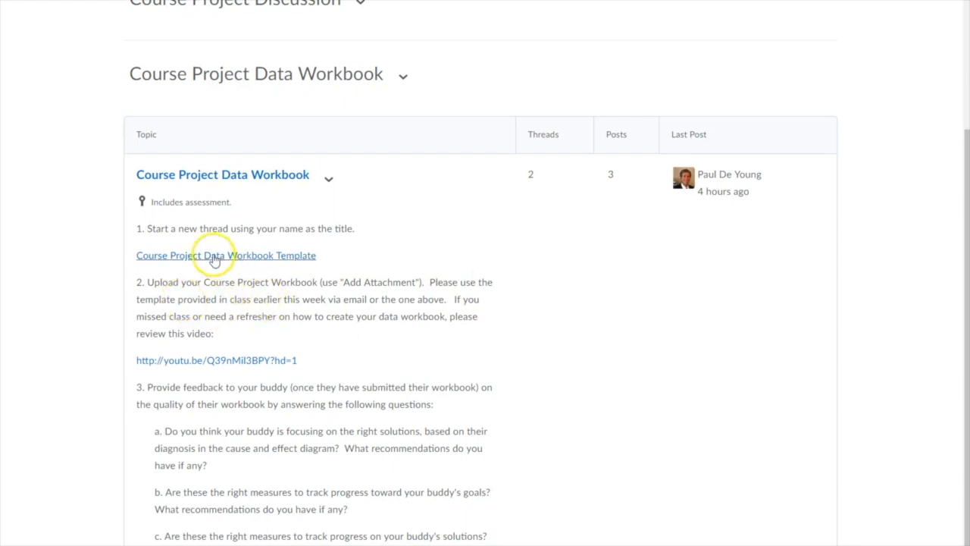
Review the Course Project Data Workbook Template and the linked YouTube video on creating the data workbook.
left_click(215, 260)
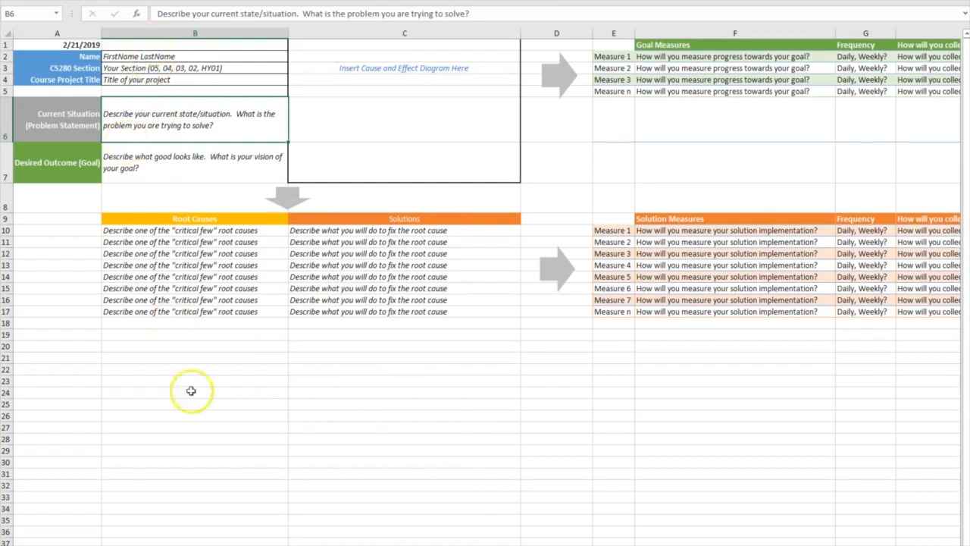
left_click(267, 545)
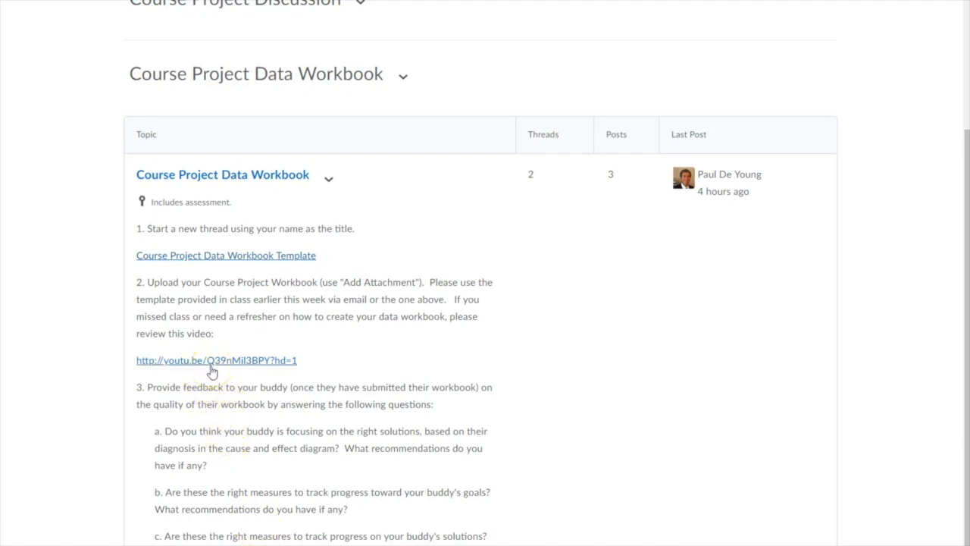
left_click(212, 367)
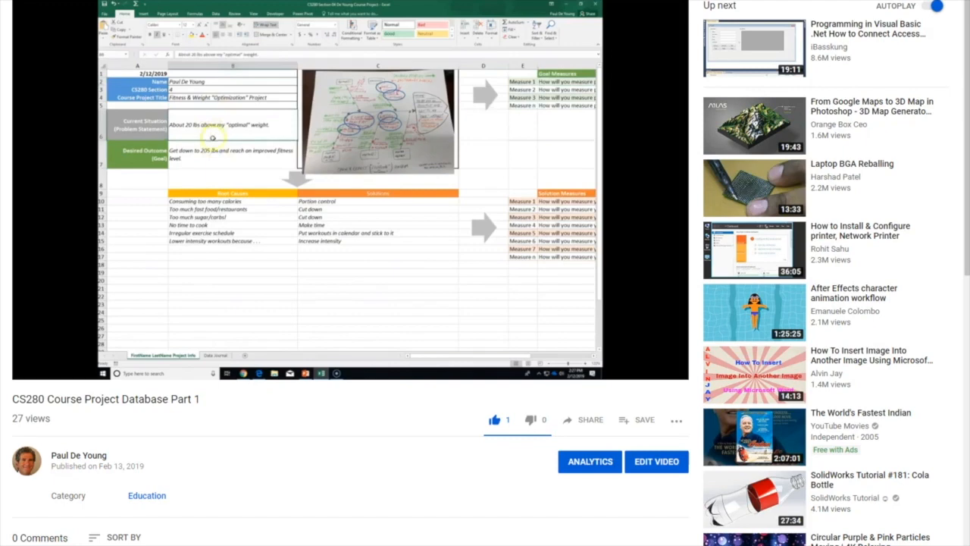
left_click_drag(343, 353, 125, 357)
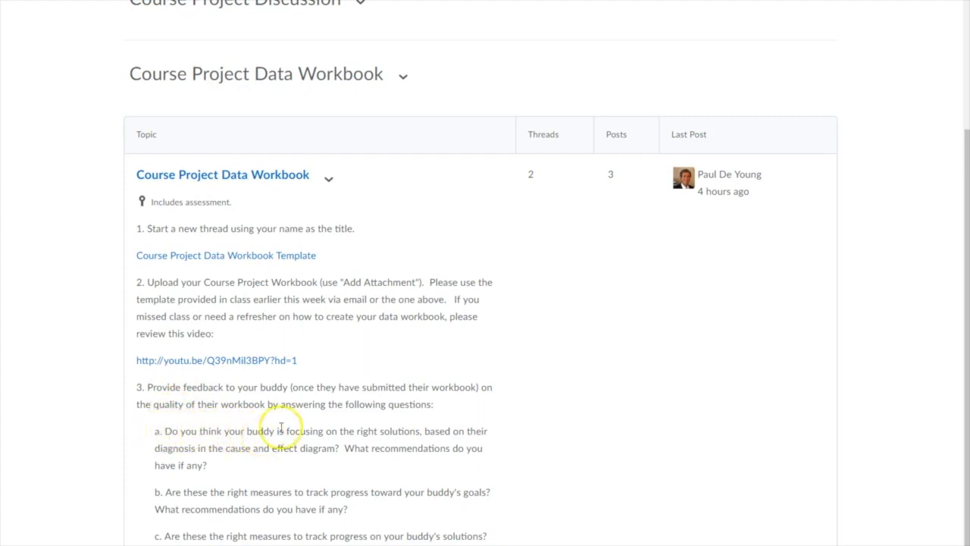
Read through the buddy feedback questions on solutions and goal measures, highlighting the text of question a.
left_click_drag(425, 431, 325, 464)
left_click_drag(244, 456, 211, 466)
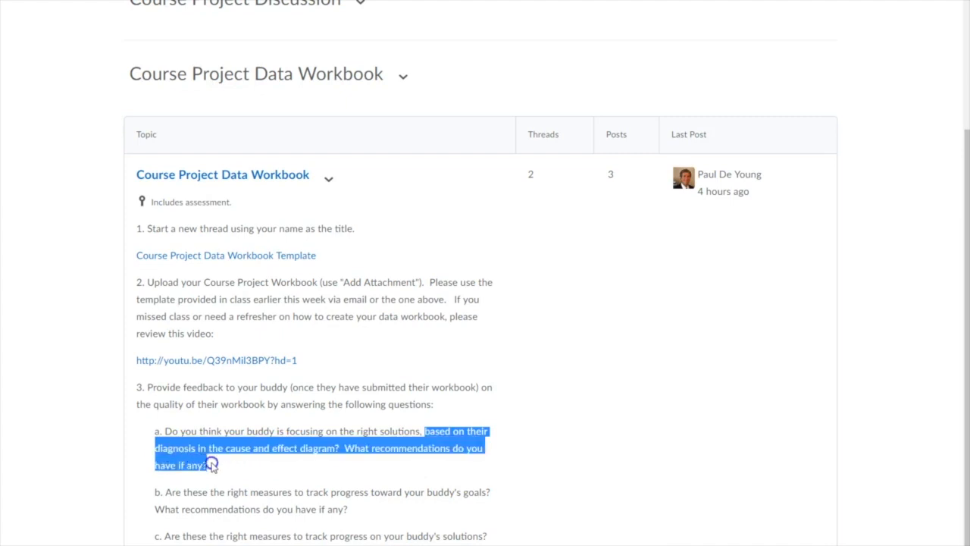
left_click_drag(211, 465, 213, 467)
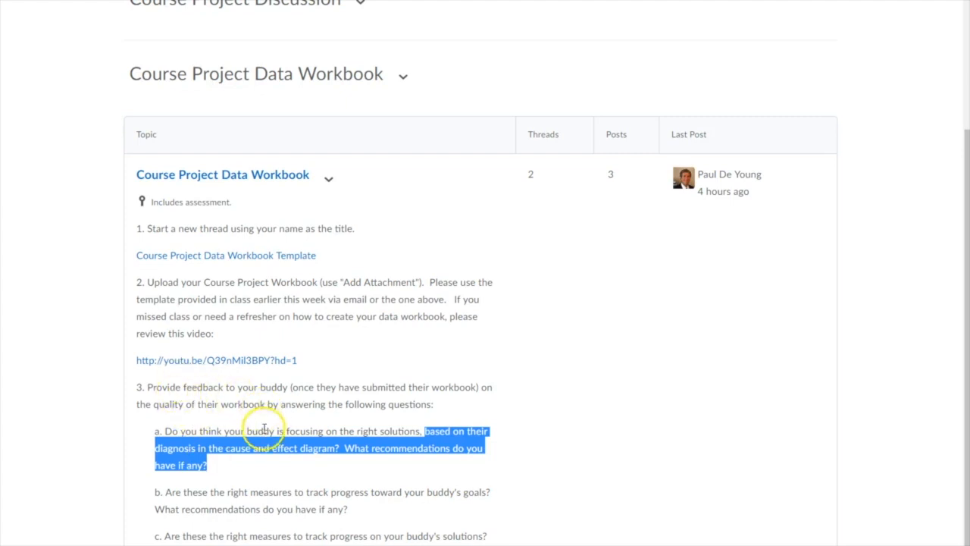
left_click_drag(264, 430, 276, 452)
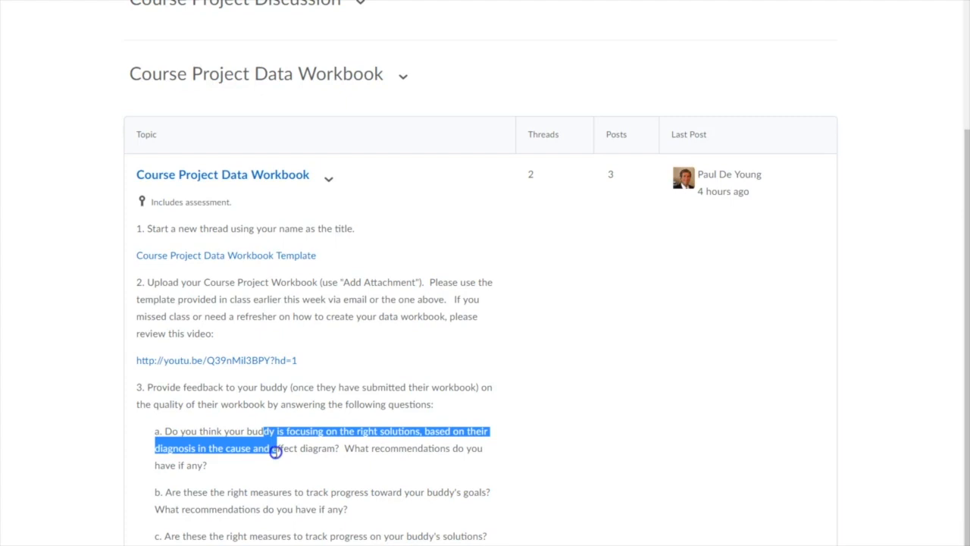
left_click_drag(276, 451, 275, 451)
left_click(381, 491)
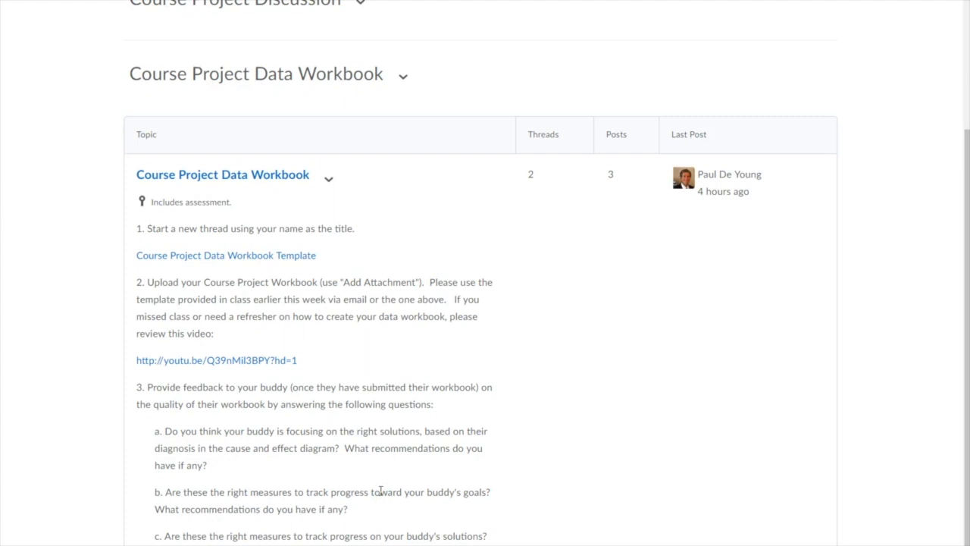
left_click(510, 492)
left_click(512, 494)
Open the Course Project Data Workbook discussion topic and start a new thread.
left_click(245, 176)
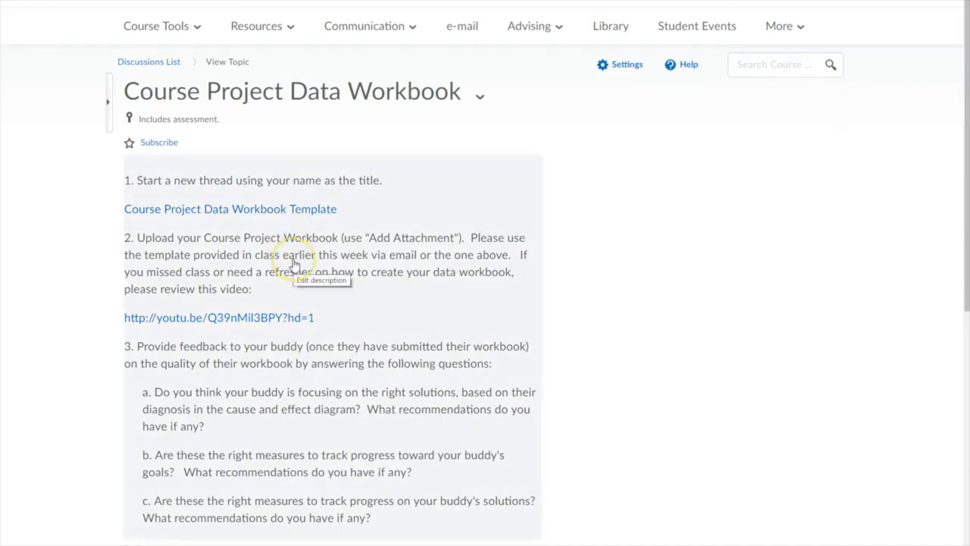
scroll(294, 262, "down", 3)
scroll(294, 262, "down", 3)
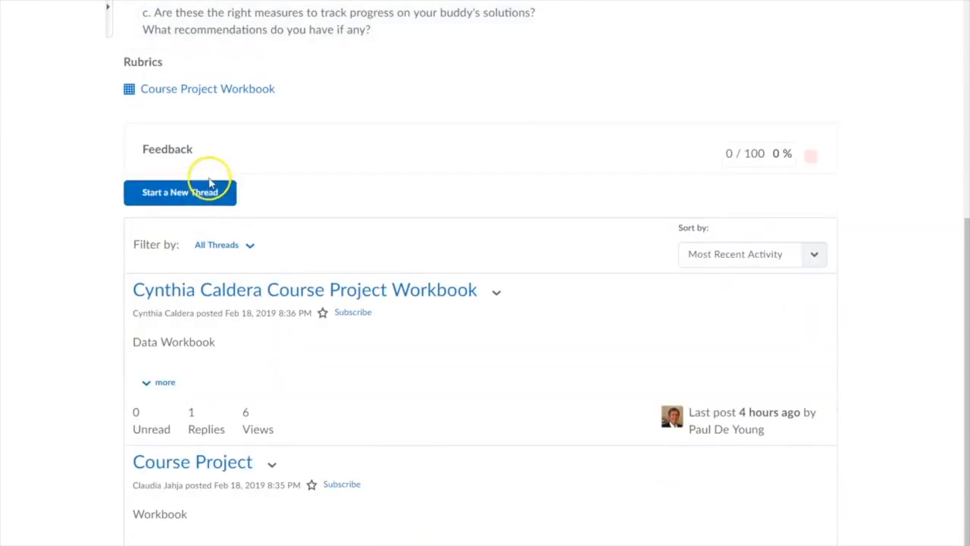
left_click(188, 197)
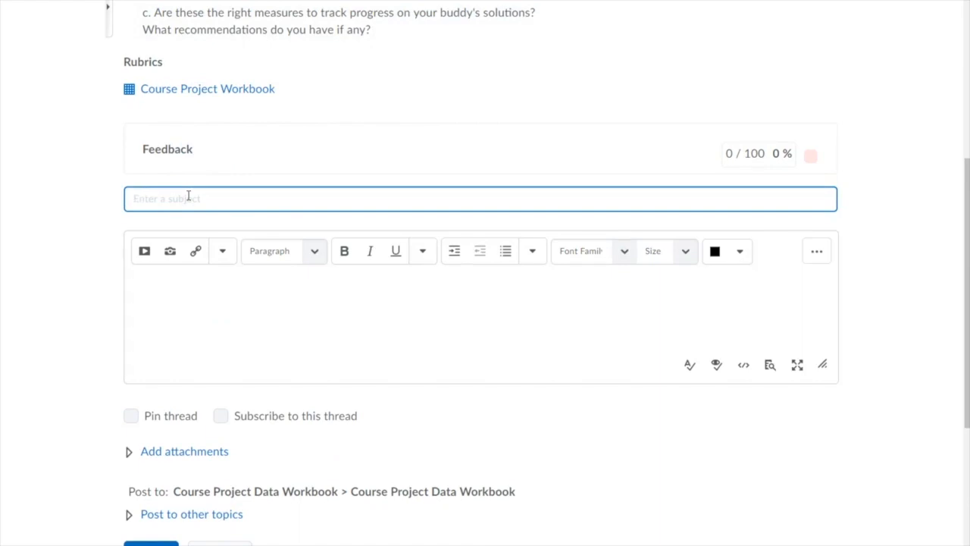
Enter the poster's full name as the thread subject and "Here is my project database." as the message.
type("Paul De Young")
left_click(197, 280)
type("Here is my project data")
type("base.")
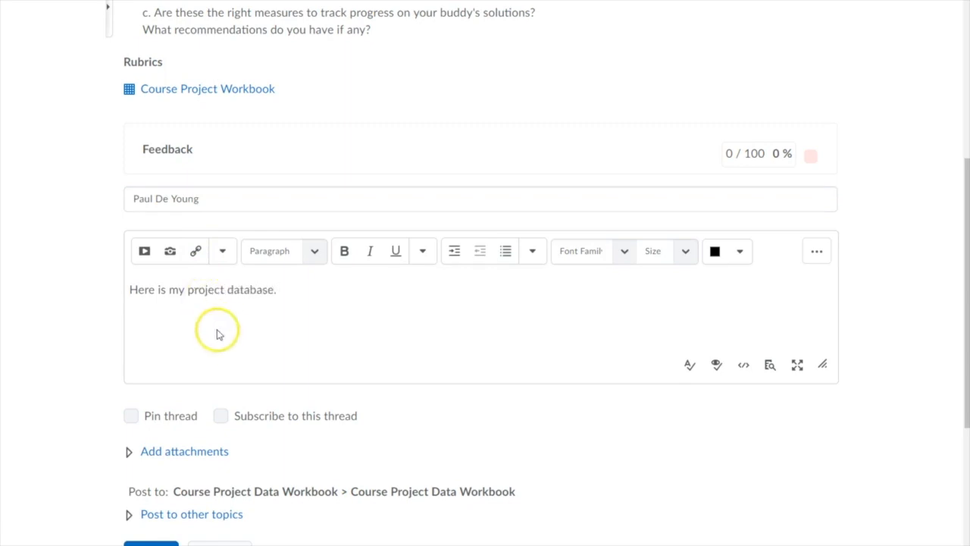
Attach the CS280 Section 00 course project workbook from the CS 280 Intro to Data Analysis course files and post the thread.
scroll(193, 402, "down", 1)
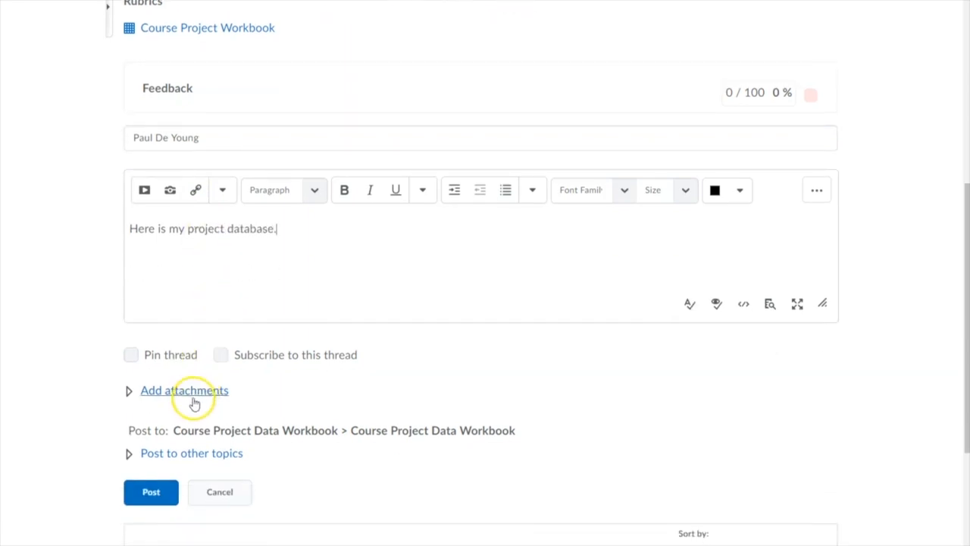
left_click(181, 397)
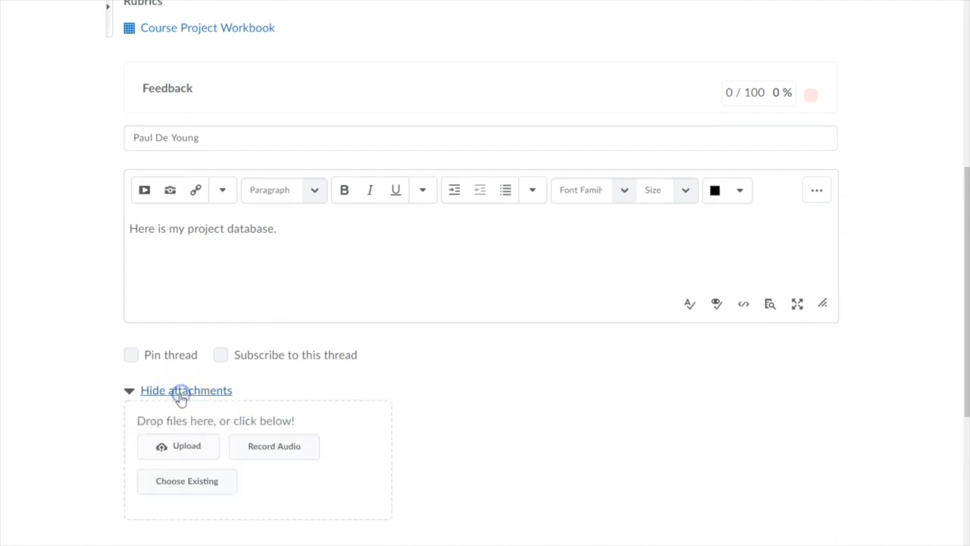
left_click(187, 447)
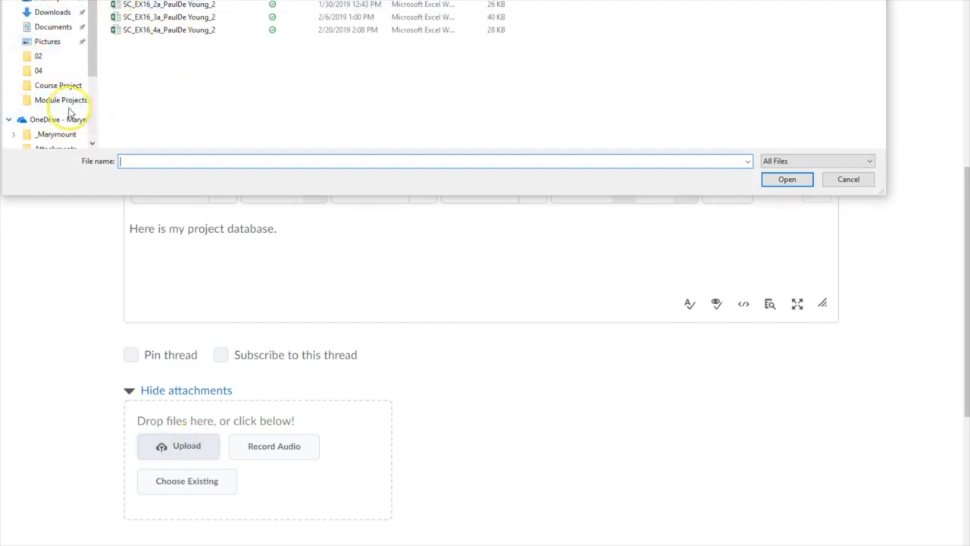
left_click_drag(91, 67, 92, 76)
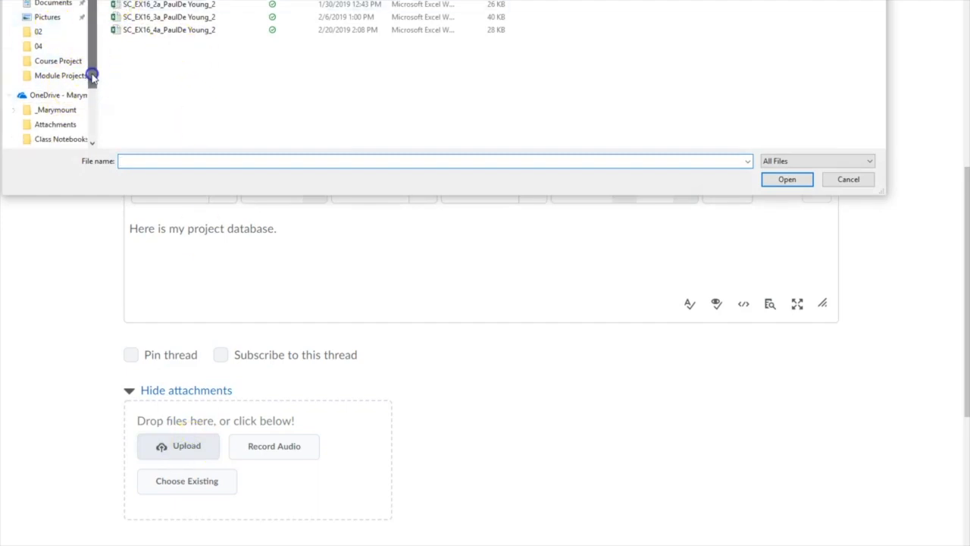
left_click(59, 111)
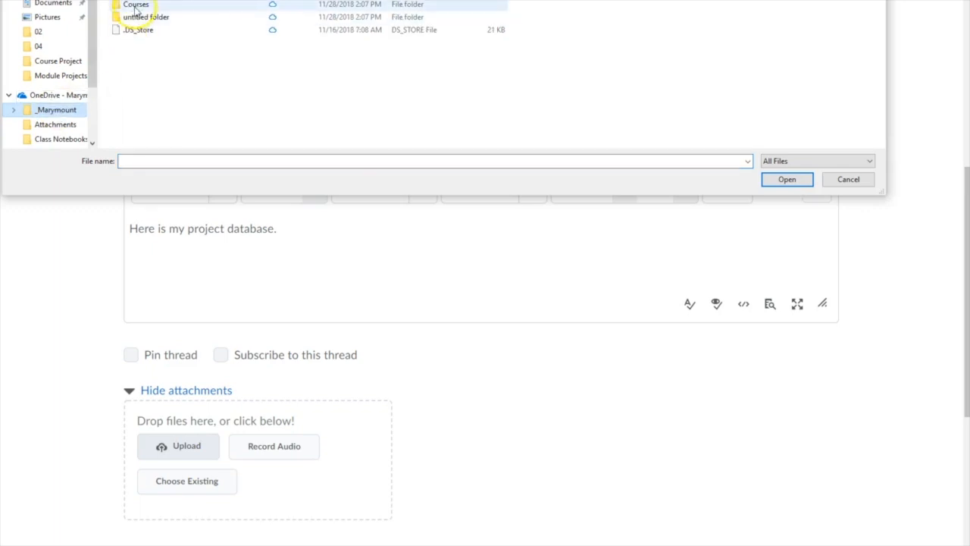
double_click(129, 6)
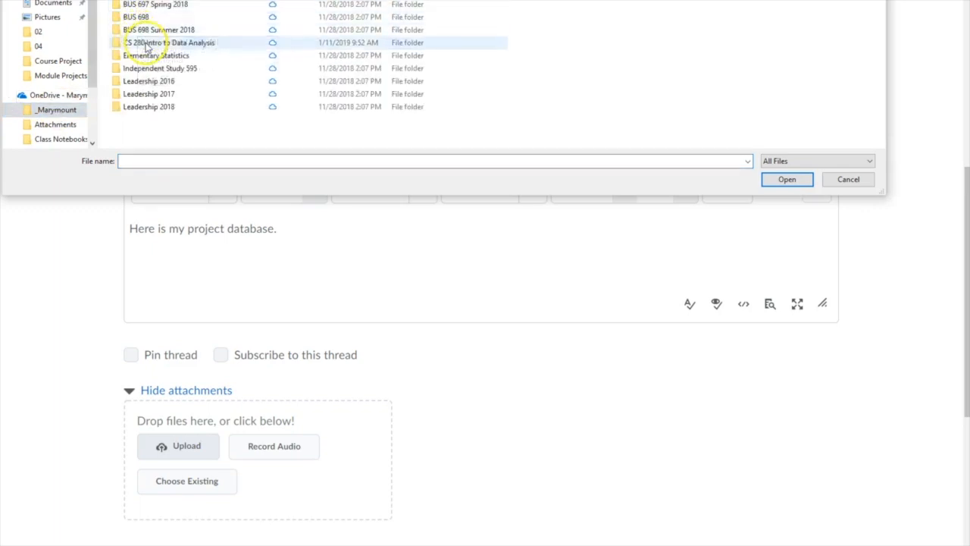
double_click(145, 42)
double_click(138, 16)
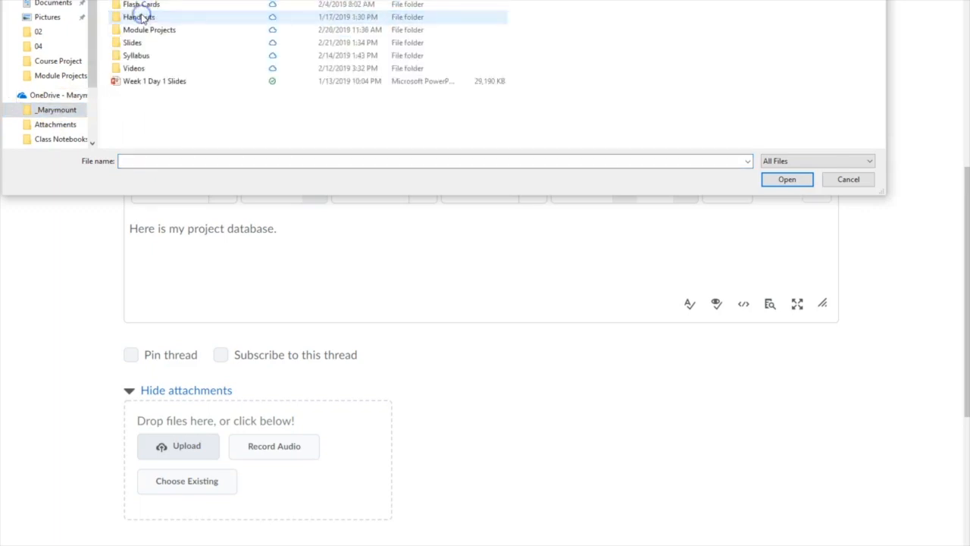
double_click(137, 17)
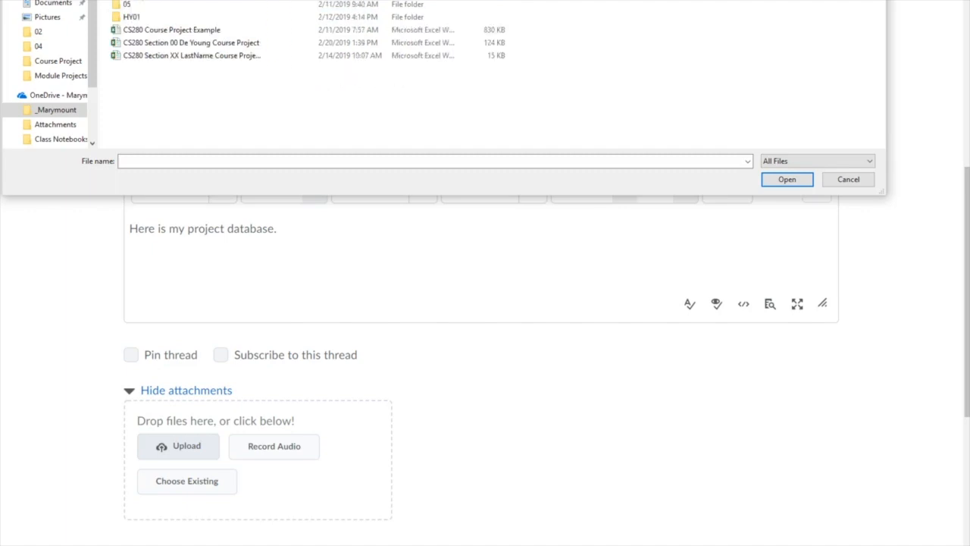
double_click(137, 42)
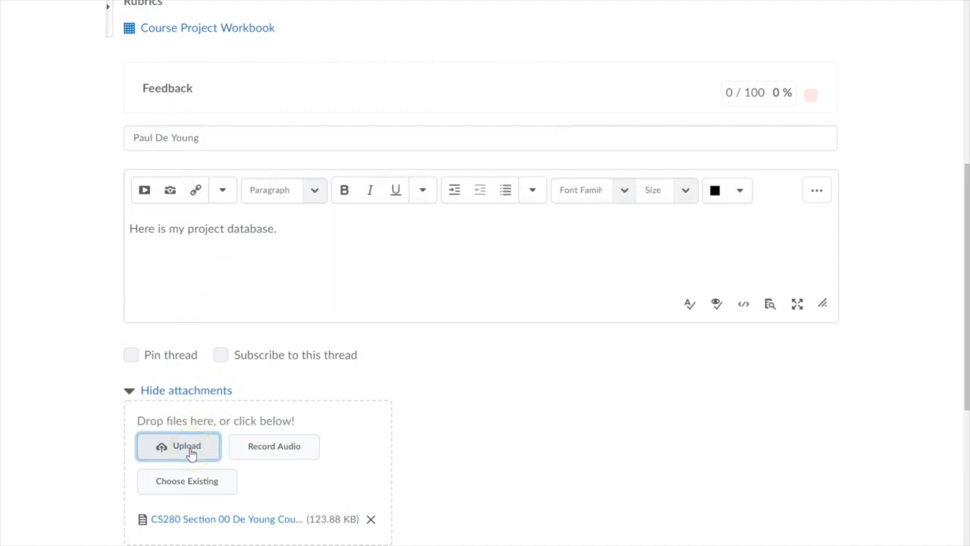
scroll(86, 416, "down", 3)
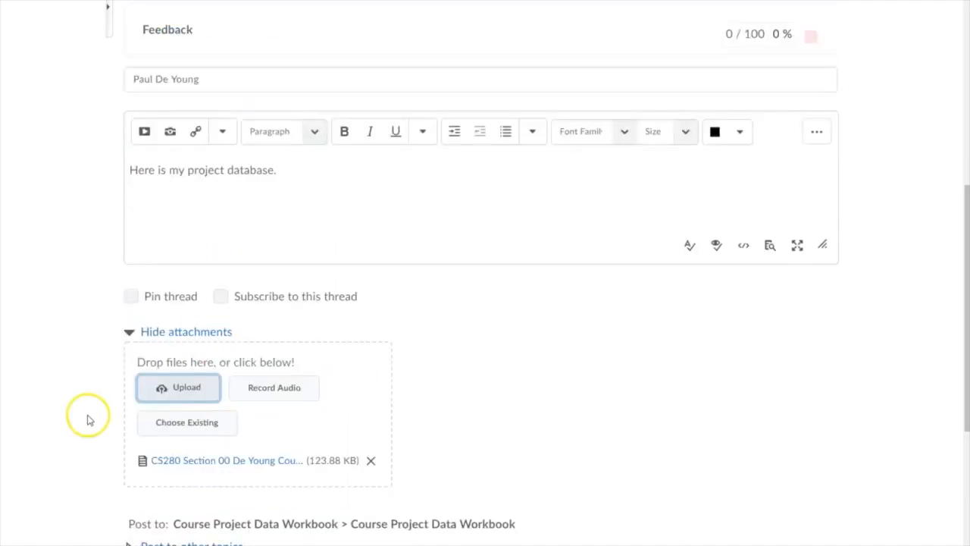
left_click(144, 410)
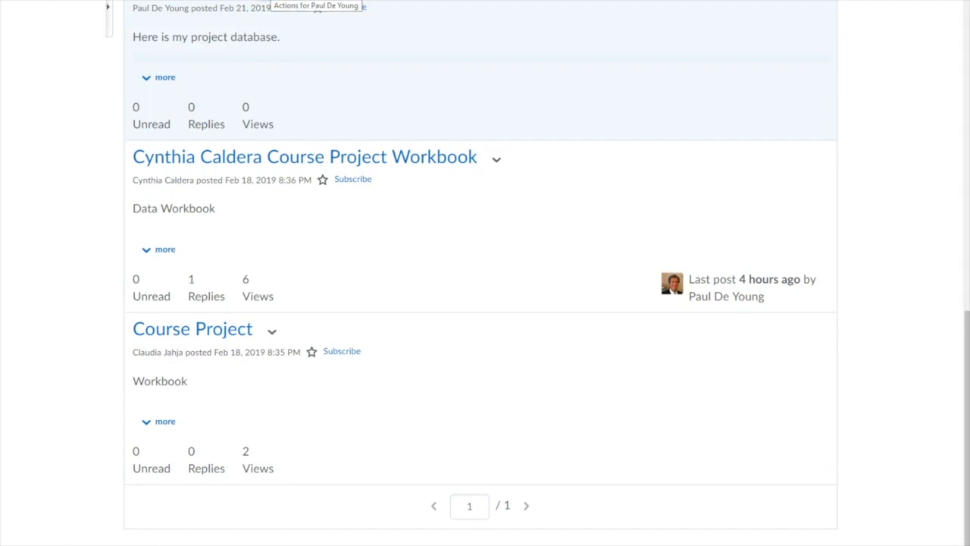
Open the newly posted thread, review the project info and data journal sheets of its attached workbook, and return to the thread.
left_click(318, 6)
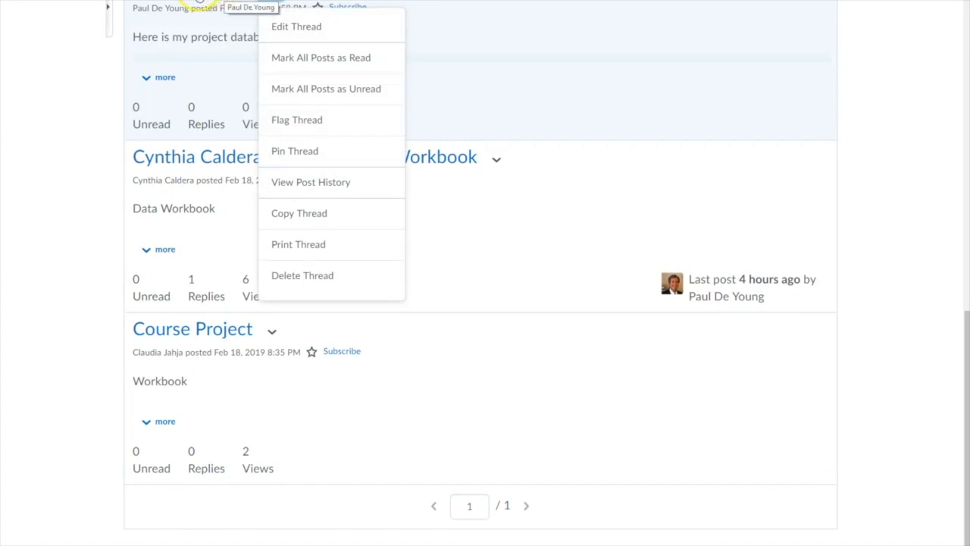
left_click(201, 5)
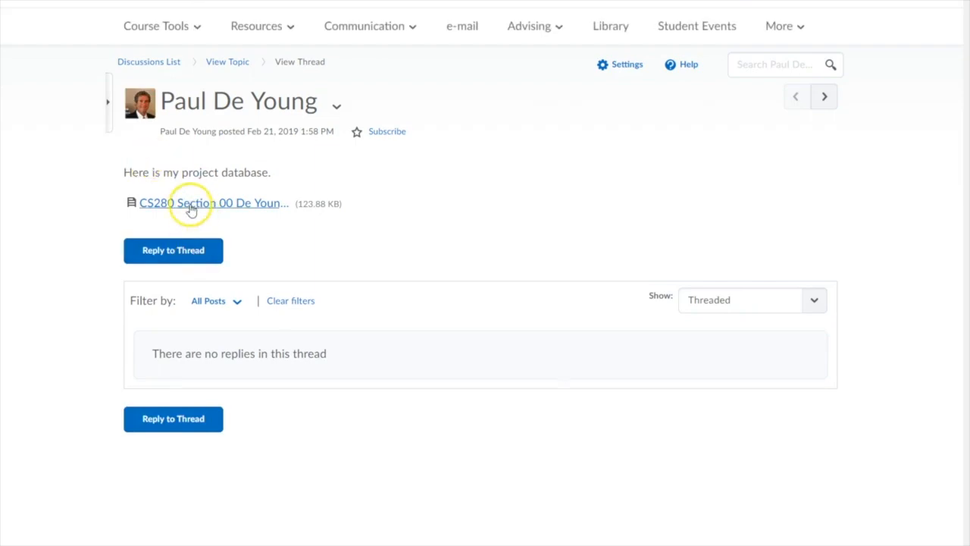
left_click(191, 210)
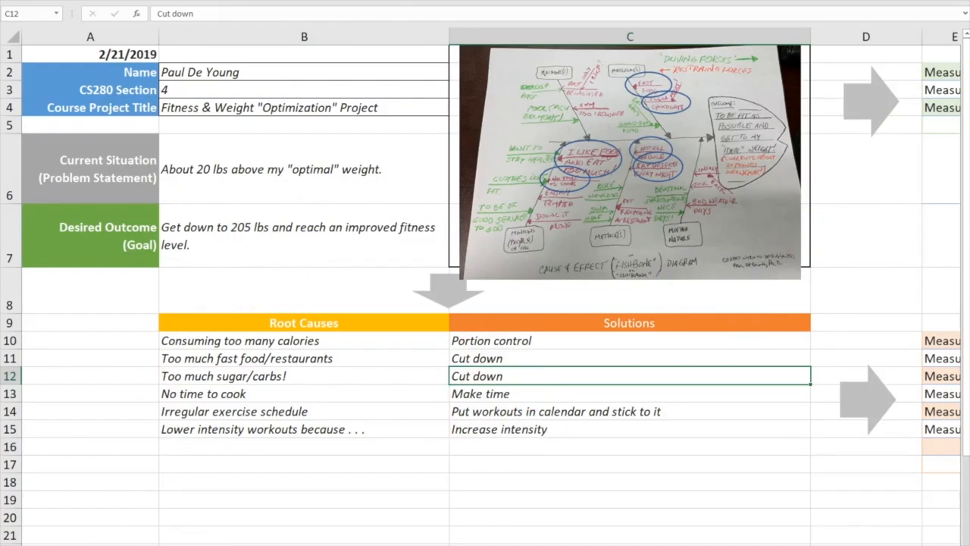
key("ctrl+Page_Down")
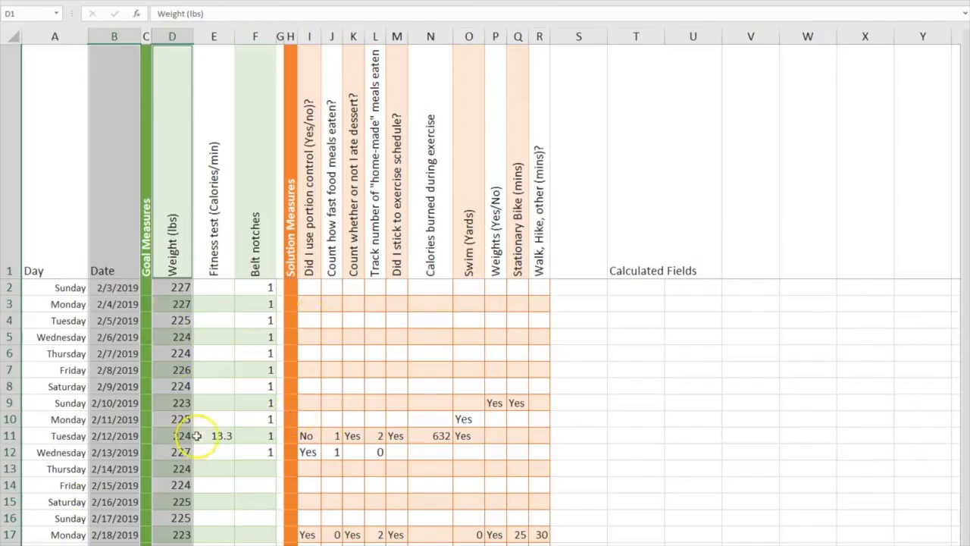
scroll(197, 436, "down", 4)
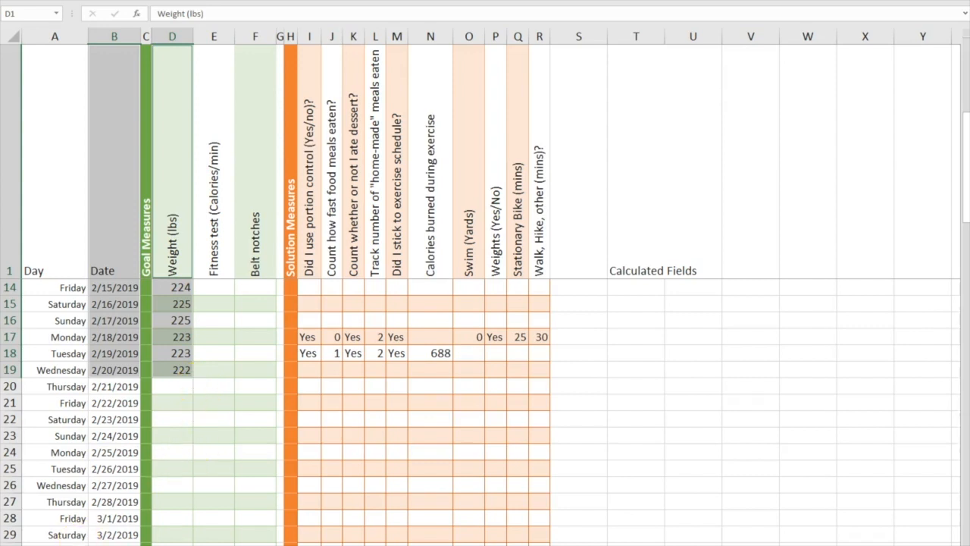
left_click(276, 535)
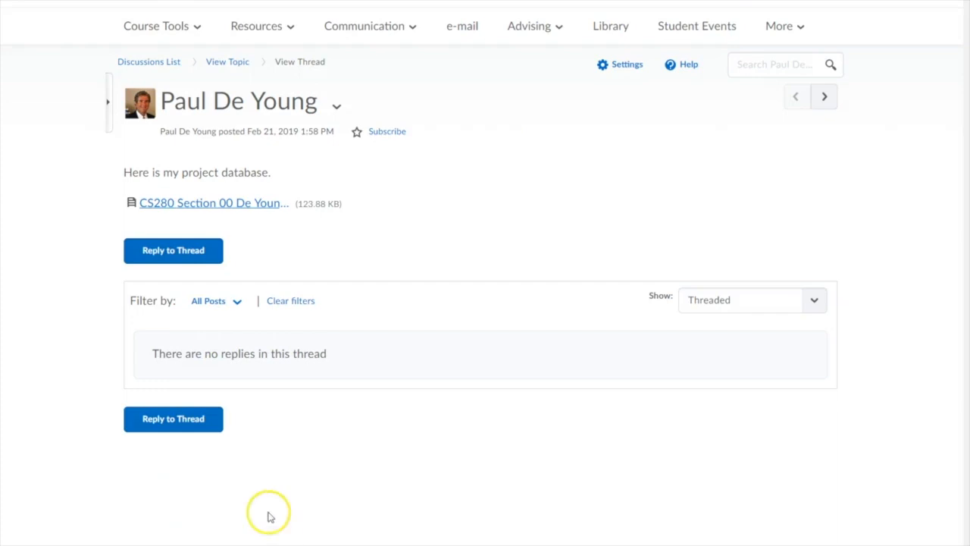
Draft a reply to the posted thread with a few lines of placeholder text.
left_click(187, 252)
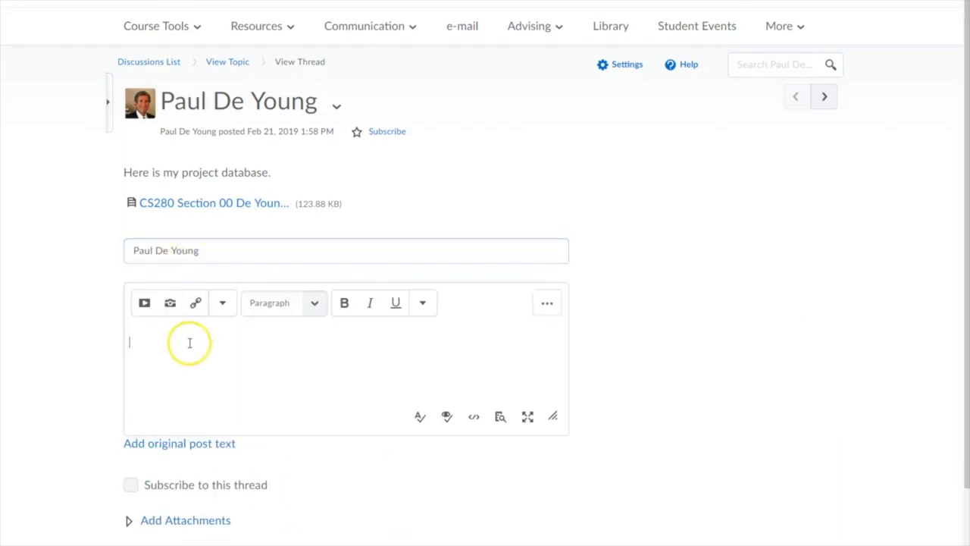
type(";lkjA;LK")
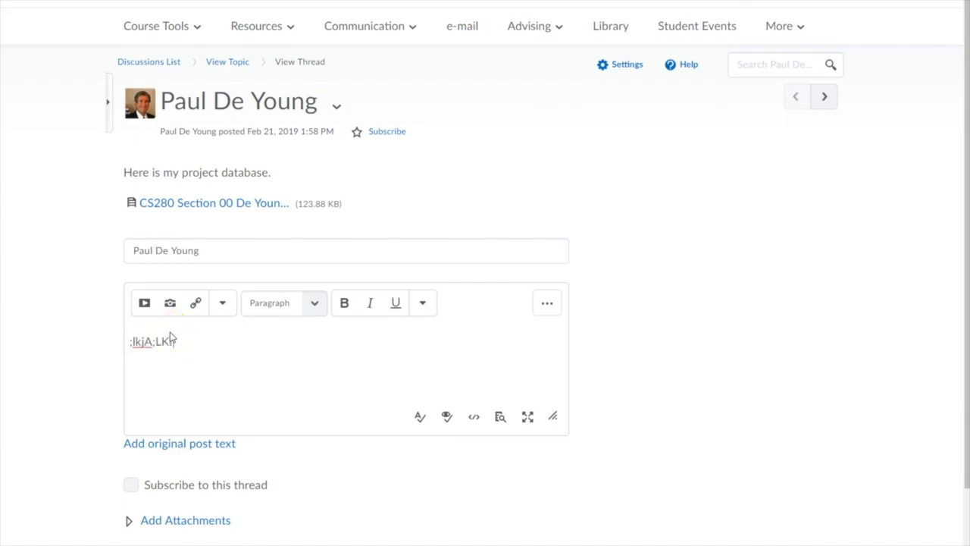
key("Return")
type("[IKASH")
key("Return")
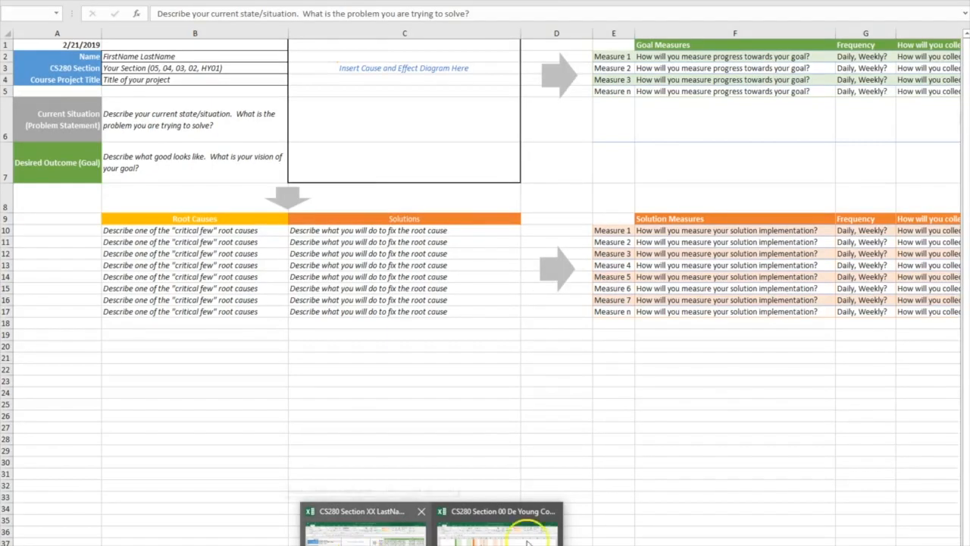
Switch to the CS280 Section 00 workbook in Excel and review its data journal and project info sheets.
left_click(521, 535)
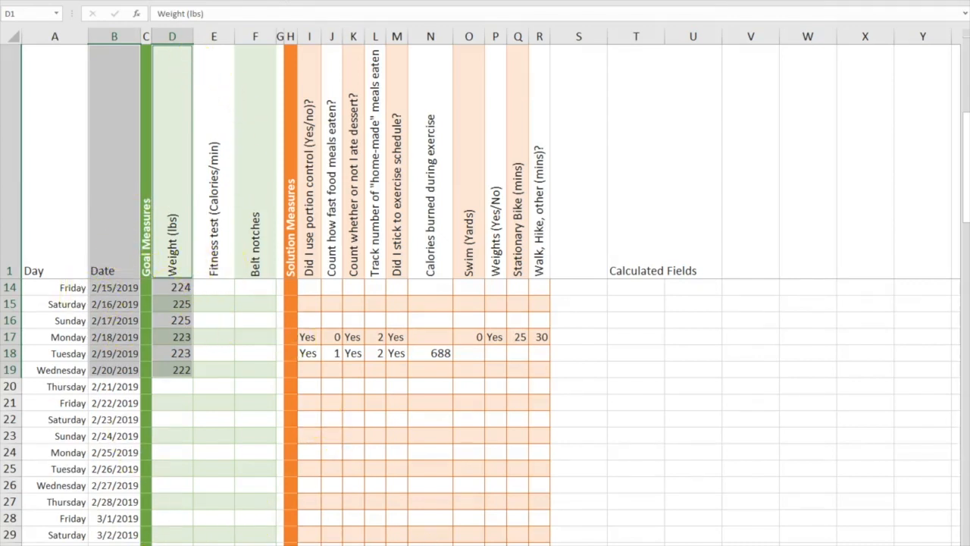
scroll(234, 418, "up", 3)
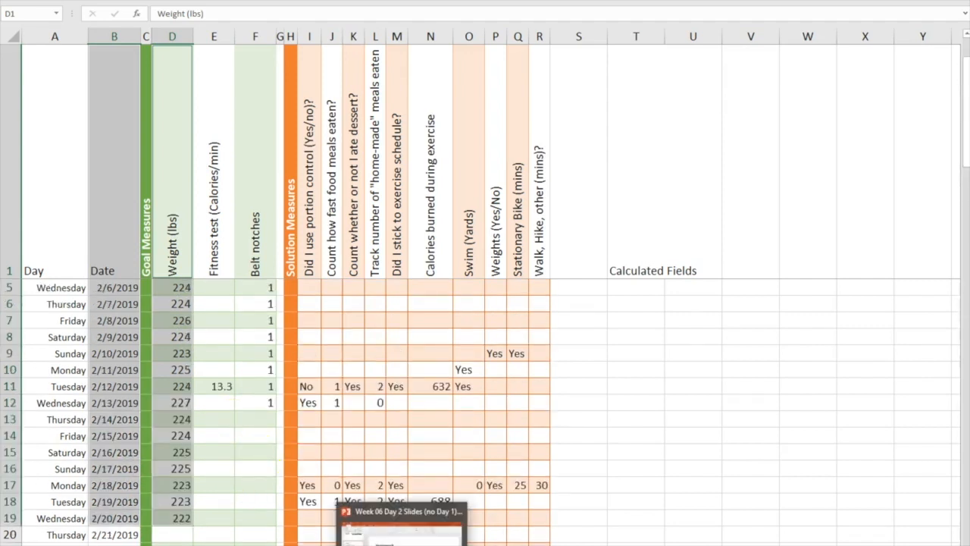
key("ctrl+Page_Up")
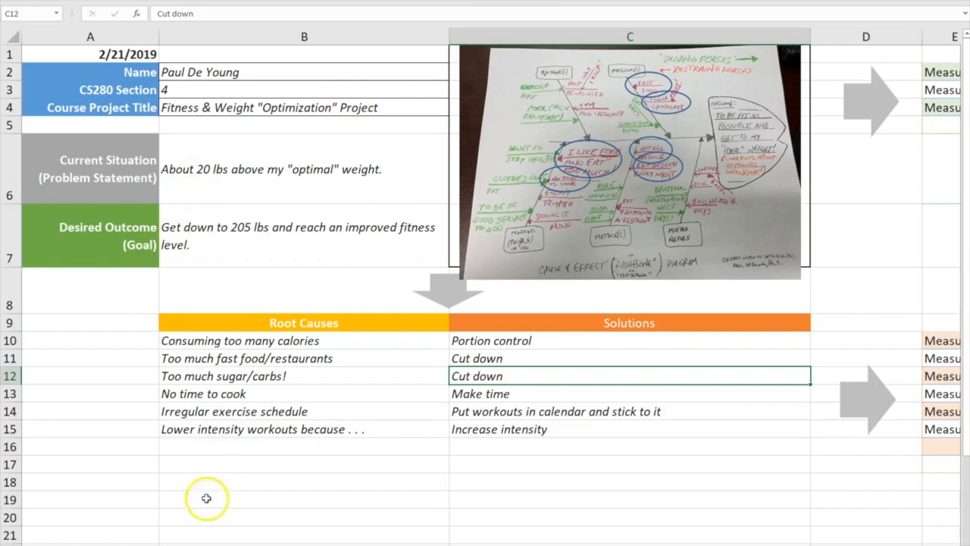
Insert the recommended line chart of Weight (lbs) by Date on the data journal sheet and enlarge it.
key("ctrl+Page_Down")
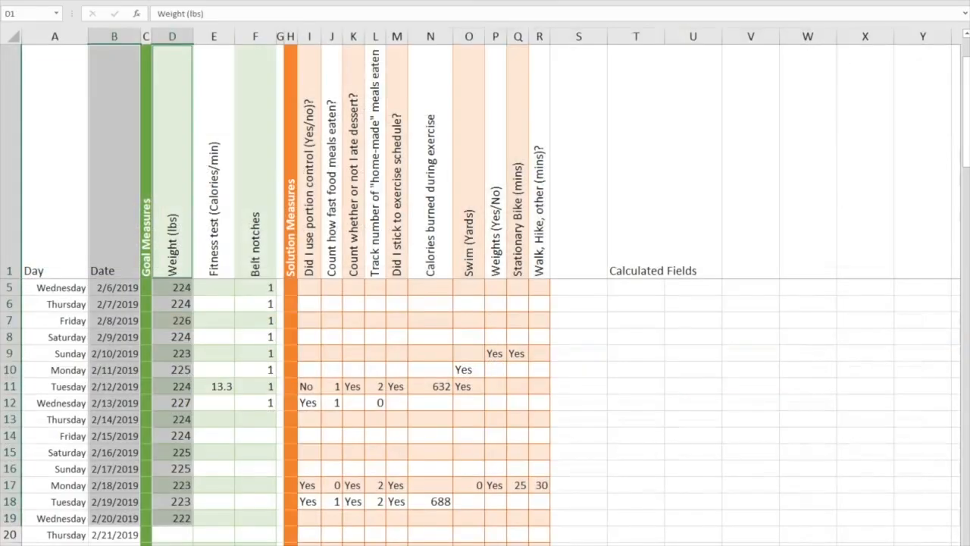
key("ctrl+Page_Down")
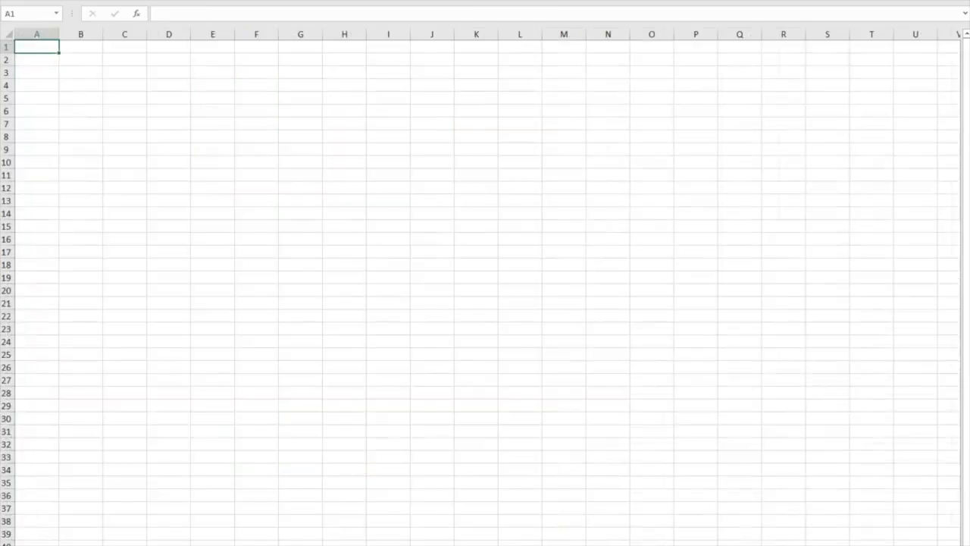
key("ctrl+Page_Up")
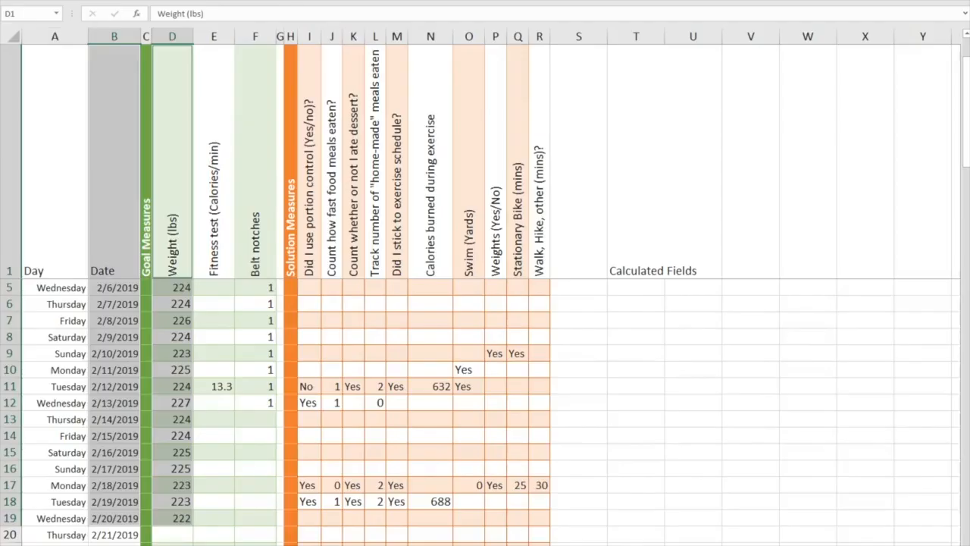
left_click(111, 185)
left_click_drag(111, 185, 126, 543)
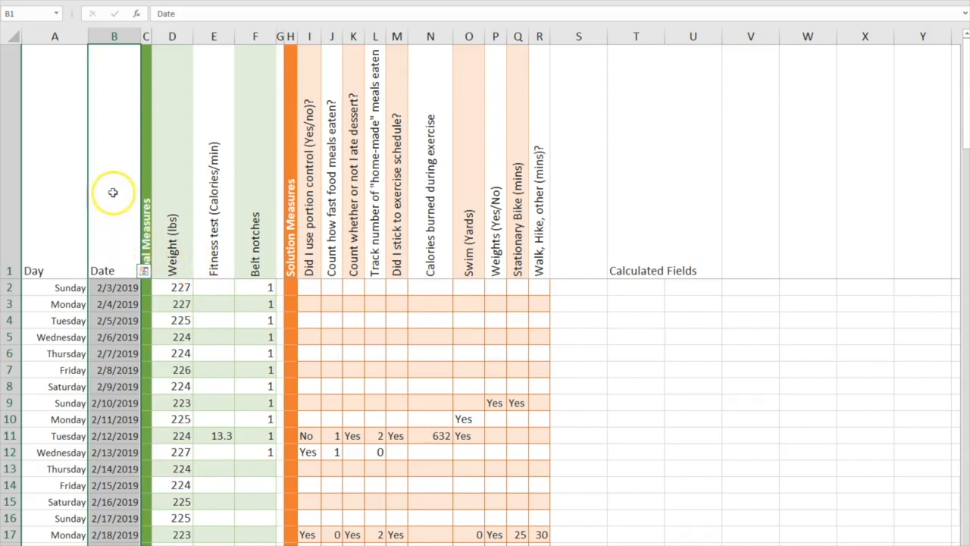
left_click(119, 145)
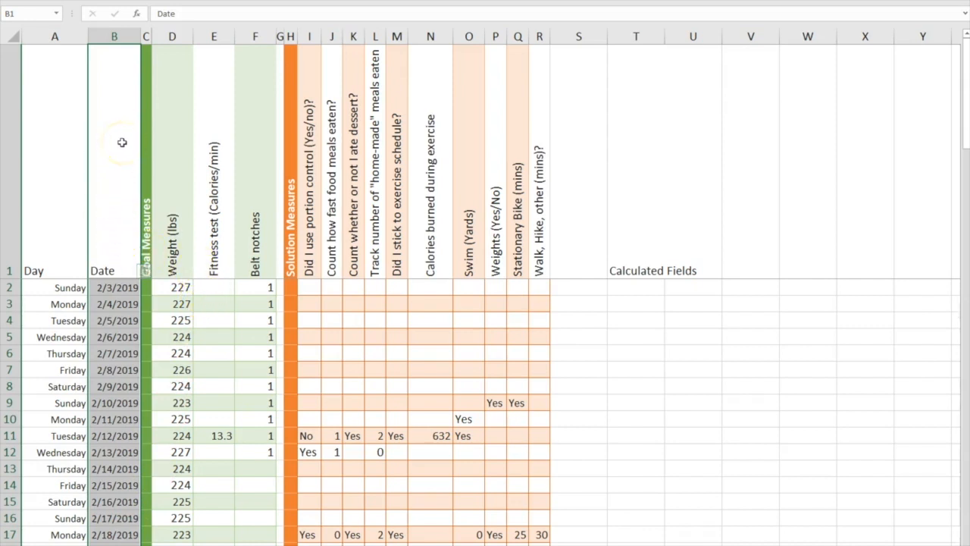
left_click_drag(121, 143, 93, 279)
left_click(172, 169)
left_click(173, 168, "ctrl")
left_click_drag(173, 168, 182, 542)
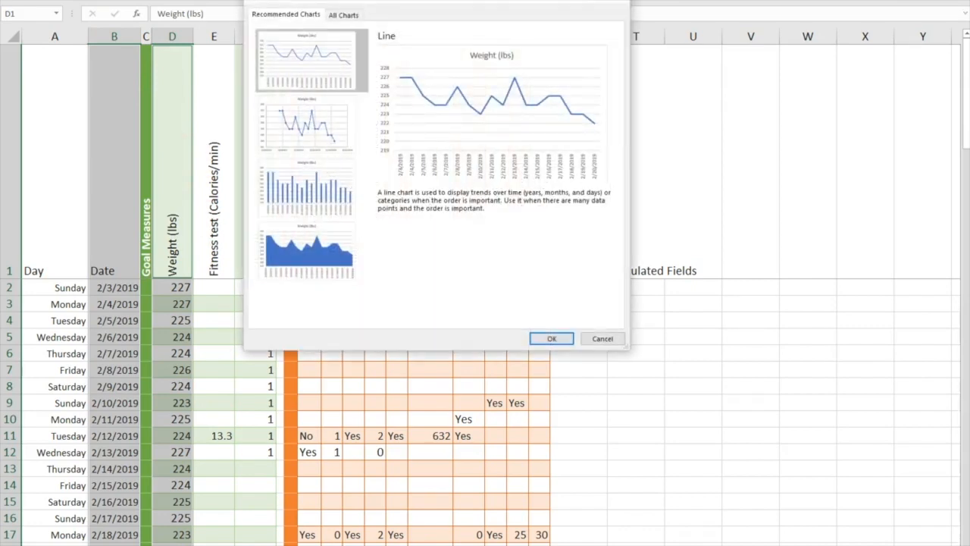
double_click(322, 57)
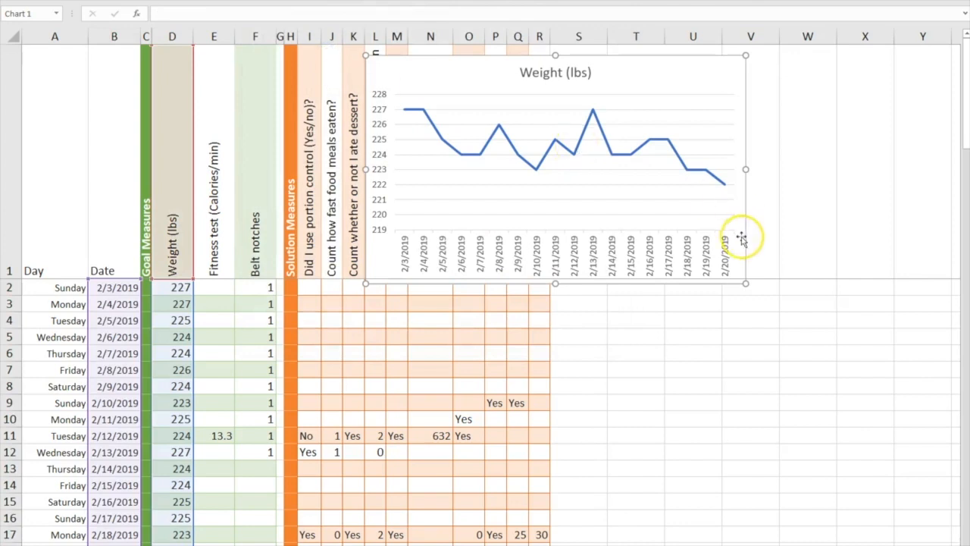
left_click_drag(746, 283, 940, 379)
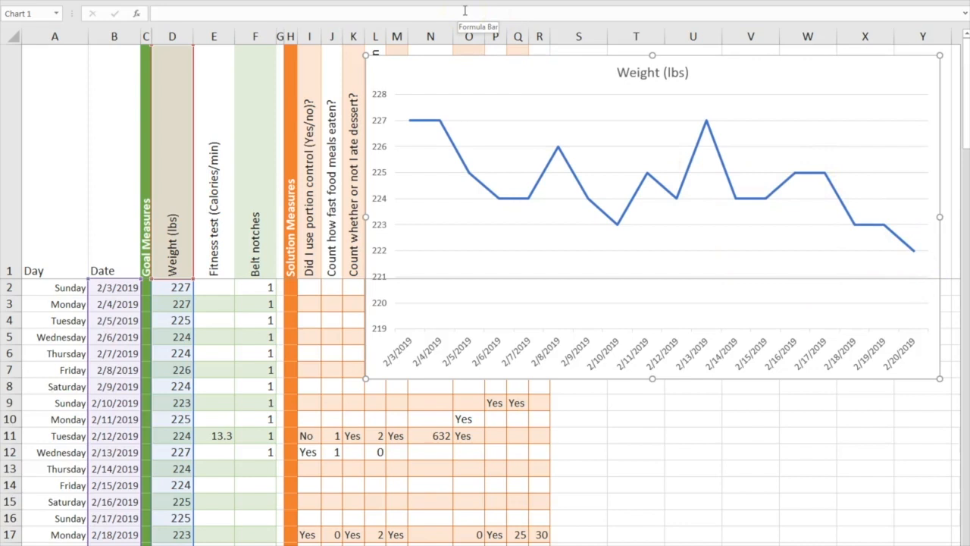
Delete the Weight (lbs) line chart from the data journal sheet.
left_click(585, 80)
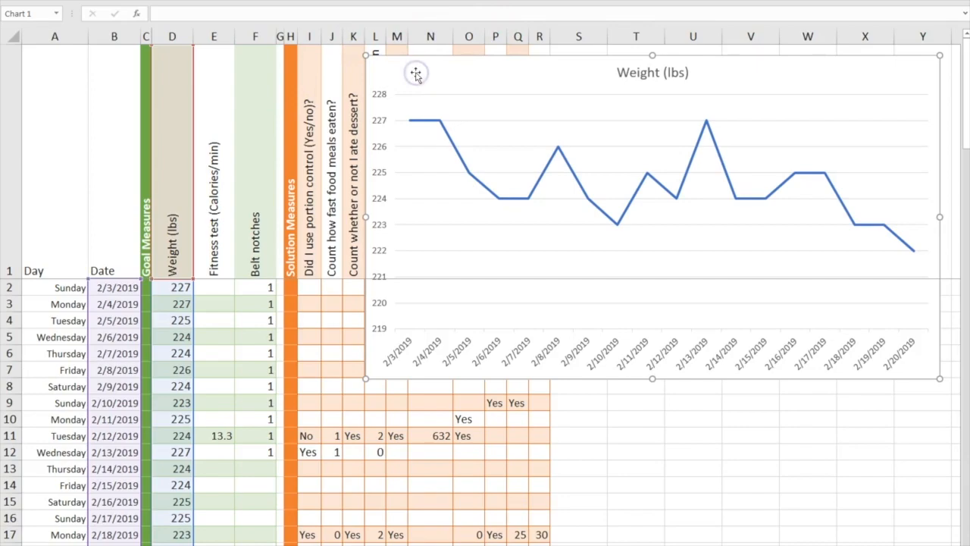
key("Delete")
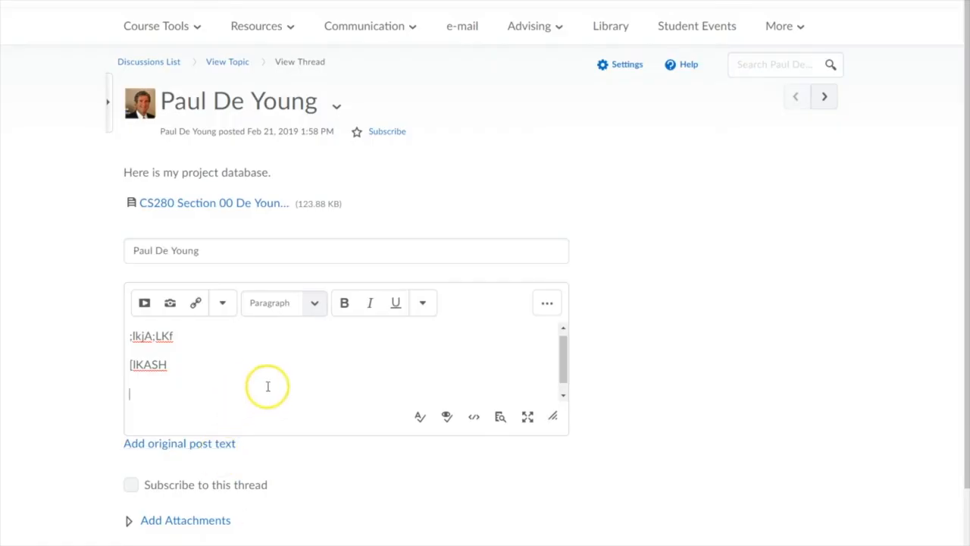
Switch to the PowerPoint slides and open the homework slide listing the Module 4 assignments due Sunday Feb 24.
scroll(263, 359, "down", 5)
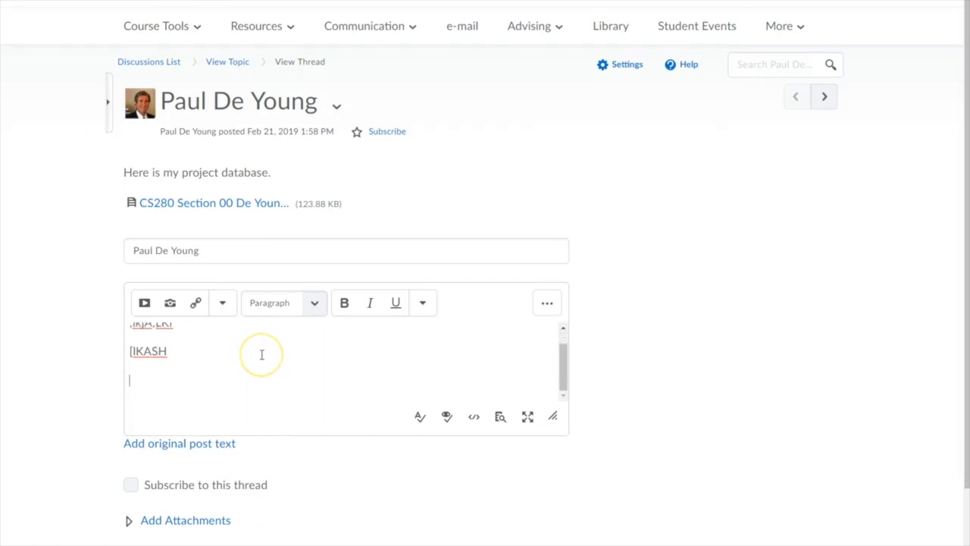
scroll(263, 359, "up", 1)
scroll(263, 359, "down", 2)
scroll(262, 356, "up", 4)
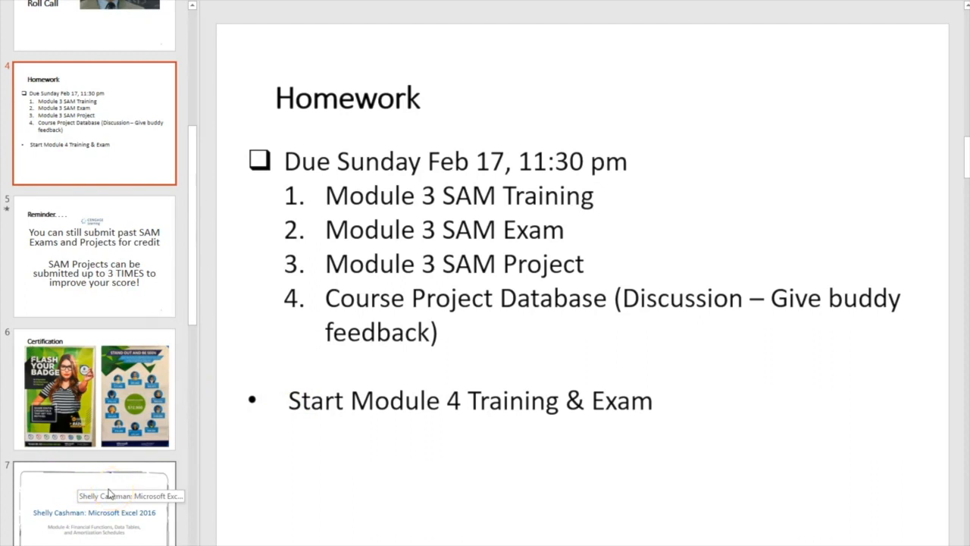
scroll(109, 493, "down", 6)
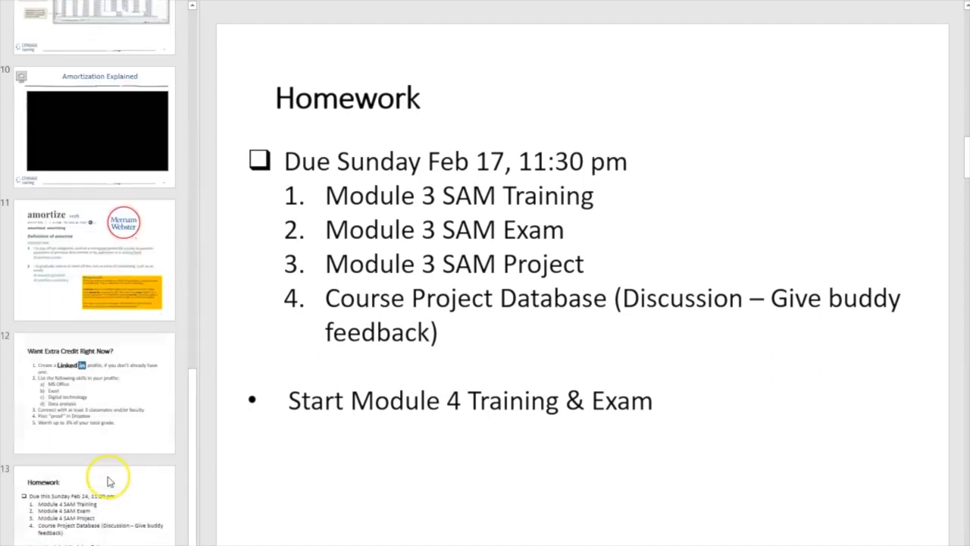
left_click(113, 520)
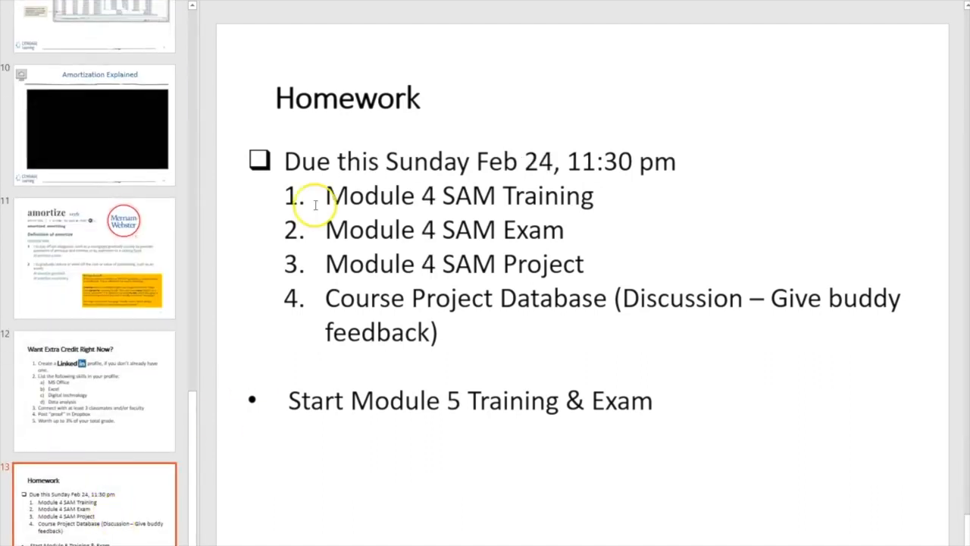
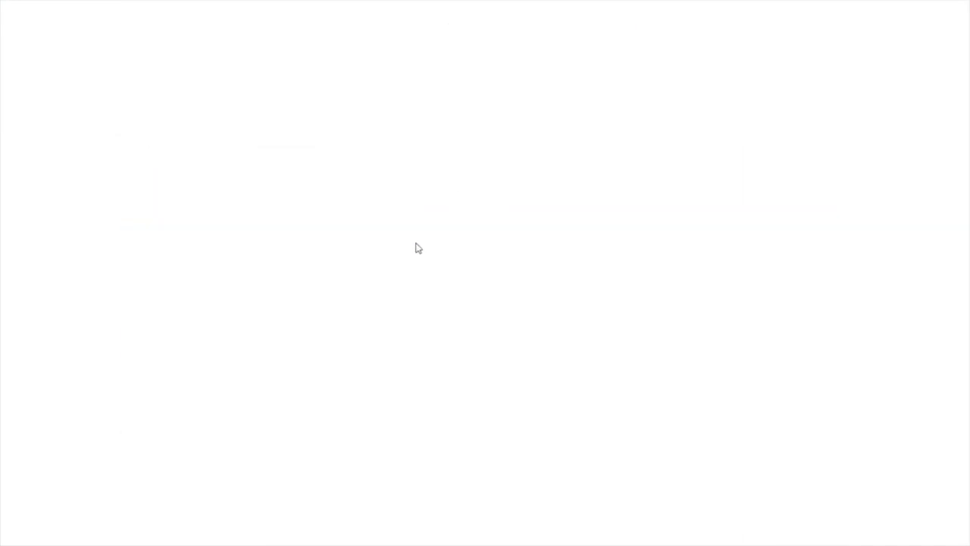
Open the Excel Module 4 SAM Project 1 assignment in SAM and its instruction file Instructions_SC_EX16_4a.docx.
left_click(408, 223)
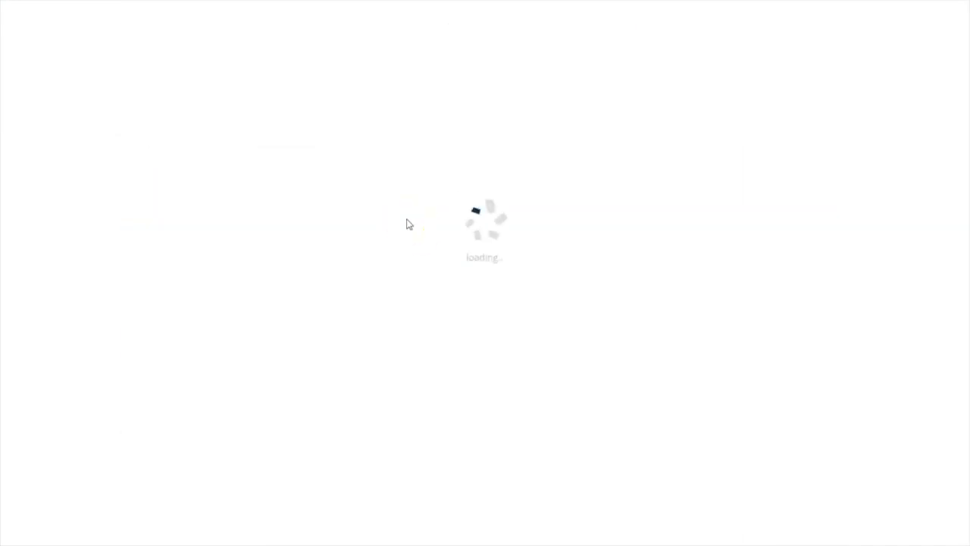
left_click(606, 243)
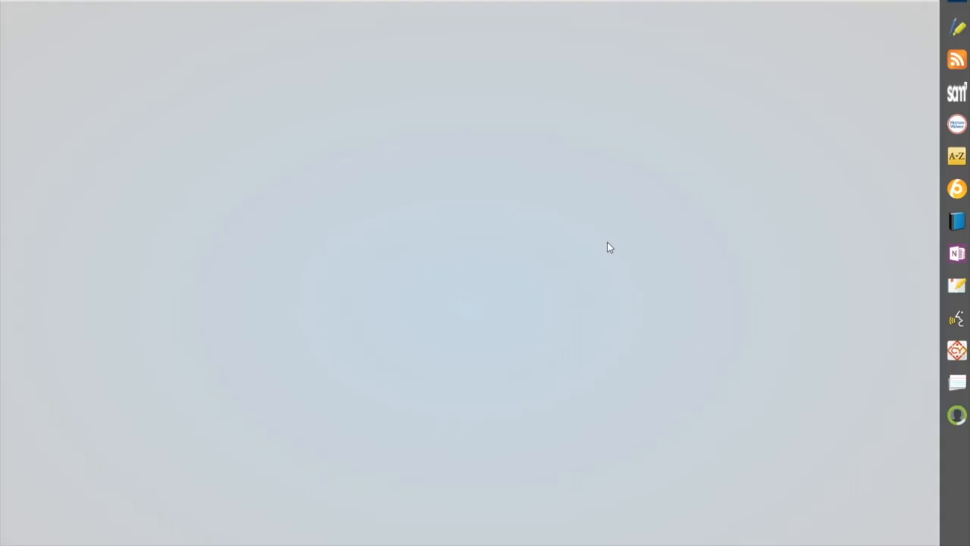
left_click(729, 176)
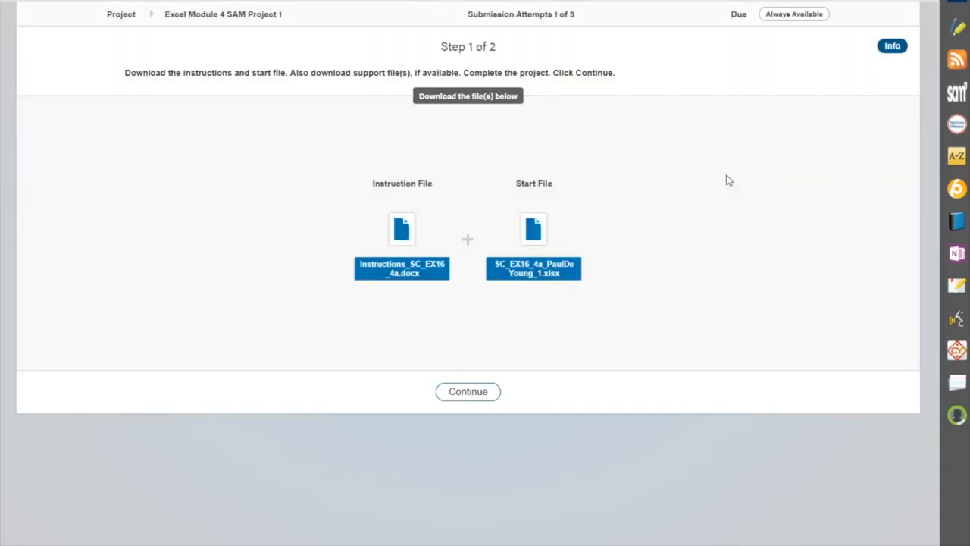
left_click(402, 229)
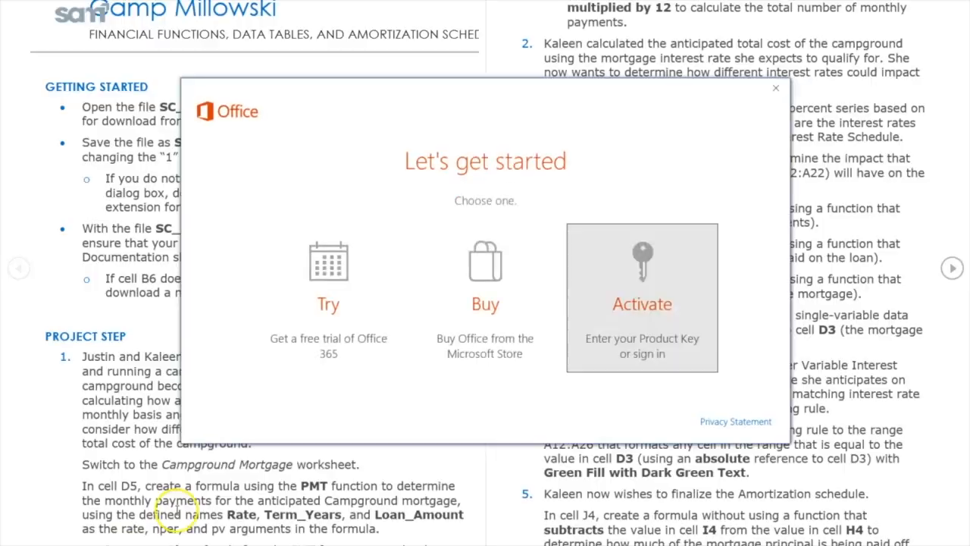
Dismiss the Office activation window and show the Camp Millowski instructions in page layout at a larger zoom.
left_click(775, 88)
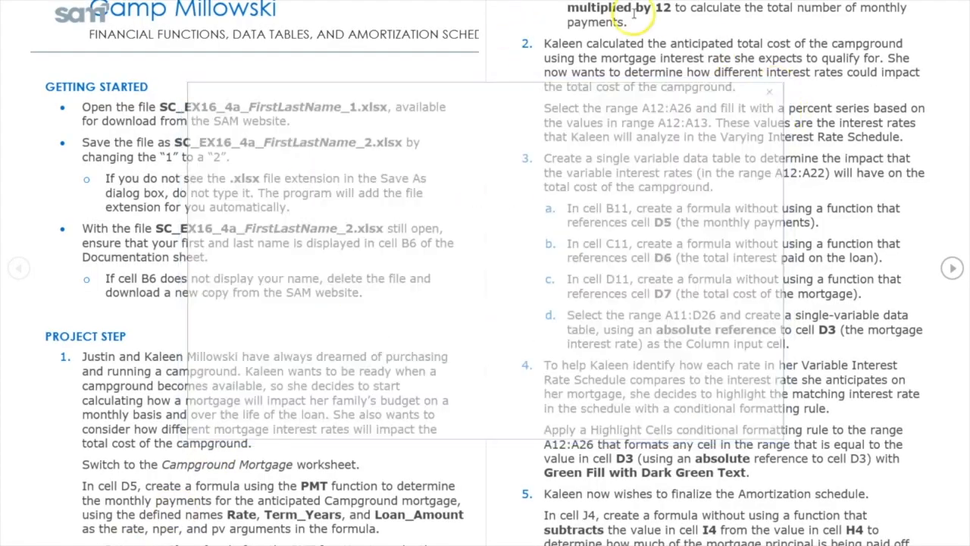
left_click(606, 2)
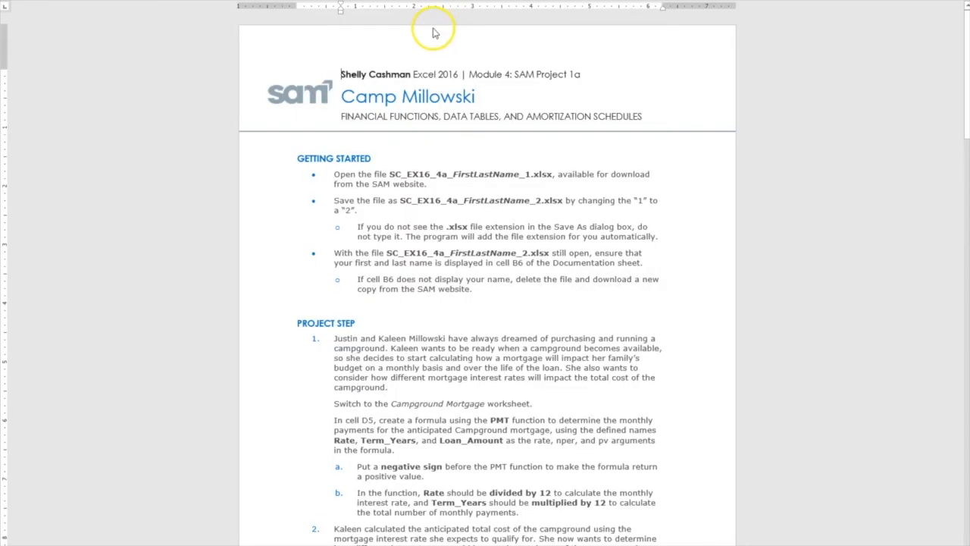
left_click(940, 545)
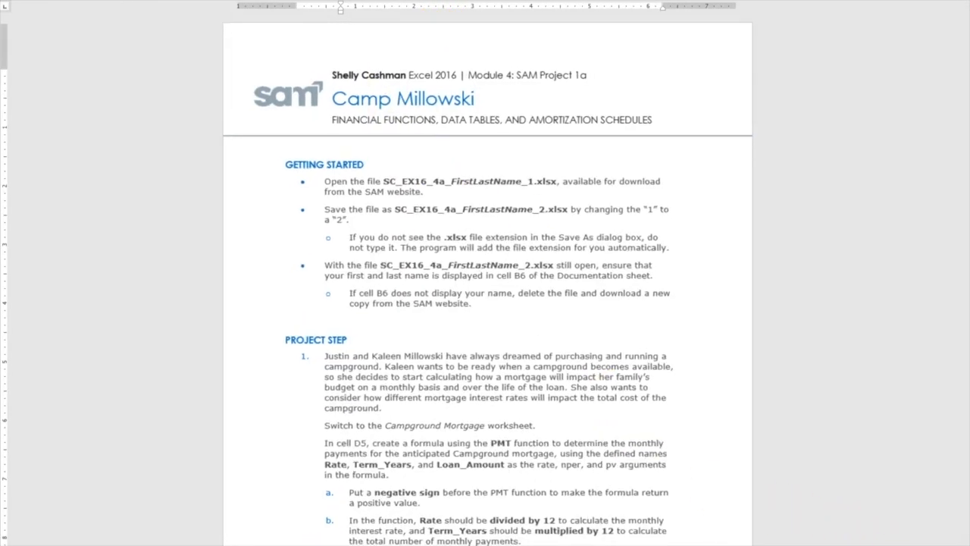
left_click(940, 545)
left_click(940, 545)
left_click(940, 545)
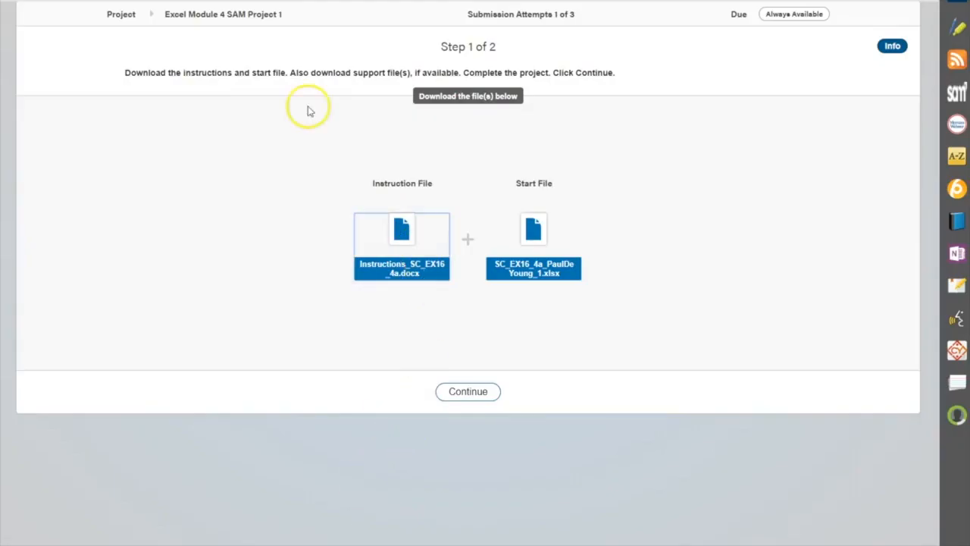
Open the project's Excel start file and save it in the OneDrive Module Projects 04 folder, ending the file name in _2.
left_click(534, 240)
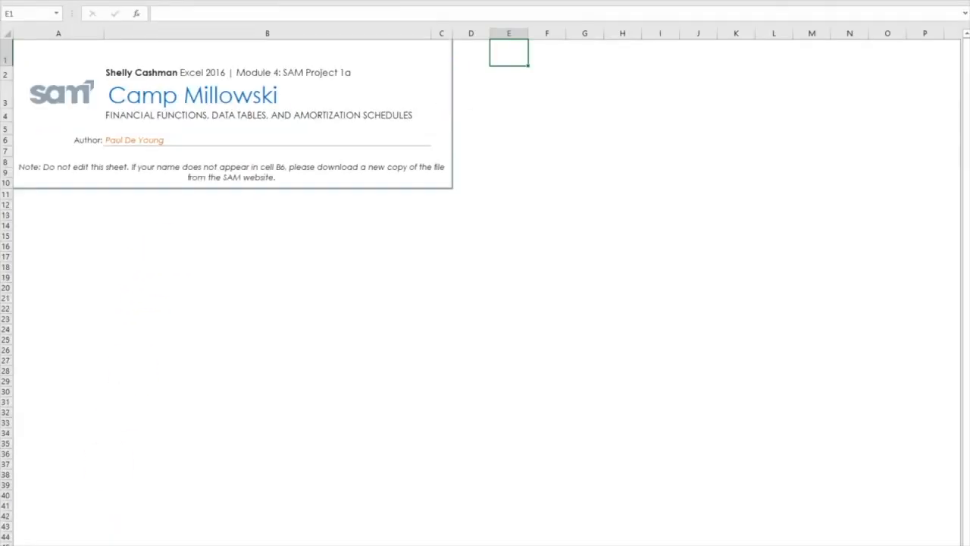
left_click(15, 1)
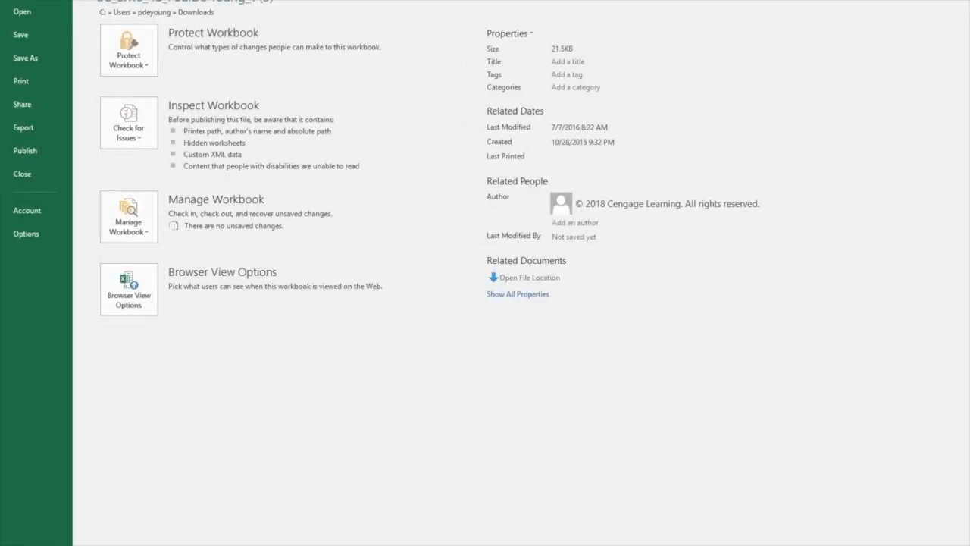
left_click(27, 62)
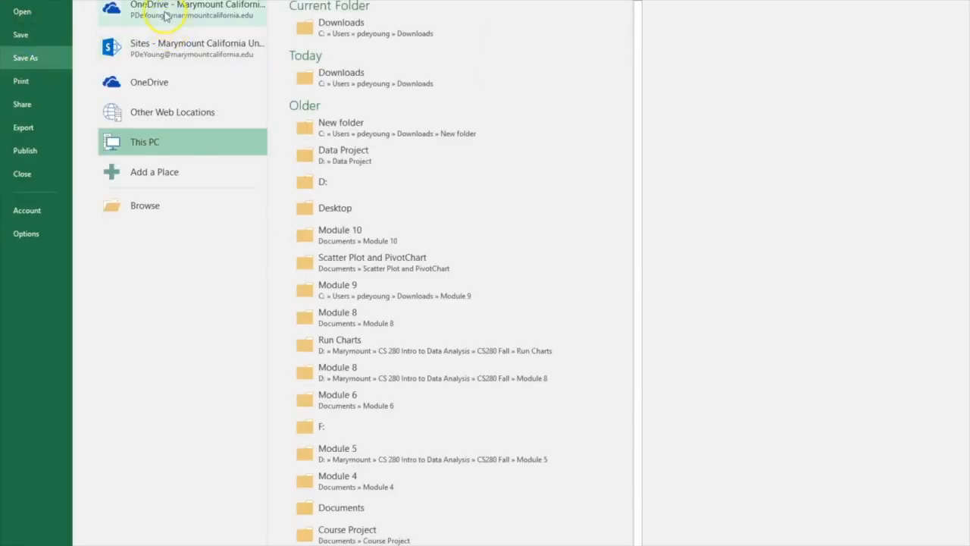
left_click(164, 14)
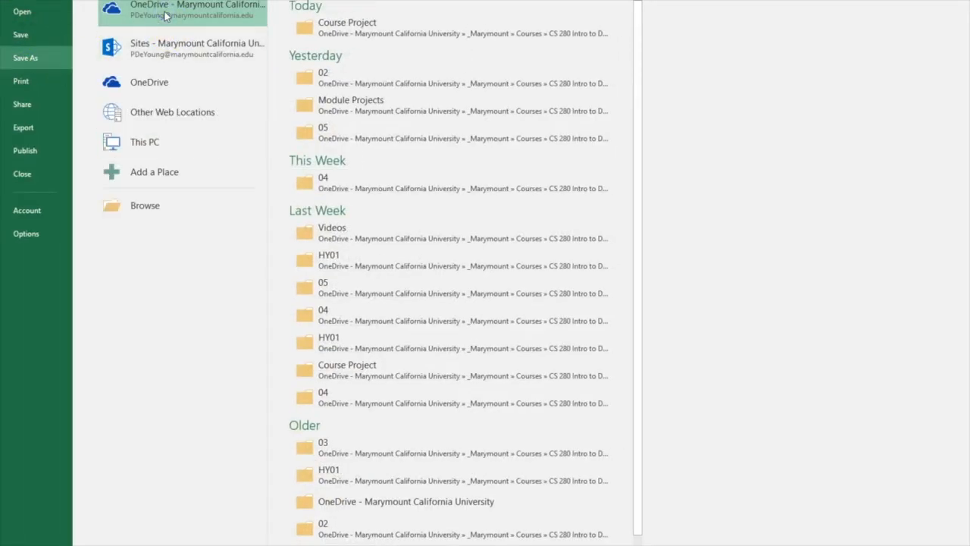
left_click(365, 111)
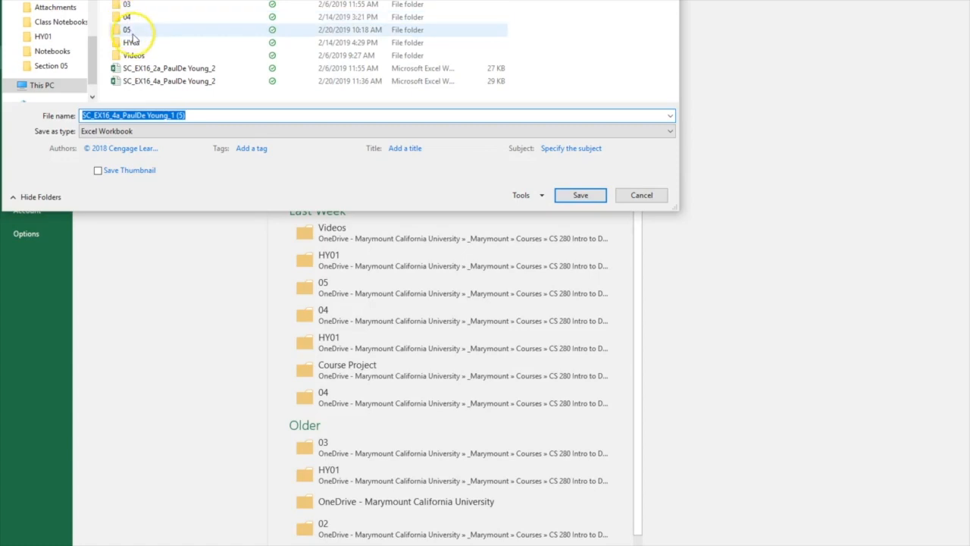
left_click(130, 21)
double_click(130, 22)
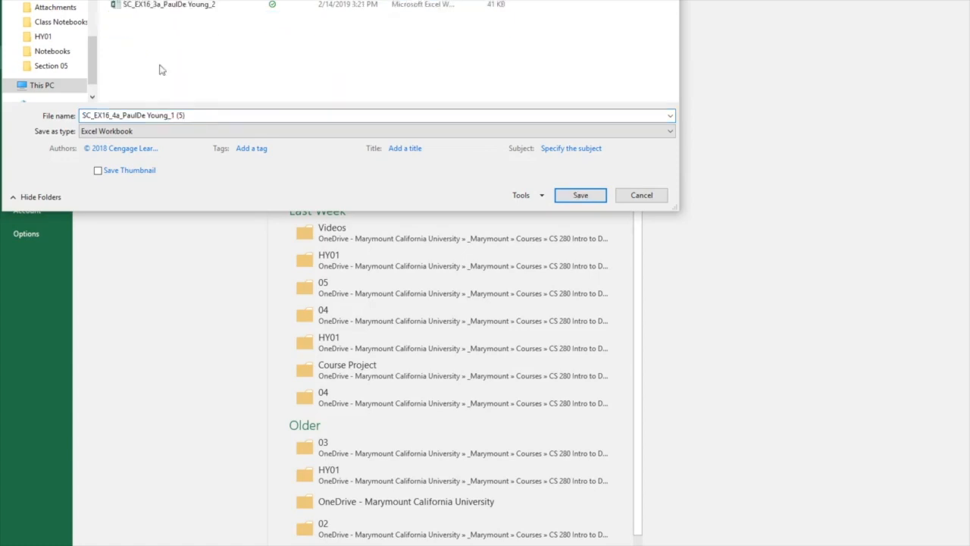
left_click(191, 112)
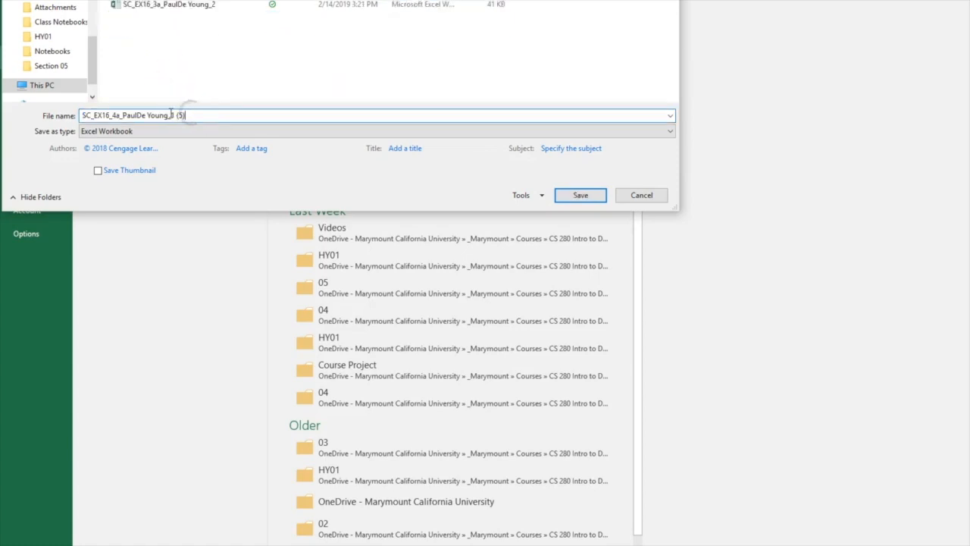
left_click_drag(171, 114, 187, 113)
type("2")
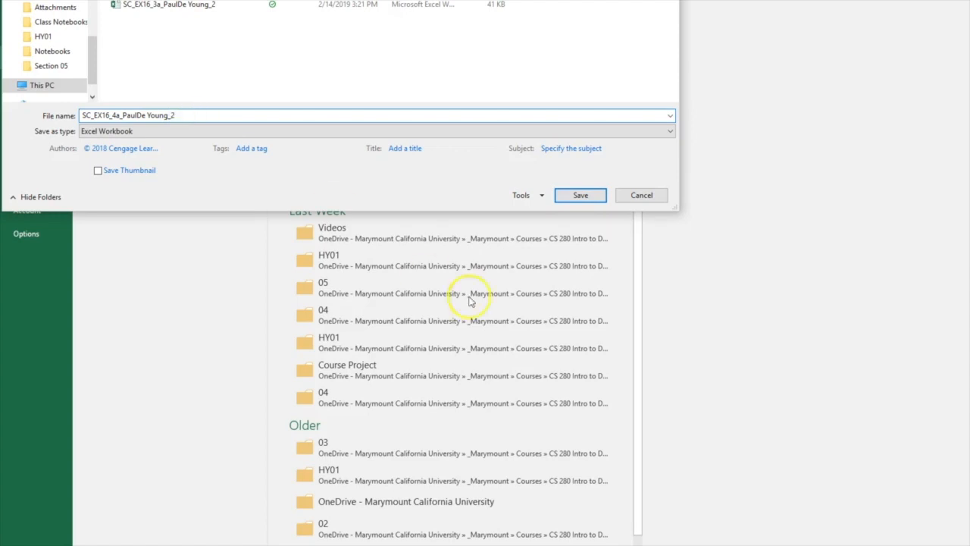
left_click(580, 199)
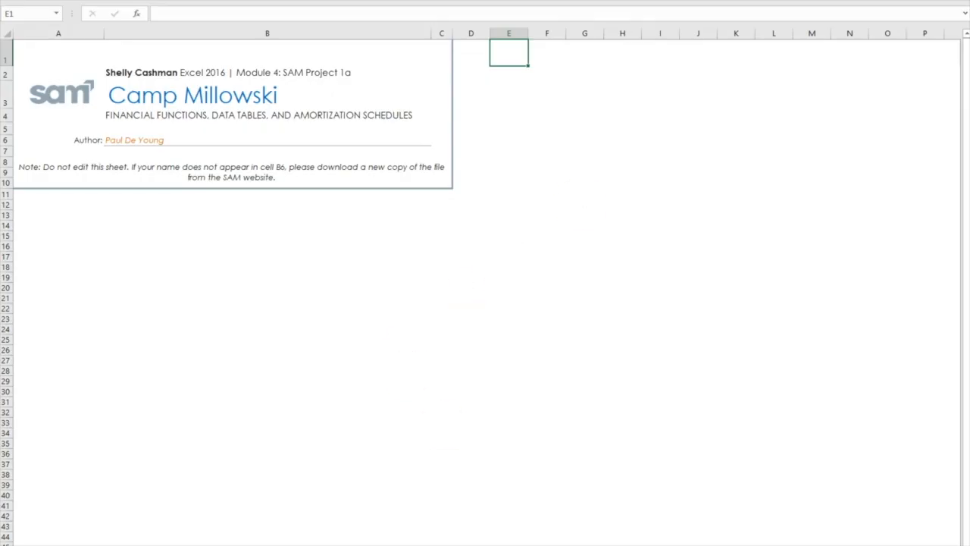
Switch to the Campground Mortgage worksheet and enlarge it to show the loan calculator, interest rate and amortization schedules.
mouse_move(491, 540)
key("ctrl+Page_Down")
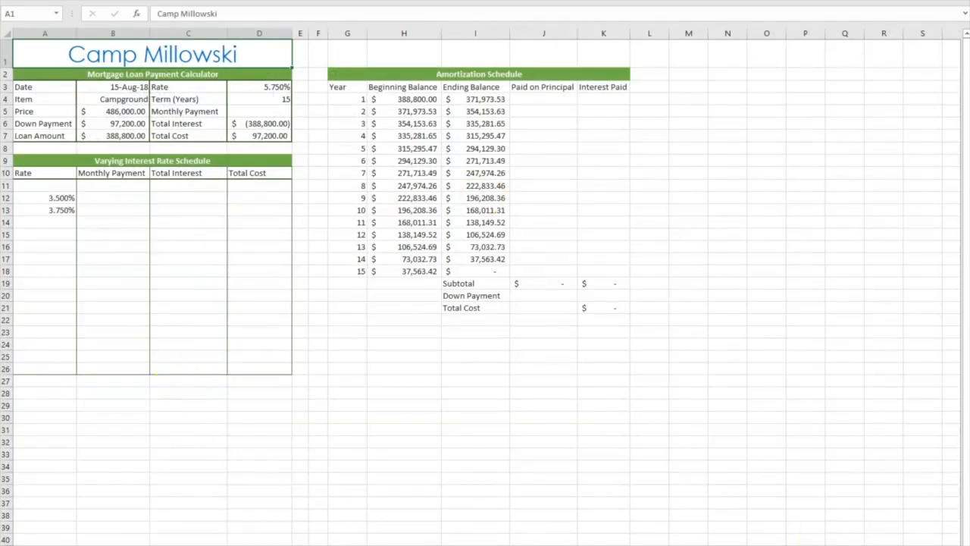
scroll(485, 289, "up", 3)
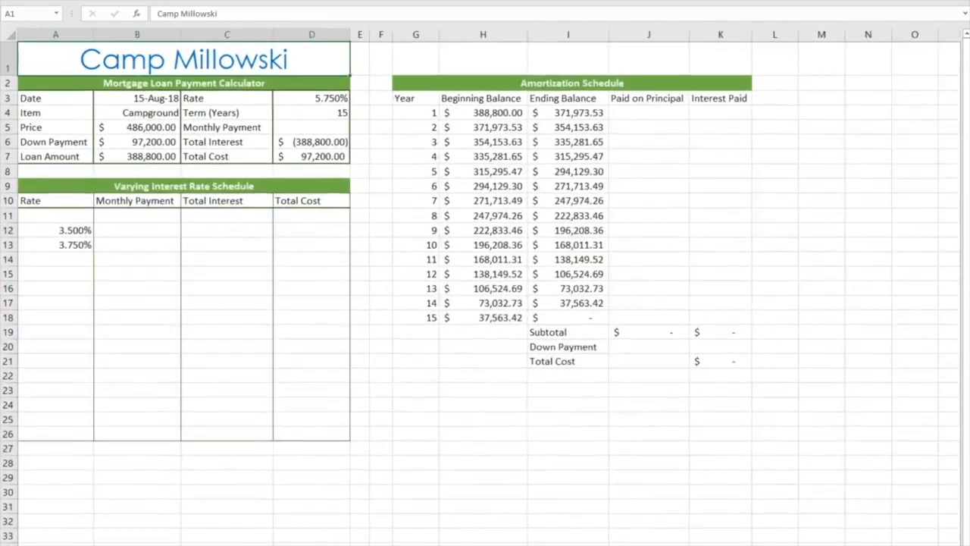
scroll(485, 288, "up", 1)
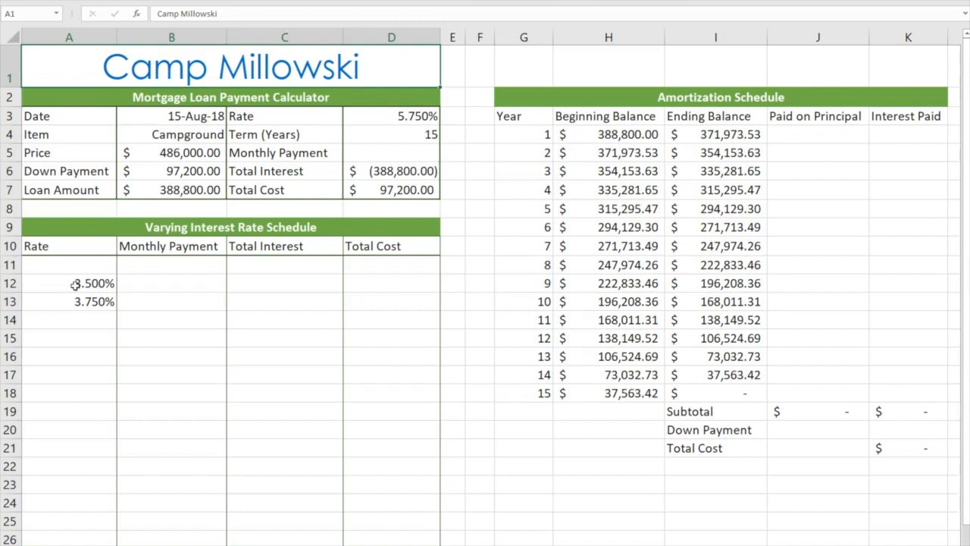
Read project step 1 of the instructions on the PMT formula, and select the monthly payment cell D5 on the worksheet.
left_click(75, 284)
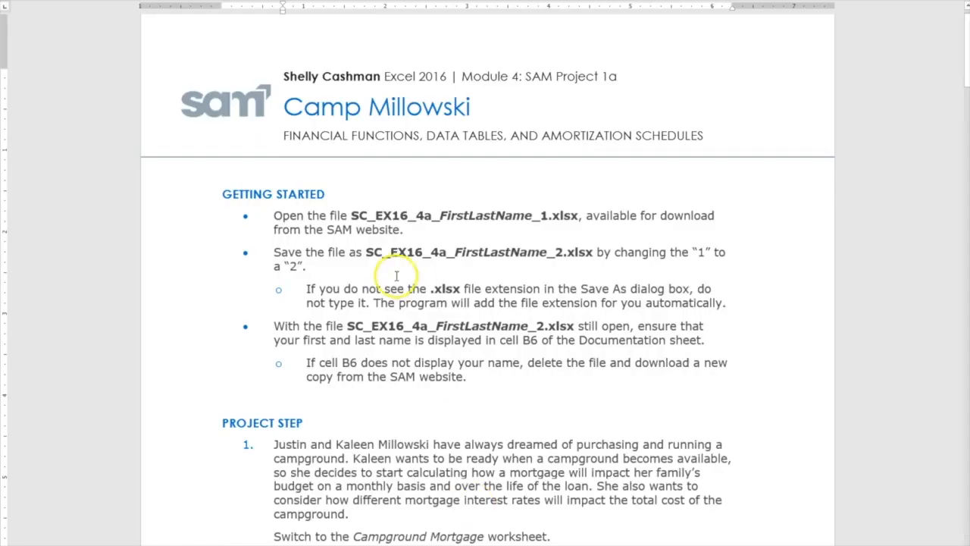
scroll(313, 304, "down", 3)
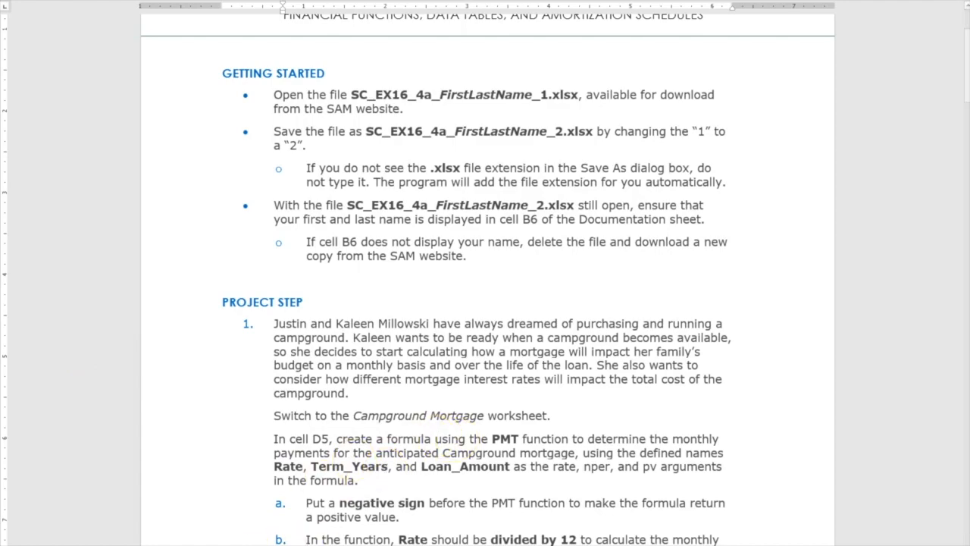
mouse_move(432, 544)
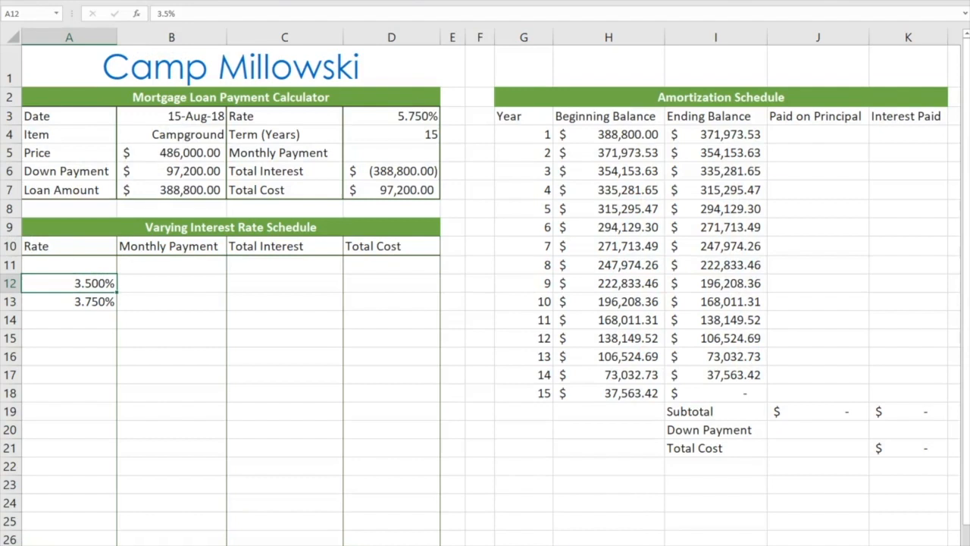
left_click(375, 153)
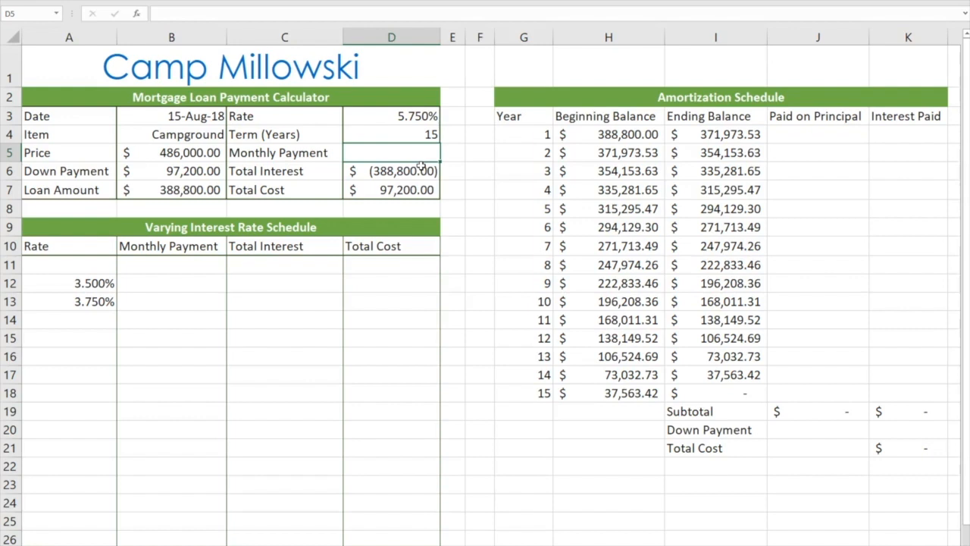
Check the defined names of the rate, term, loan amount, price and down payment cells, plus the loan amount and total interest formulas.
left_click(381, 116)
left_click(401, 116)
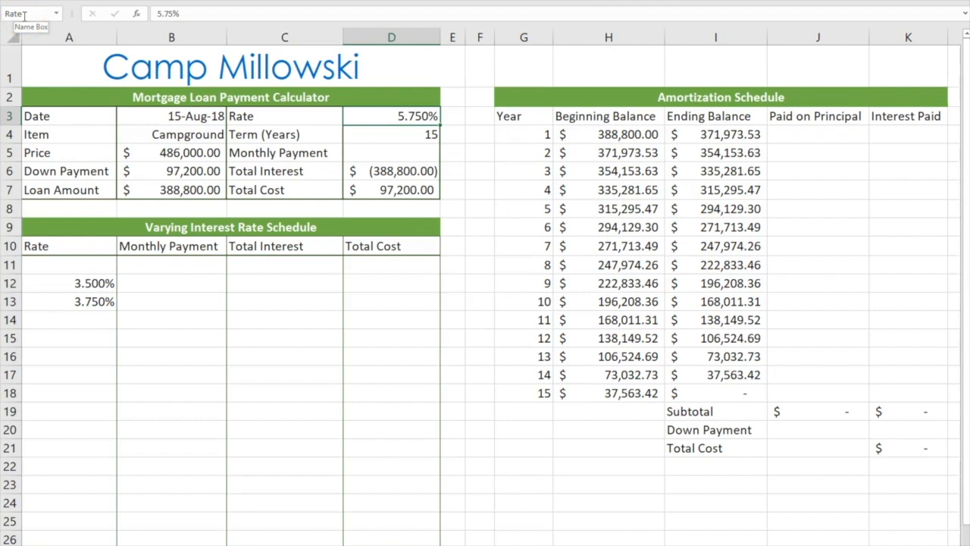
left_click(401, 114)
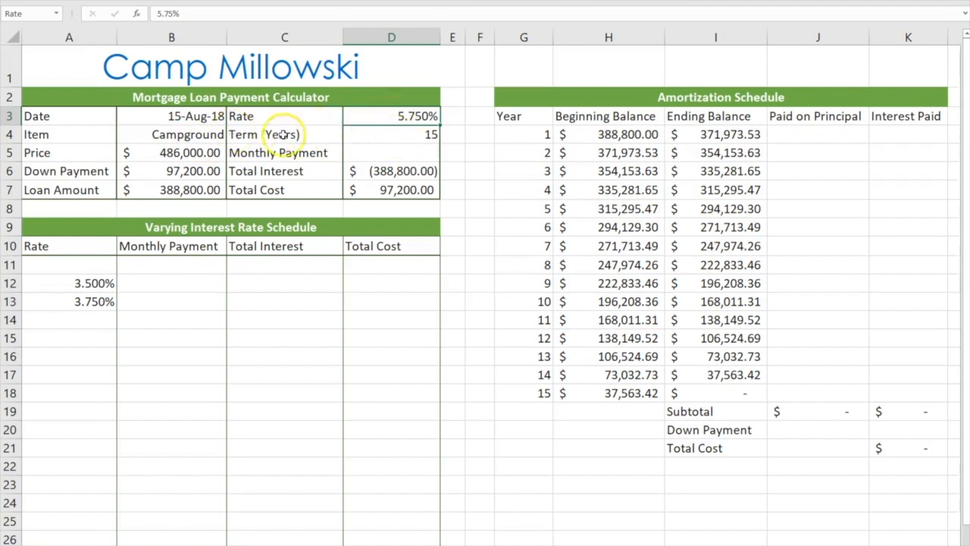
left_click(422, 133)
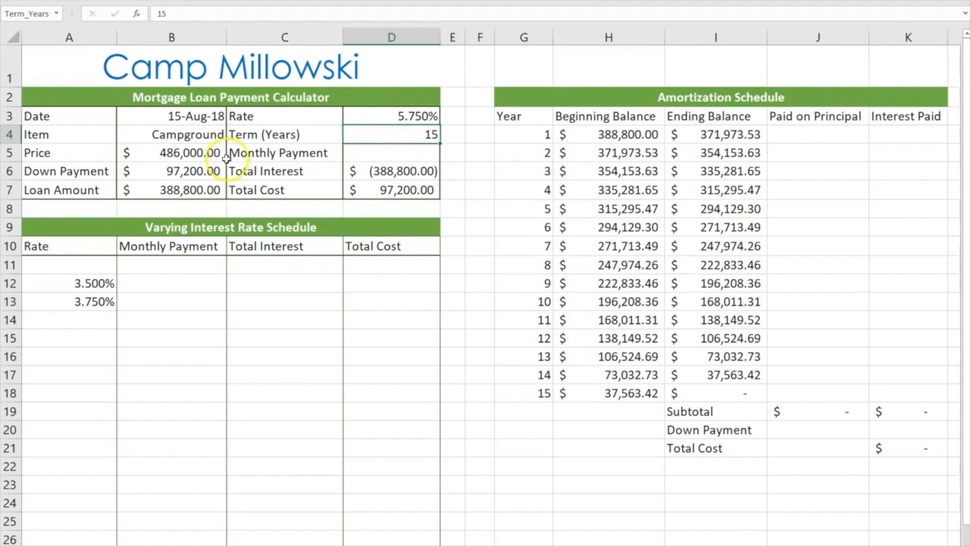
left_click(194, 189)
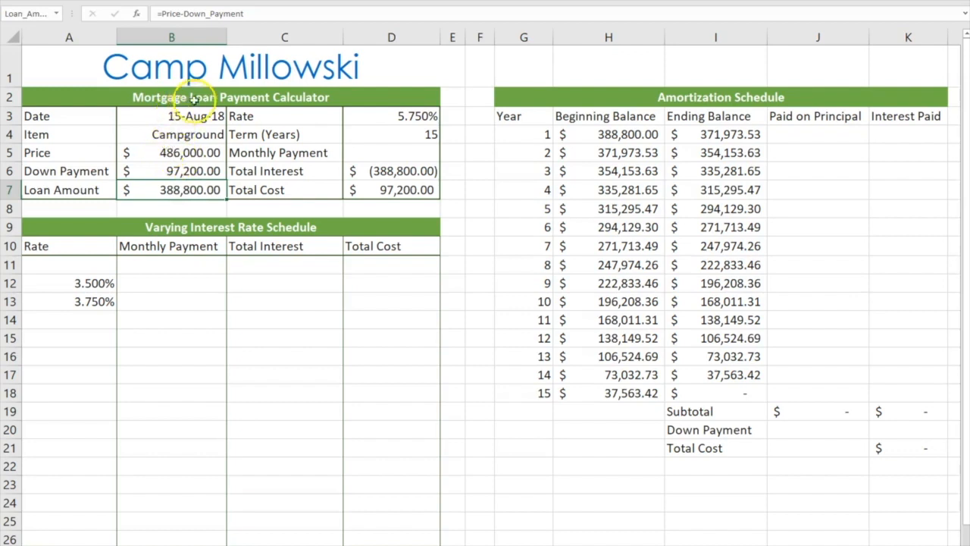
left_click(184, 152)
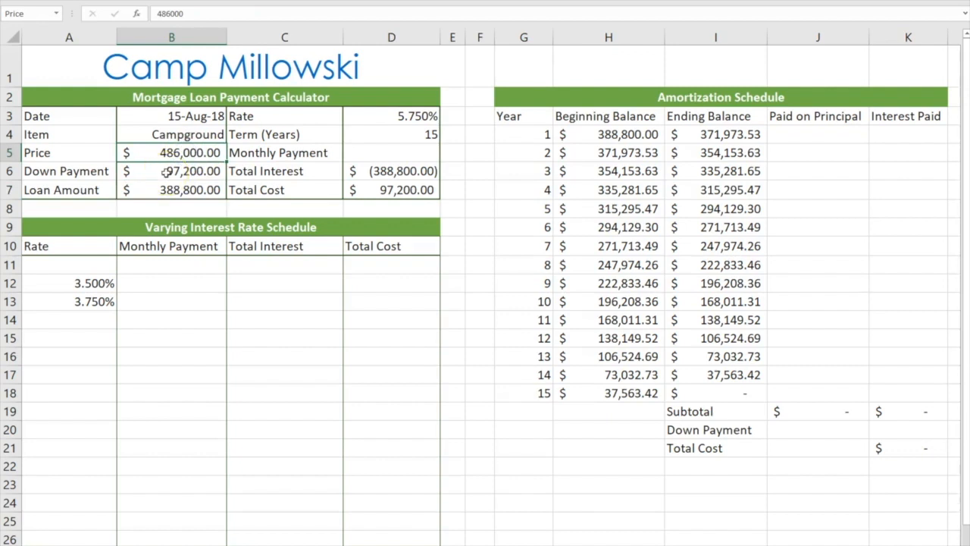
left_click(167, 172)
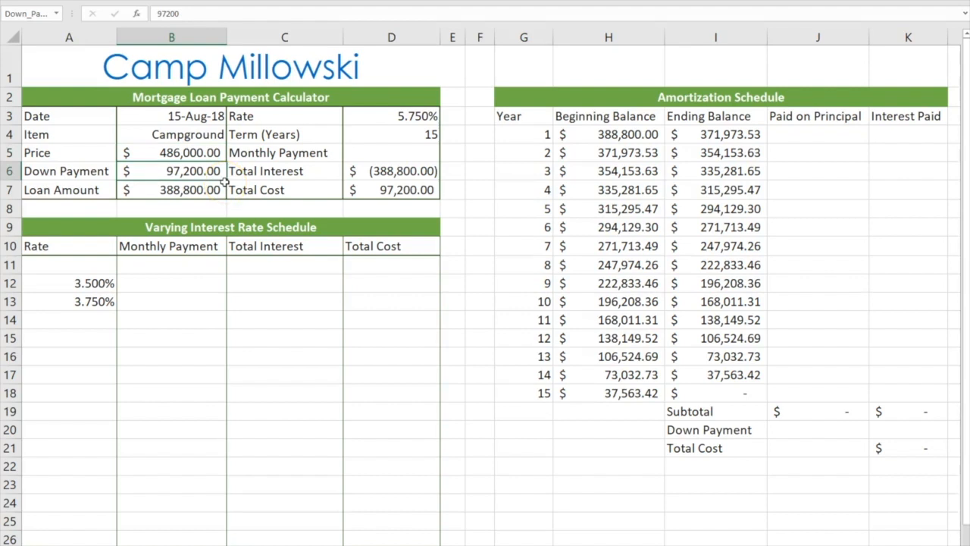
left_click(182, 190)
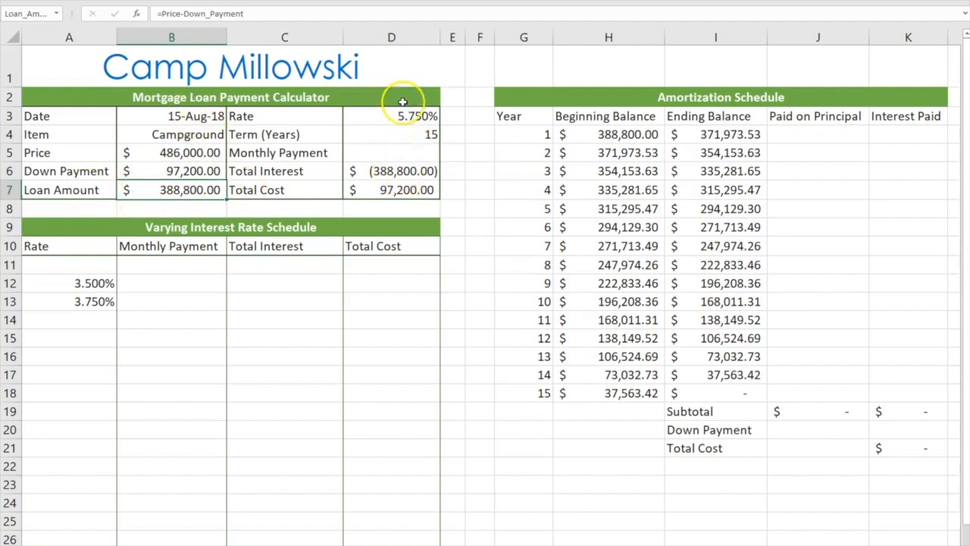
left_click(402, 169)
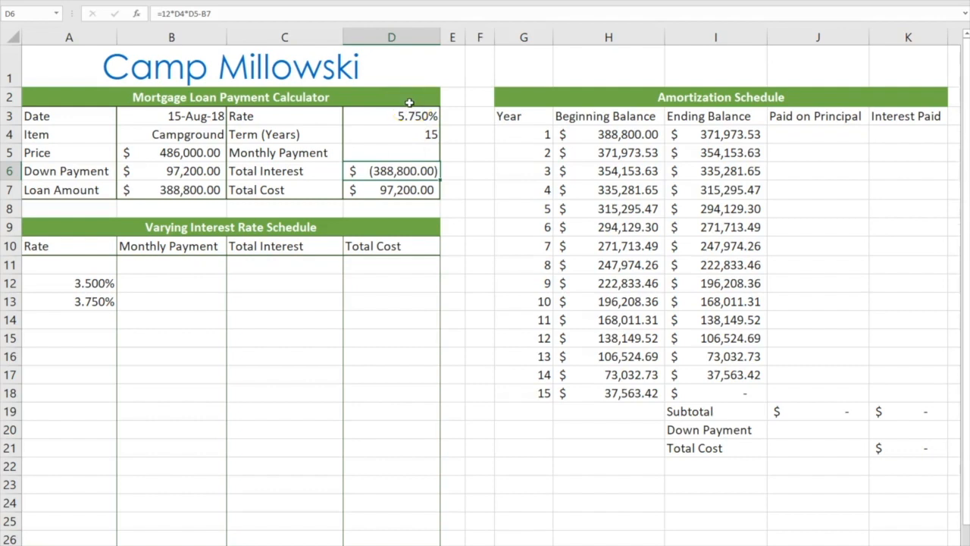
Start the monthly payment formula in cell D5 with a negative sign before the PMT function.
left_click(411, 155)
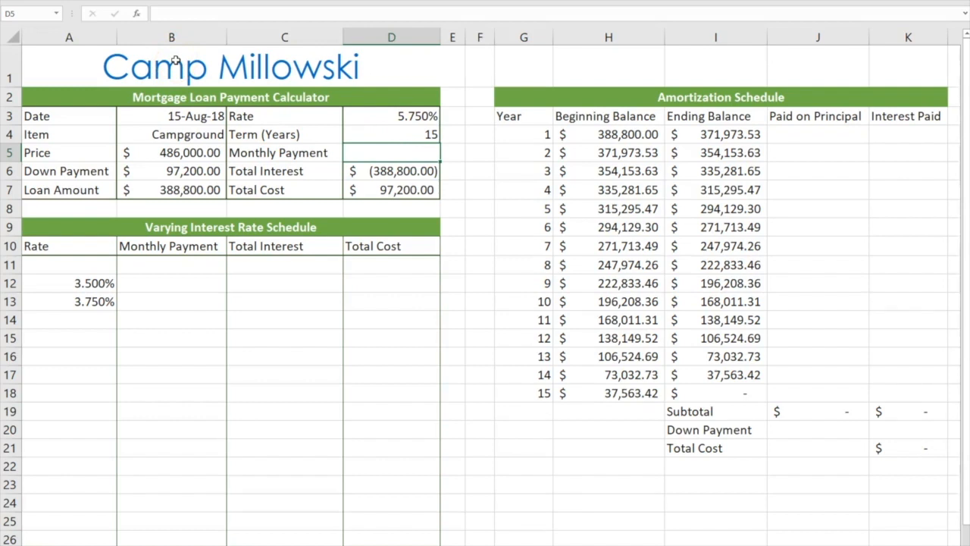
type("=")
key("BackSpace")
type("-")
type("pmt")
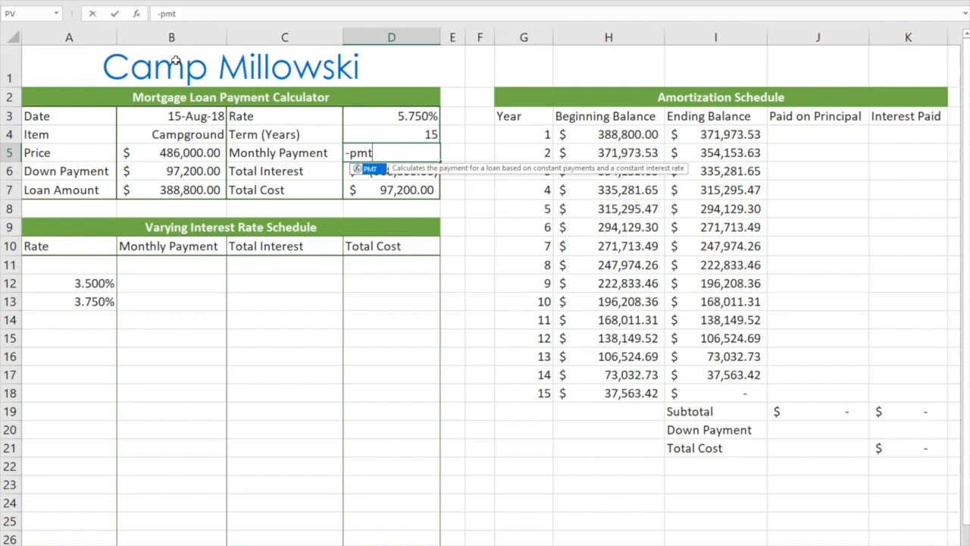
type("(")
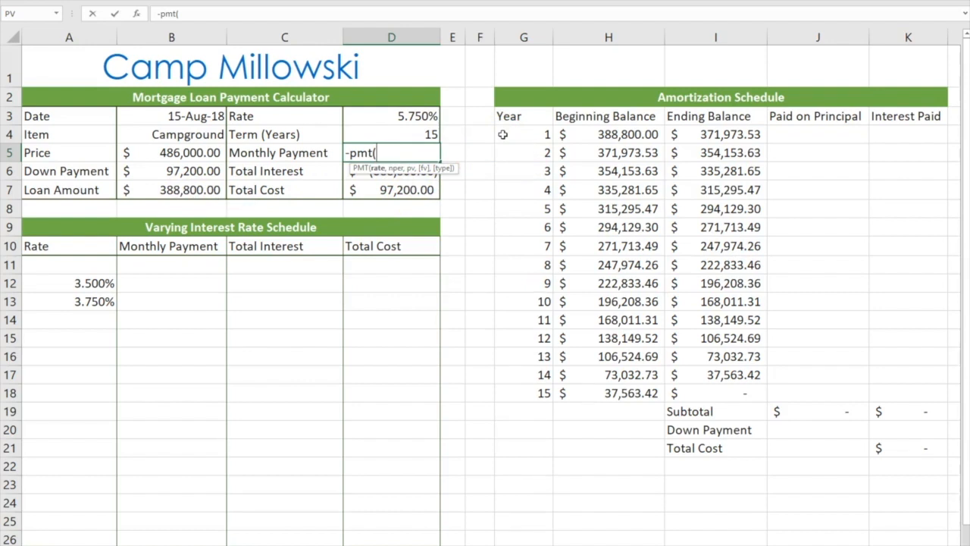
Fill the PMT rate and nper arguments with the defined names Rate and Term_Years.
type("r")
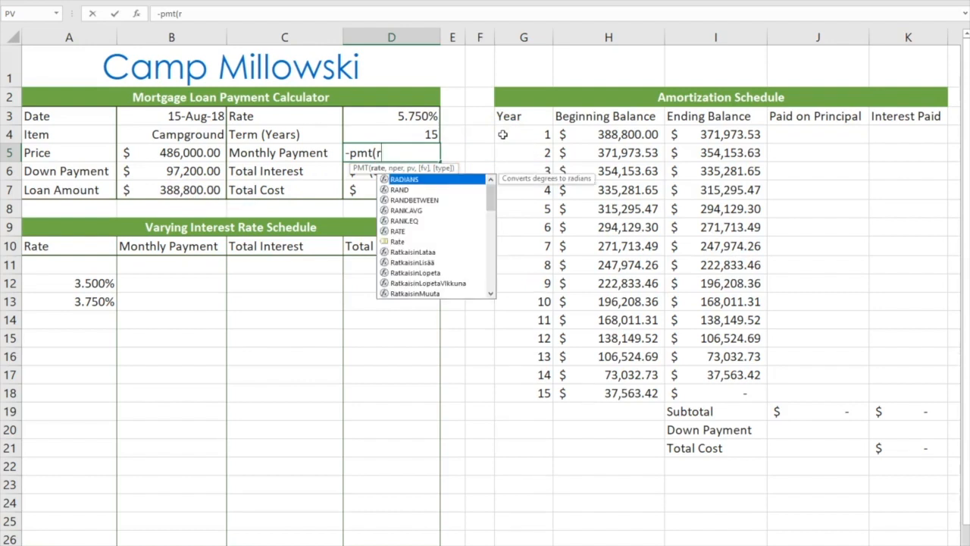
type("ate")
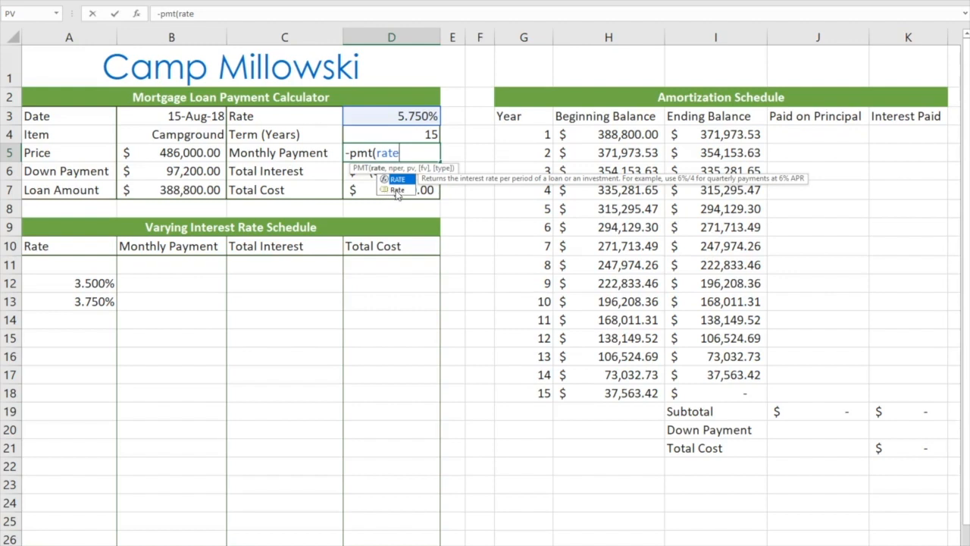
left_click(396, 190)
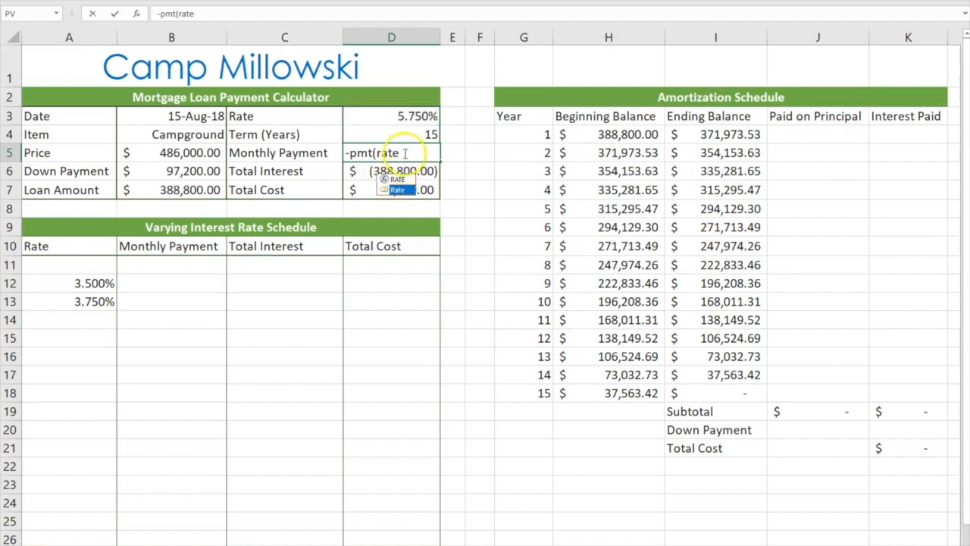
double_click(400, 189)
type(",")
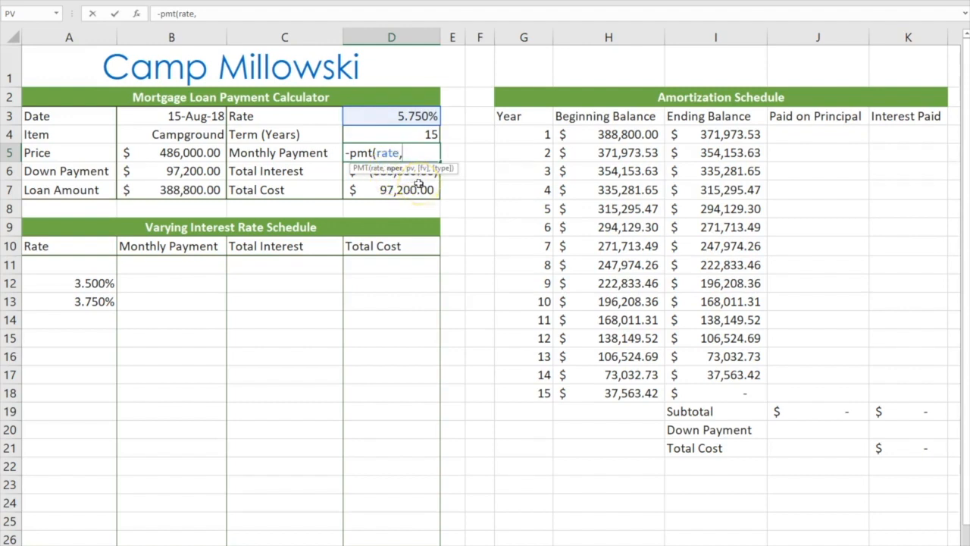
type("t")
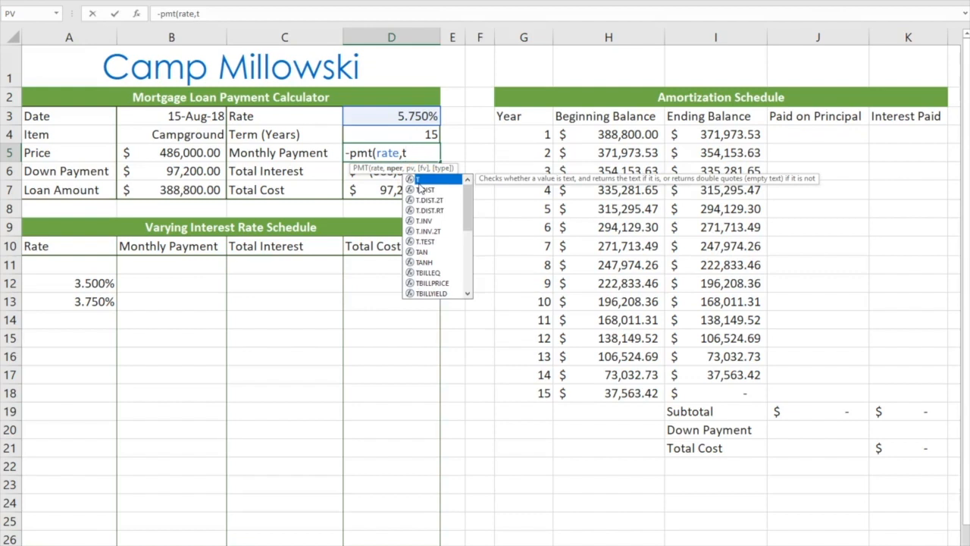
type("e")
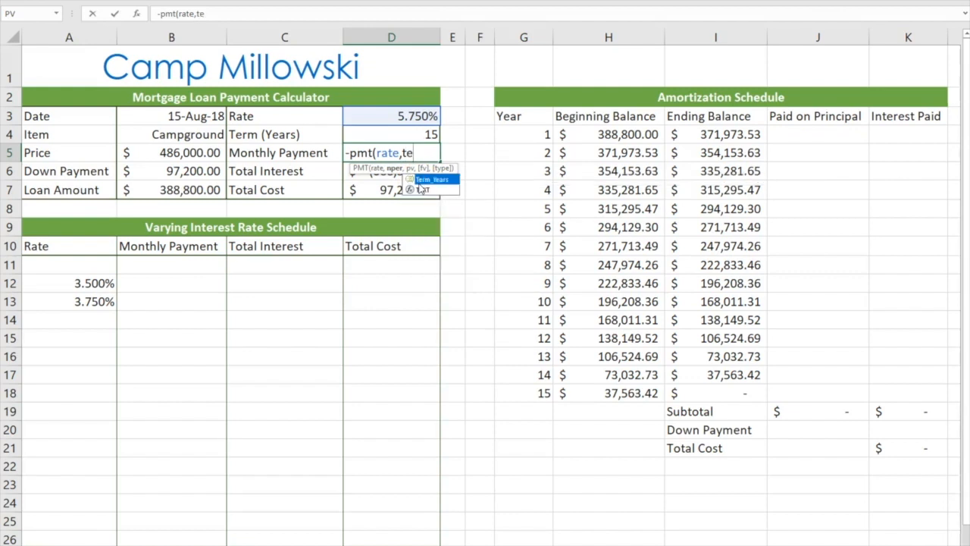
double_click(421, 179)
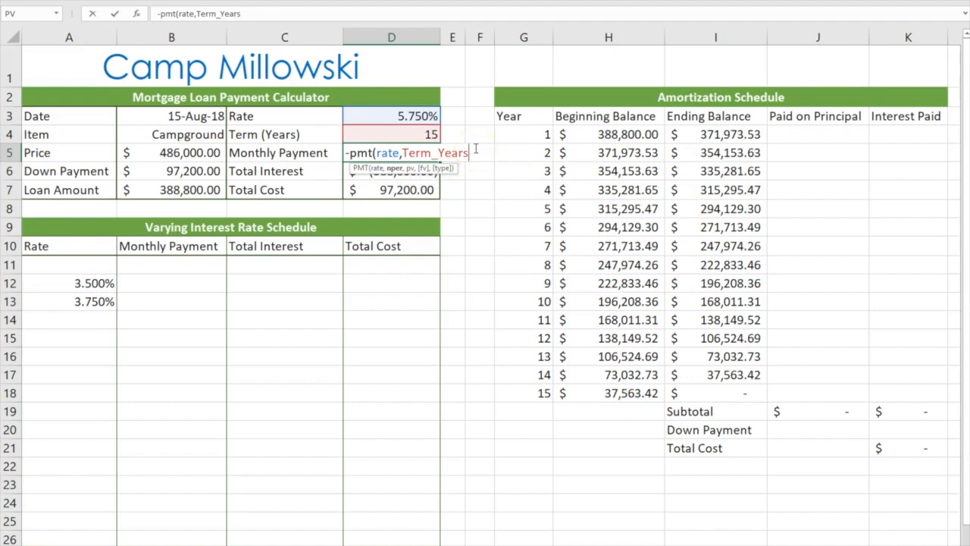
type(",")
Convert the PMT arguments to monthly periods by dividing Rate by 12 and multiplying Term_Years by 12.
left_click(400, 152)
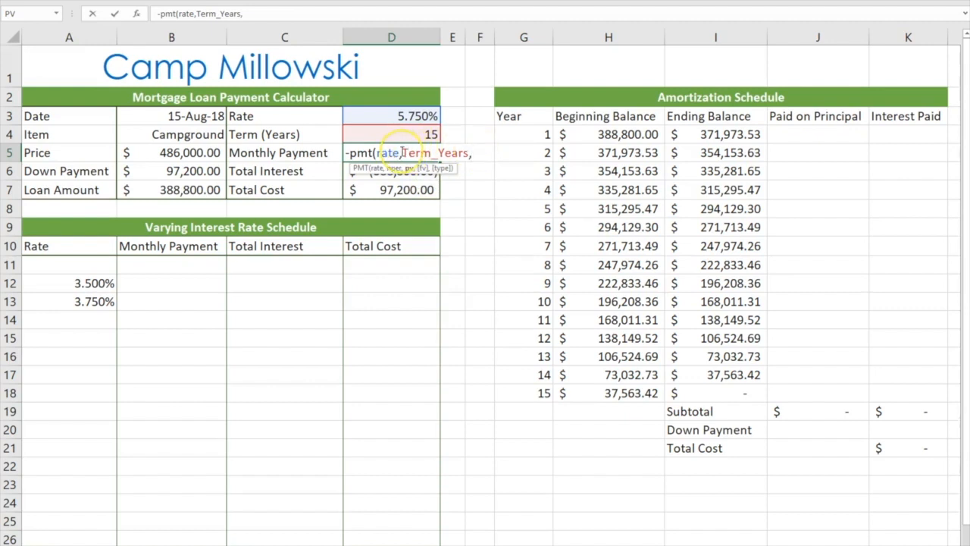
left_click(399, 153)
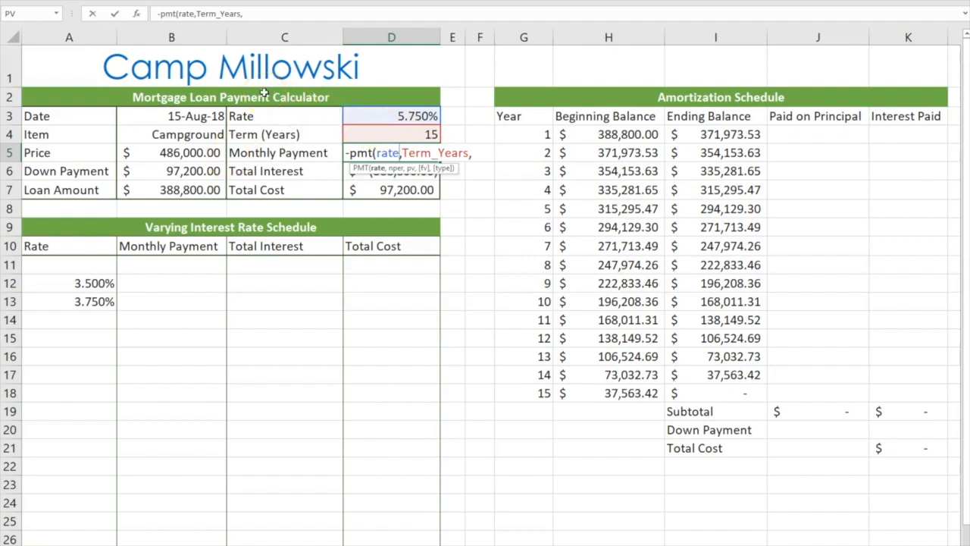
type("/12")
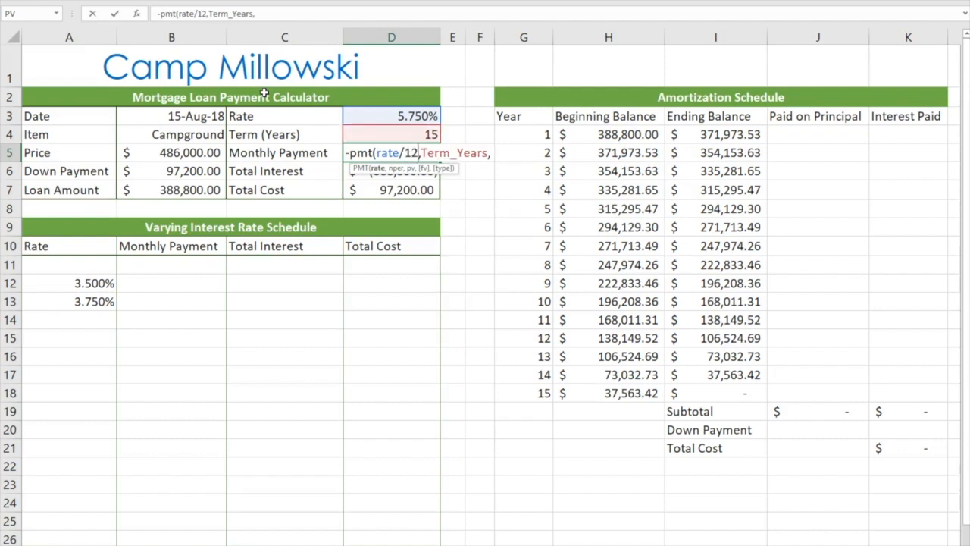
left_click(489, 156)
type("*12")
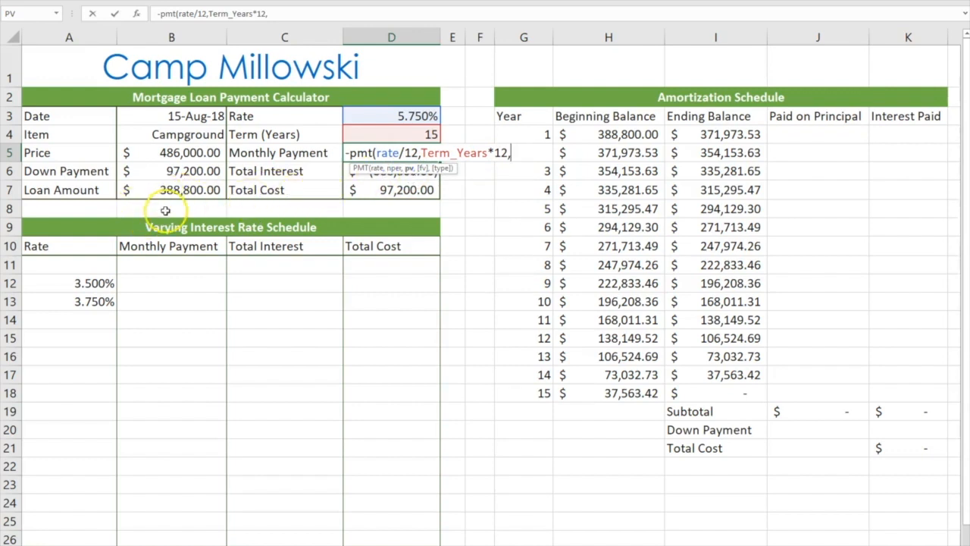
Use the defined name Loan_Amount as the pv argument, close the PMT function and enter the formula in D5.
type("lo")
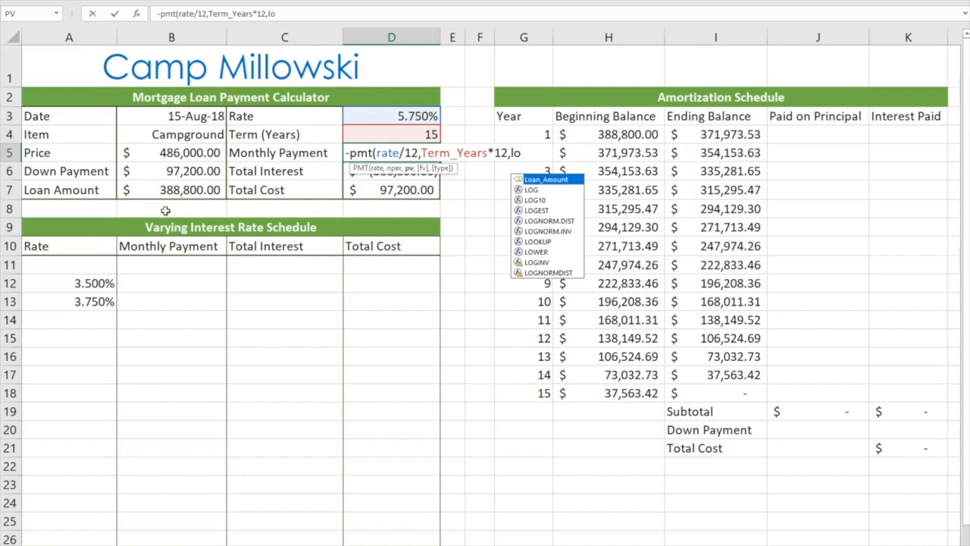
double_click(533, 180)
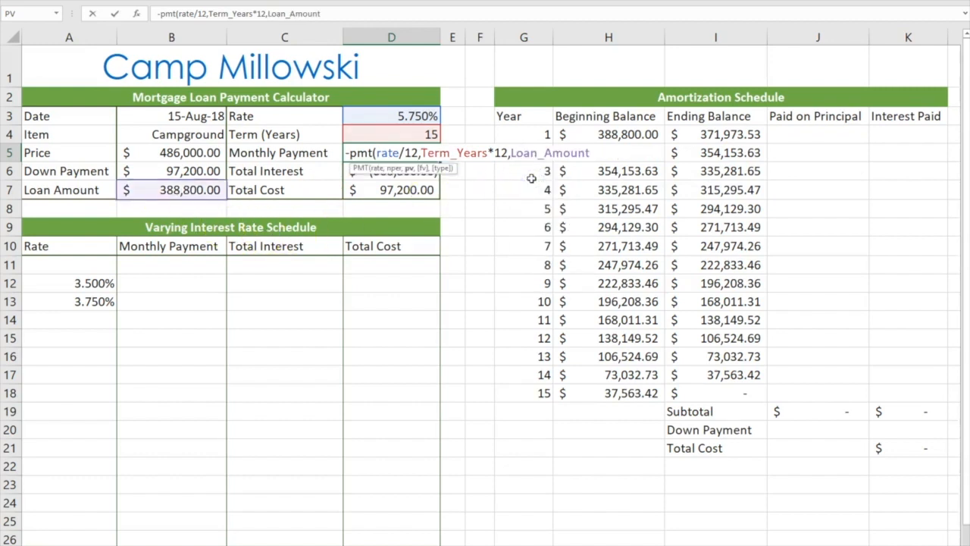
type(")")
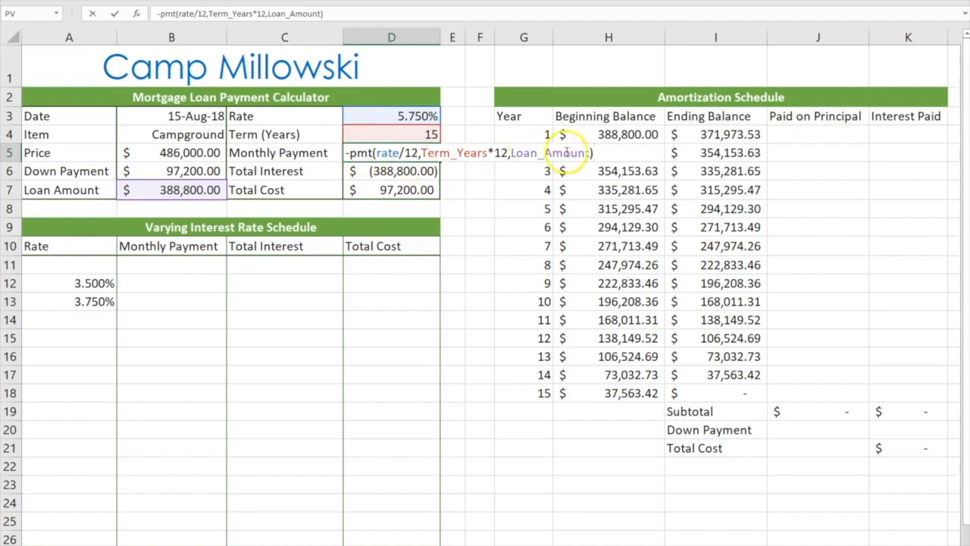
key("Return")
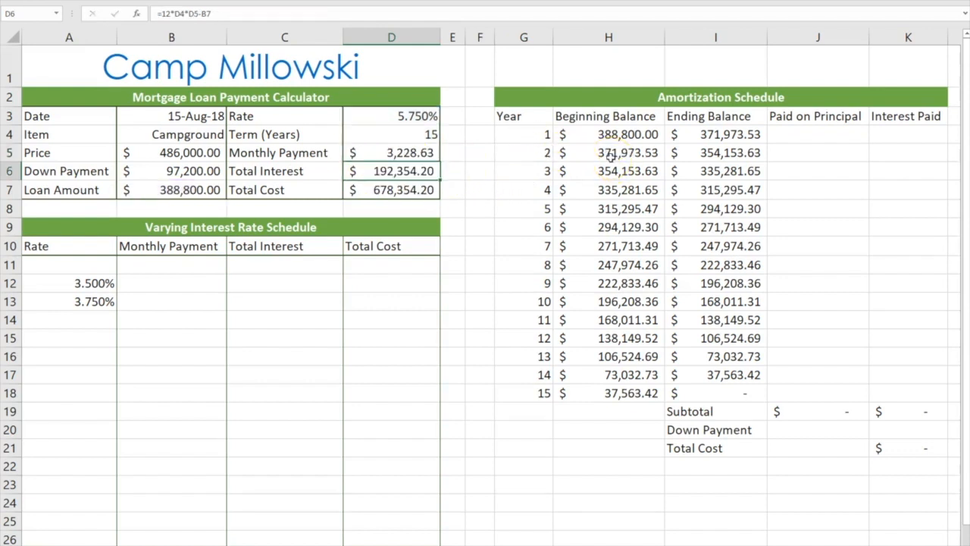
Review the completed PMT formula in D5 and the total interest formula in D6 without changing them.
left_click(385, 152)
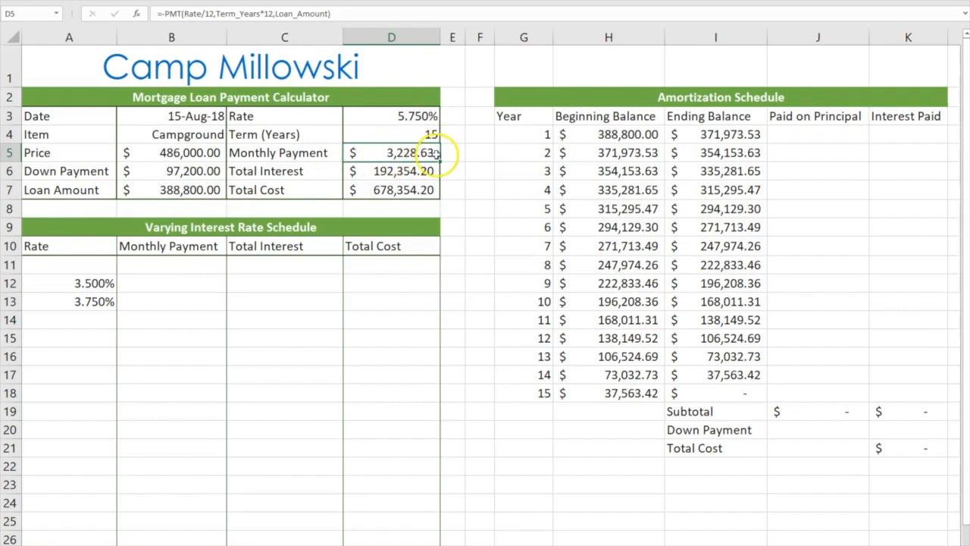
double_click(380, 153)
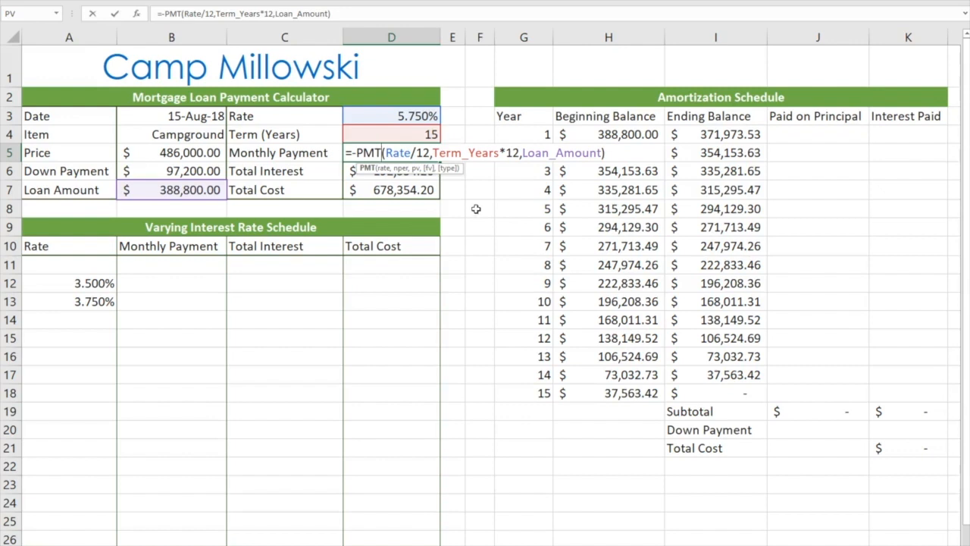
key("ctrl+Return")
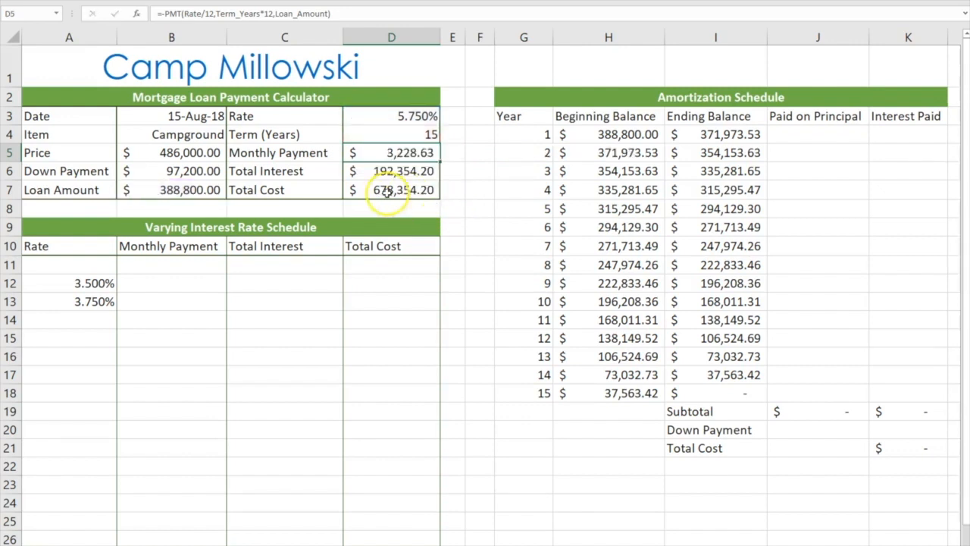
left_click(476, 167)
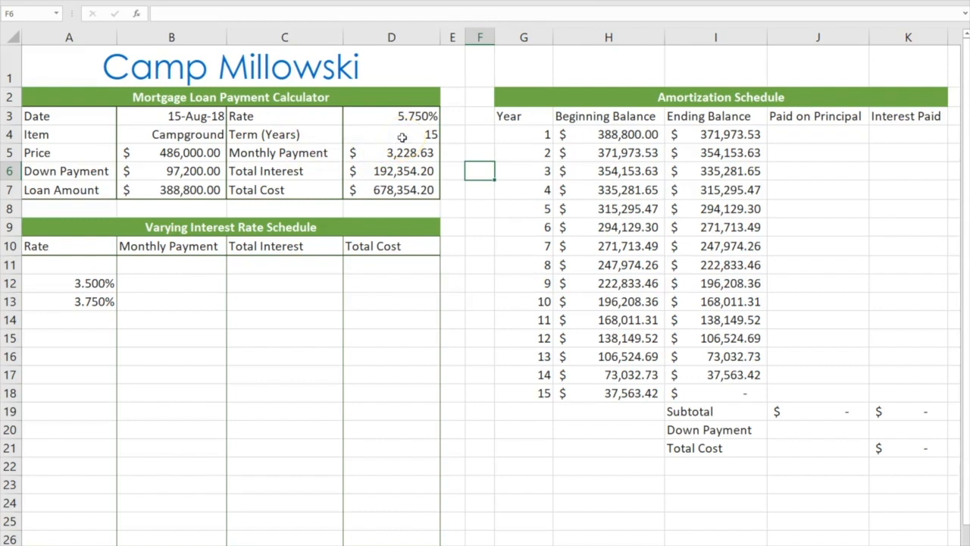
left_click(384, 172)
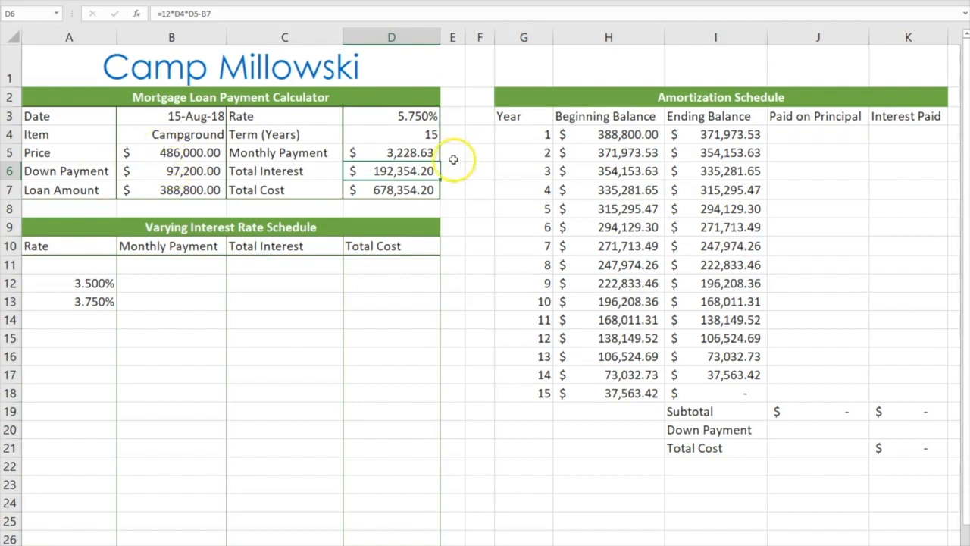
Set the loan term in D4 to 30 years and check the monthly payment, total interest and loan amount formulas.
left_click(409, 152)
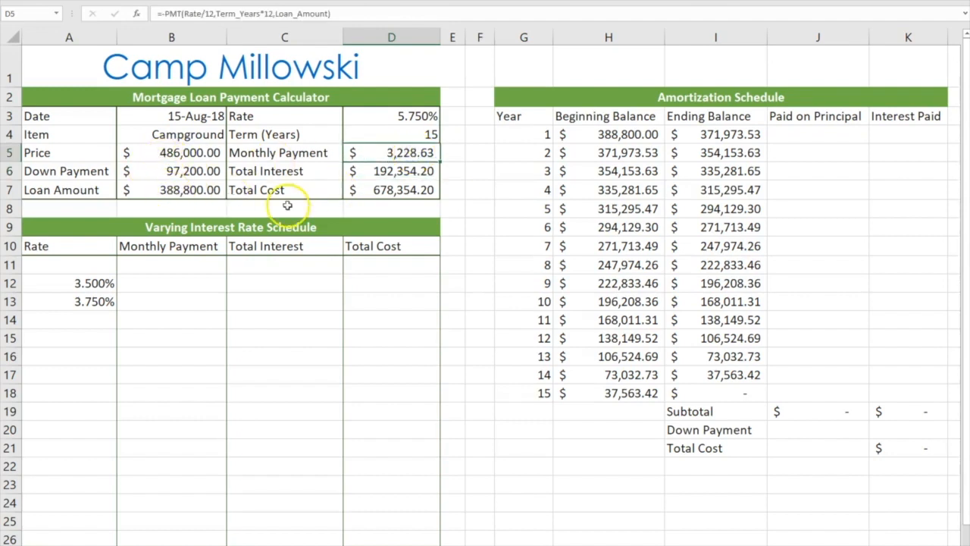
left_click(397, 133)
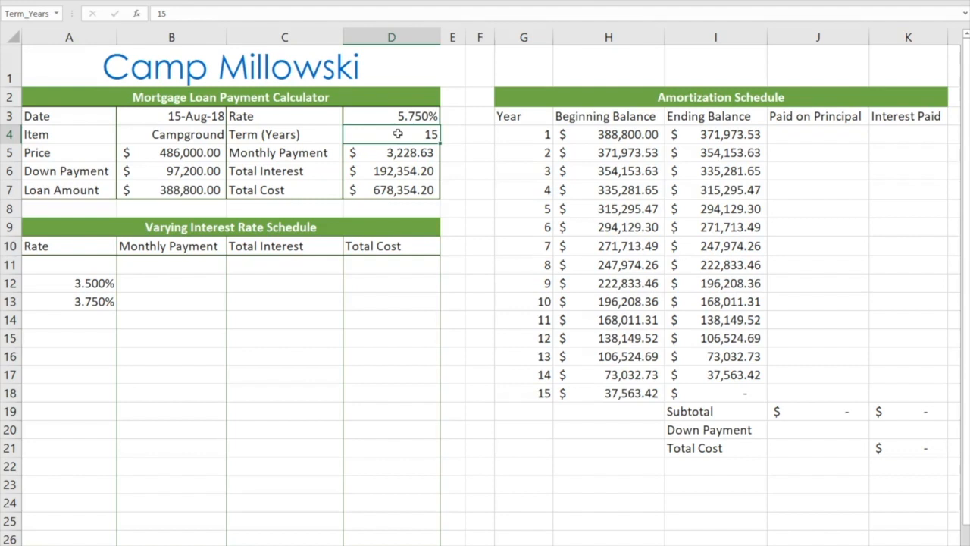
type("30")
key("Return")
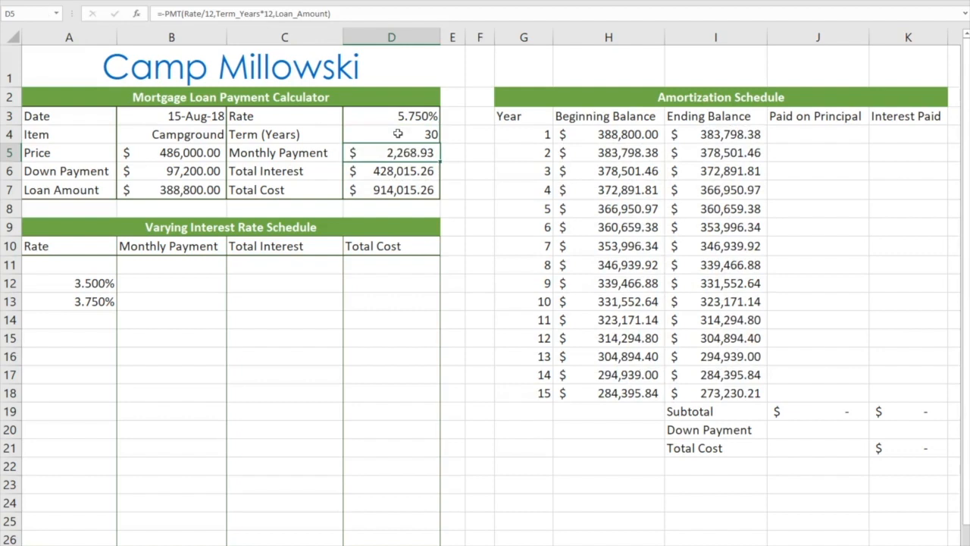
left_click(369, 172)
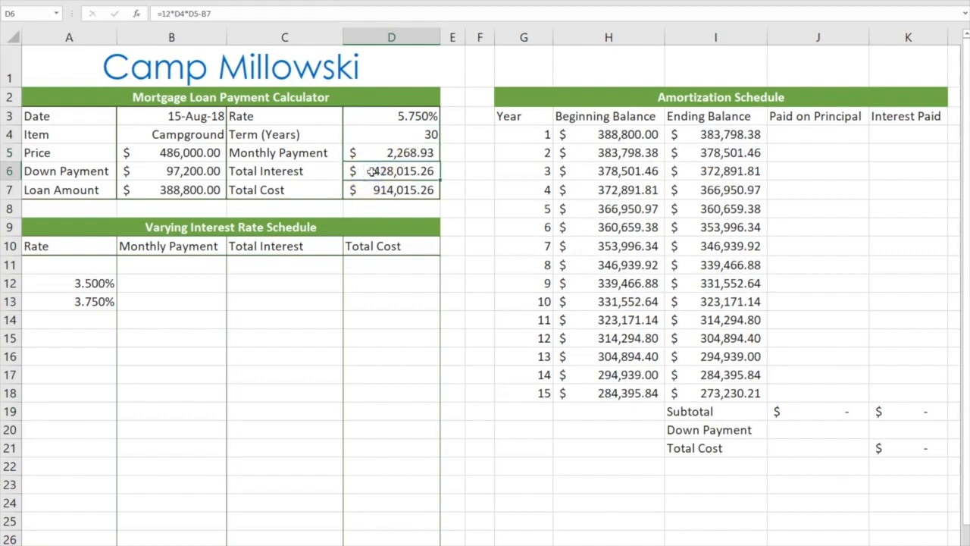
left_click(168, 190)
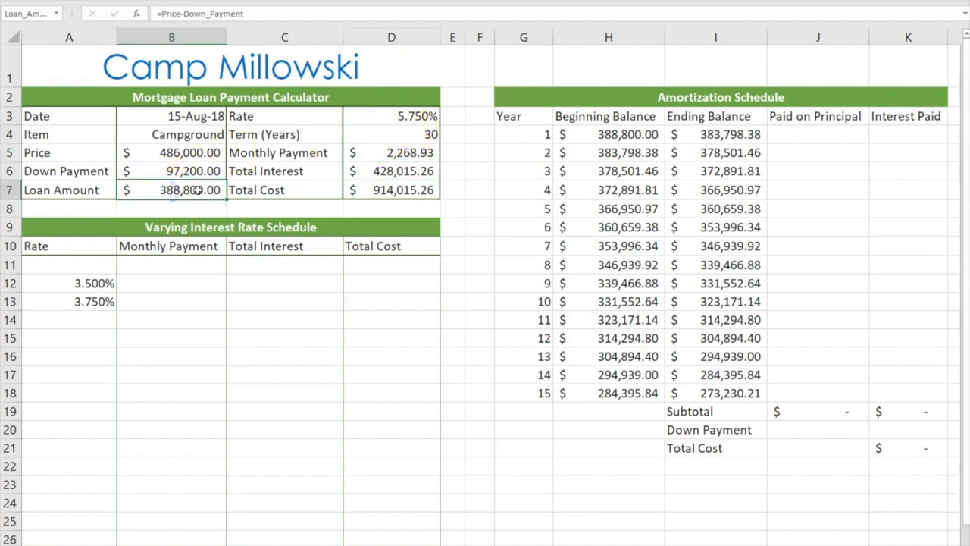
left_click(377, 156)
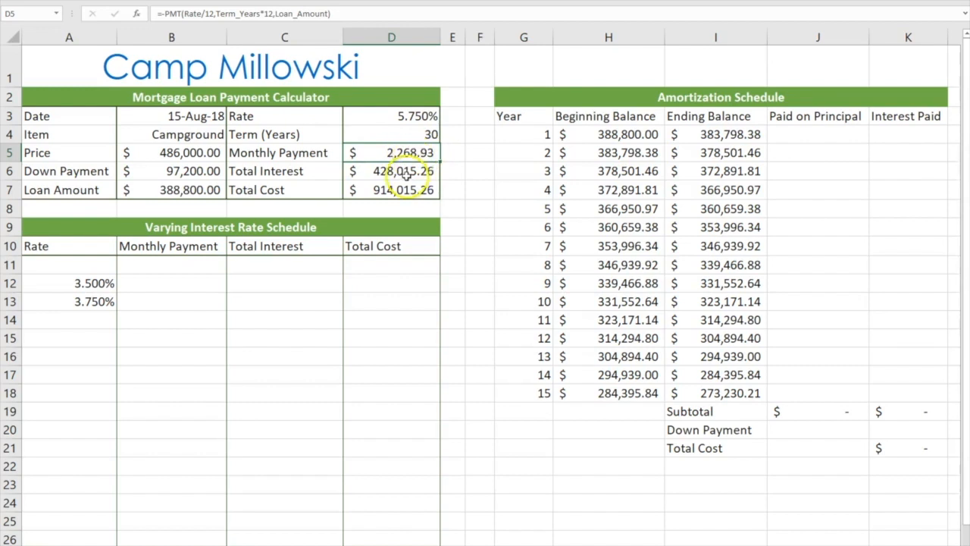
left_click(406, 173)
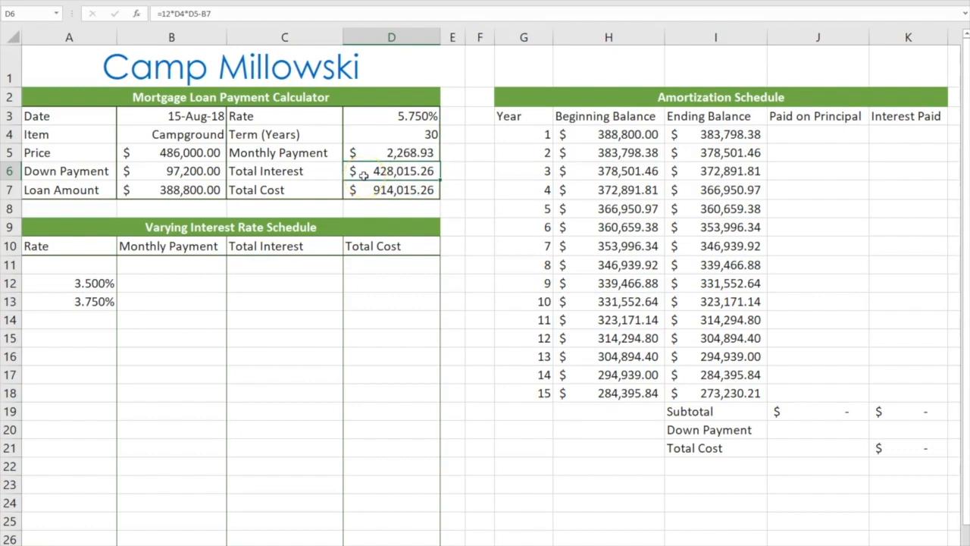
left_click(184, 189)
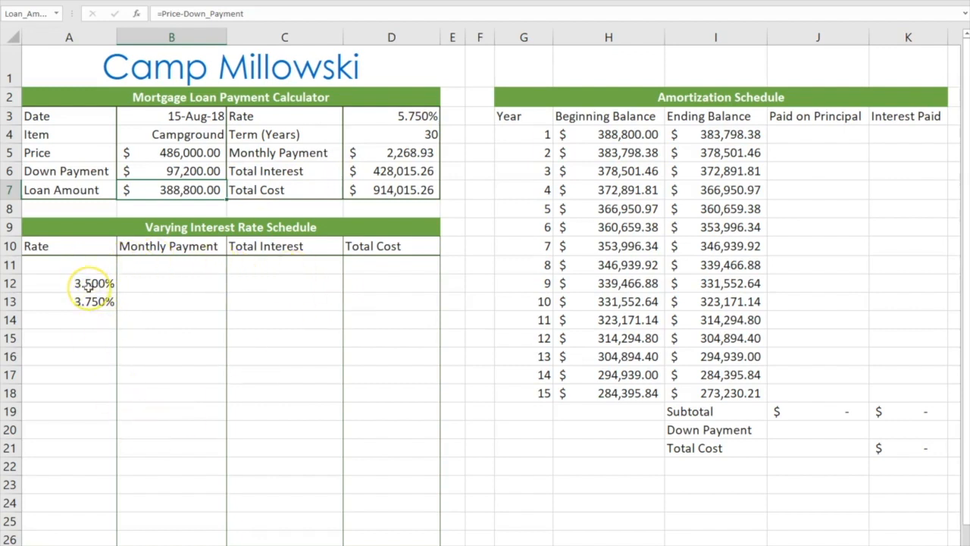
Set the loan term in D4 to 15 years.
left_click(393, 136)
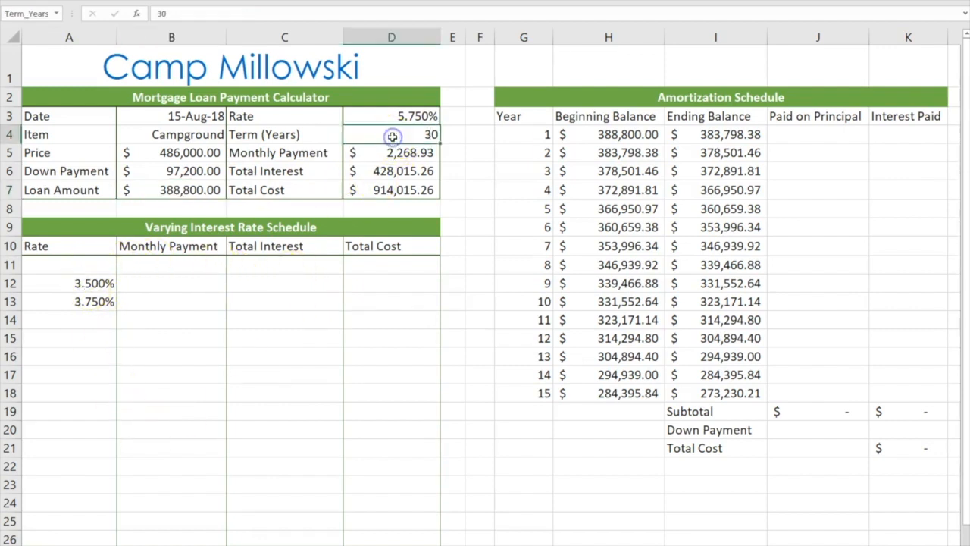
double_click(393, 136)
left_click_drag(391, 135, 447, 134)
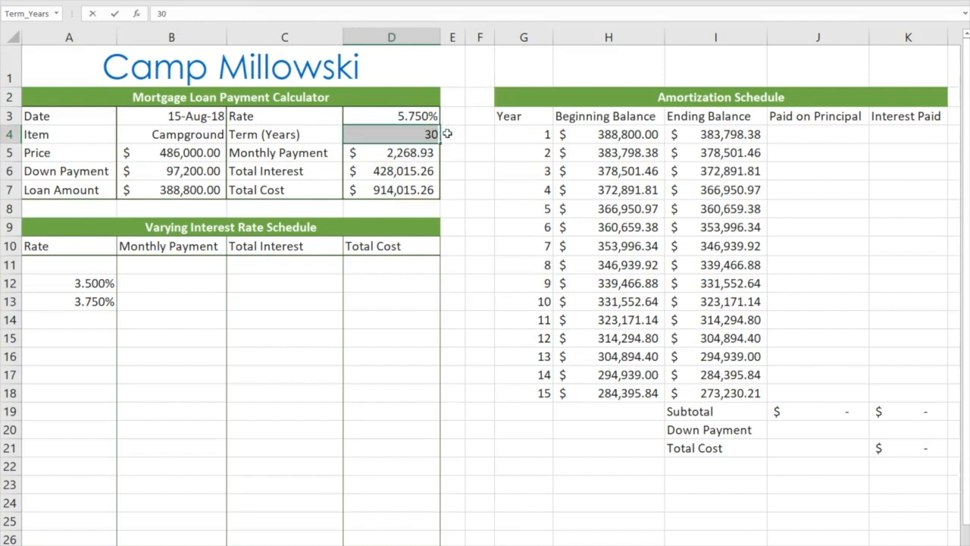
type("15")
key("Return")
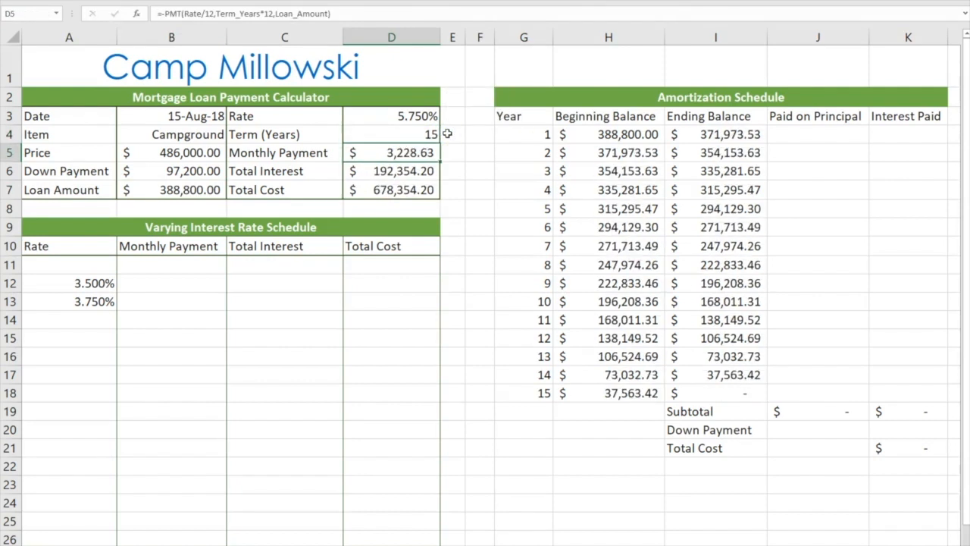
Examine the rate, term and loan amount arguments of the PMT formula in D5 without changing them.
left_click(394, 134)
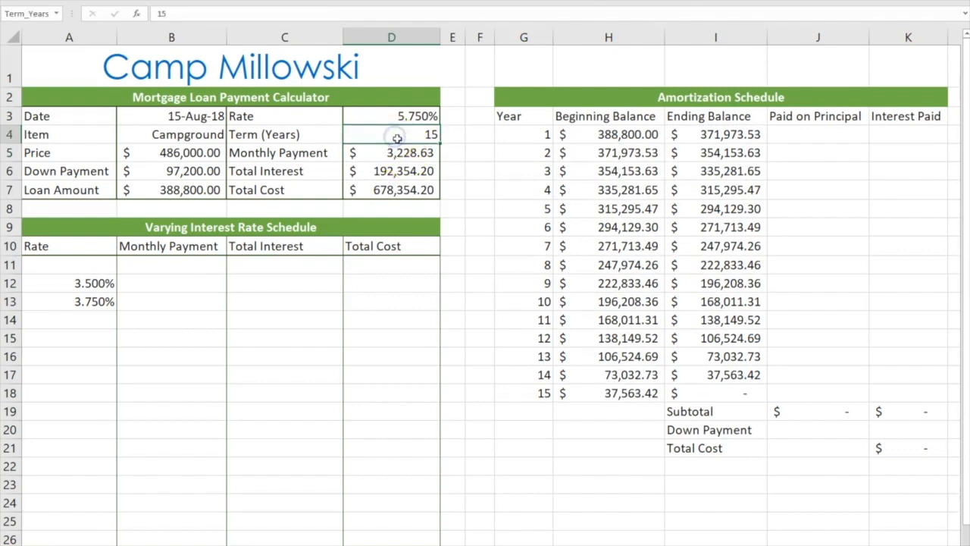
double_click(393, 153)
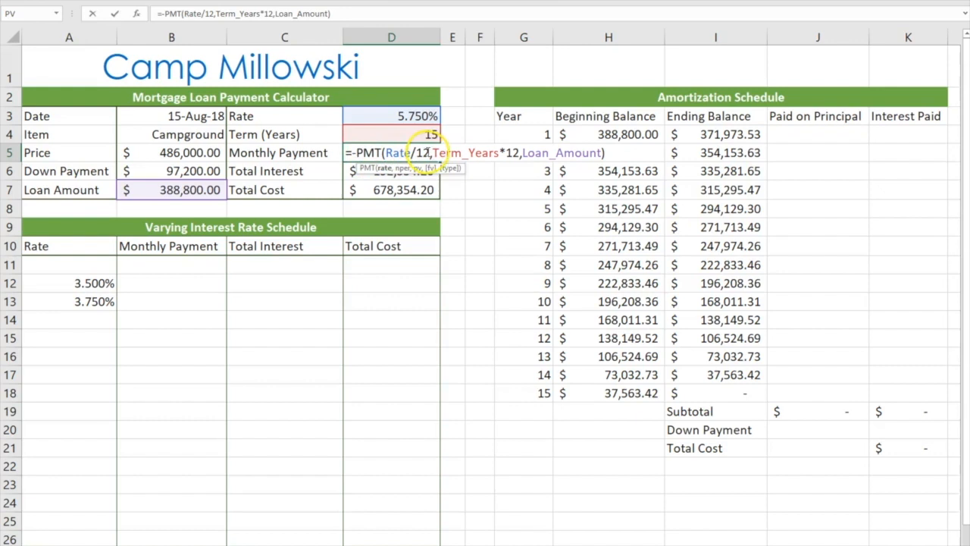
left_click(429, 151)
left_click(521, 155)
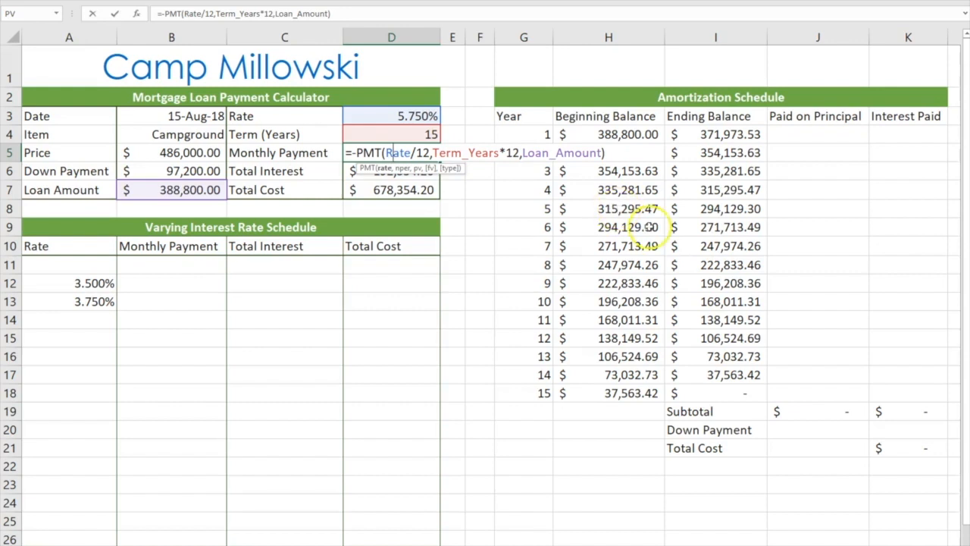
left_click(495, 244)
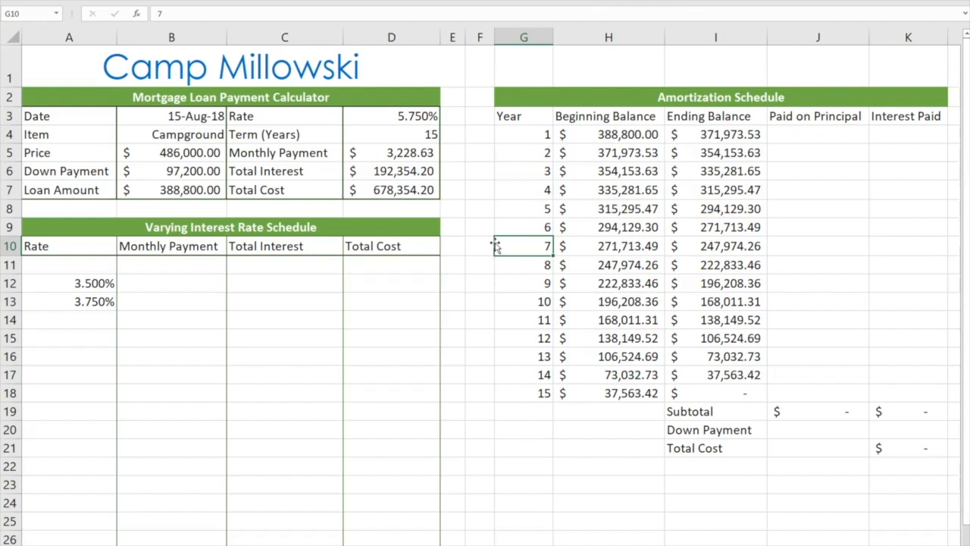
Extend the 3.500% and 3.750% series in A12:A13 down the Rate column of the Varying Interest Rate Schedule.
left_click(86, 284)
left_click_drag(86, 283, 85, 301)
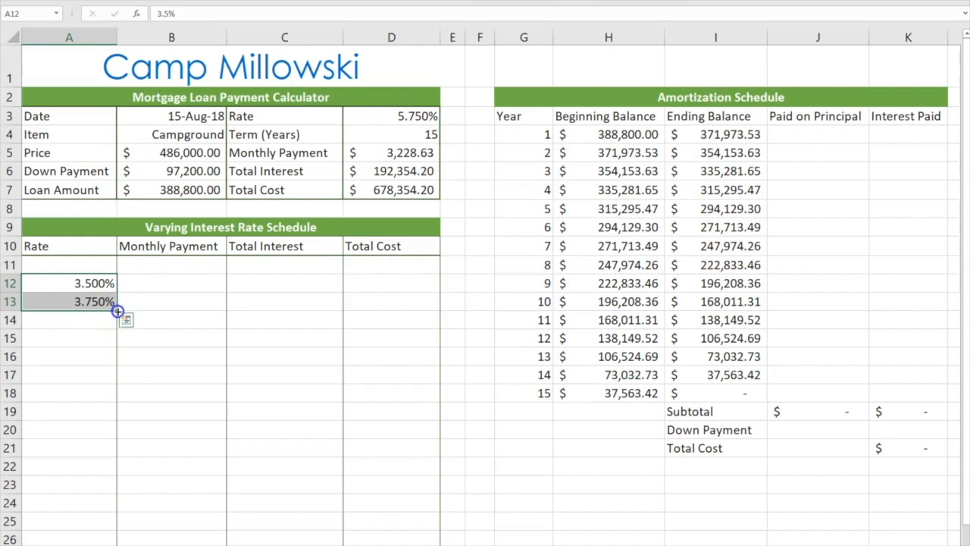
left_click_drag(117, 311, 102, 545)
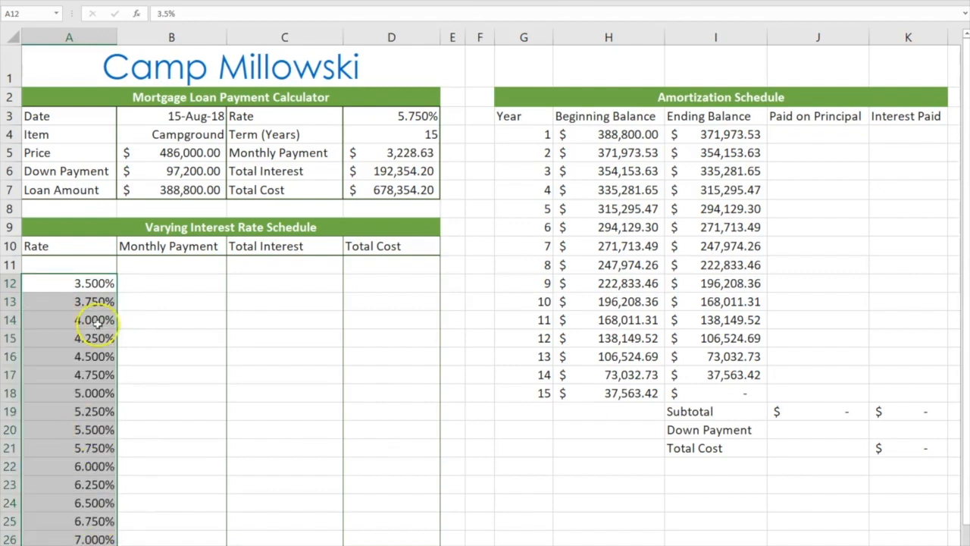
Examine the filled rate series in column A and the empty row 11 of the Varying Interest Rate Schedule.
left_click(97, 286)
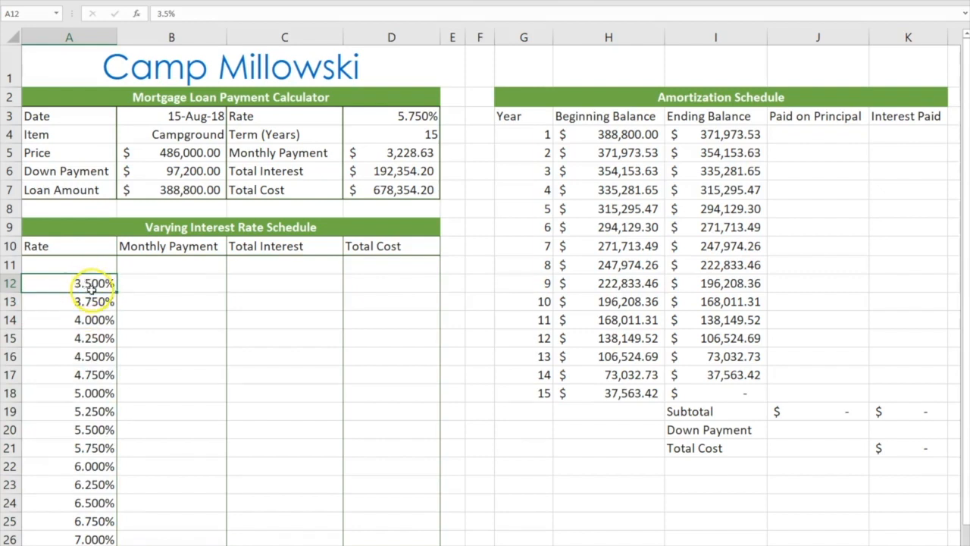
left_click_drag(91, 290, 93, 302)
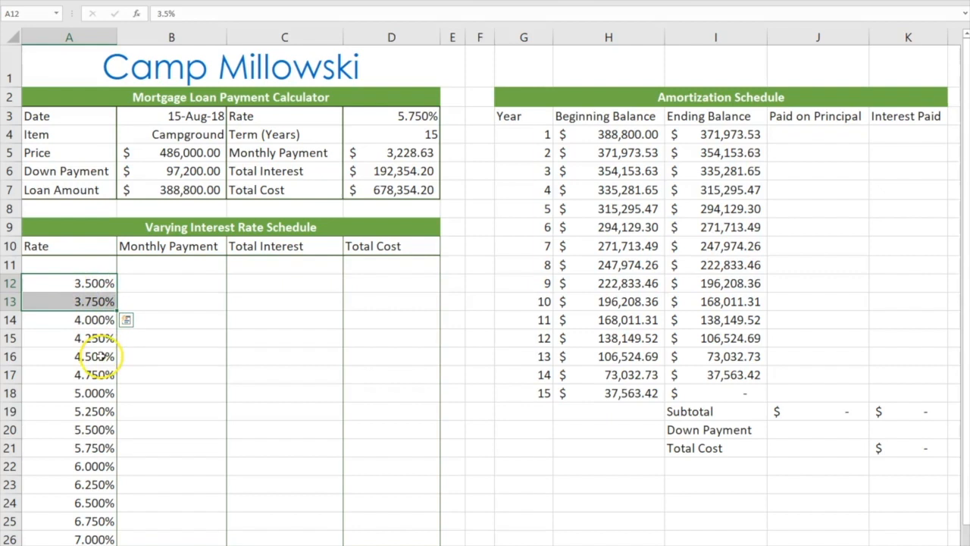
left_click(162, 281)
left_click(81, 263)
left_click_drag(81, 263, 401, 266)
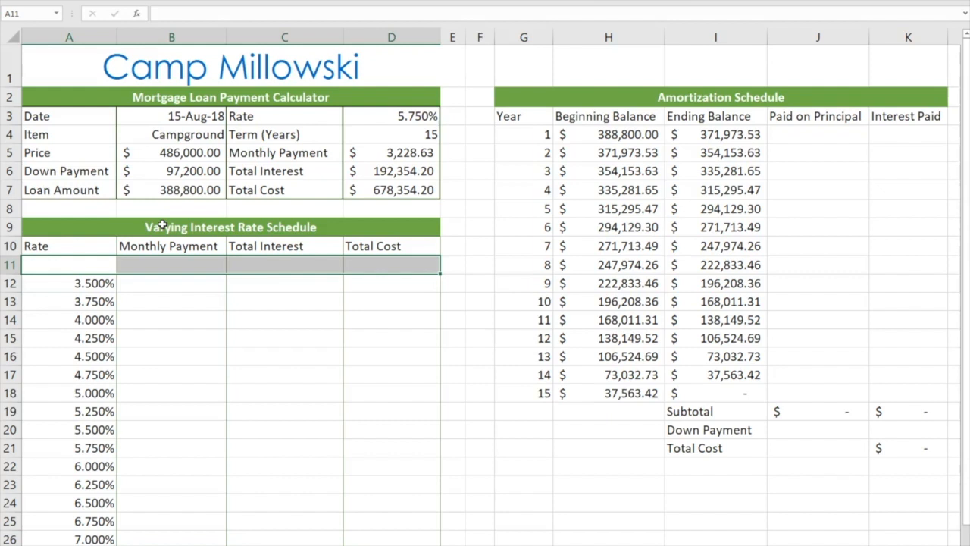
left_click_drag(87, 283, 60, 539)
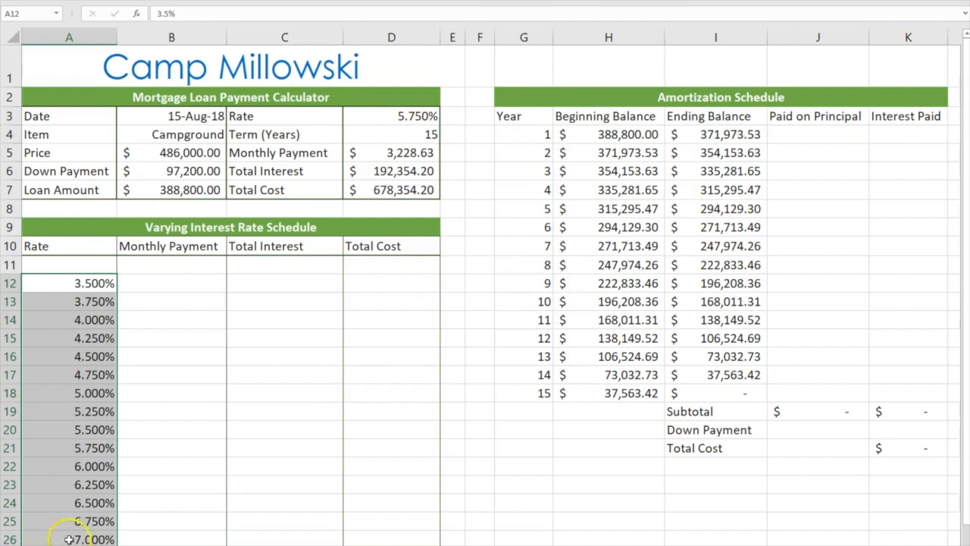
Reference the calculator's monthly payment in B11 with the formula =D5.
left_click(170, 266)
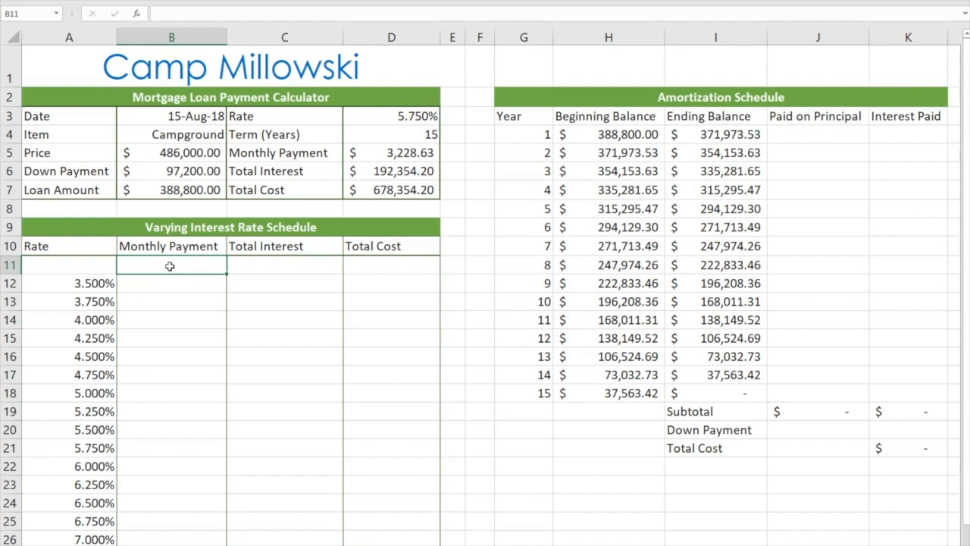
type("=d5")
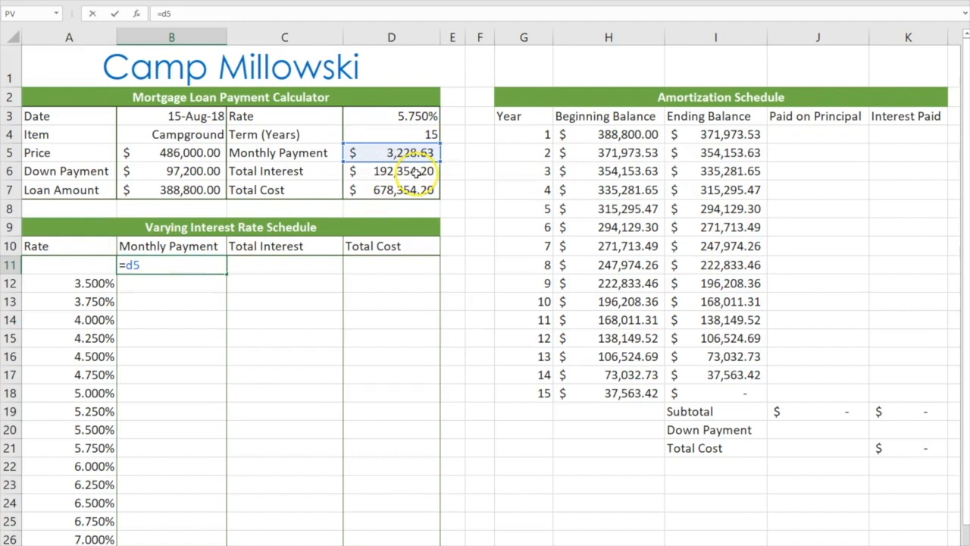
key("Return")
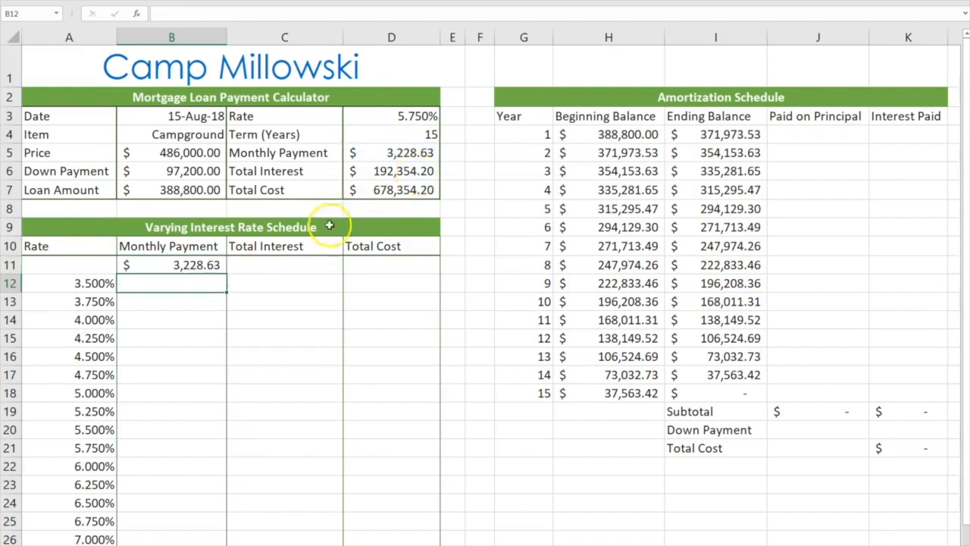
Reference the calculator's total interest in C11 with =D6 and its total cost in D11 with =D7.
left_click(286, 265)
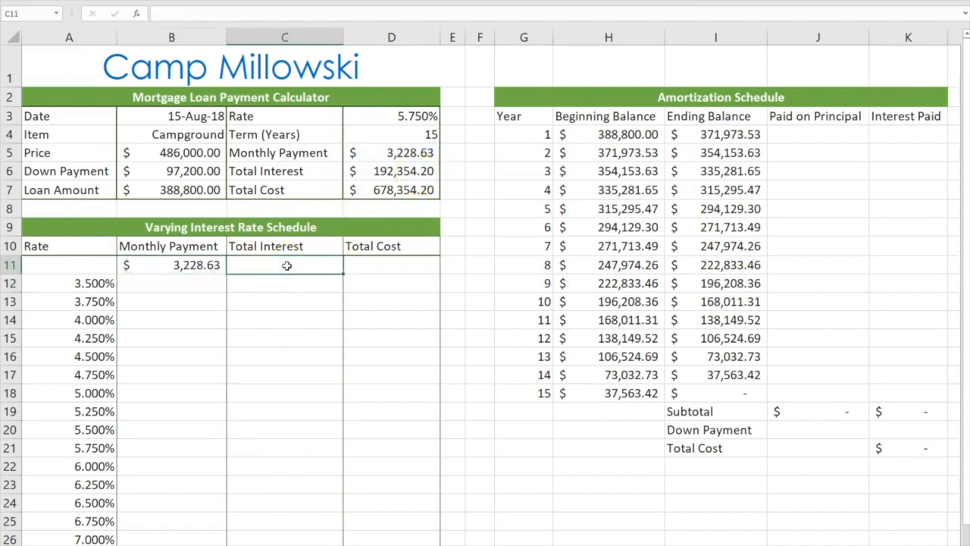
type("=")
left_click(389, 173)
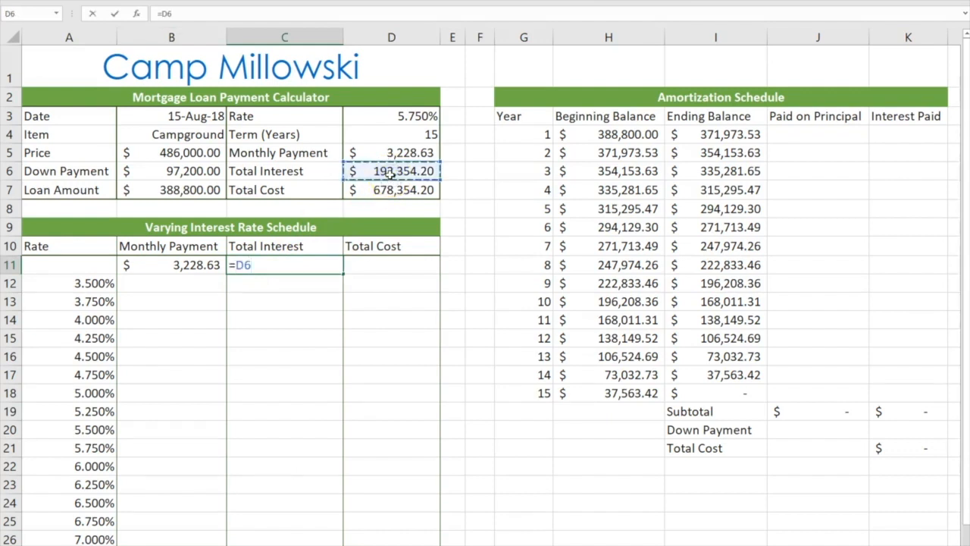
key("Return")
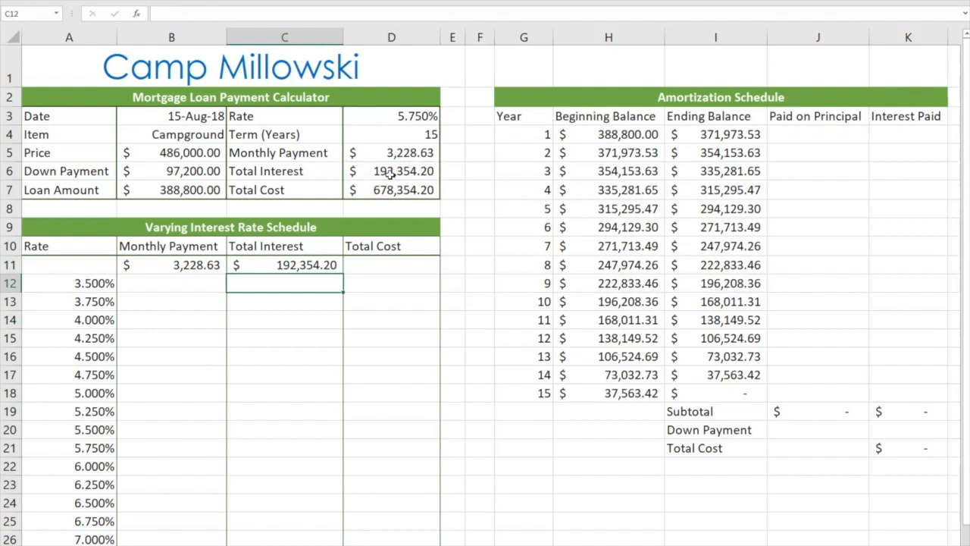
left_click(397, 263)
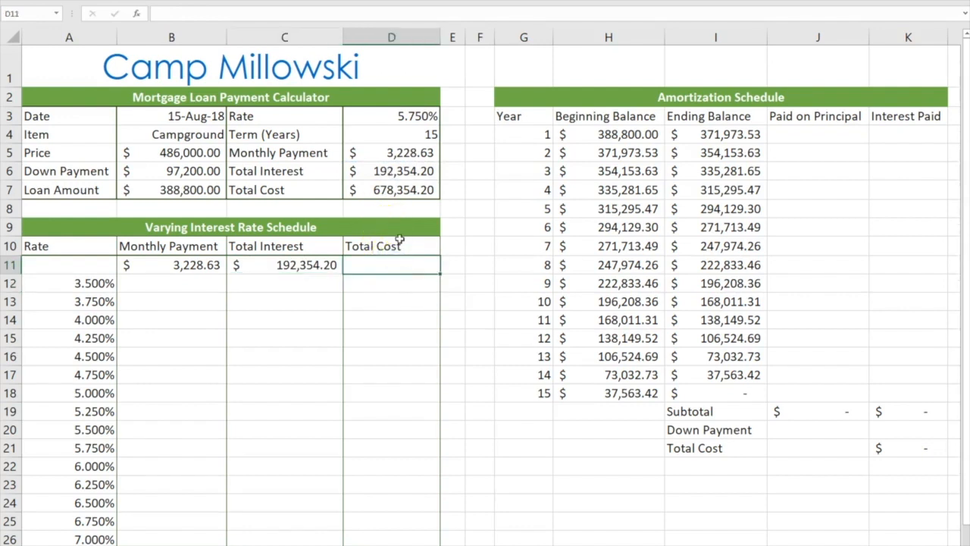
type("=")
left_click(401, 189)
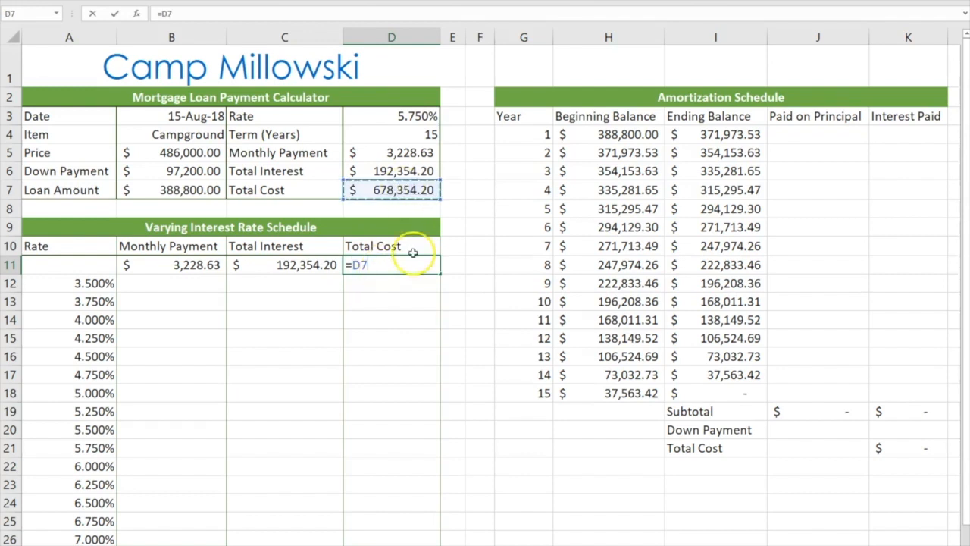
key("Return")
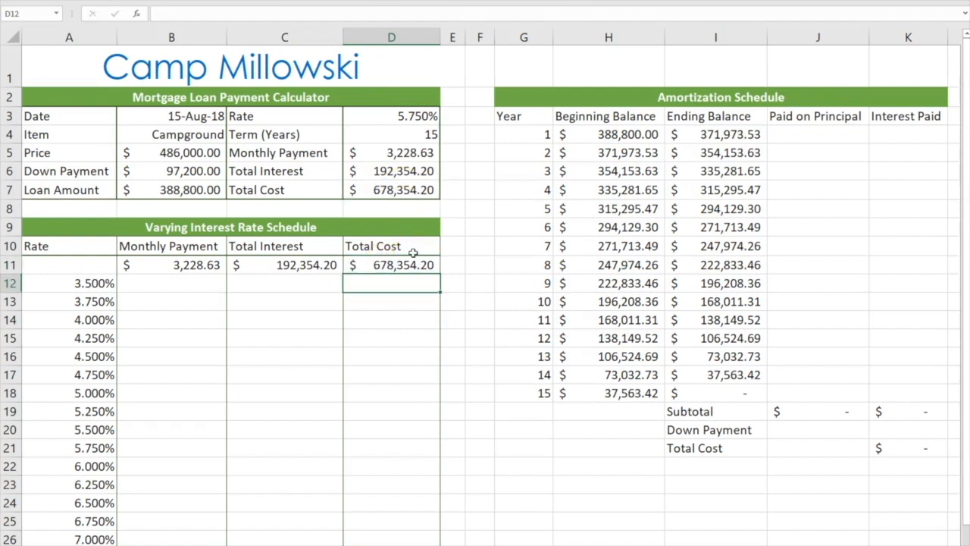
Create a one-variable data table over A11:D26 of the Varying Interest Rate Schedule, using the mortgage rate $D$3 as the column input cell.
left_click_drag(190, 265, 385, 264)
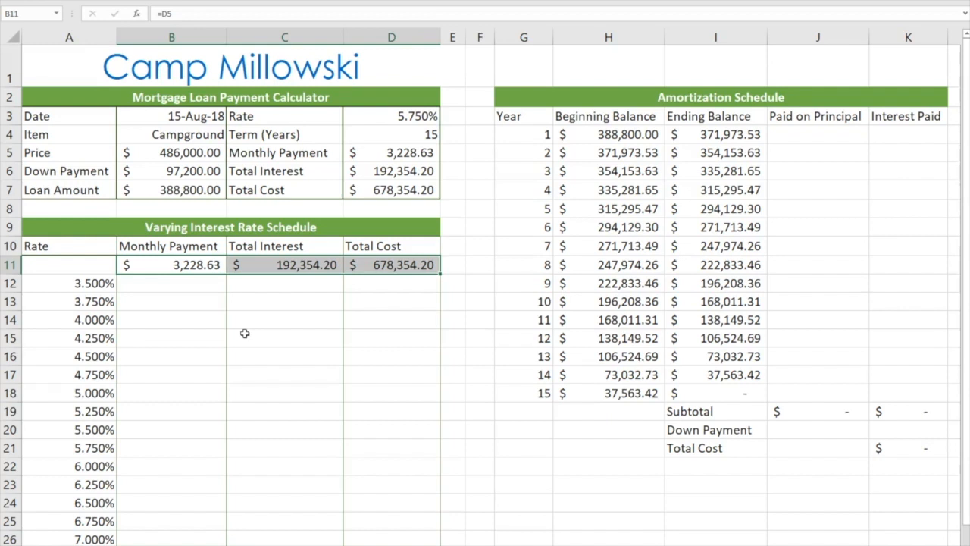
left_click(88, 265)
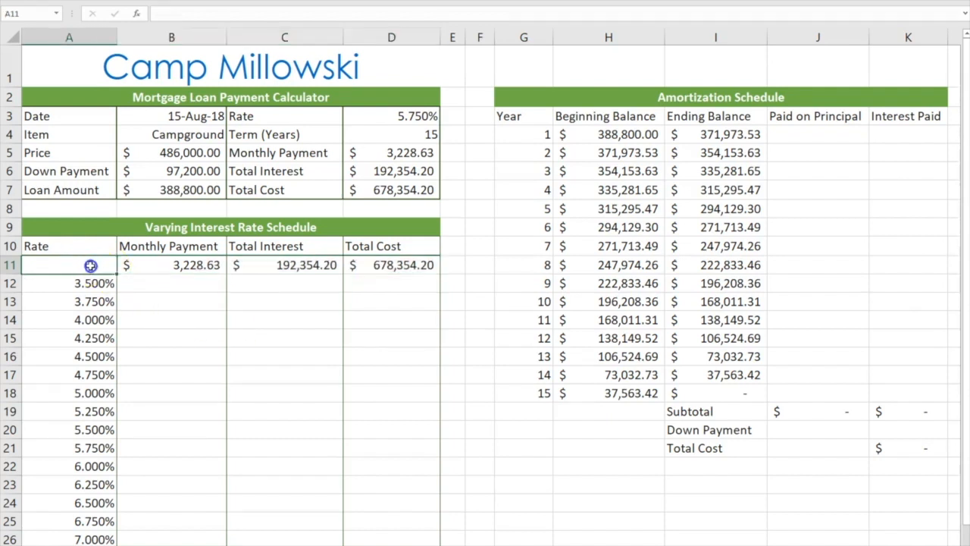
mouse_move(99, 269)
left_mouse_down()
mouse_move(128, 269)
mouse_move(407, 485)
mouse_move(420, 541)
left_mouse_up()
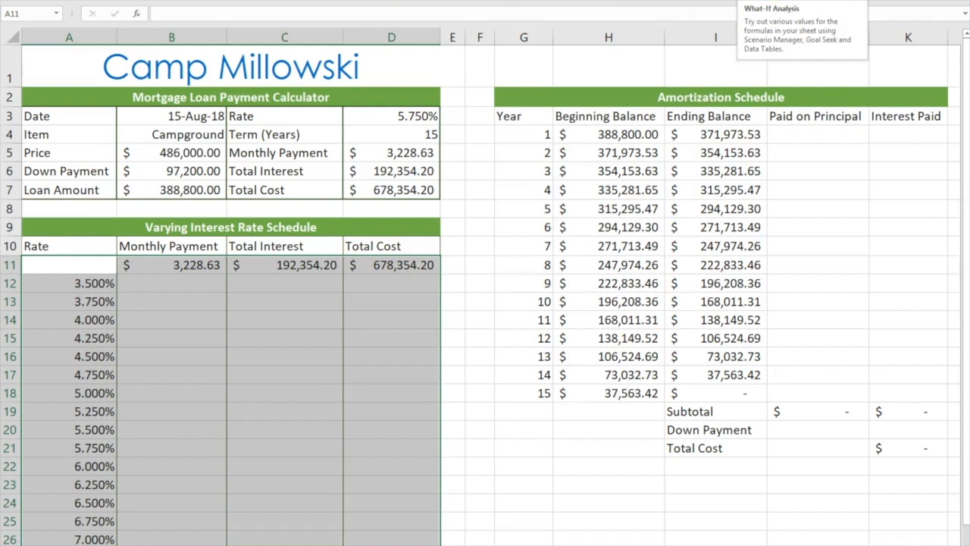
left_click(757, 1)
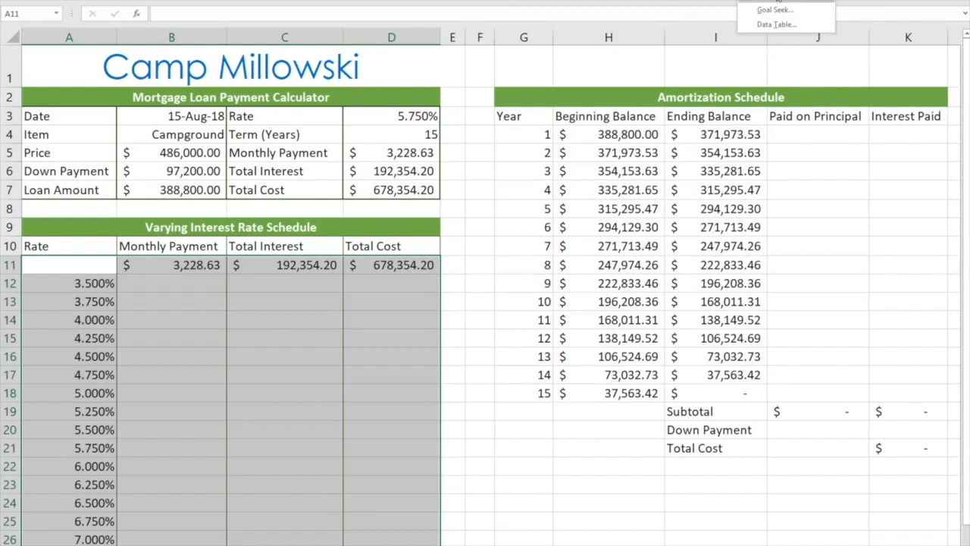
left_click(781, 11)
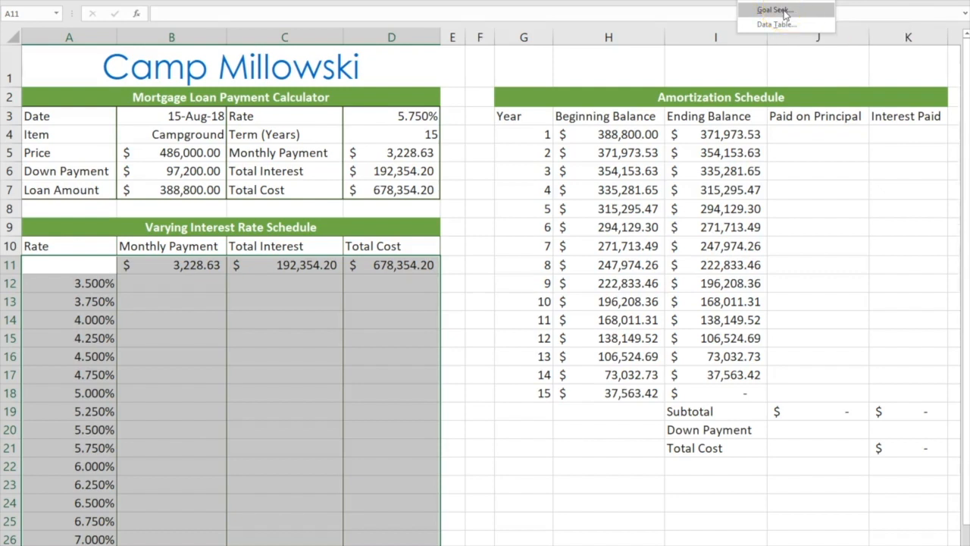
left_click(778, 26)
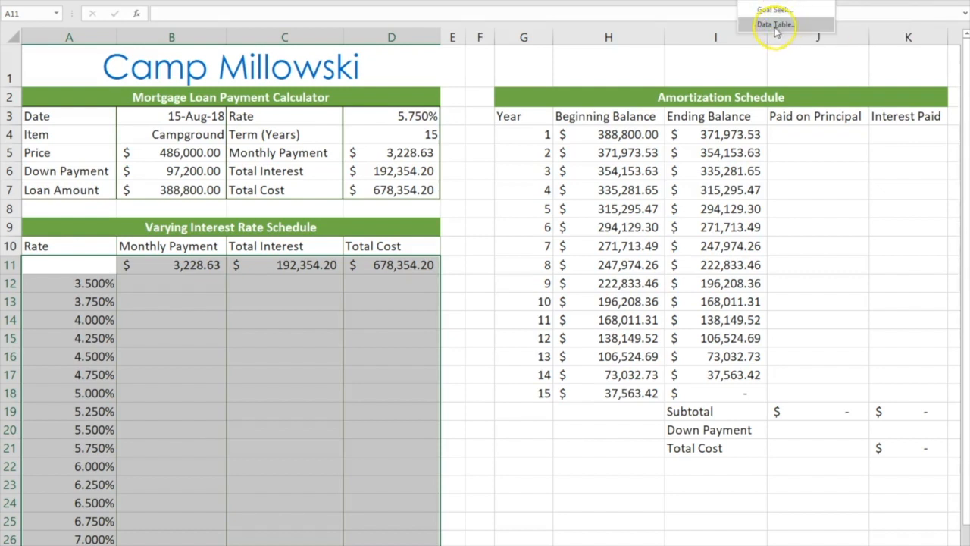
left_click(774, 27)
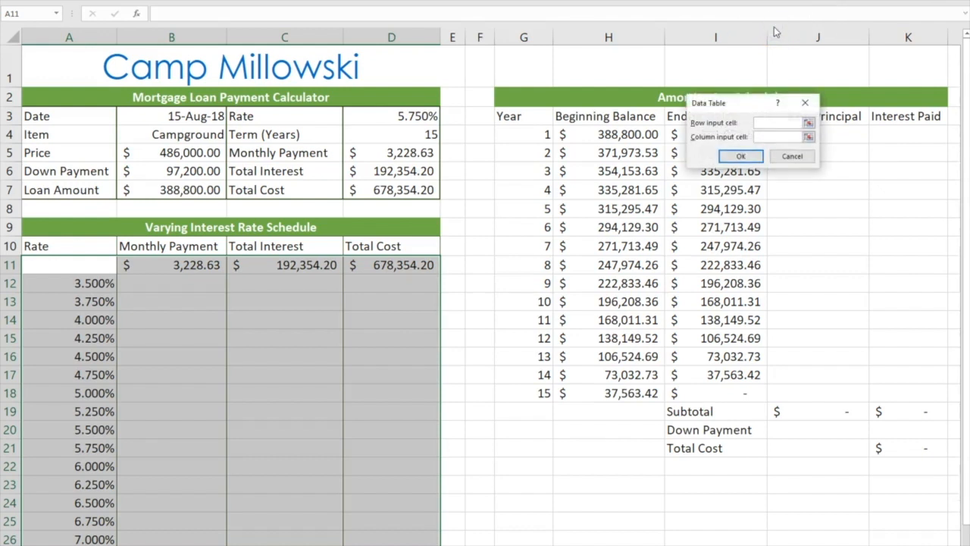
left_click(764, 136)
left_click(770, 137)
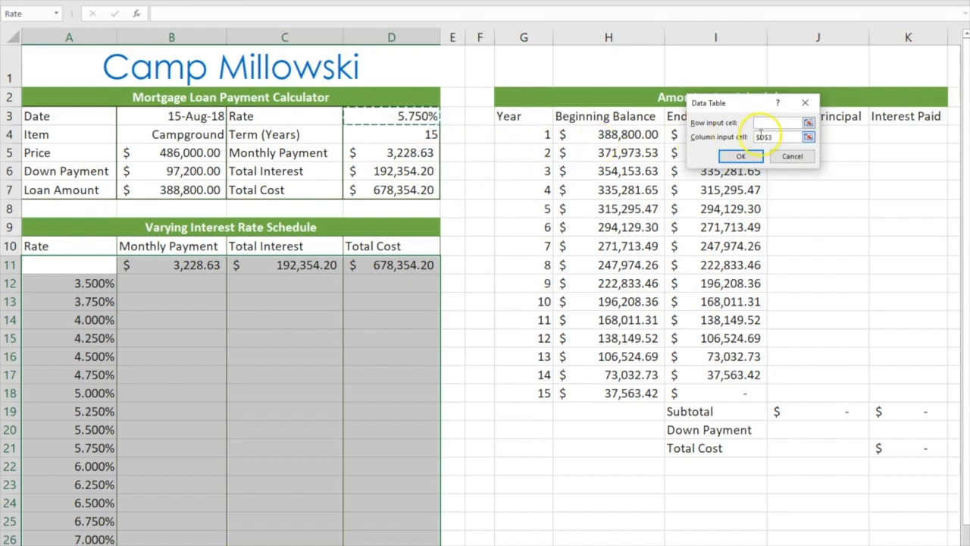
left_click(769, 136)
left_click(755, 159)
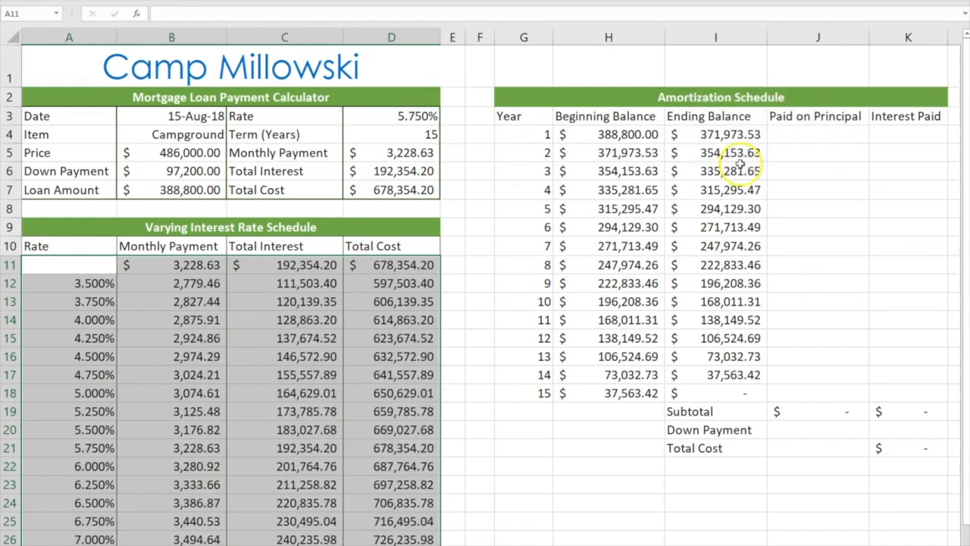
left_click(162, 265)
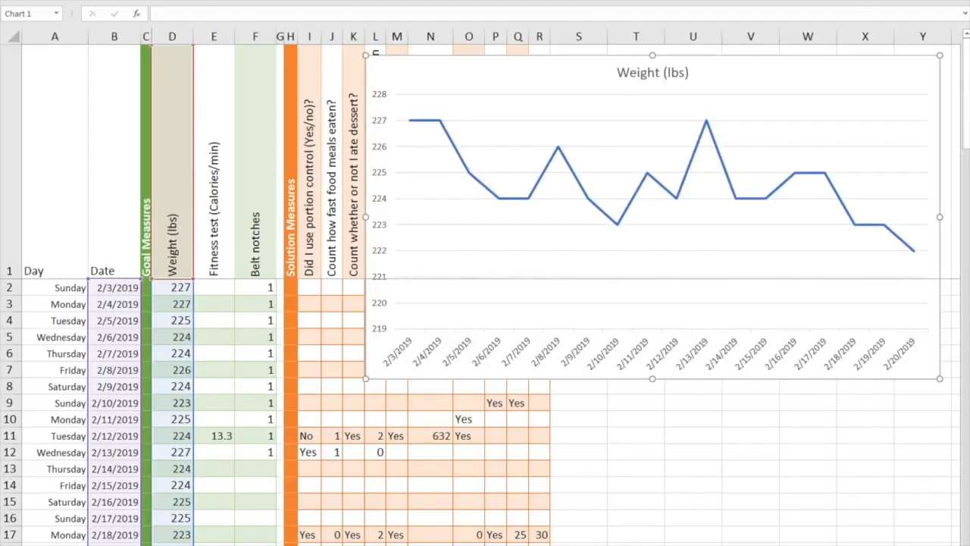
key("Delete")
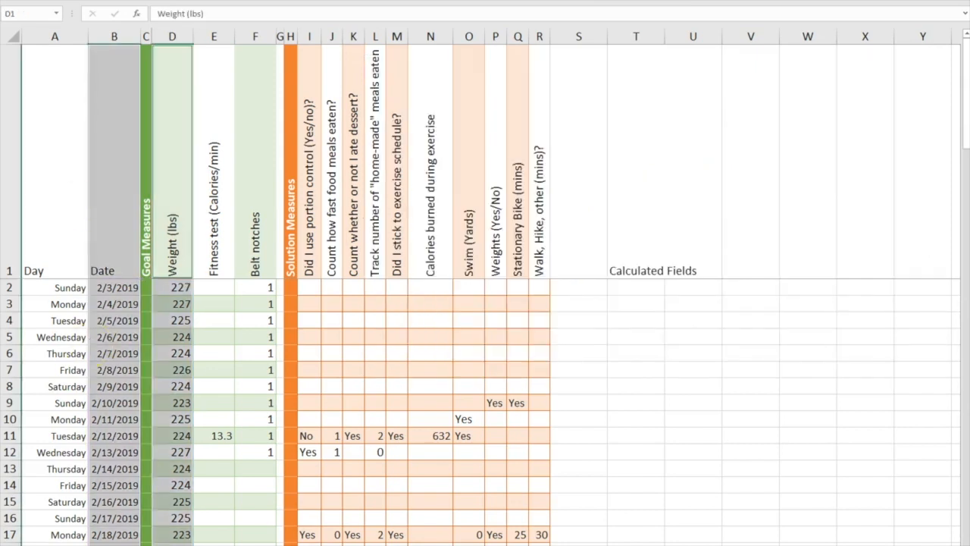
left_click(432, 544)
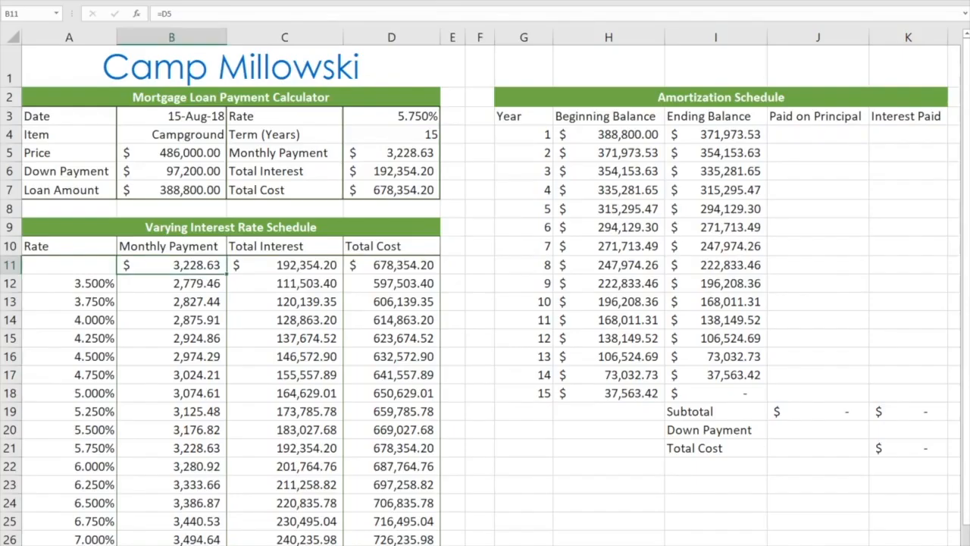
left_click(565, 531)
key("alt+Tab")
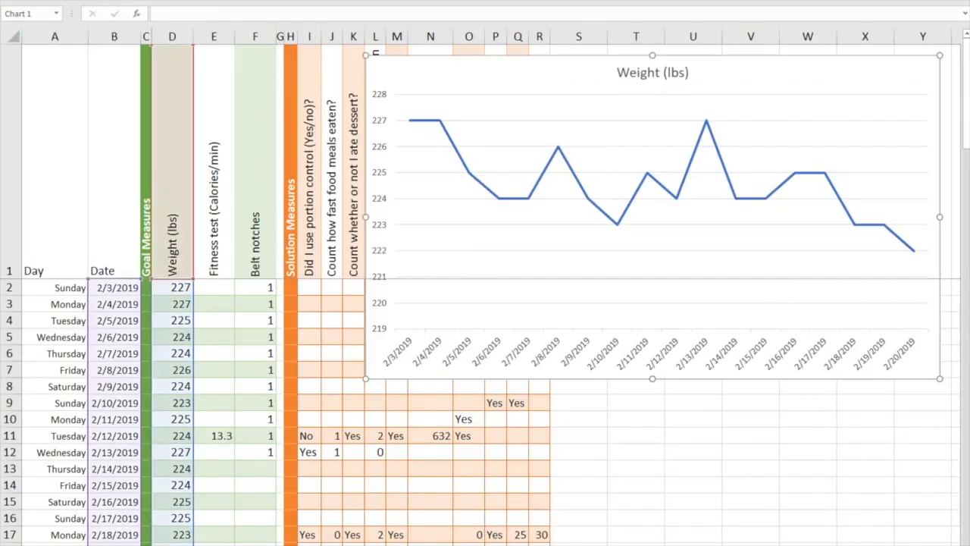
mouse_move(432, 545)
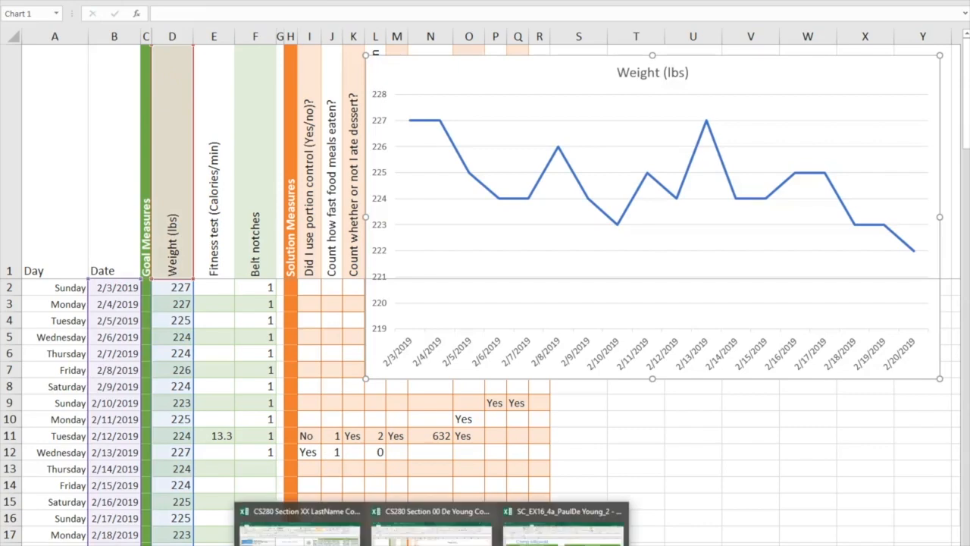
left_click(563, 530)
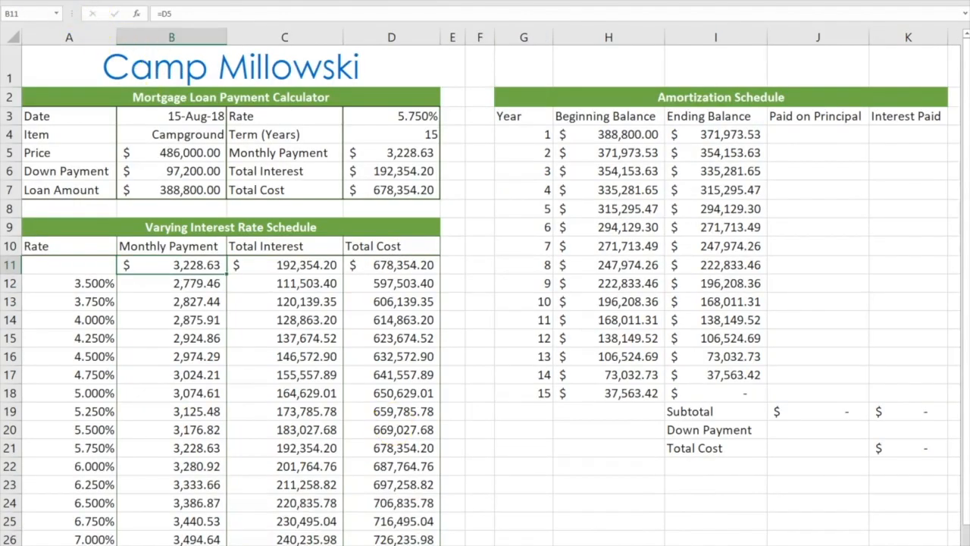
Close the two other open CS280 course project workbooks without saving their changes.
mouse_move(432, 545)
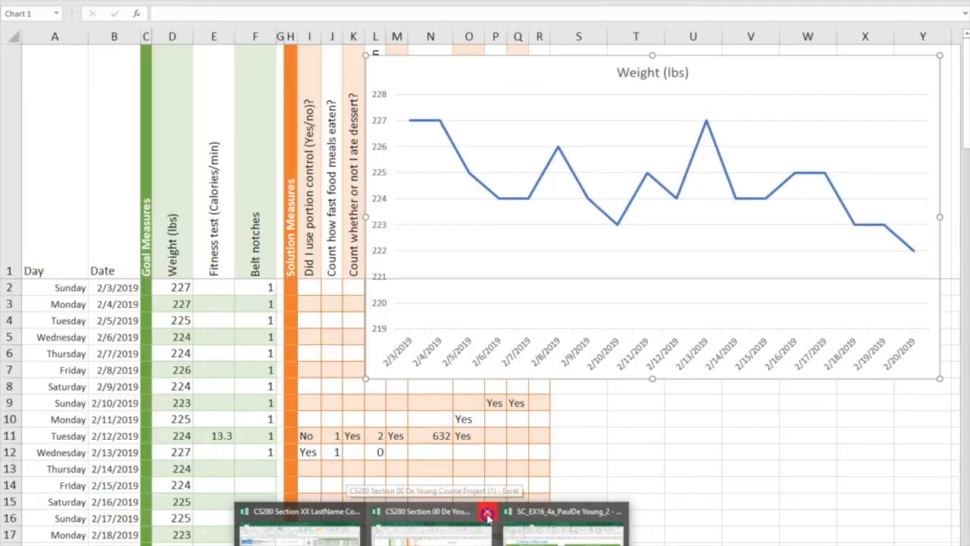
left_click(488, 514)
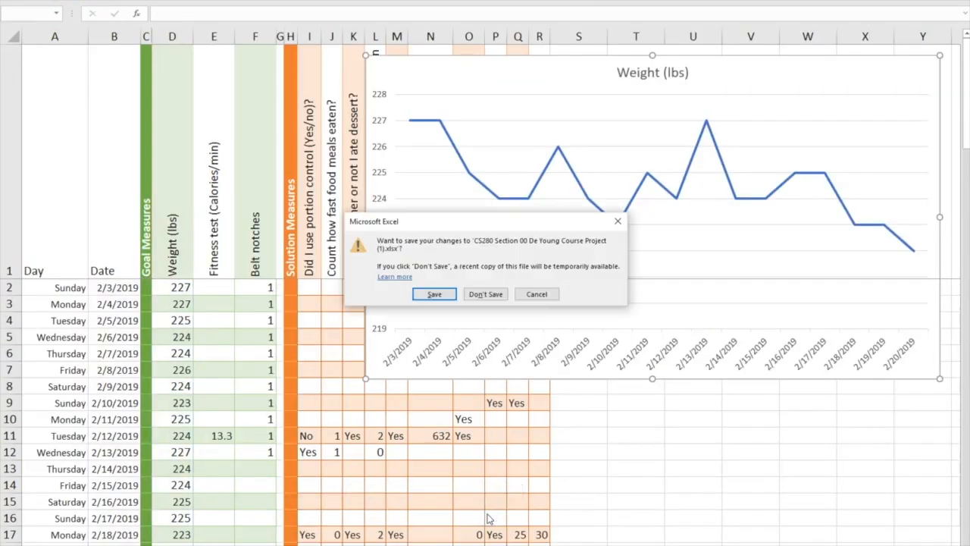
left_click(488, 295)
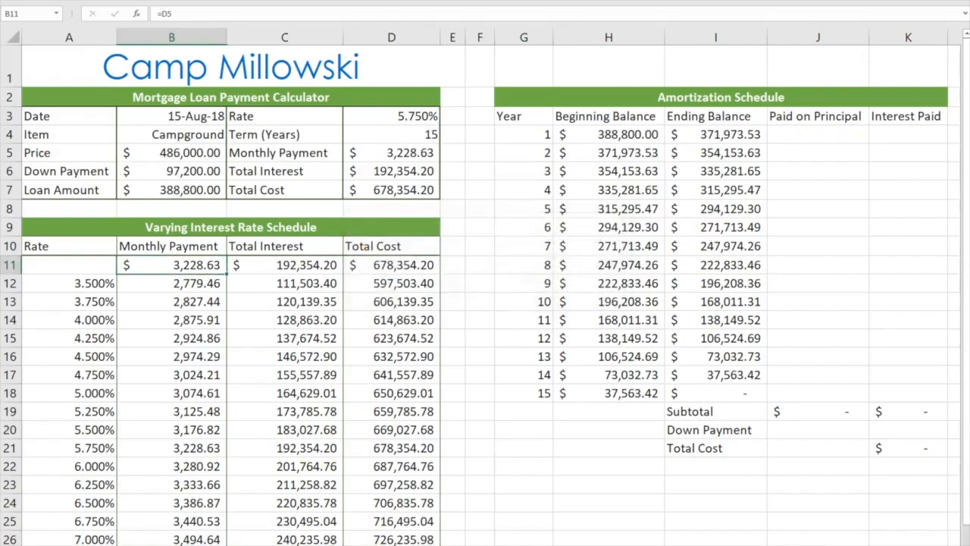
left_click(432, 544)
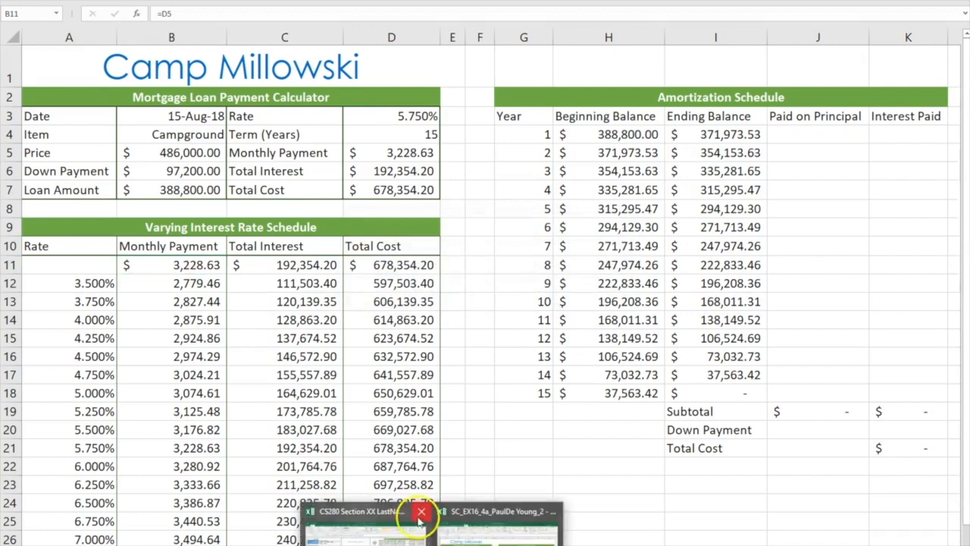
left_click(421, 514)
left_click(421, 514)
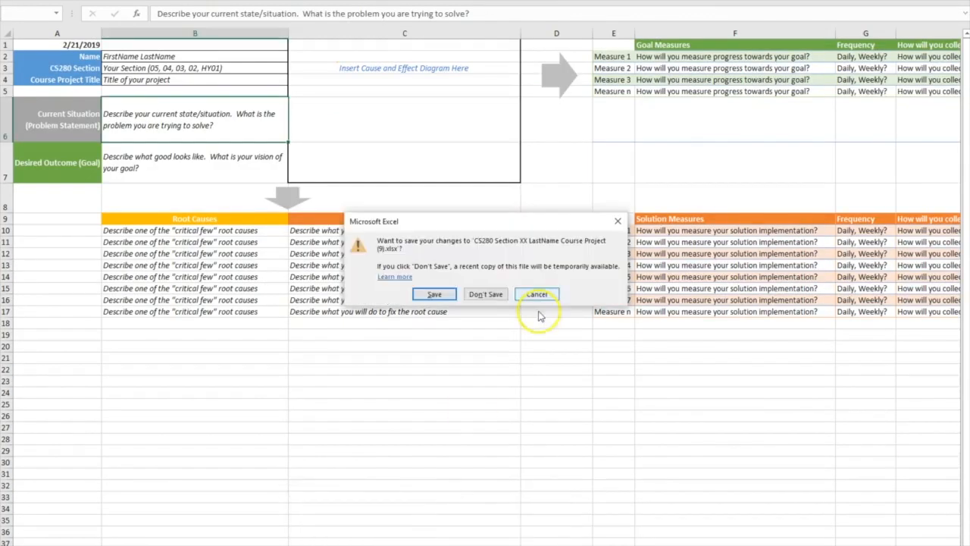
left_click(486, 295)
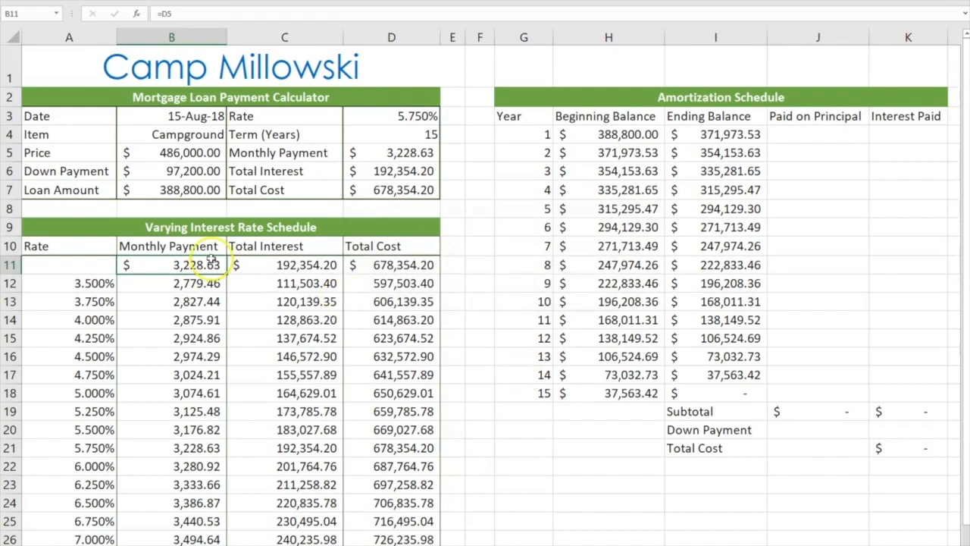
Reapply the data table to A11:D26, again with the calculator's rate $D$3 as the column input cell.
left_click(387, 373)
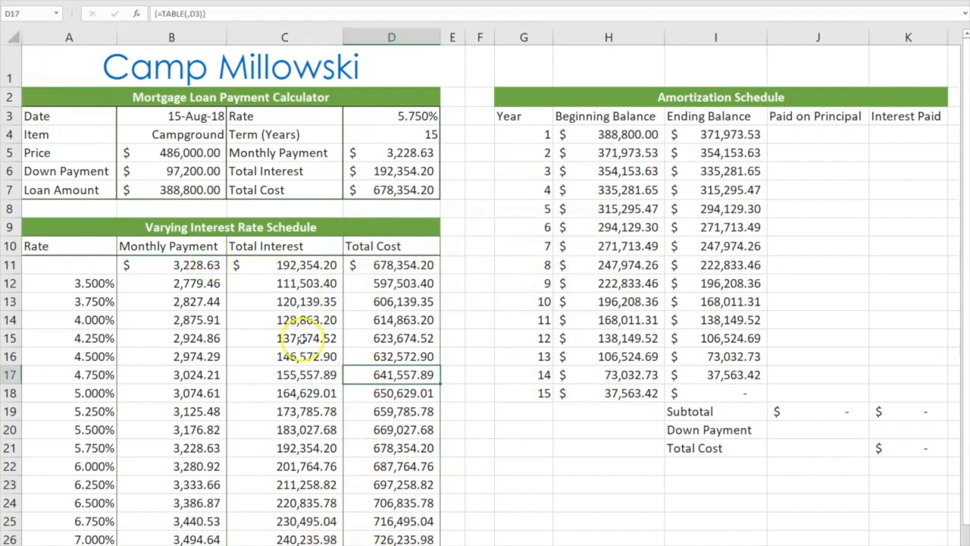
left_click(176, 265)
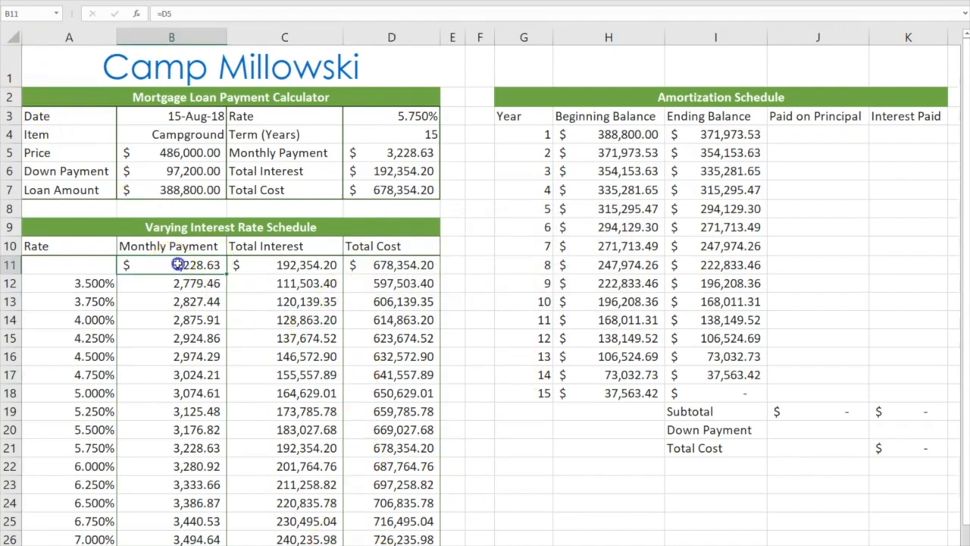
mouse_move(97, 260)
left_mouse_down()
mouse_move(381, 405)
mouse_move(404, 539)
left_mouse_up()
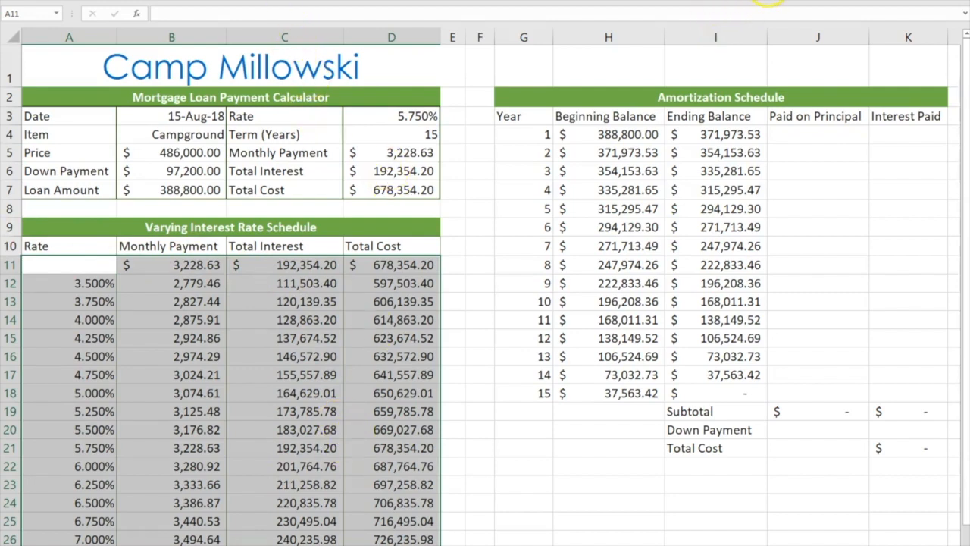
left_click(776, 23)
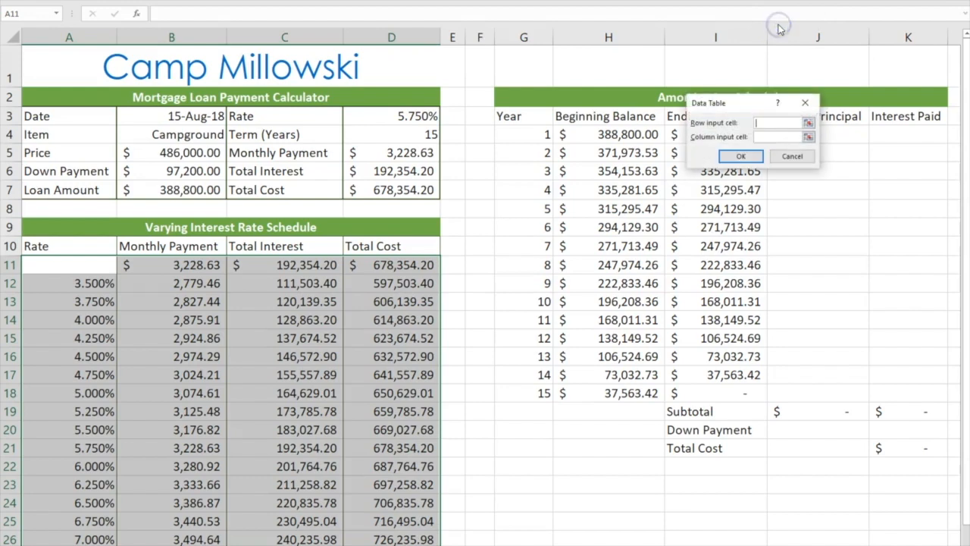
left_click(792, 137)
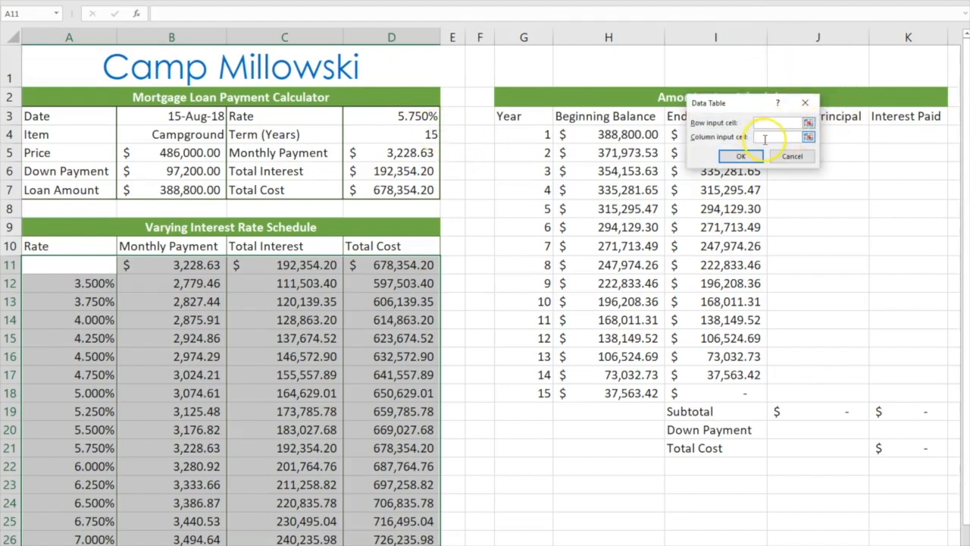
left_click(410, 119)
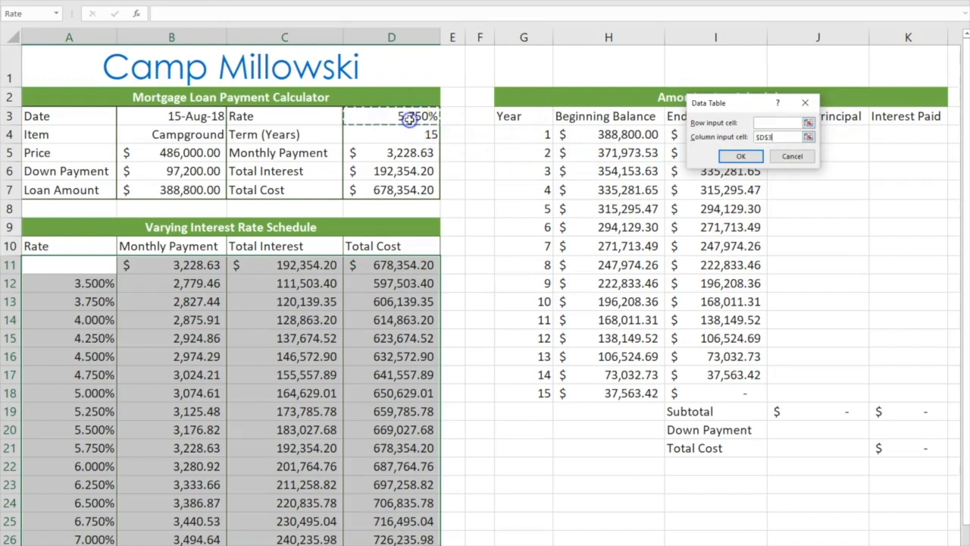
left_click(754, 160)
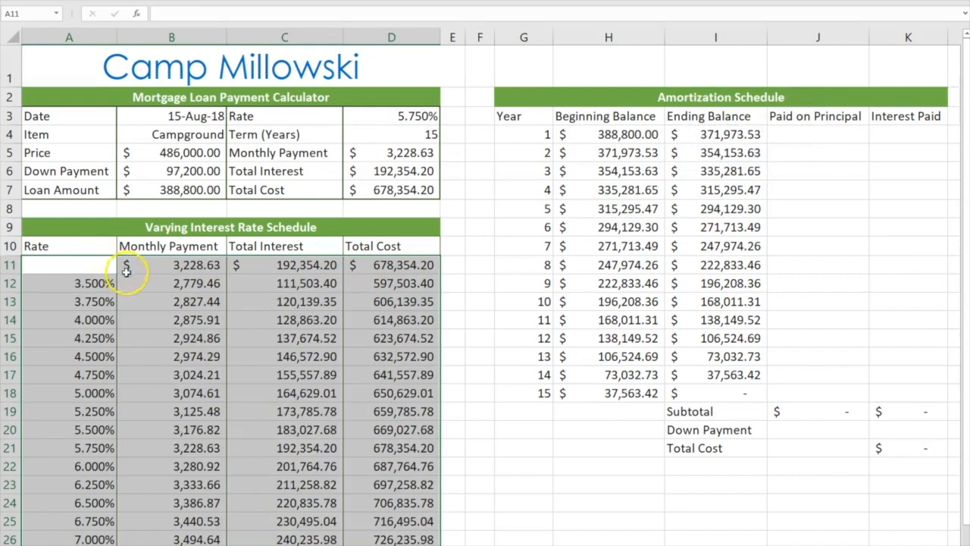
Examine the formula in B11, the empty corner cell A11, the table result in B12 and the rate in A12.
left_click(193, 265)
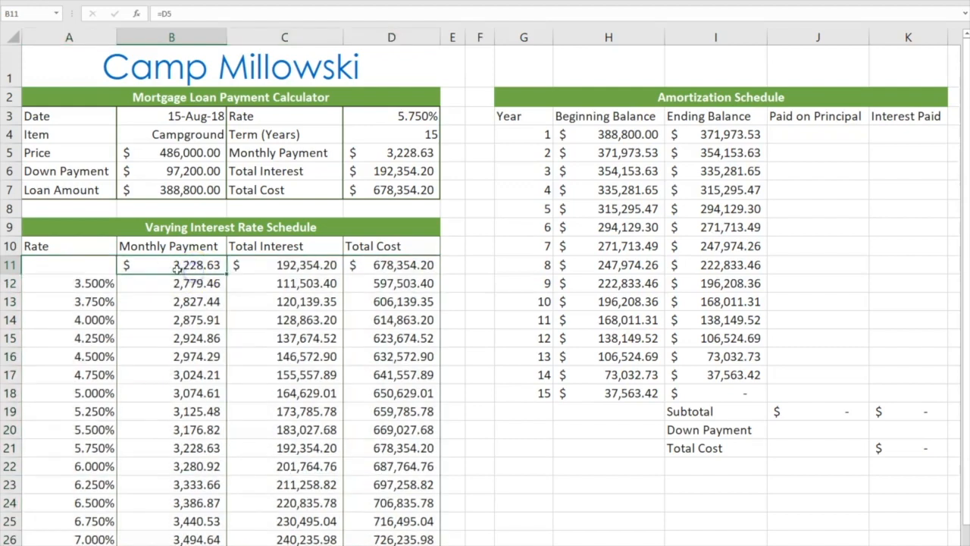
left_click(60, 267)
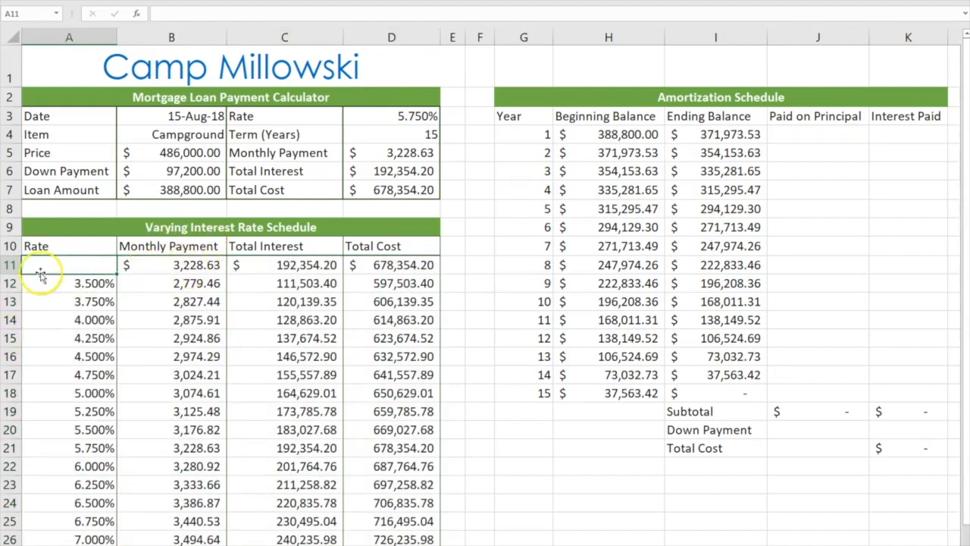
left_click_drag(159, 264, 190, 279)
left_click(191, 281)
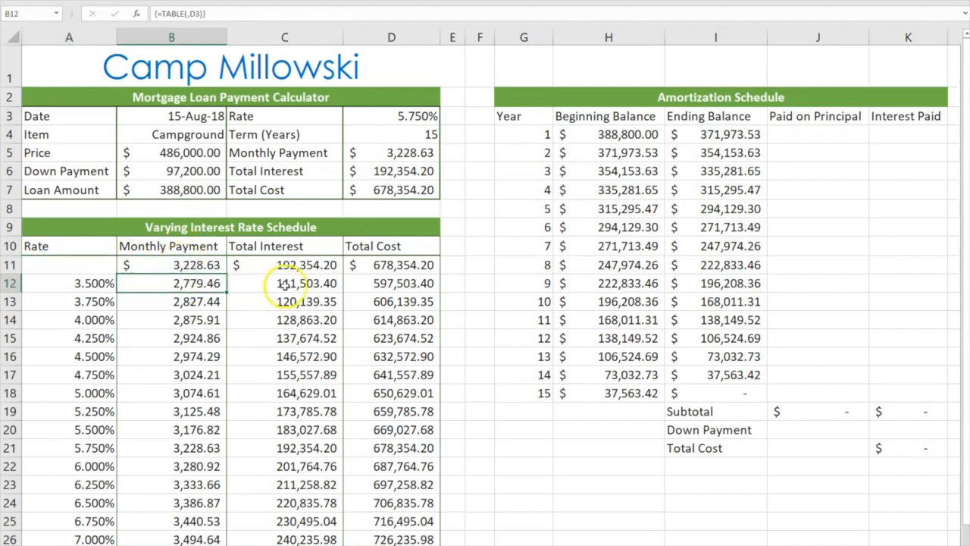
left_click(86, 282)
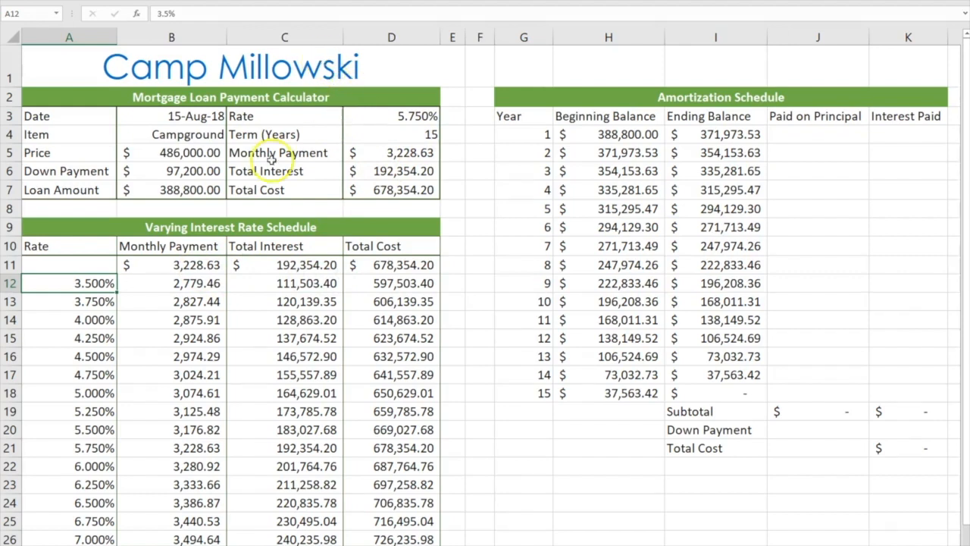
left_click_drag(85, 262, 373, 539)
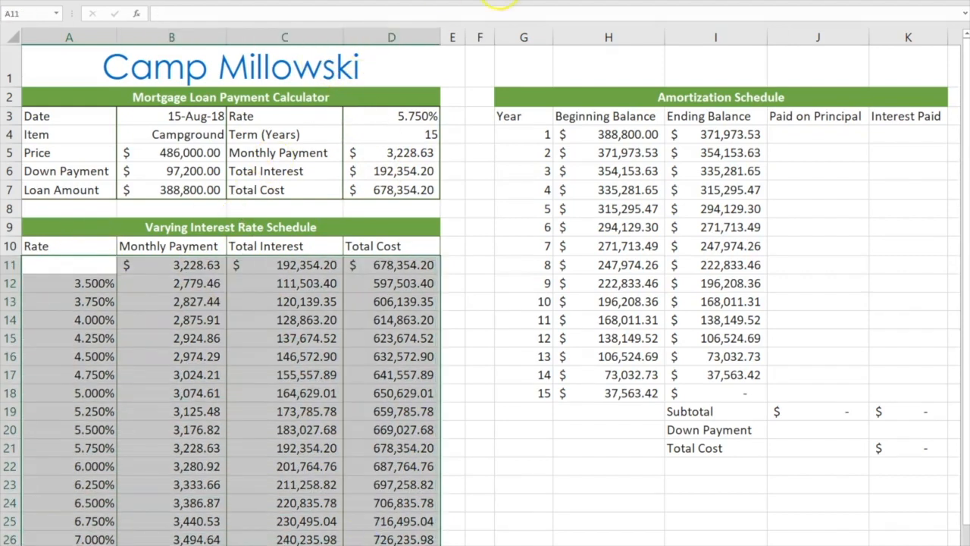
left_click(761, 2)
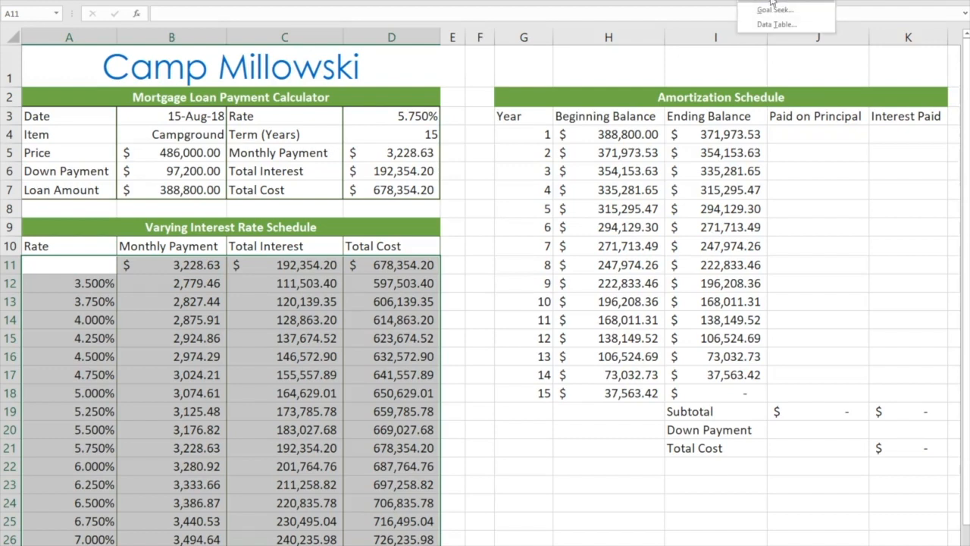
left_click(781, 27)
left_click(790, 139)
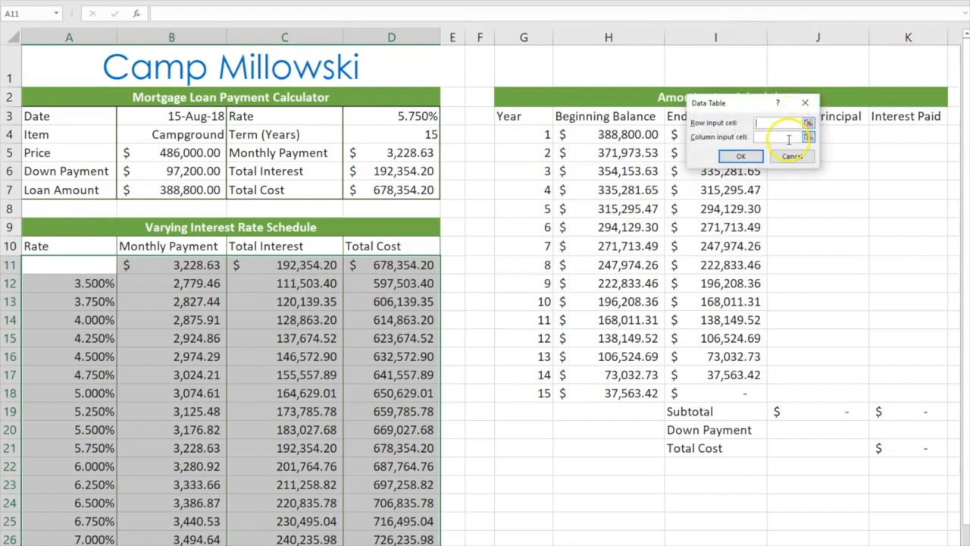
left_click(399, 117)
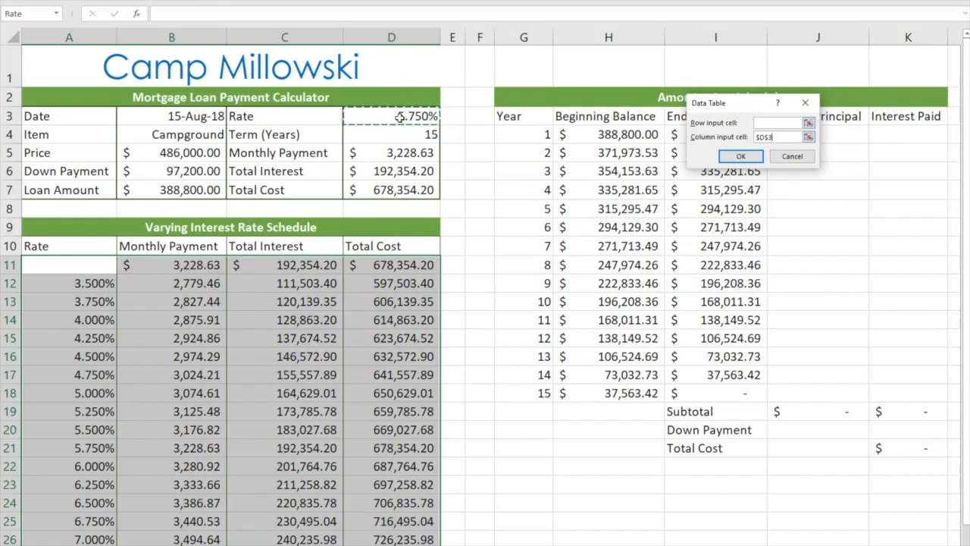
left_click(761, 137)
left_click(792, 156)
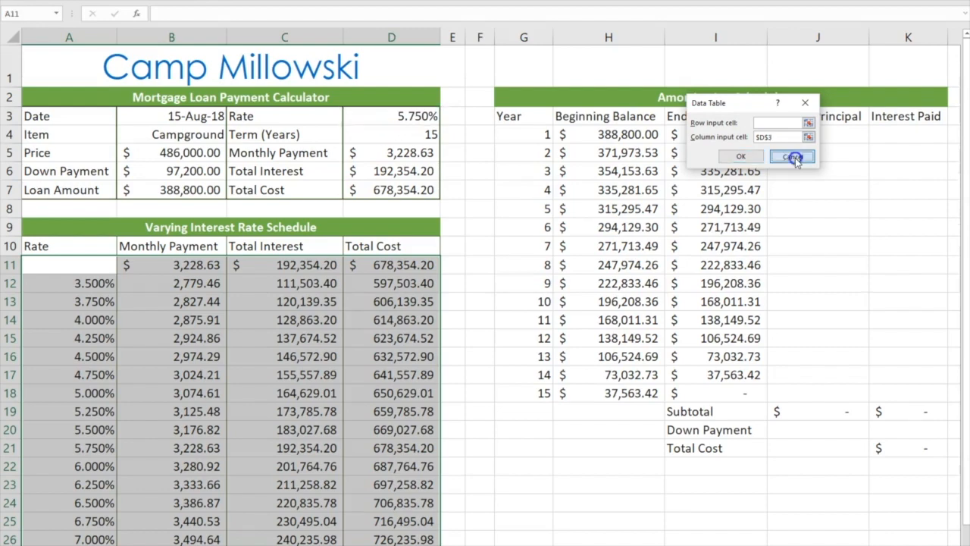
Examine the data table formulas and results in B11:D26 and compare the calculator's rate in D3 with the matching rate in A21.
left_click(300, 319)
left_click(149, 268)
mouse_move(149, 269)
left_mouse_down()
mouse_move(346, 361)
mouse_move(387, 539)
left_mouse_up()
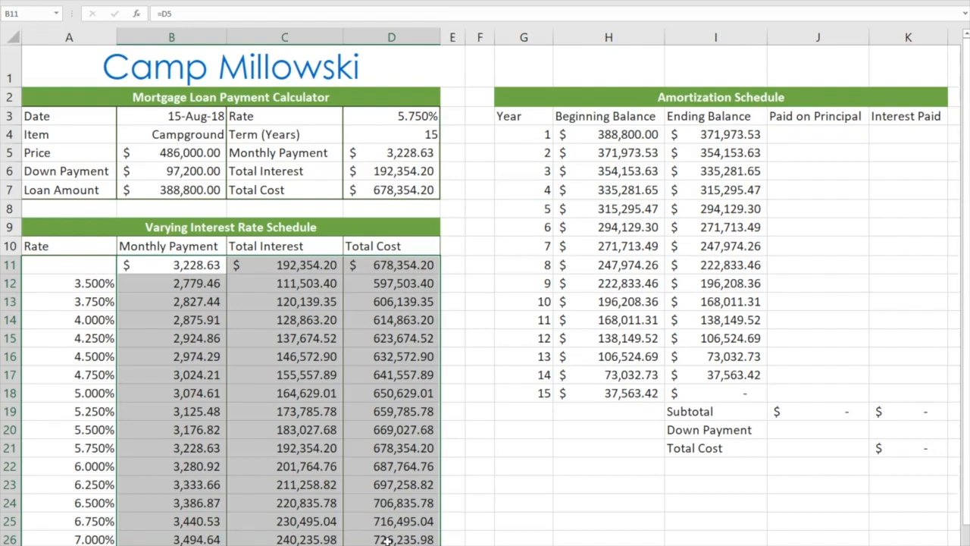
left_click_drag(307, 430, 260, 407)
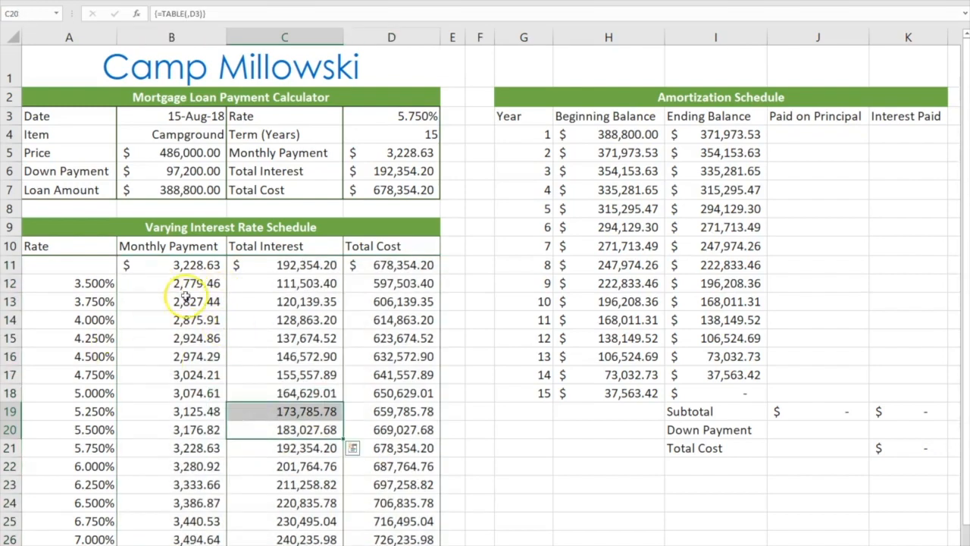
left_click(165, 540)
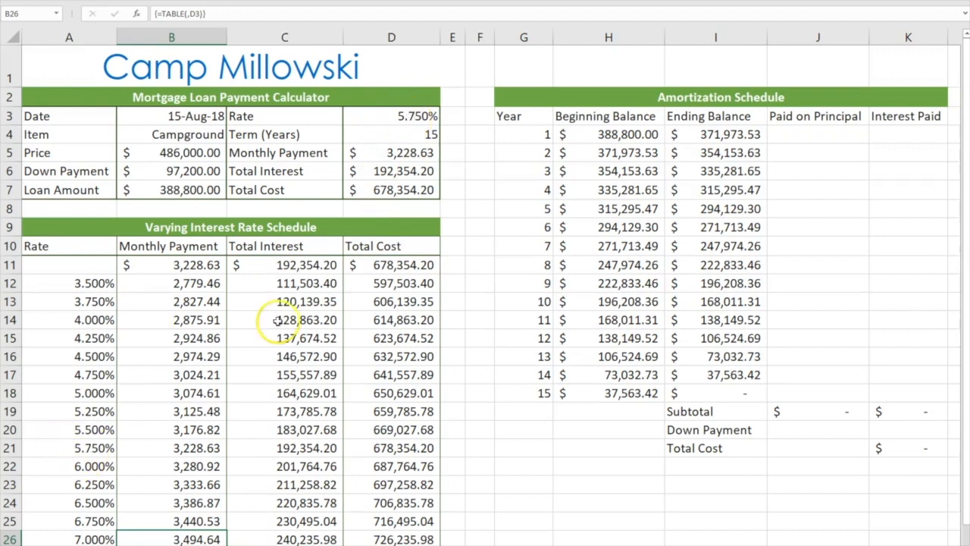
left_click(400, 114)
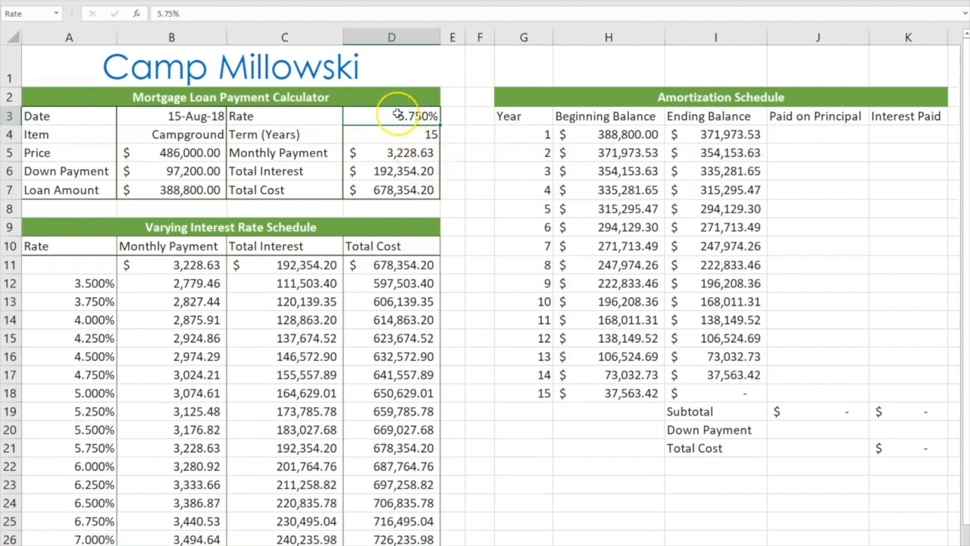
left_click(73, 447)
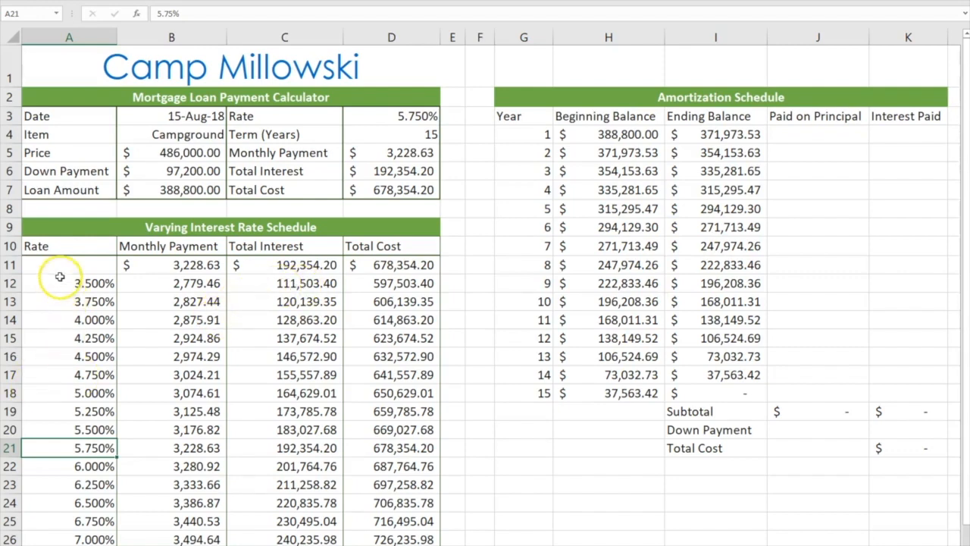
Add an Equal To conditional formatting rule to A12:A26 comparing with =$D$3, using Green Fill with Dark Green Text.
left_click_drag(71, 283, 49, 530)
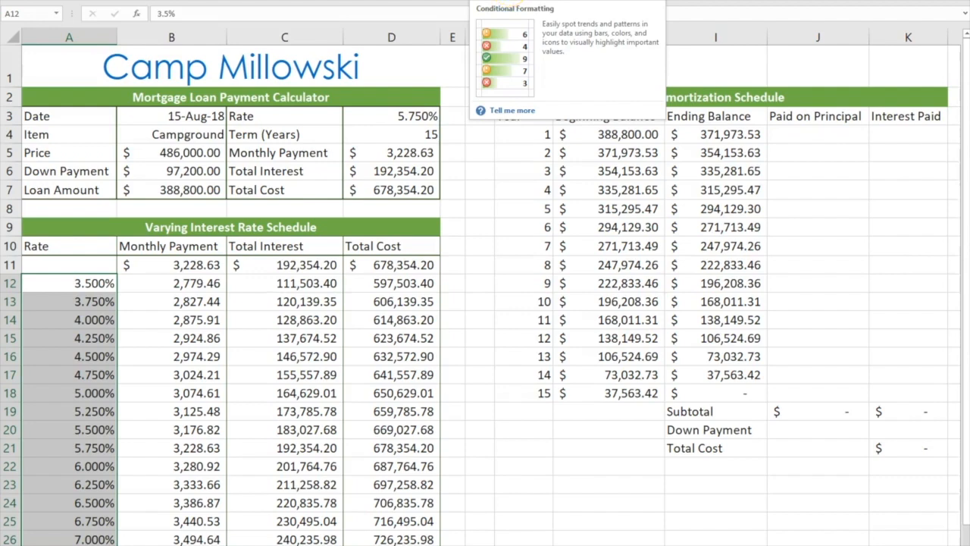
left_click(493, 2)
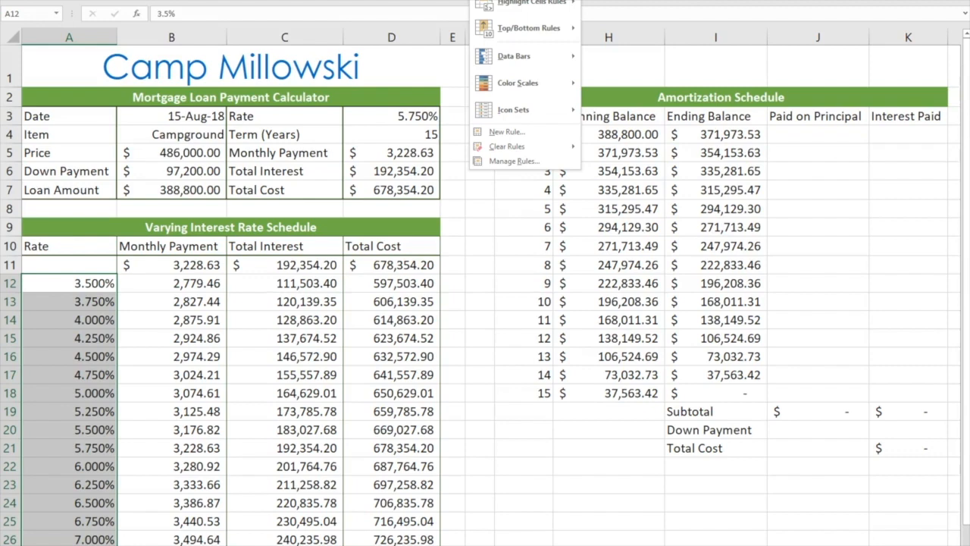
mouse_move(522, 14)
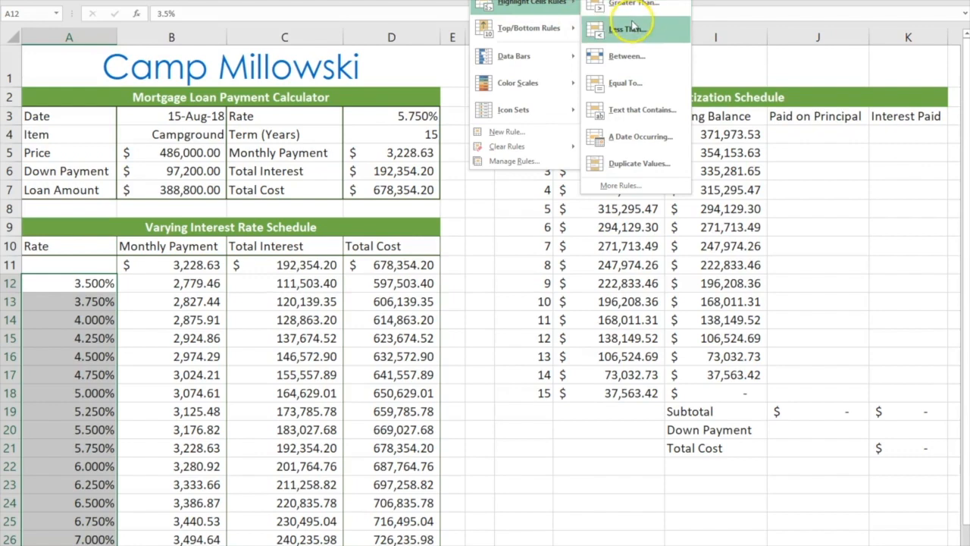
left_click(627, 84)
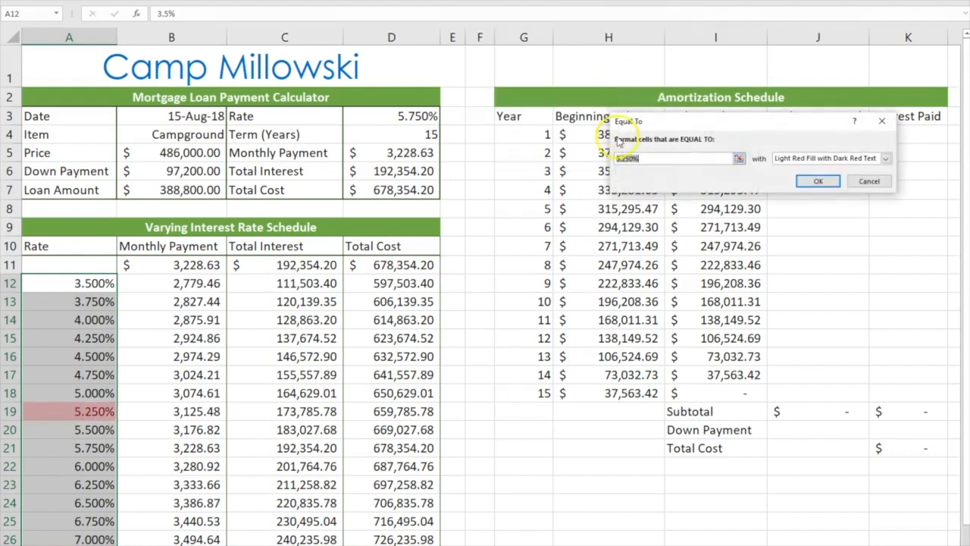
left_click(651, 159)
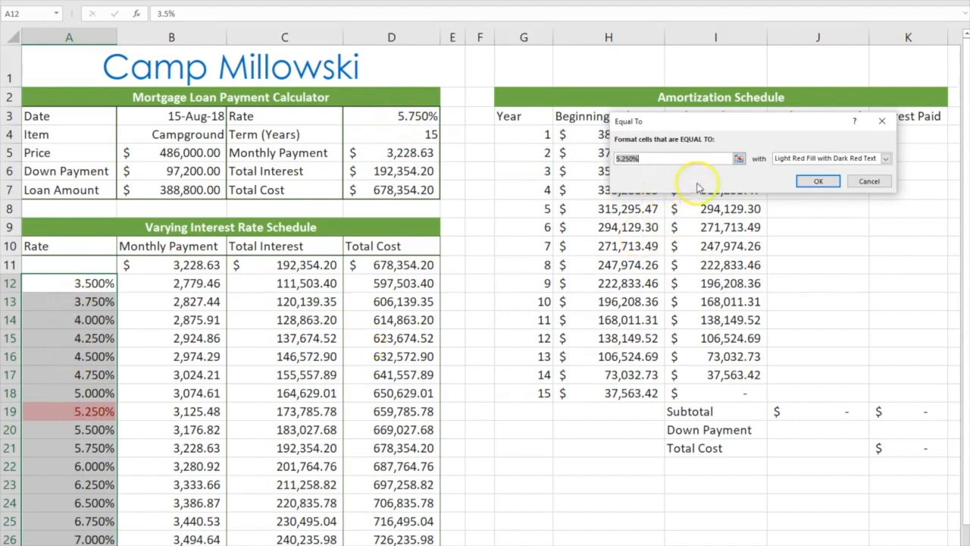
left_click(614, 156)
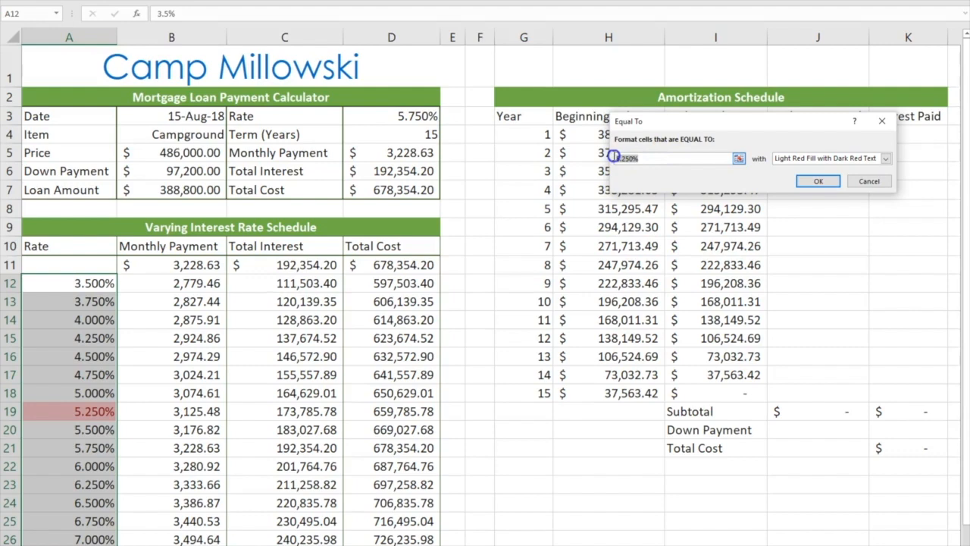
left_click(423, 116)
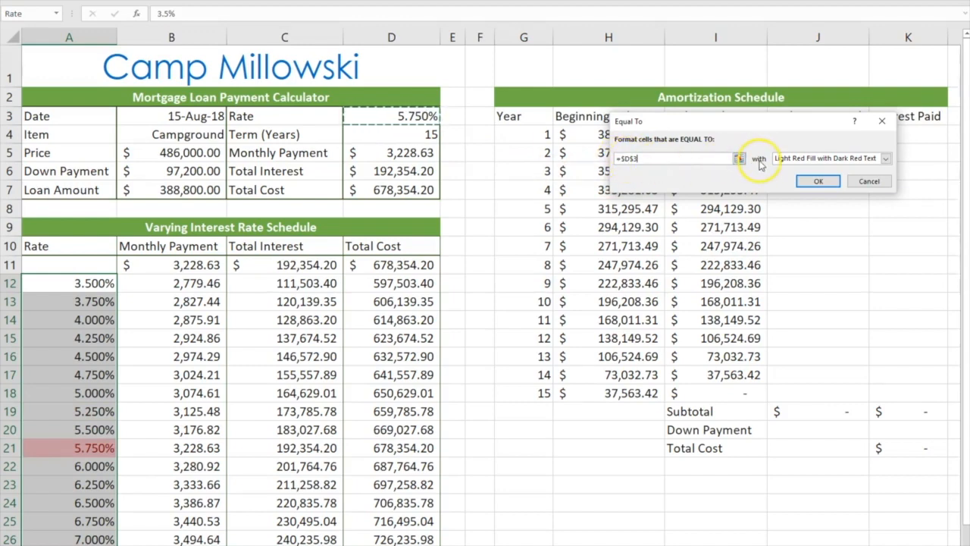
left_click(886, 162)
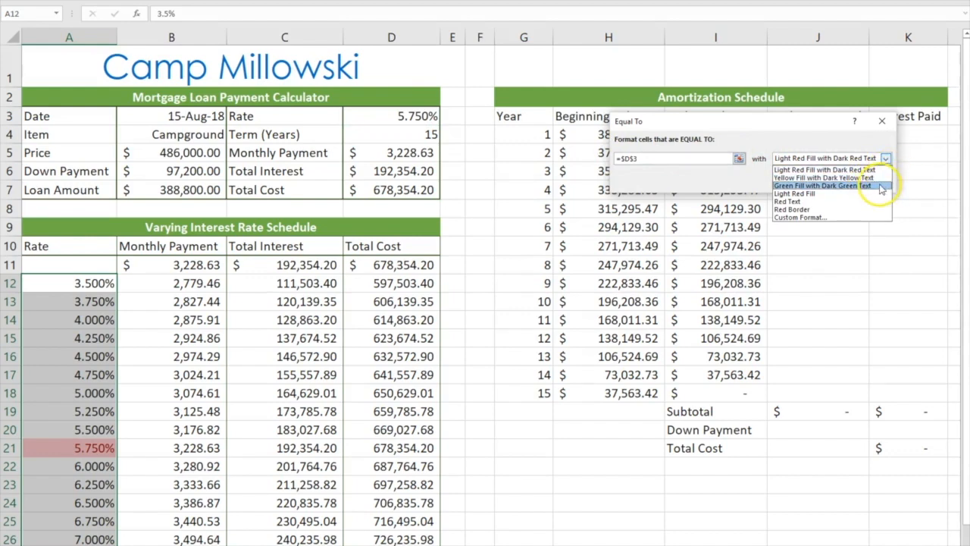
left_click(873, 186)
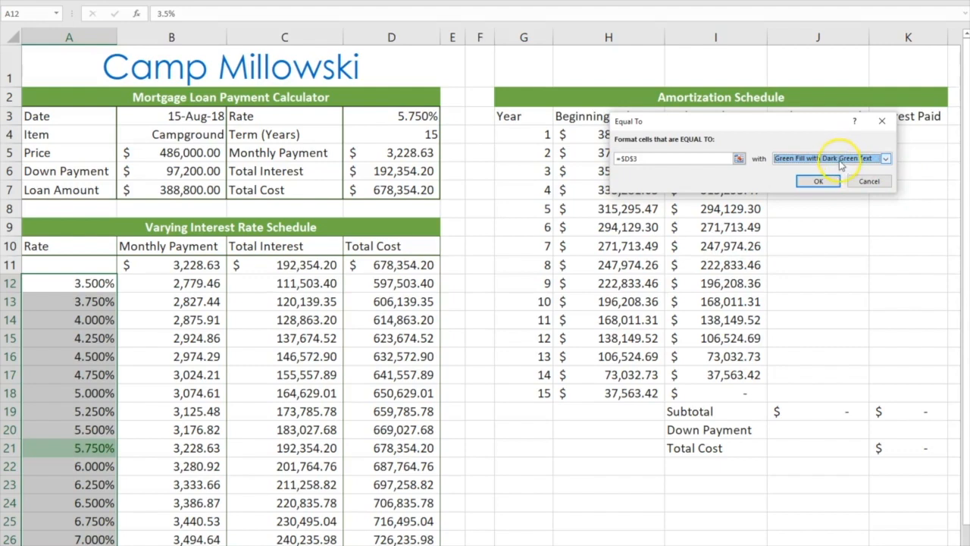
left_click(827, 183)
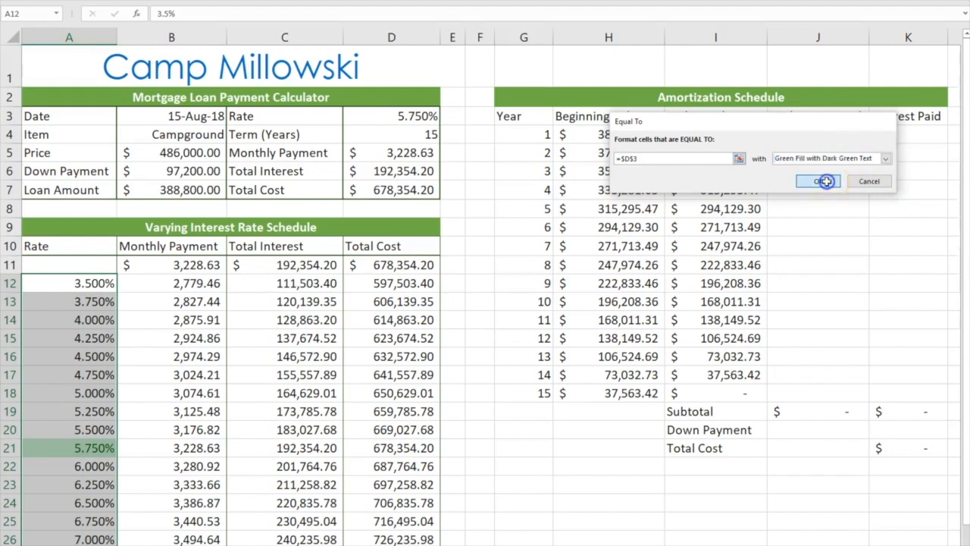
left_click(90, 448)
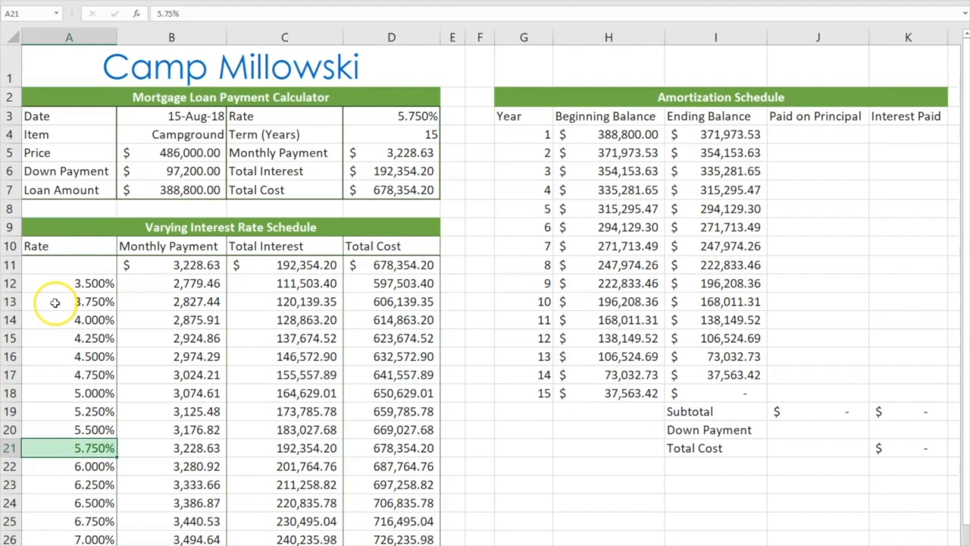
Test the highlighting rule by setting the calculator's rate in D3 to 3.5% and restoring it to 5.75%.
left_click(387, 116)
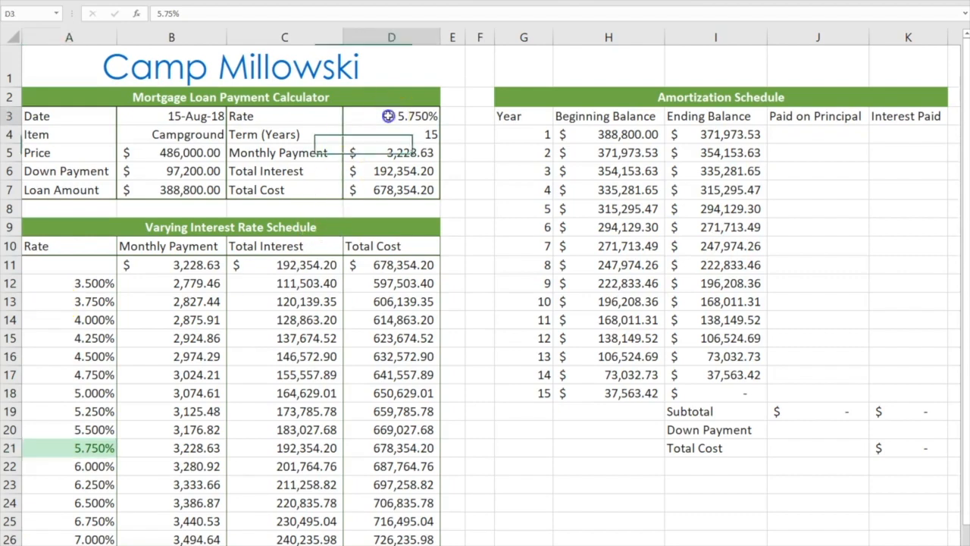
type("3.56")
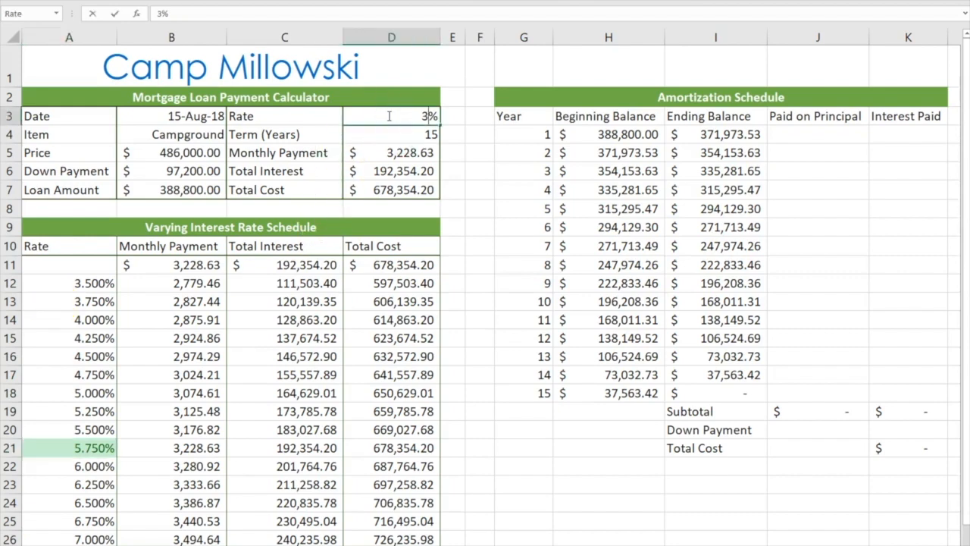
key("BackSpace")
key("Return")
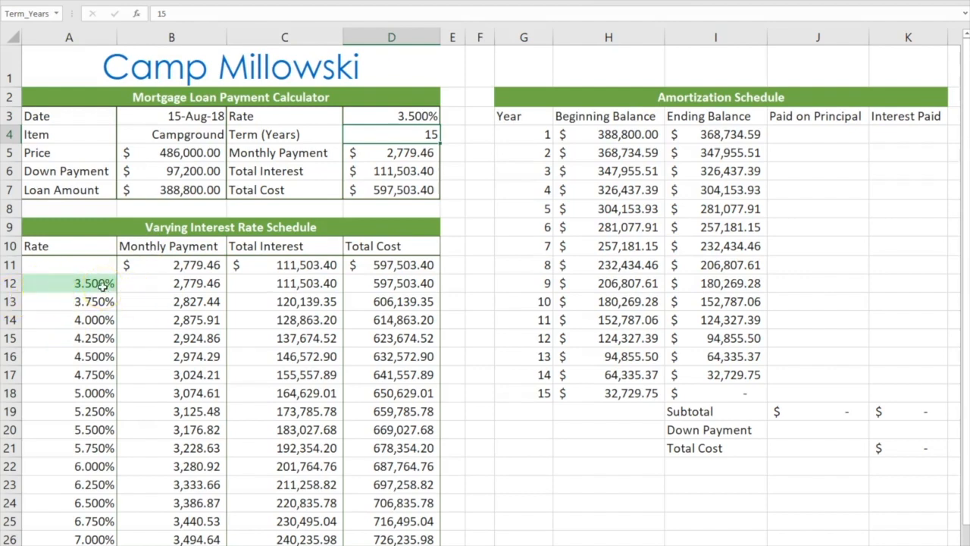
left_click(407, 116)
type("5.75")
key("Return")
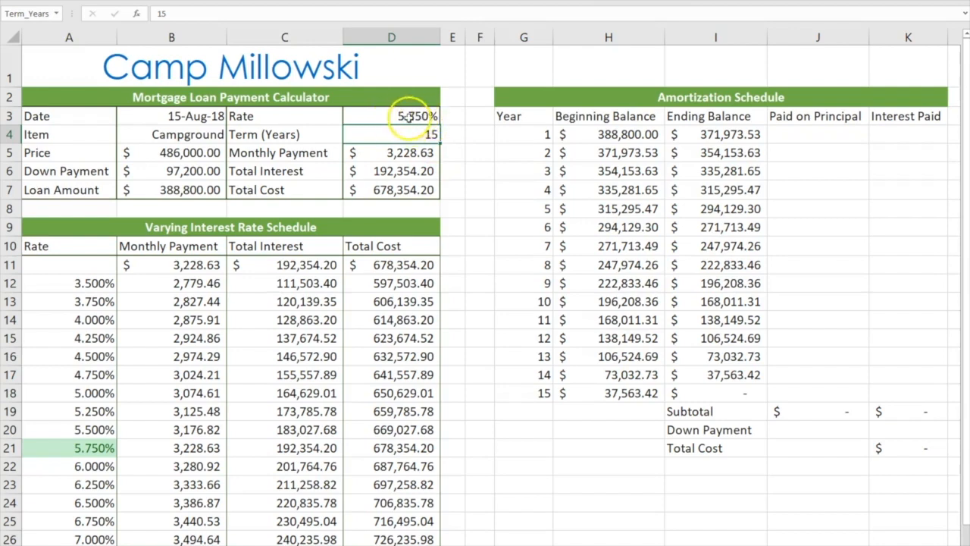
left_click(406, 115)
left_click(76, 446)
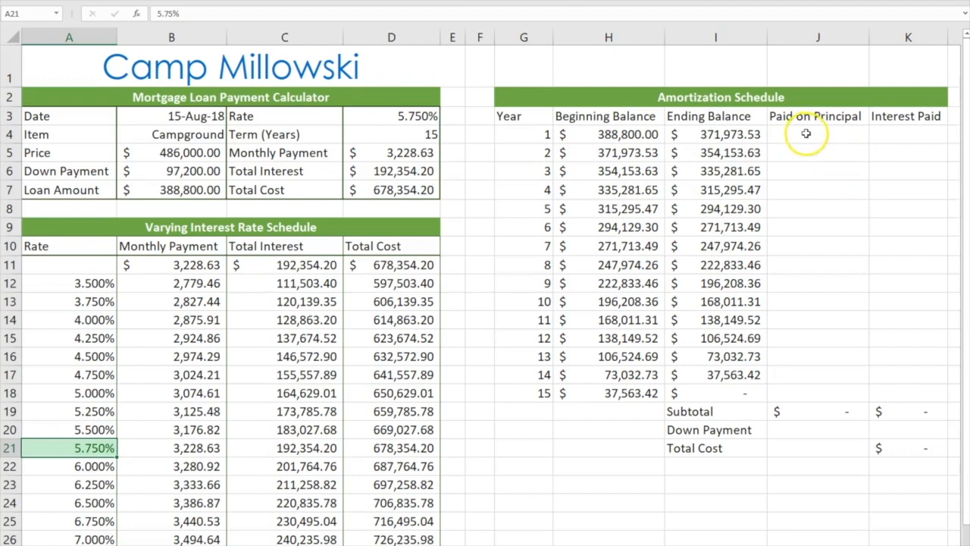
Enter the formula =H4-I4 in J4 to calculate the first year's Paid on Principal amount.
left_click(806, 134)
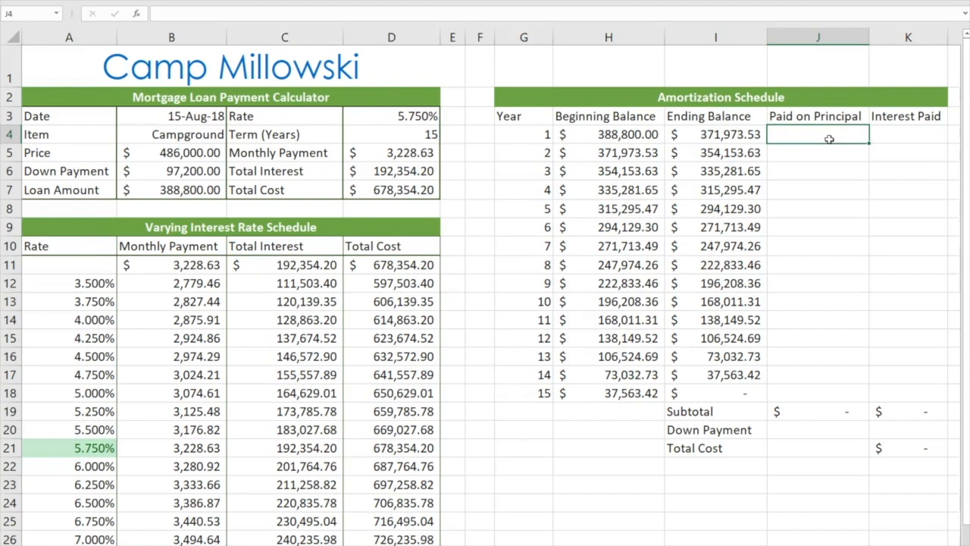
type("=")
type("h")
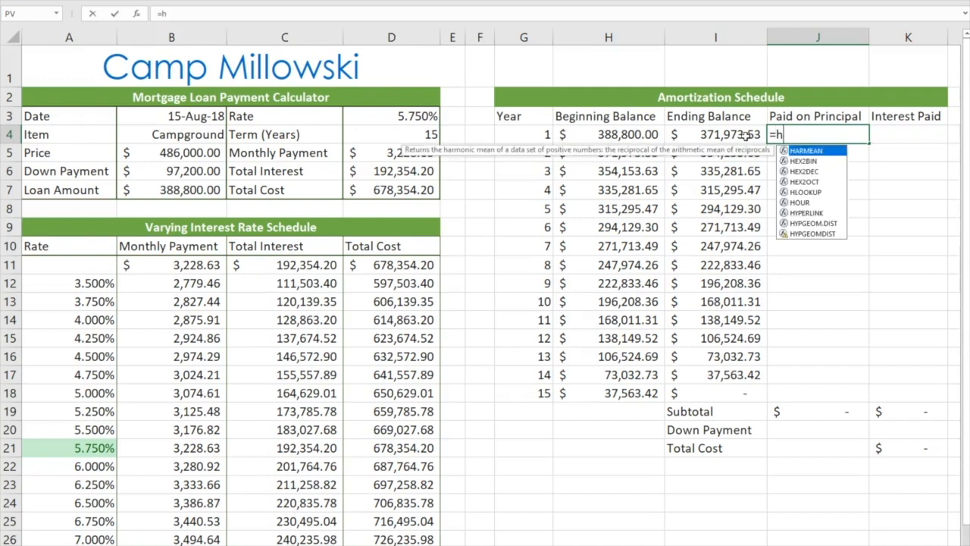
type("4-")
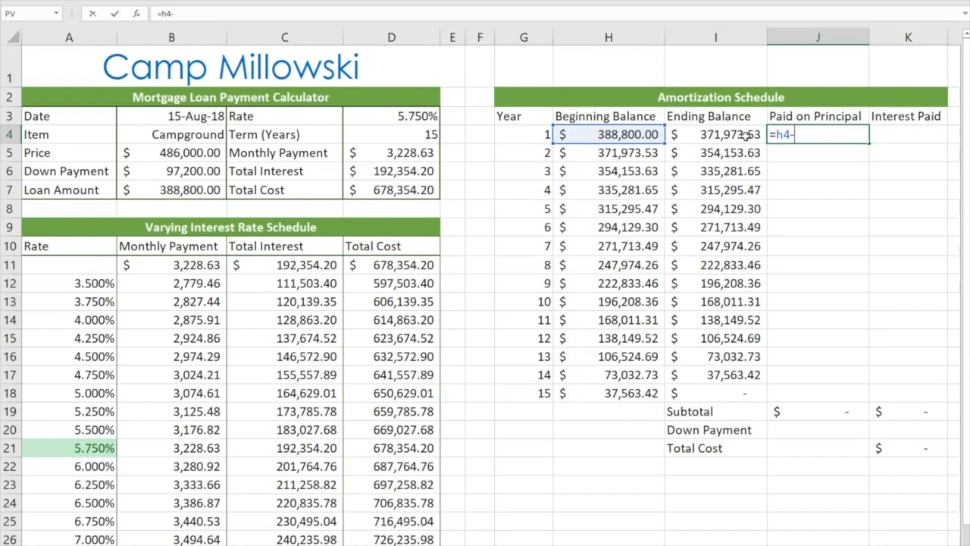
type("i4")
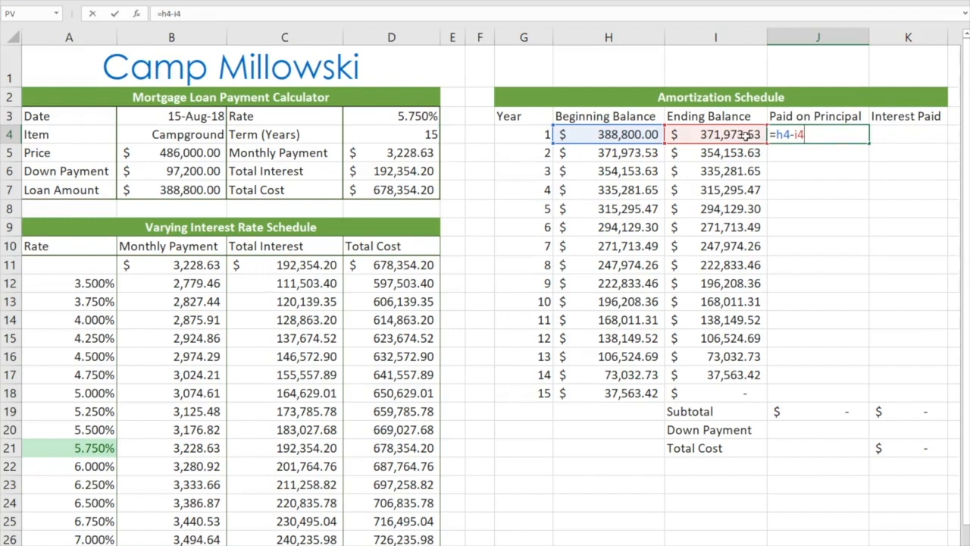
left_click(842, 137)
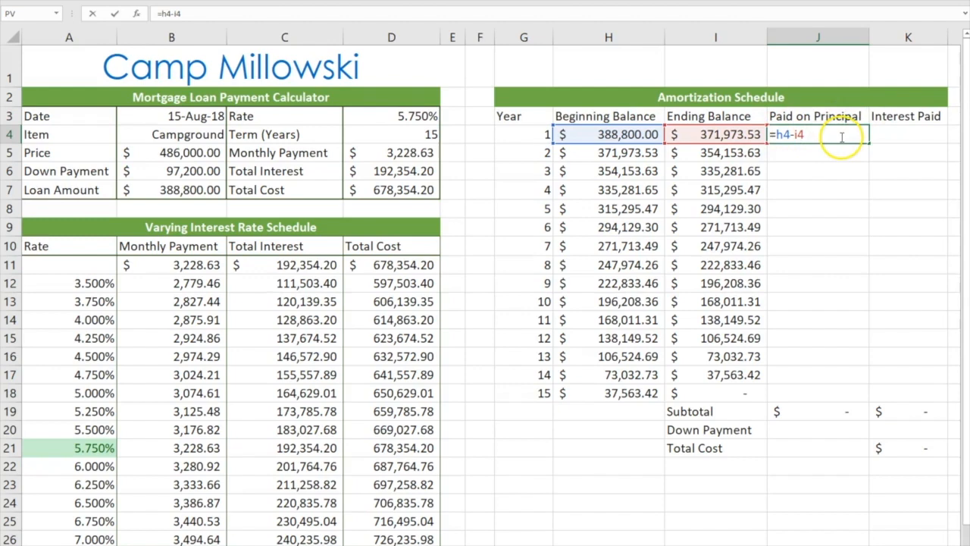
key("Return")
Check the balances J4 refers to and fill its Paid on Principal formula down through J18.
left_click(819, 134)
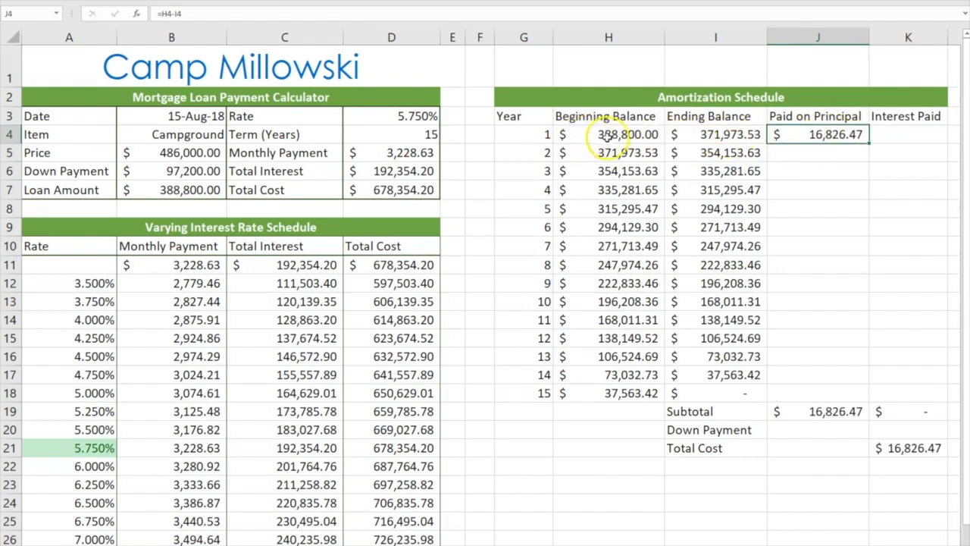
left_click(589, 135)
left_click(704, 135)
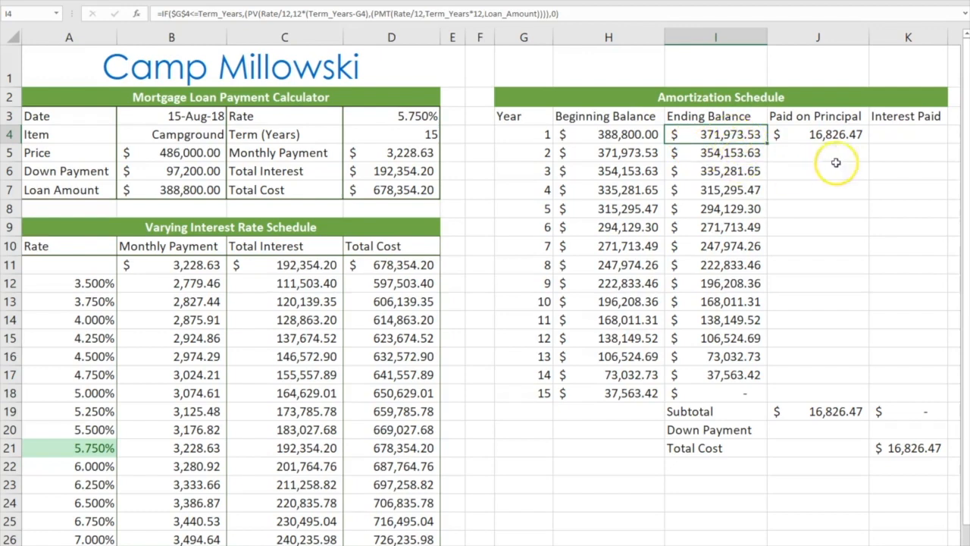
left_click(840, 135)
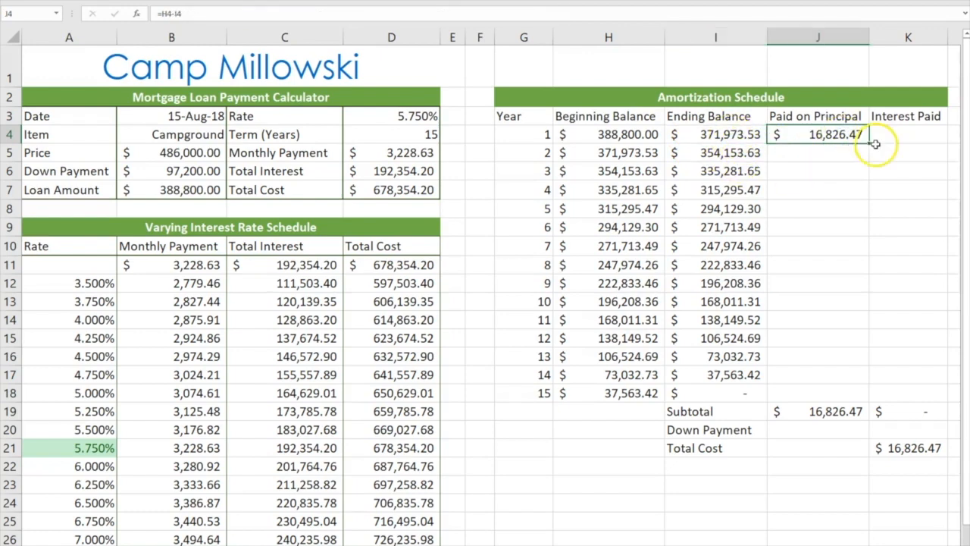
left_click_drag(872, 163, 865, 402)
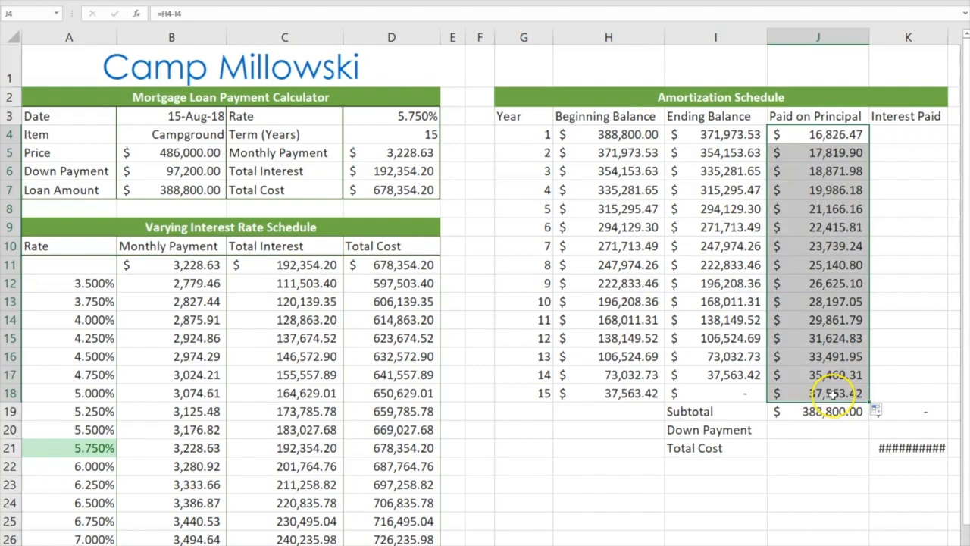
Check the filled Paid on Principal formulas in the last and first years, J18 and J4.
left_click(834, 393)
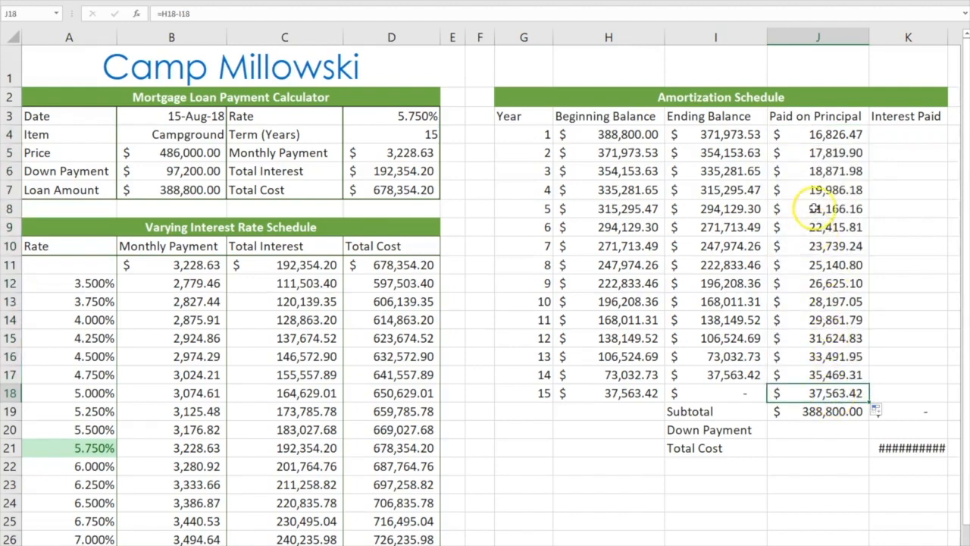
left_click(805, 133)
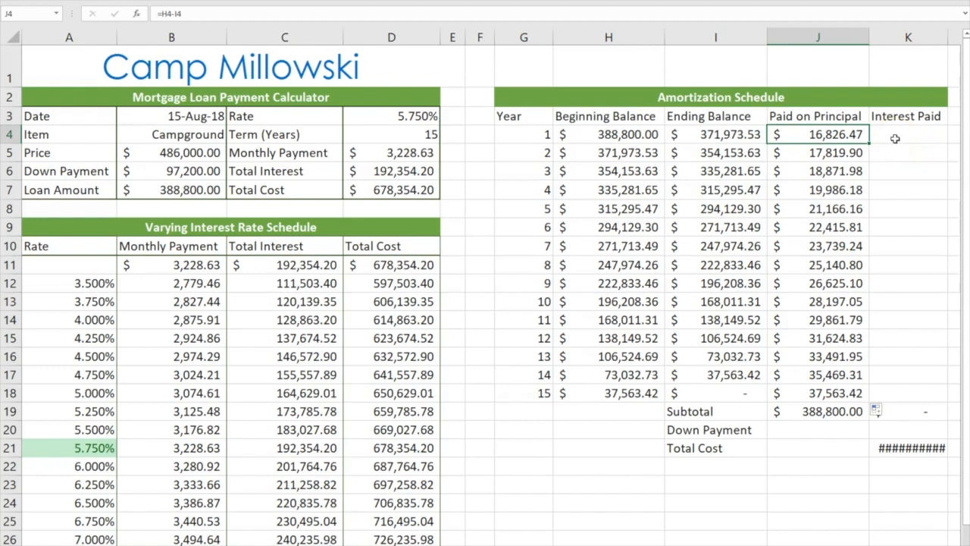
left_click(895, 139)
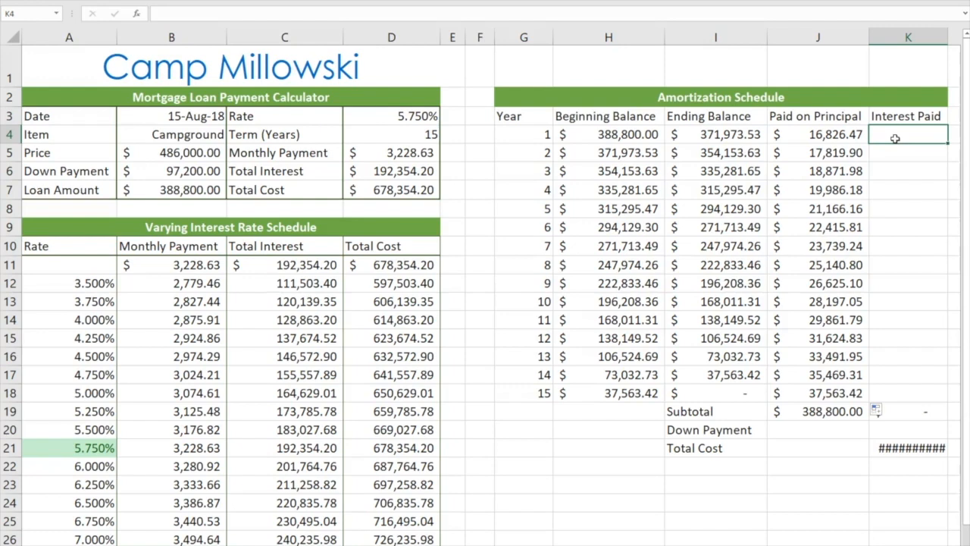
type("=if")
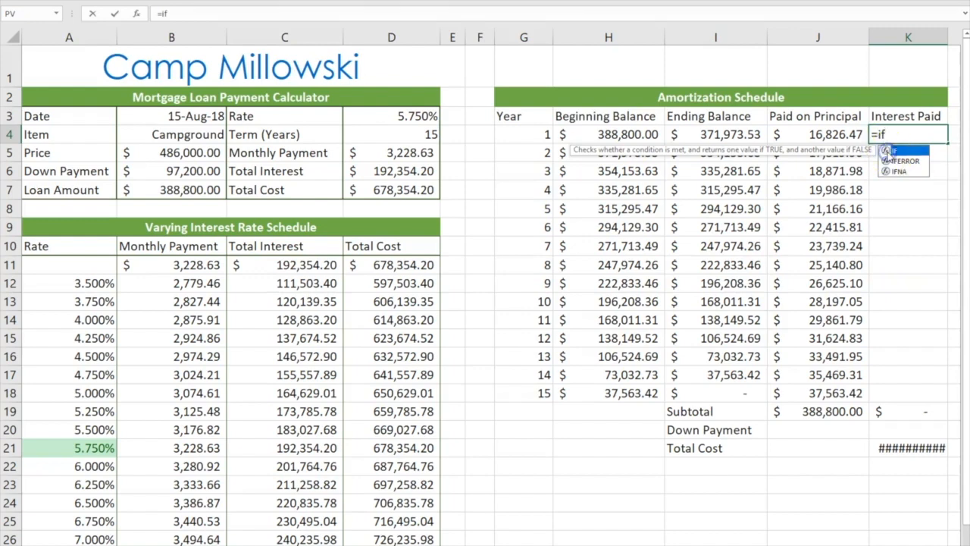
double_click(897, 152)
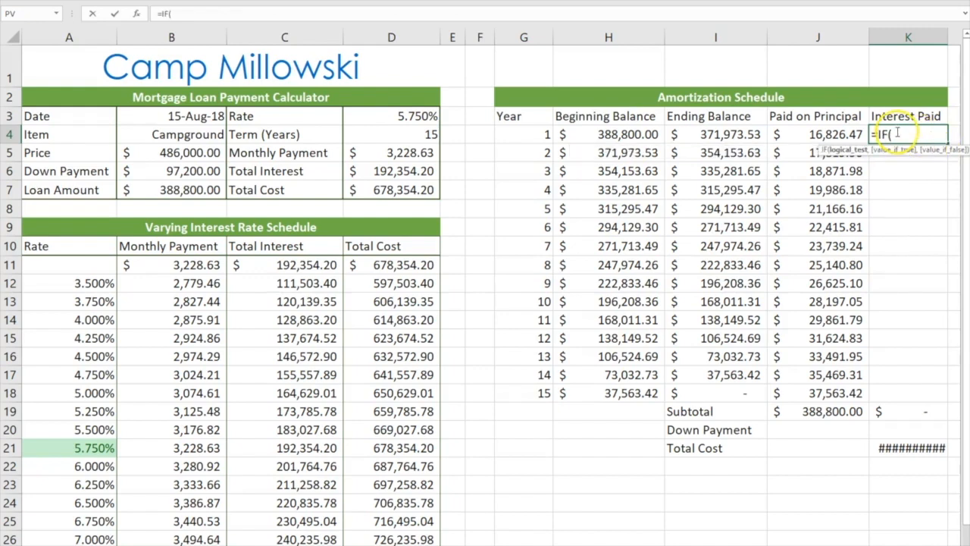
key("BackSpace")
key("BackSpace")
key("BackSpace")
key("BackSpace")
left_click(916, 177)
Insert an IF function in K4 under Interest Paid with the logical test H4>0.
left_click(905, 138)
left_click(905, 138)
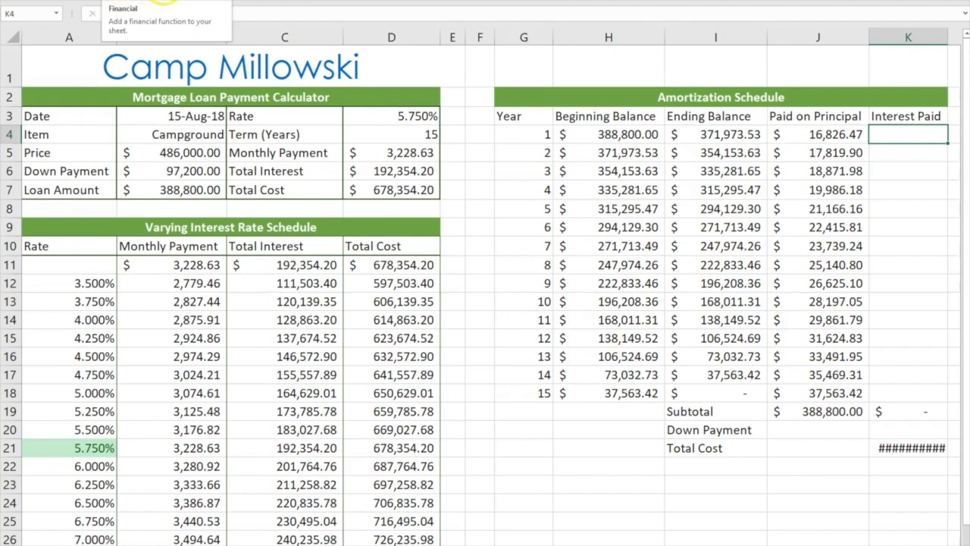
left_click(146, 4)
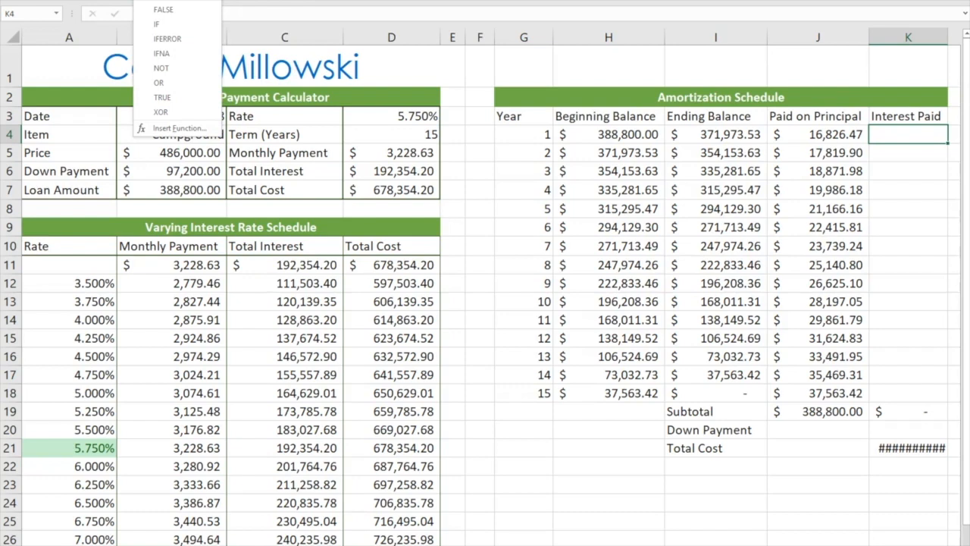
left_click(156, 27)
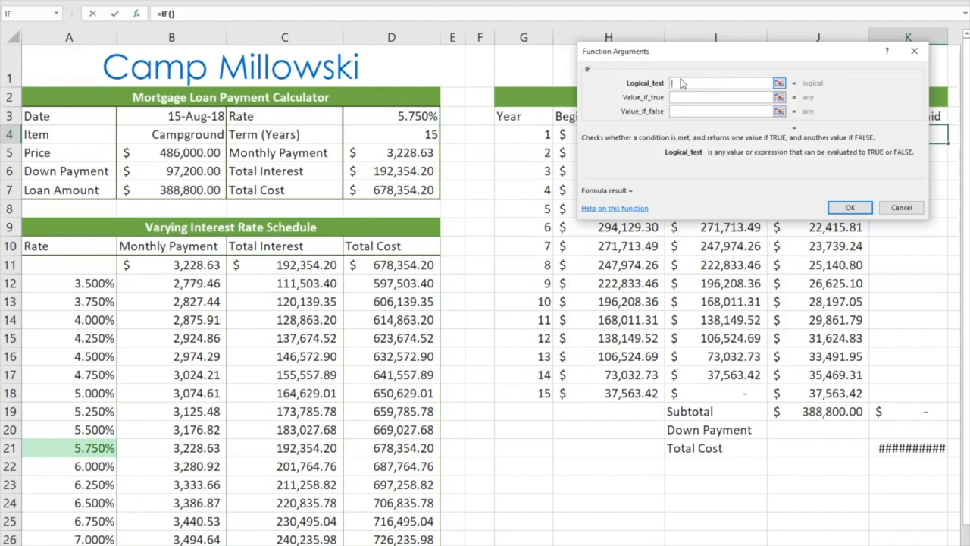
type("h4>0")
left_click_drag(689, 53, 583, 213)
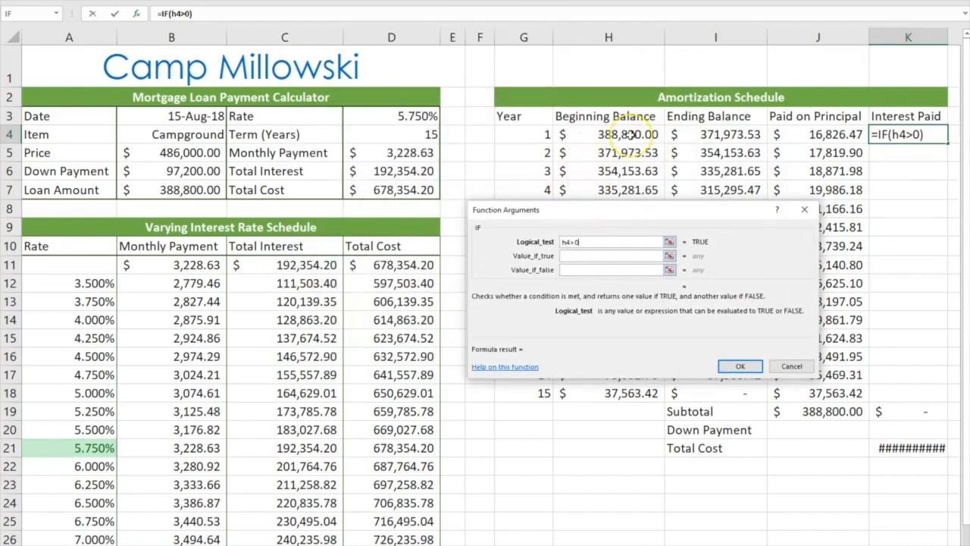
Complete K4's IF function with 12*$D$5-J4 as the value if true and 0 as the value if false.
left_click(603, 256)
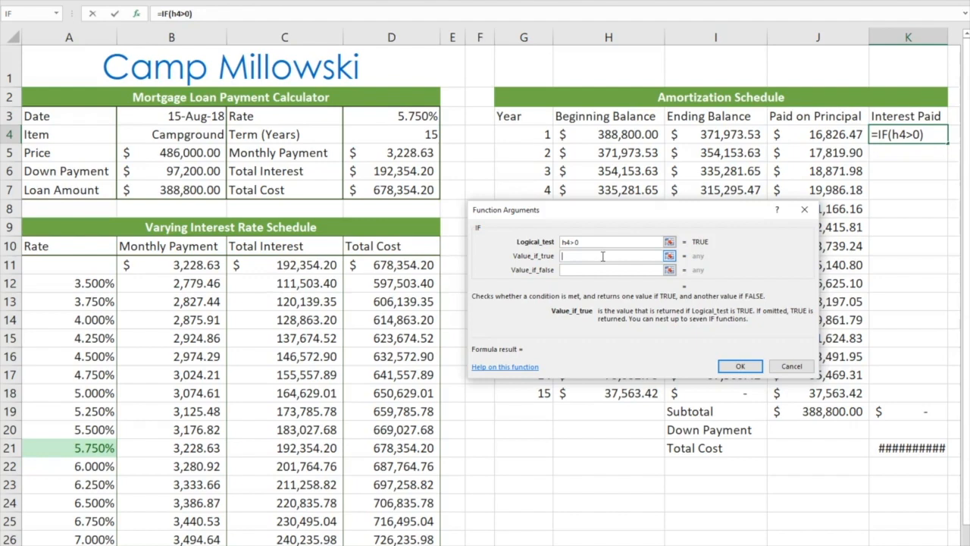
type("12*$")
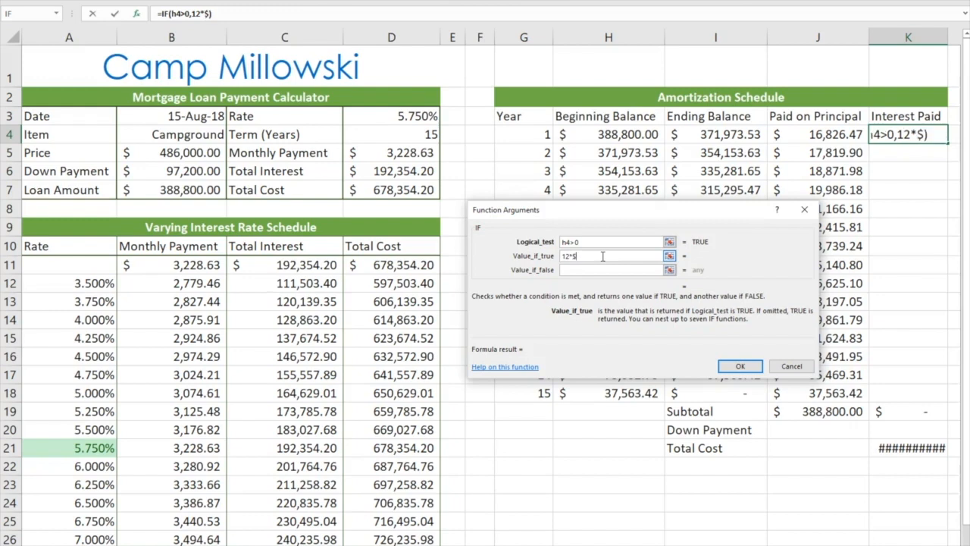
type("d$5")
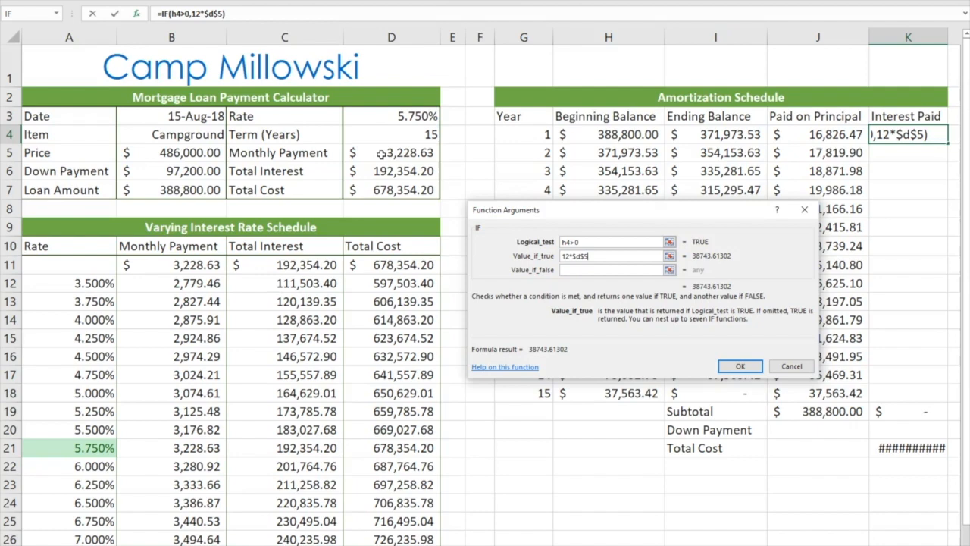
type("-")
left_click(391, 135)
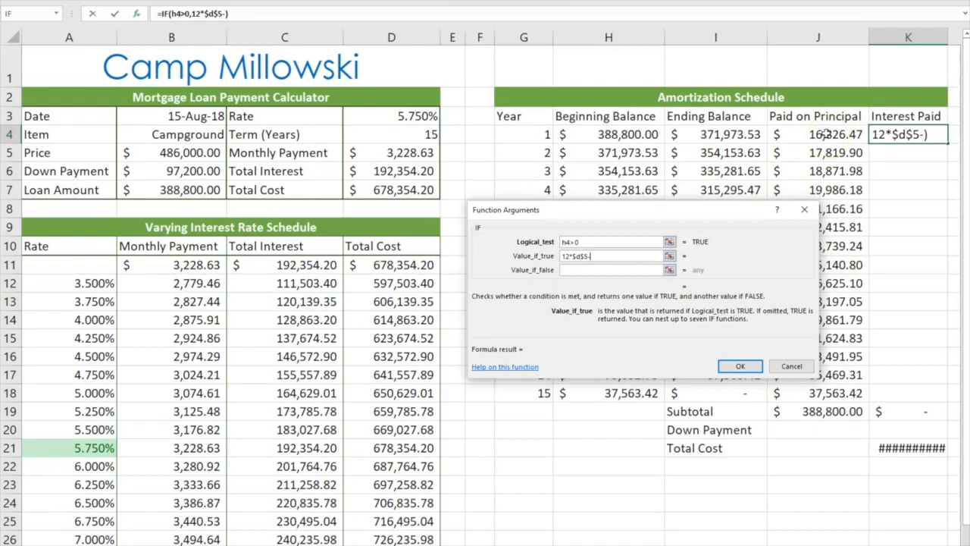
type("j4")
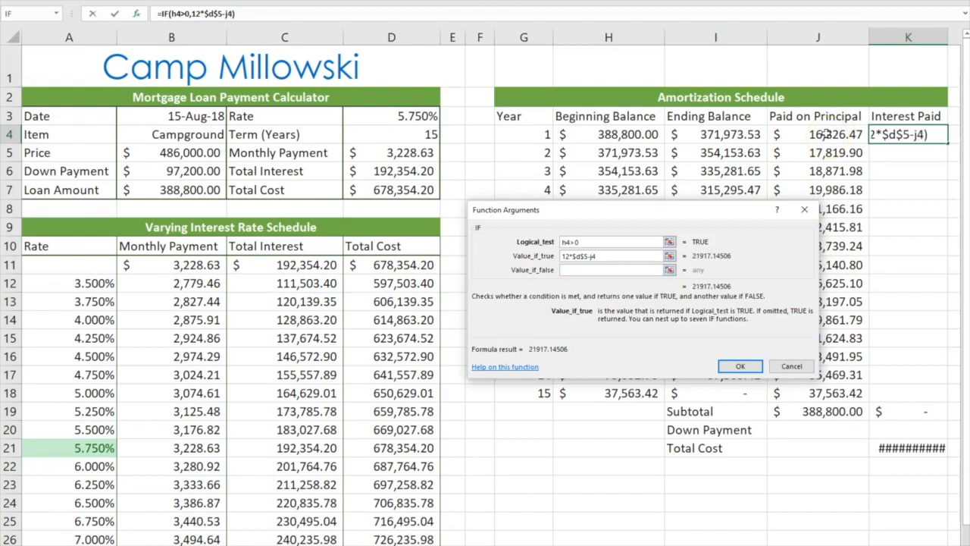
left_click(614, 273)
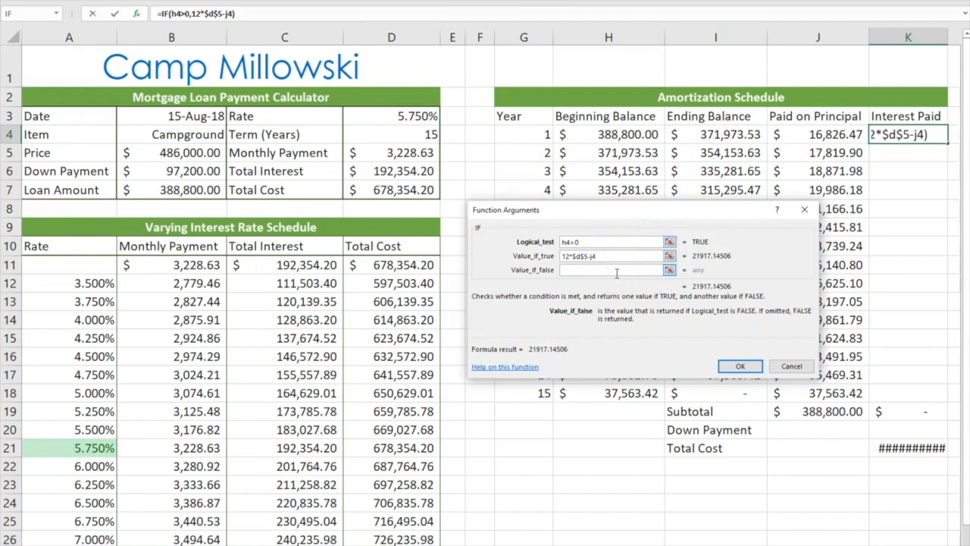
type("0")
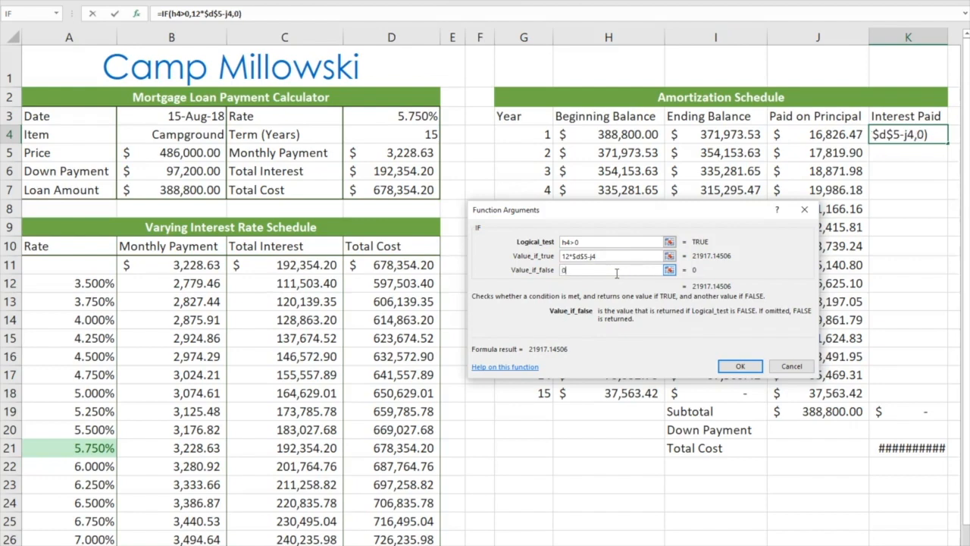
left_click(739, 366)
left_click(741, 367)
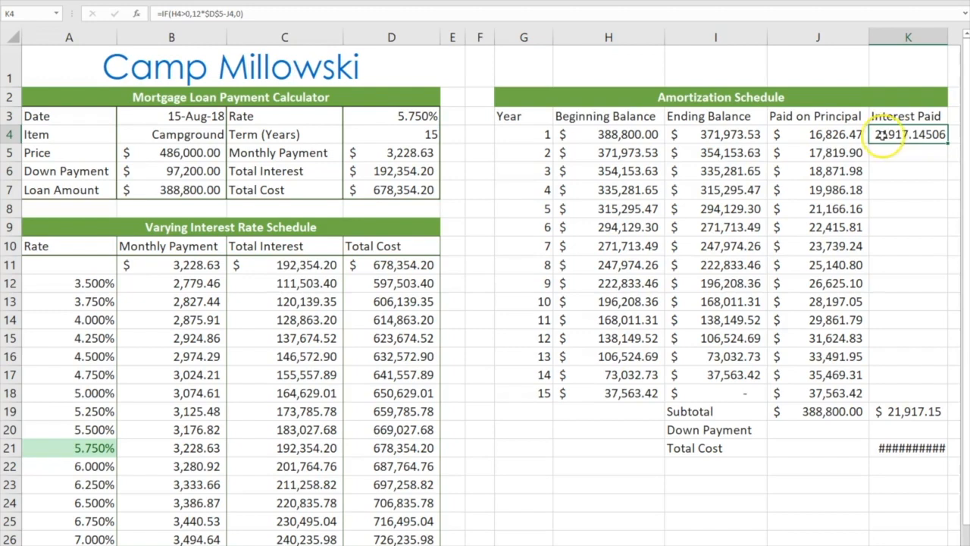
Examine the cells that K4's Interest Paid formula refers to, leaving the formula as it is.
double_click(876, 135)
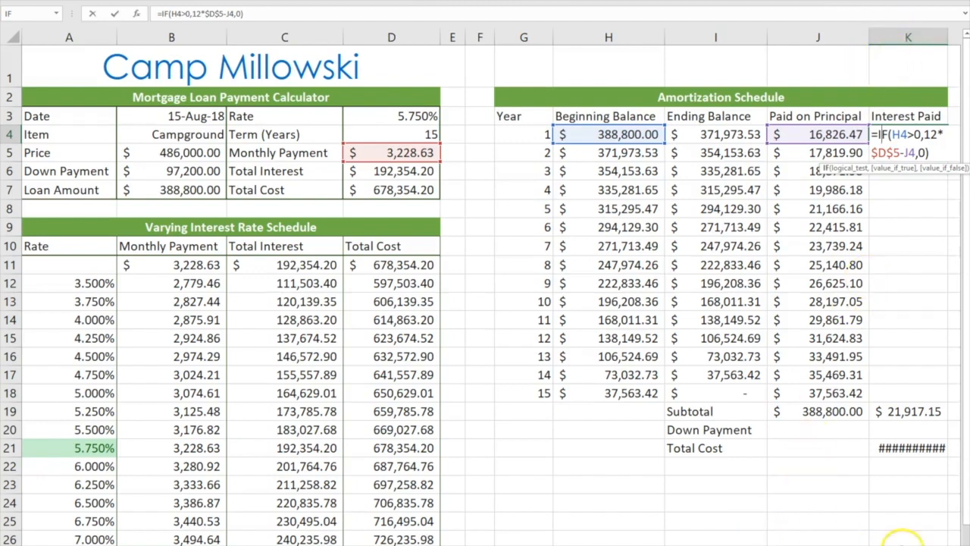
scroll(877, 531, "right", 2)
scroll(484, 287, "right", 1)
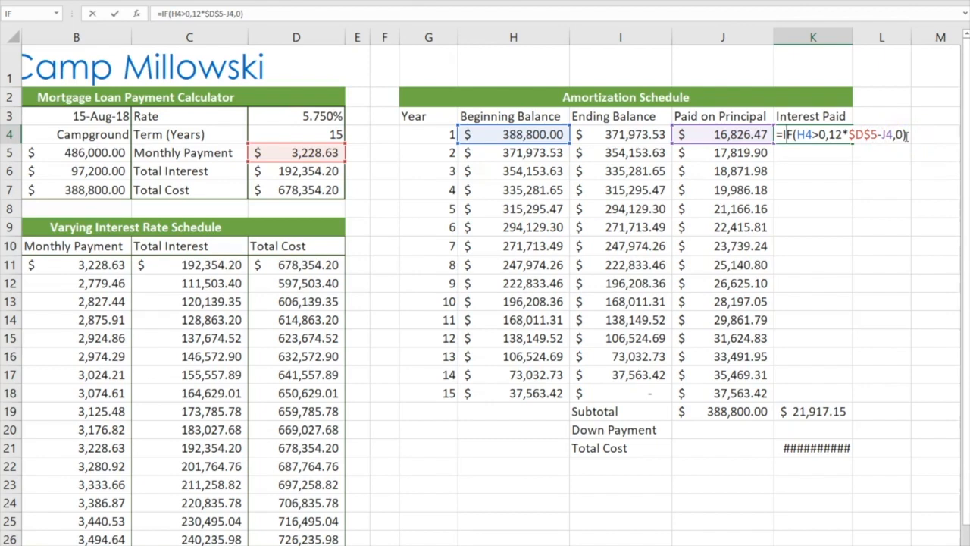
key("Return")
left_click(802, 135)
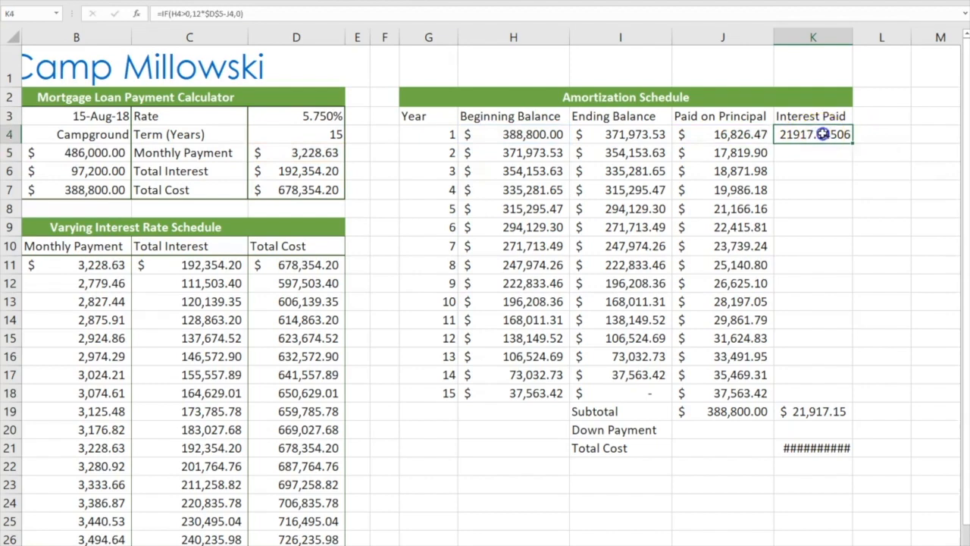
Fill the Interest Paid formula from K4 down through K18 and autofit column K to its contents.
left_click_drag(852, 143, 843, 395)
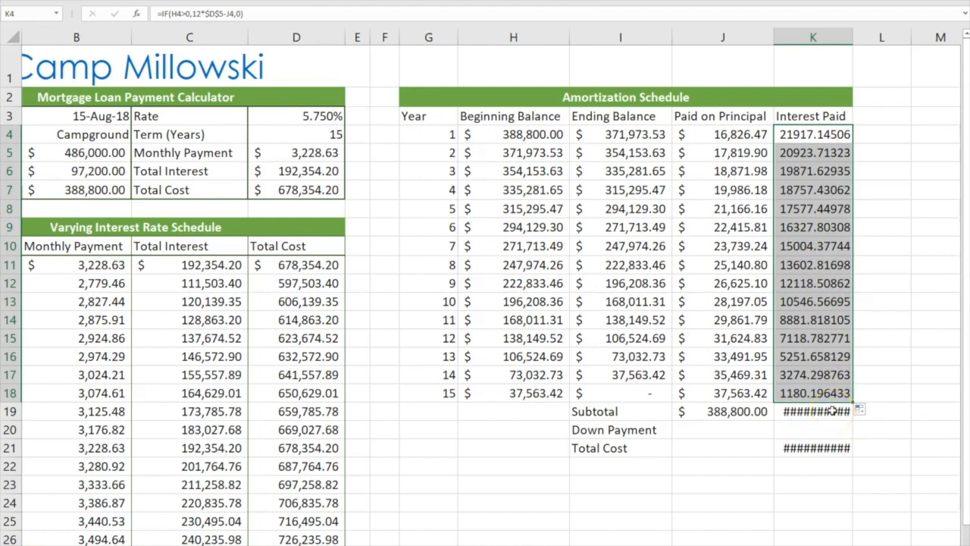
double_click(853, 37)
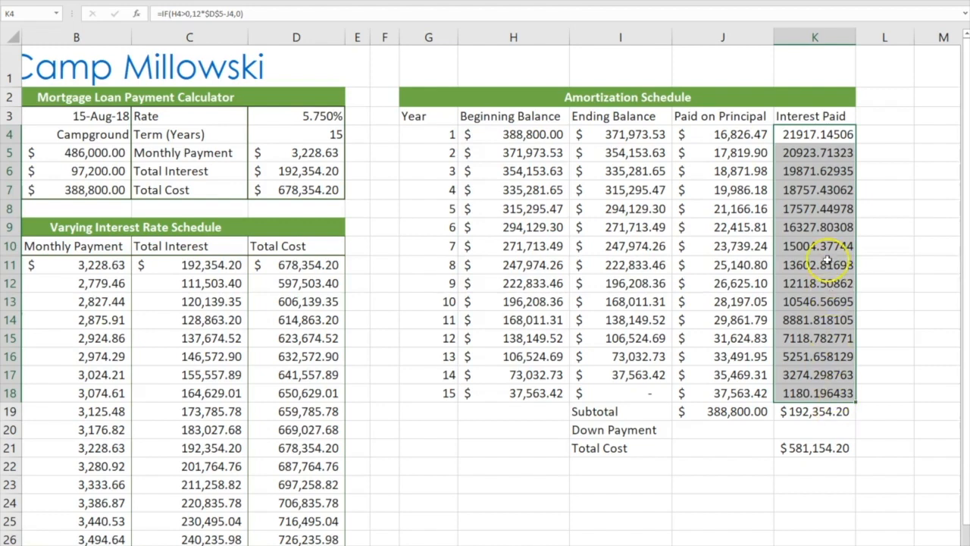
Apply the Accounting number format with dollar signs to the Interest Paid values in K4:K18.
left_click_drag(800, 135, 806, 410)
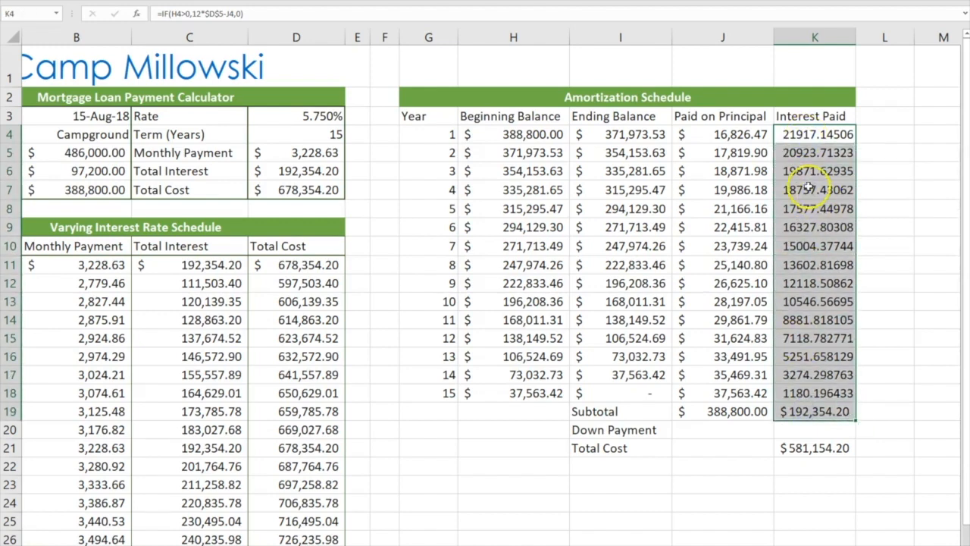
left_click_drag(815, 135, 825, 394)
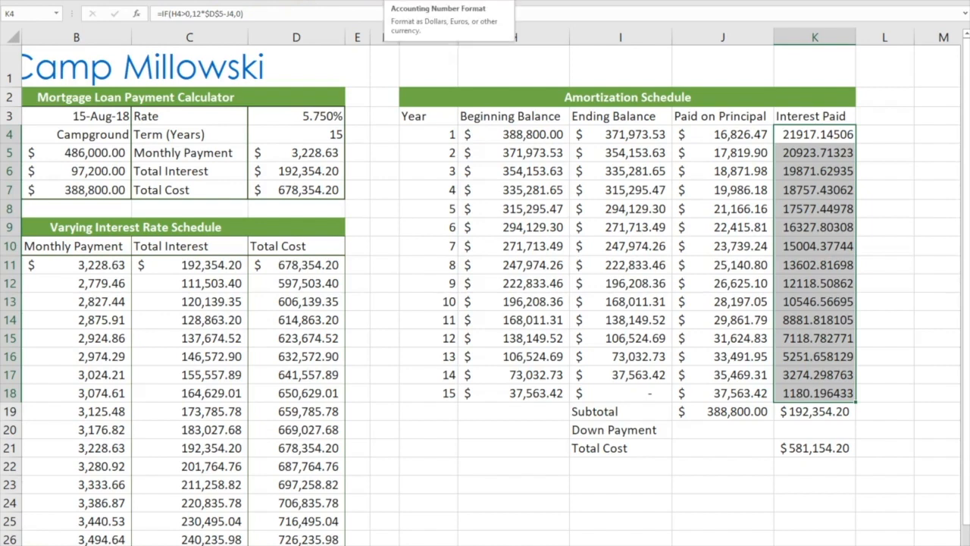
left_click(390, 1)
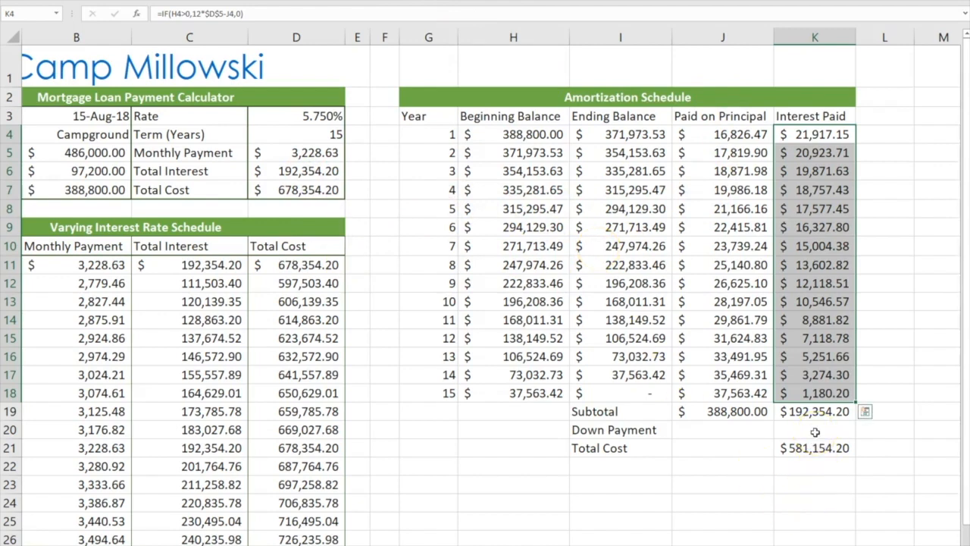
Enter the formula =Down_Payment in cell K20 of the amortization schedule.
left_click(815, 431)
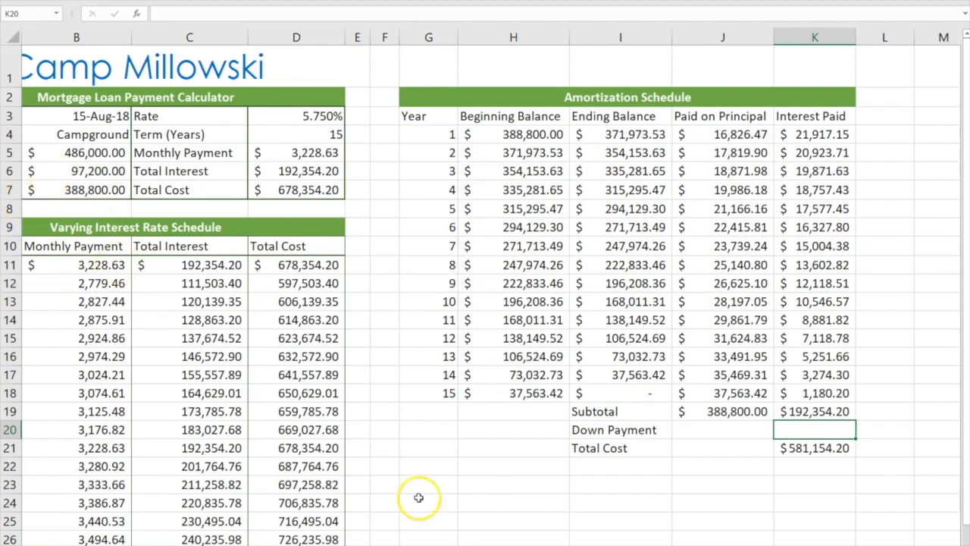
scroll(486, 289, "left", 2)
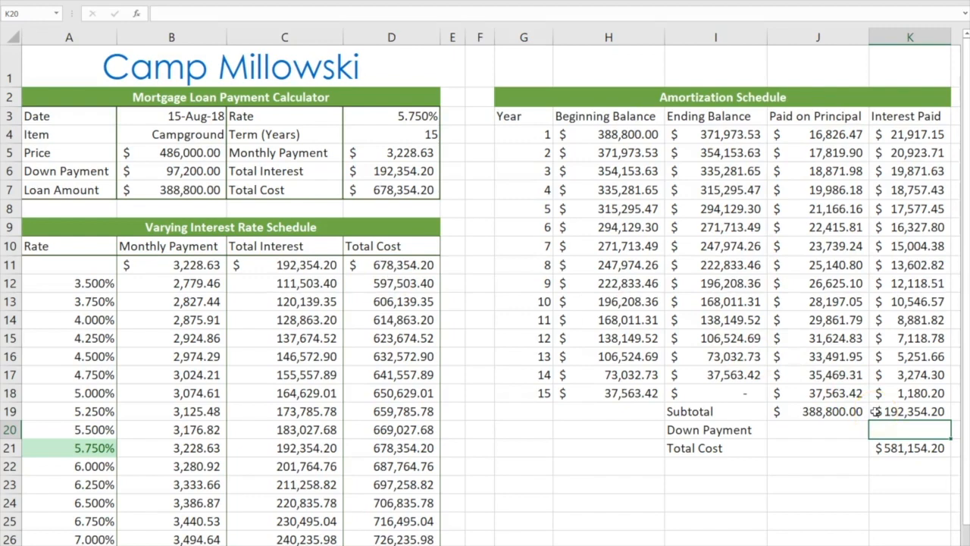
type("=d")
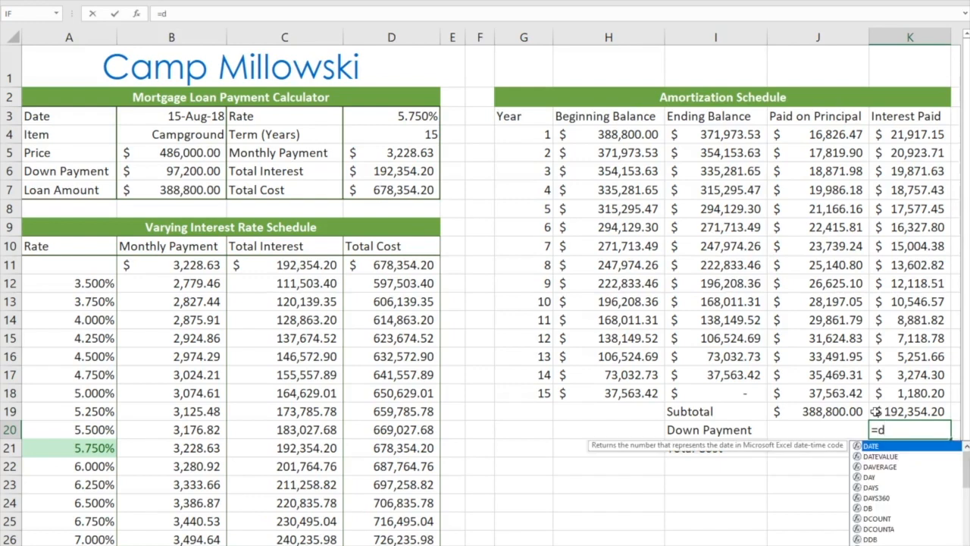
type("o")
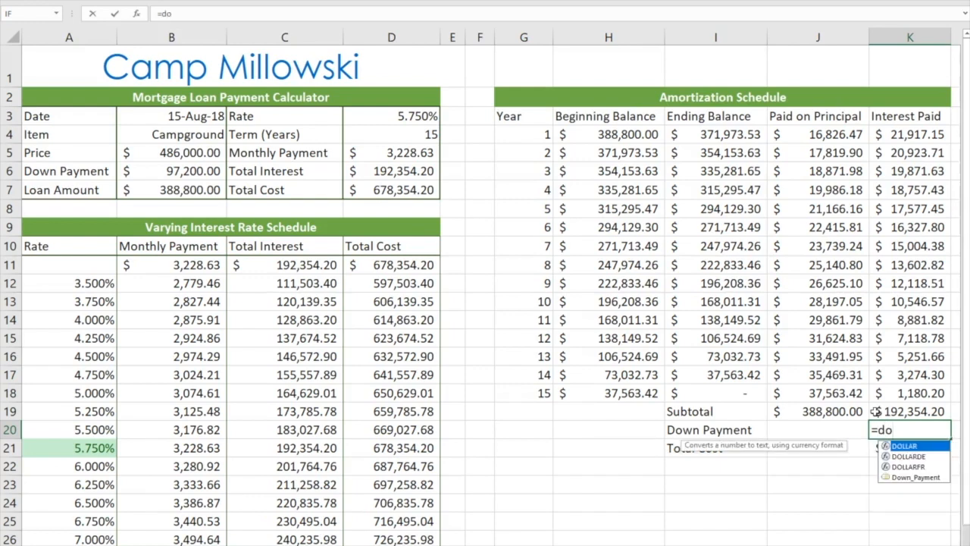
left_click(916, 482)
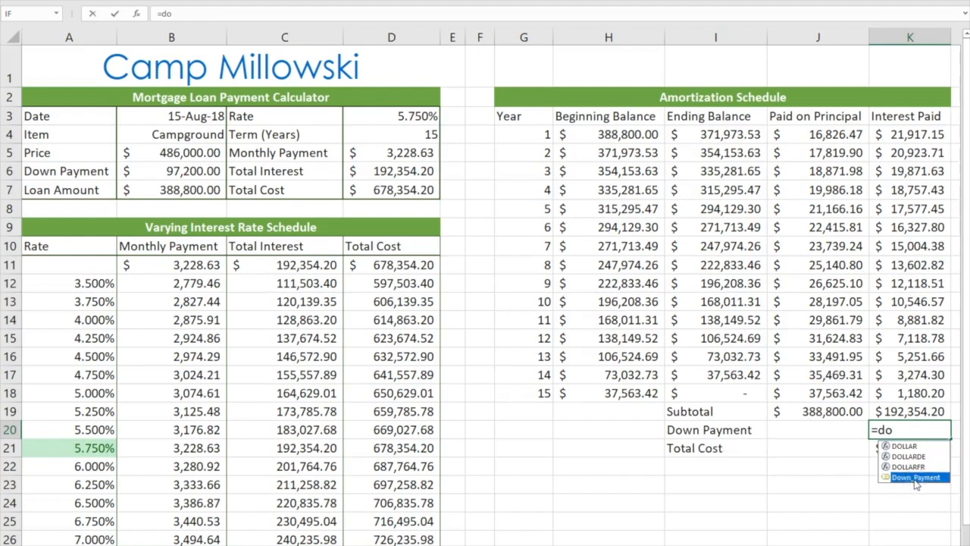
double_click(917, 479)
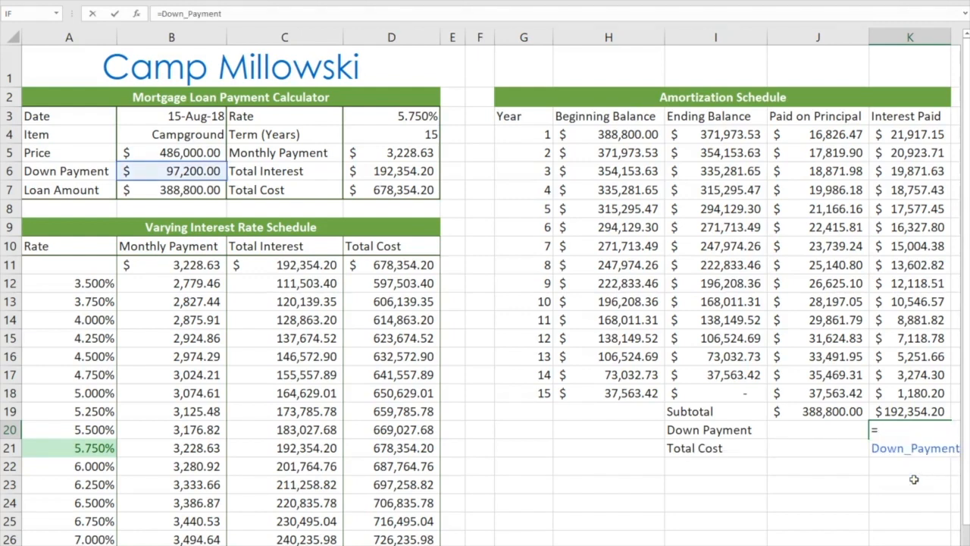
key("Return")
left_click(908, 429)
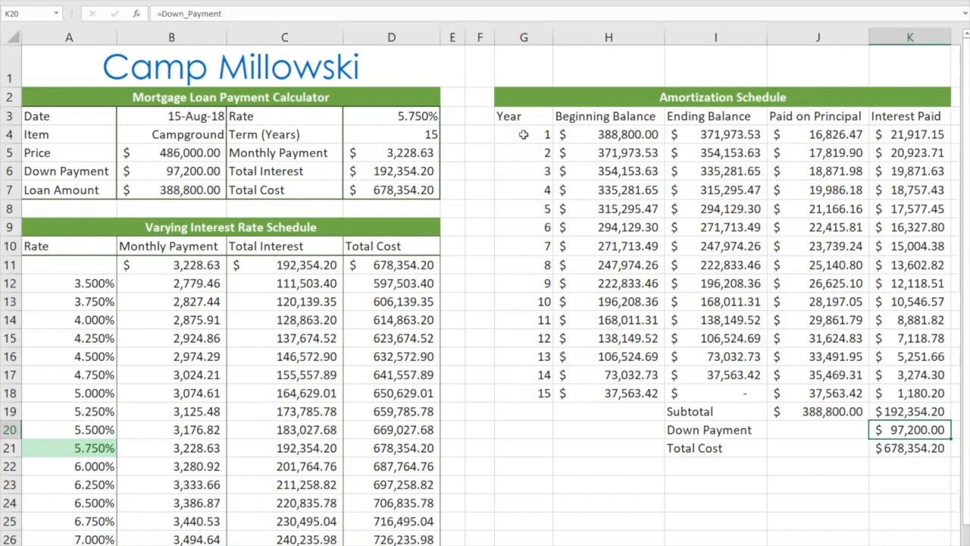
Choose the darkest theme green as the border line color for the amortization range G4:K21.
left_click_drag(523, 134, 934, 448)
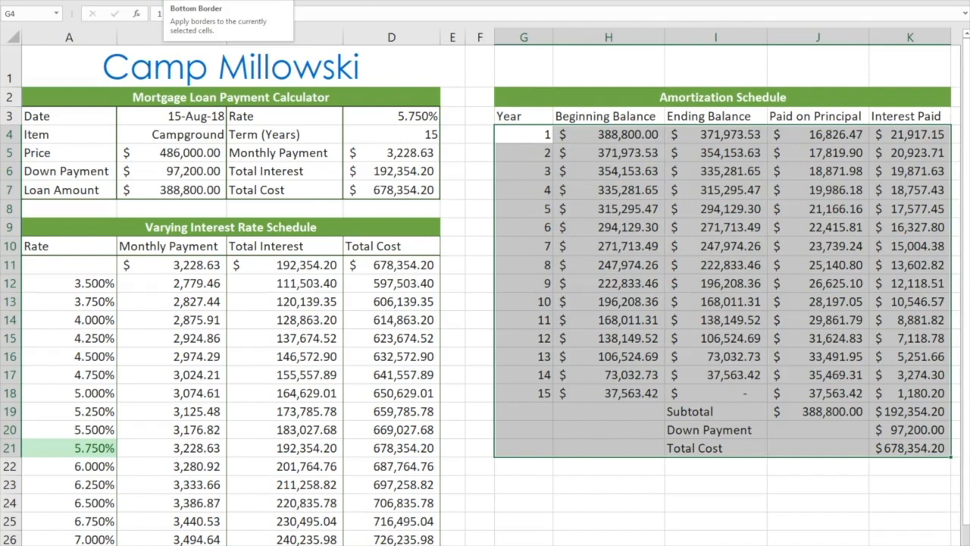
left_click(166, 0)
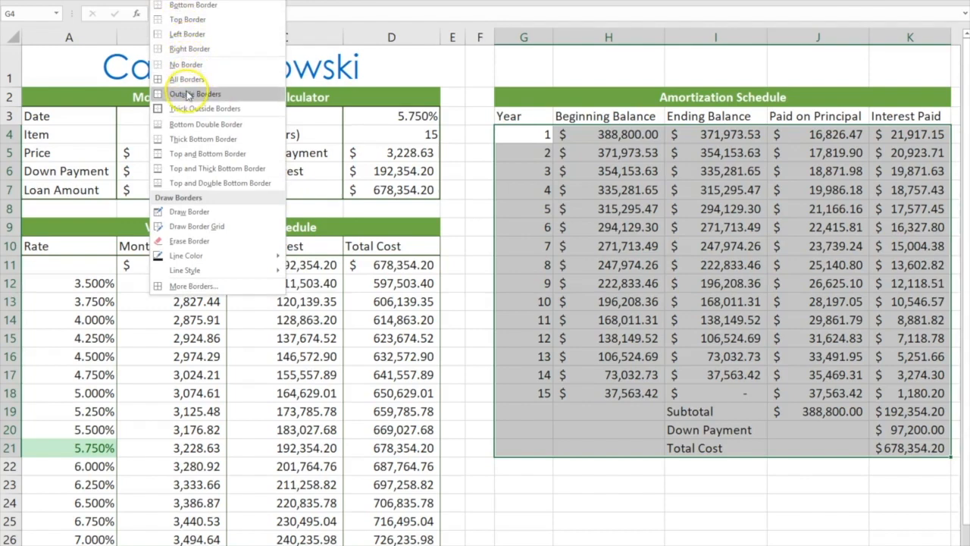
left_click(193, 286)
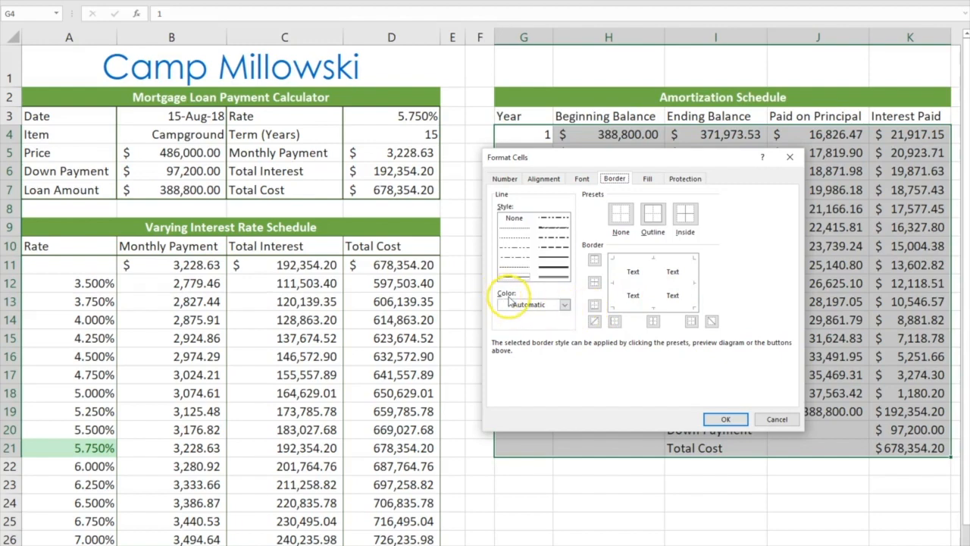
left_click(565, 305)
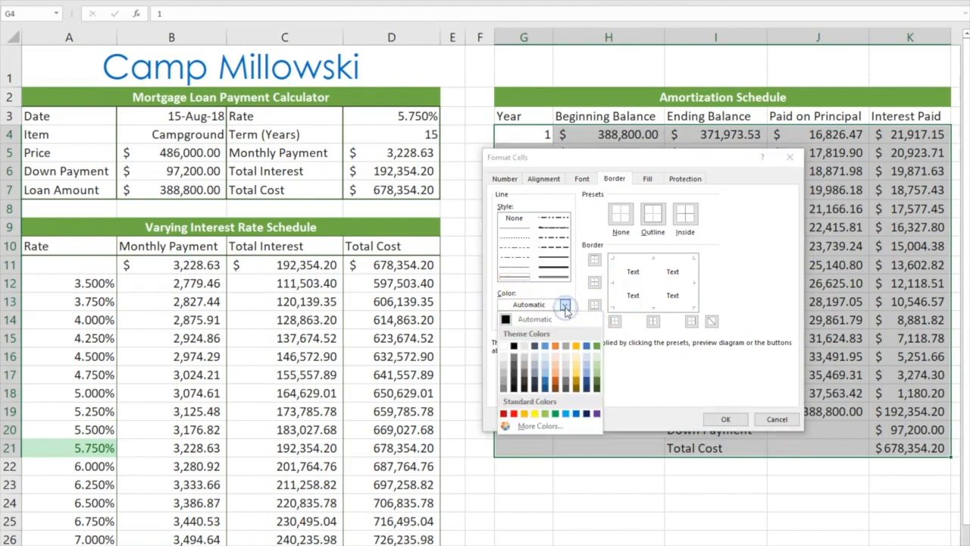
left_click(597, 389)
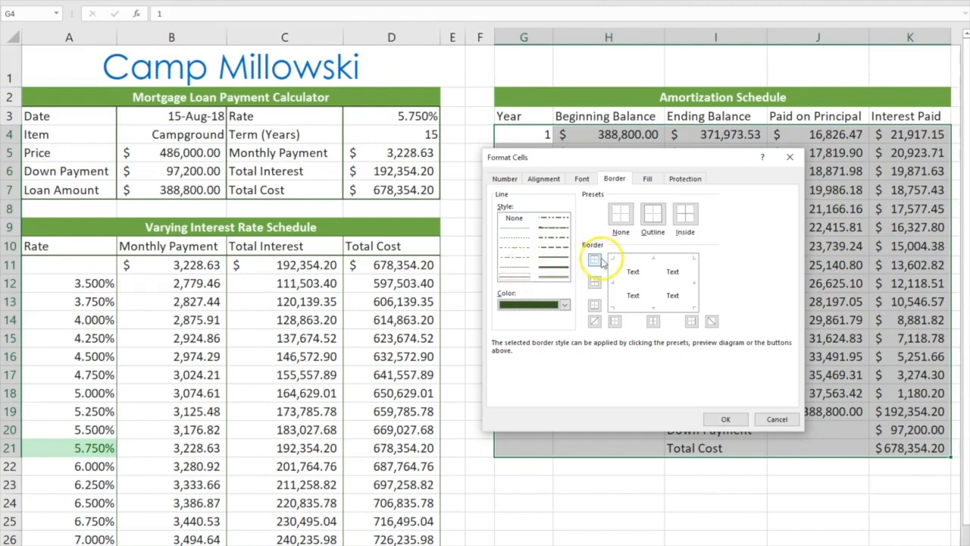
Apply a medium solid outline border around the amortization range G4:K21.
left_click(653, 215)
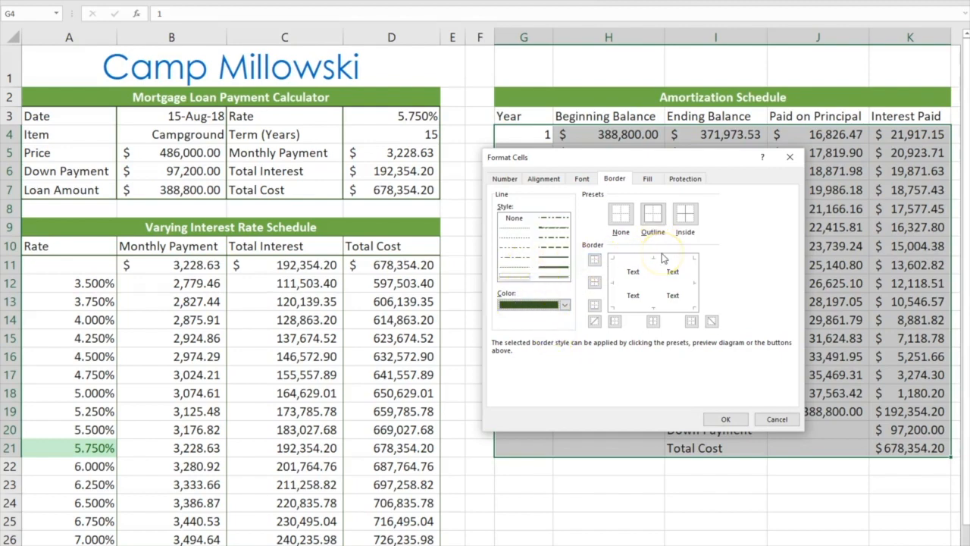
left_click(655, 219)
left_click(513, 222)
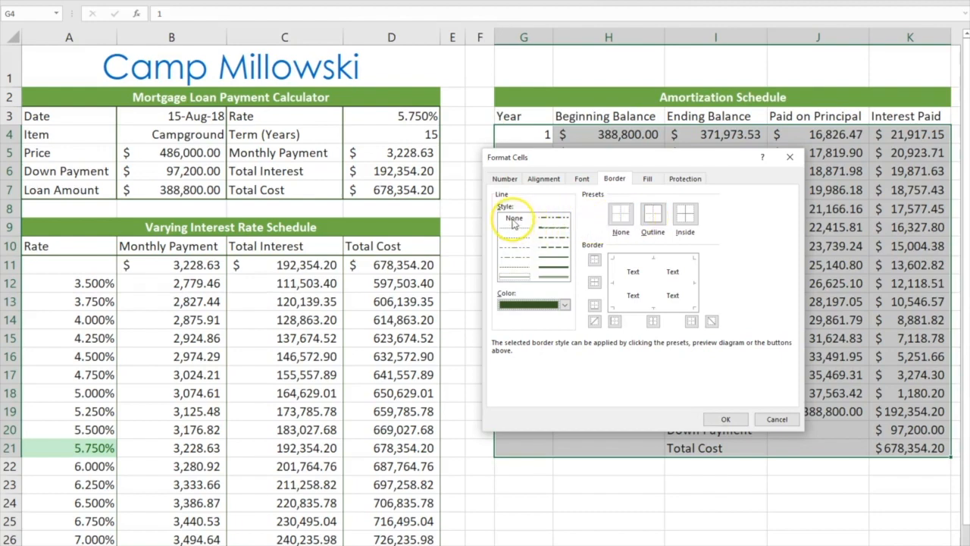
left_click(552, 222)
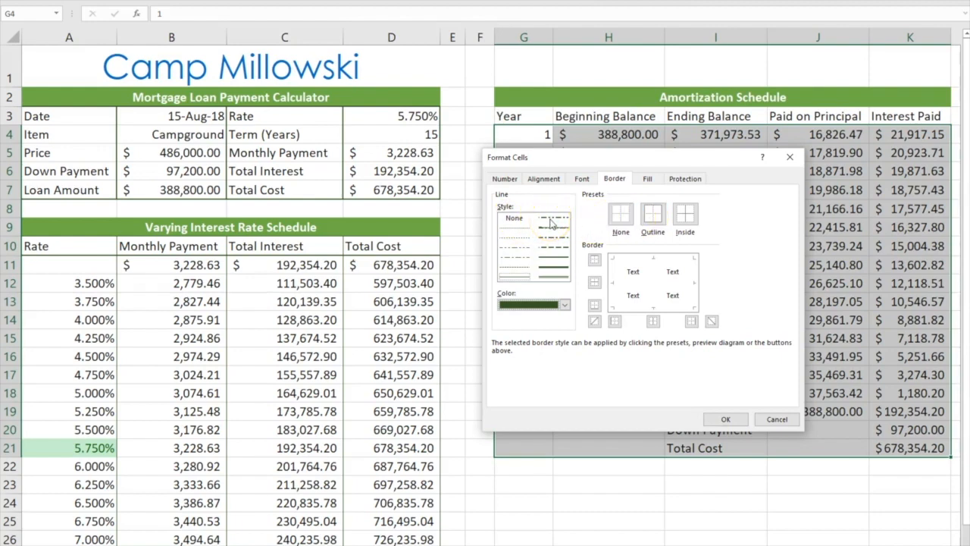
left_click(556, 247)
left_click(557, 258)
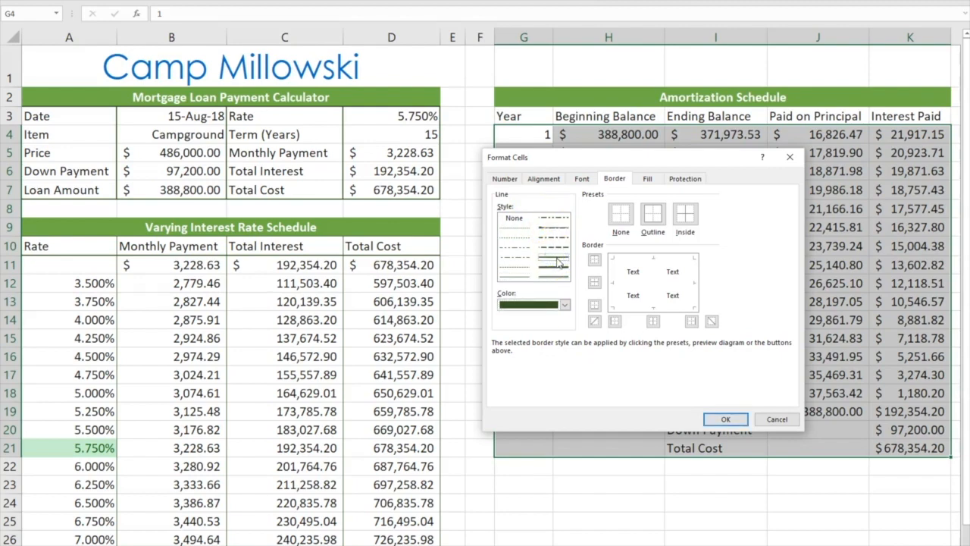
left_click(653, 218)
left_click(655, 261)
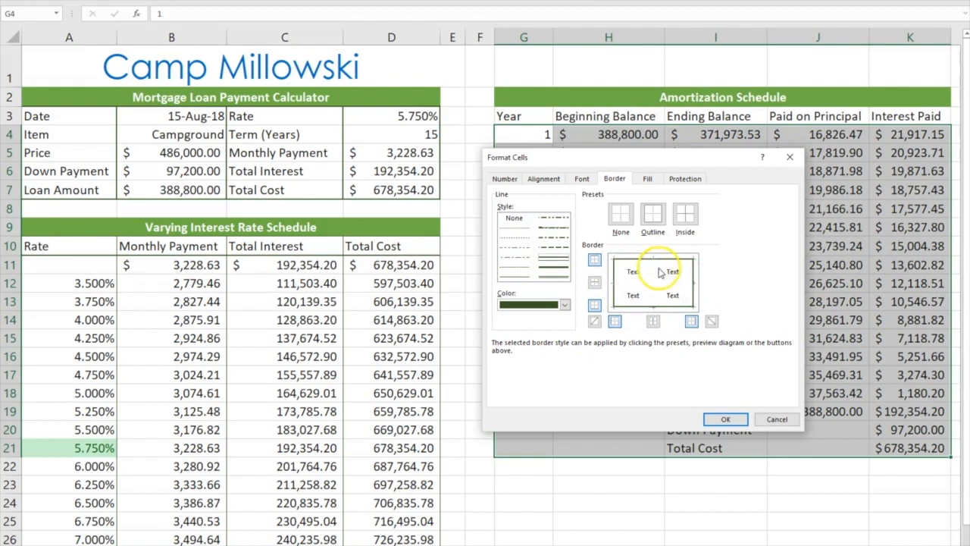
left_click(721, 420)
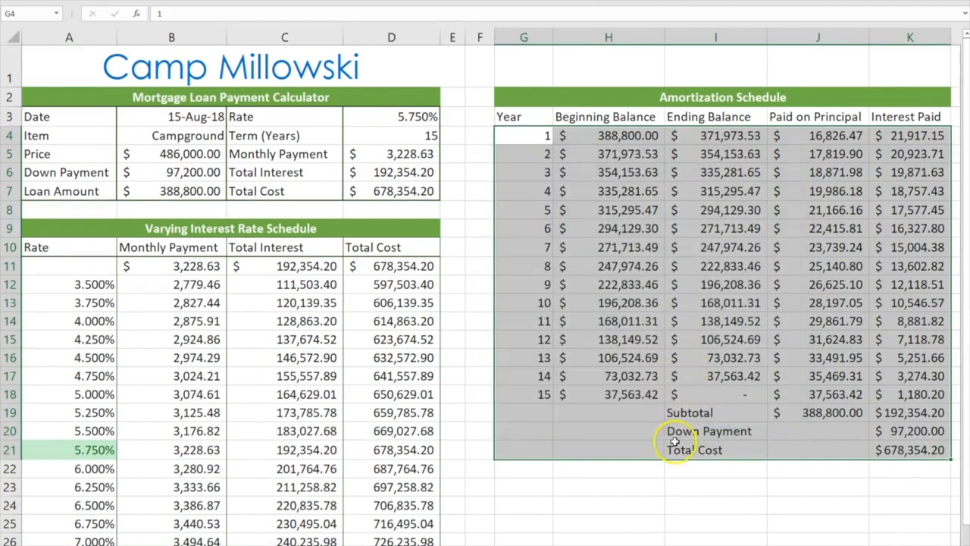
left_click(660, 519)
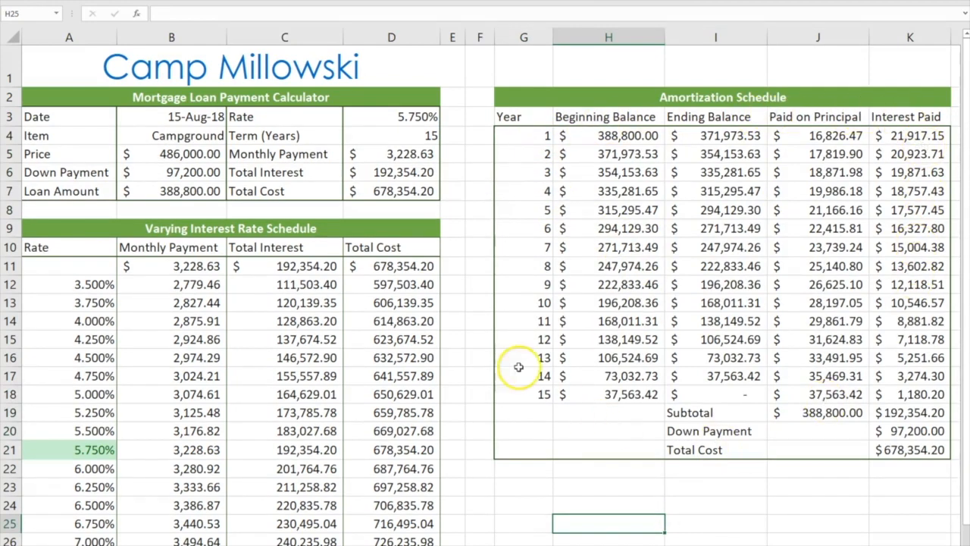
Add thin solid dark green vertical borders between the columns of the amortization range G4:K21.
left_click_drag(515, 136, 770, 186)
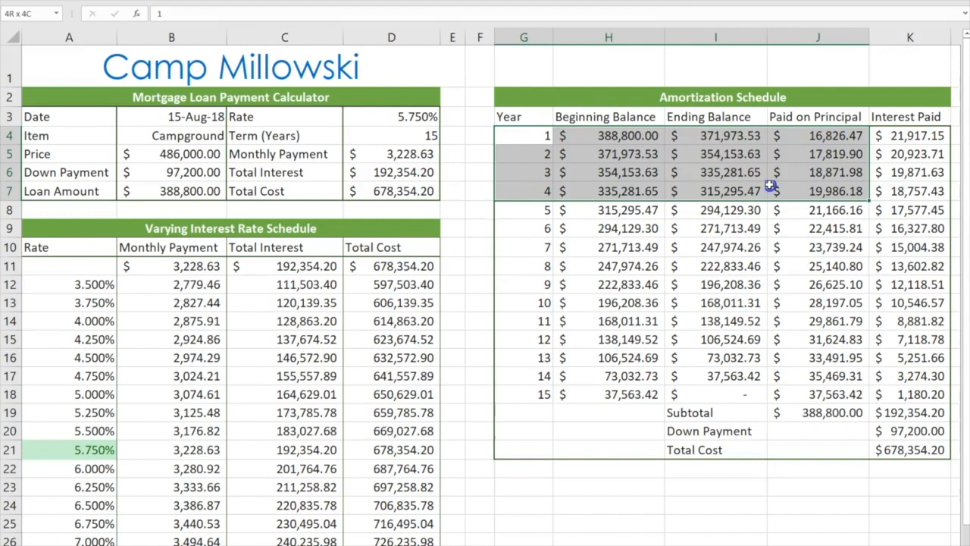
left_click_drag(770, 186, 891, 449)
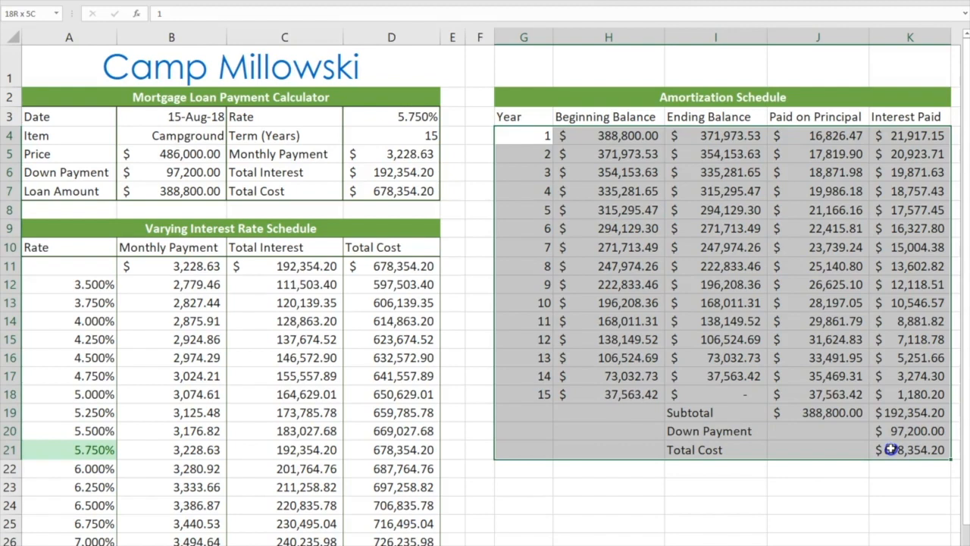
left_click_drag(891, 449, 891, 449)
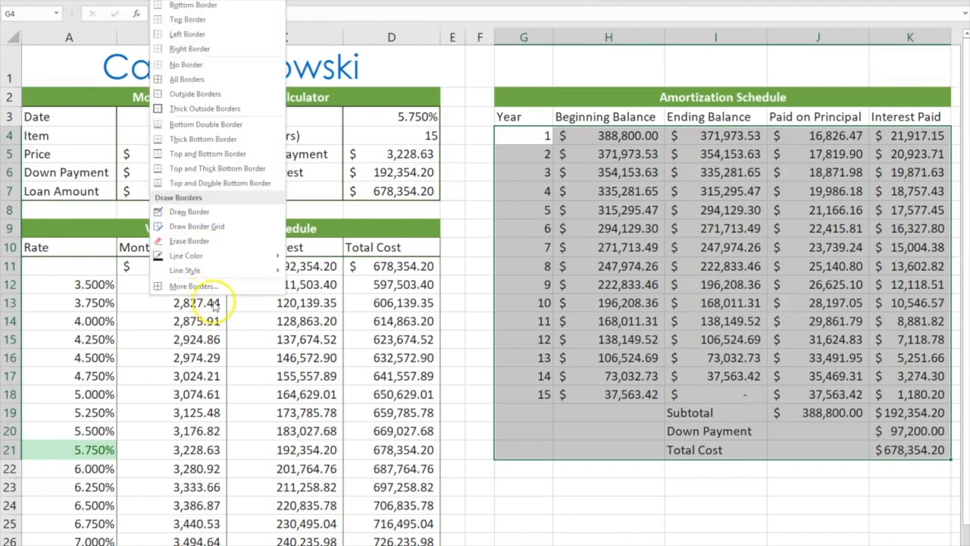
left_click(199, 289)
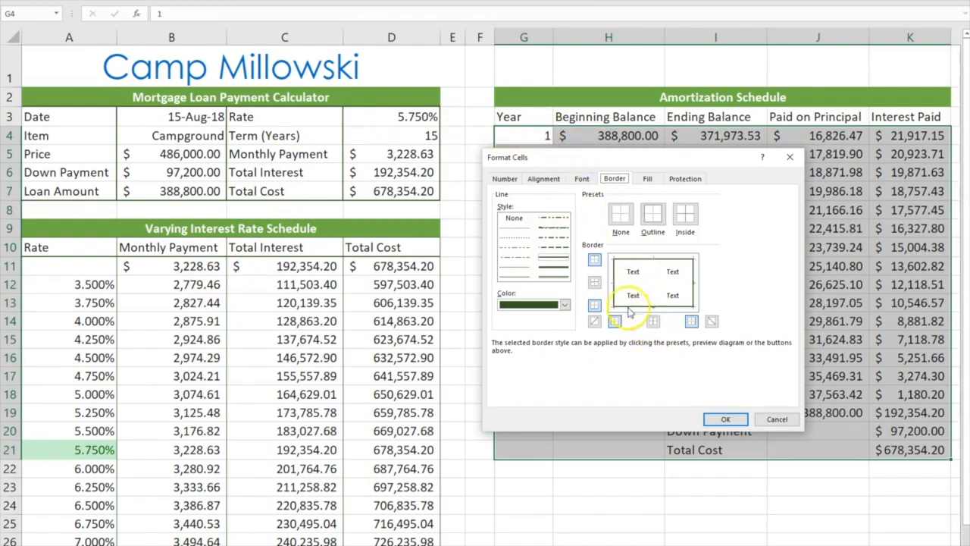
left_click(513, 219)
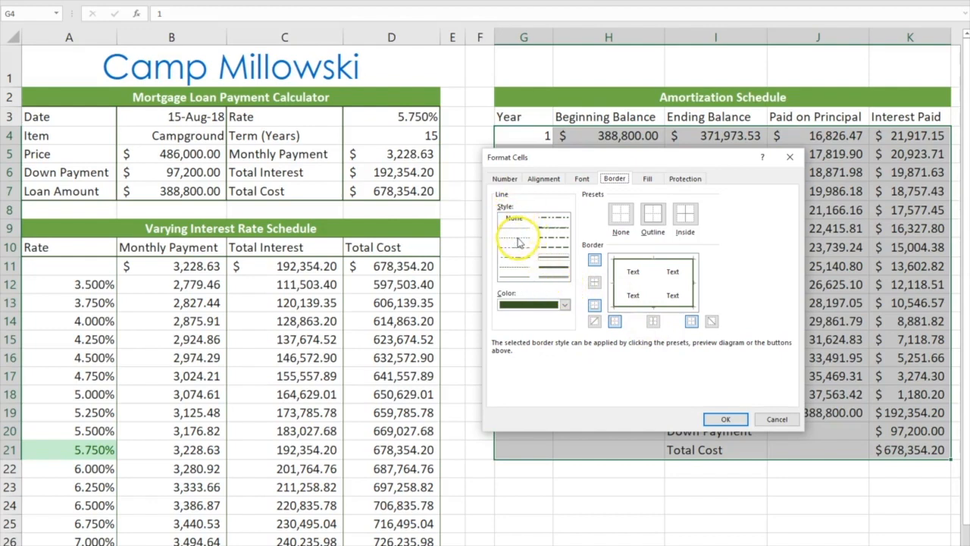
left_click(514, 277)
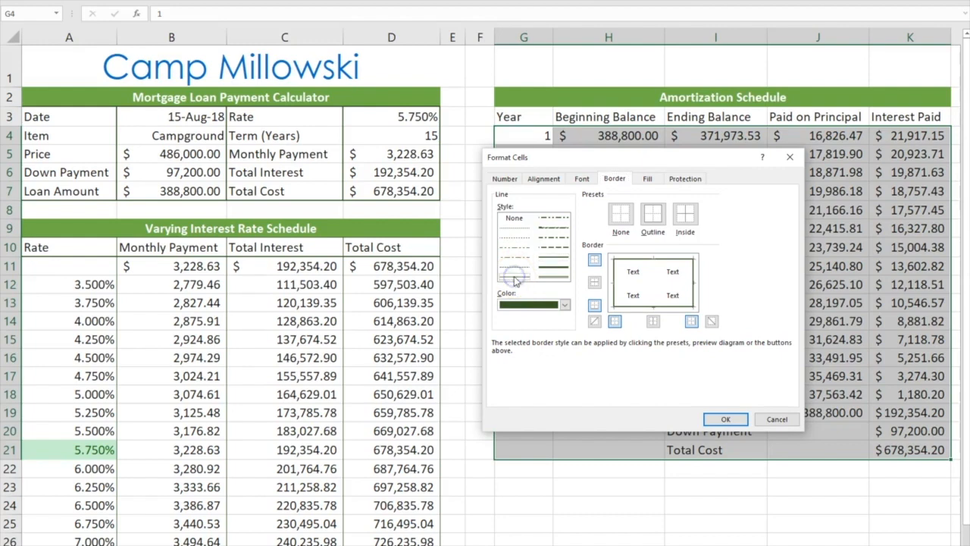
left_click(643, 320)
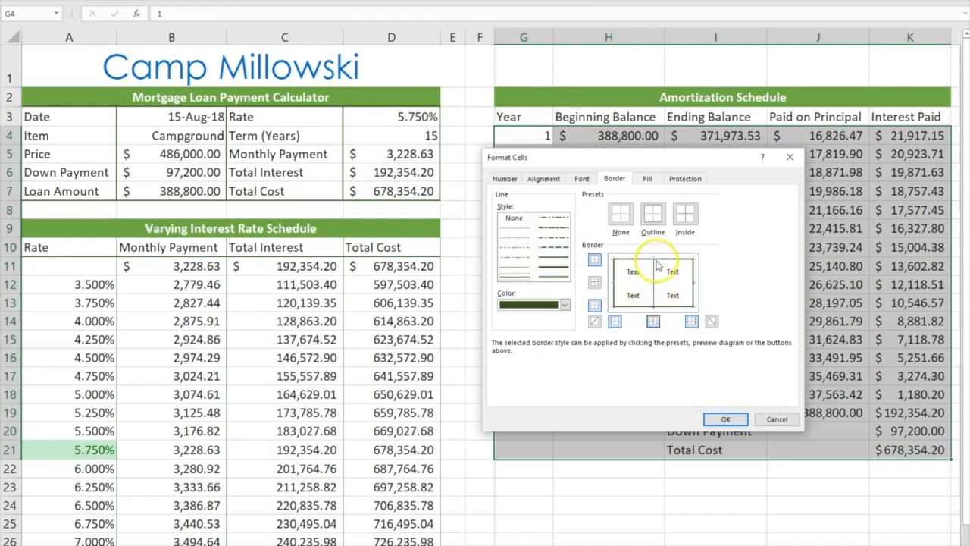
left_click(726, 419)
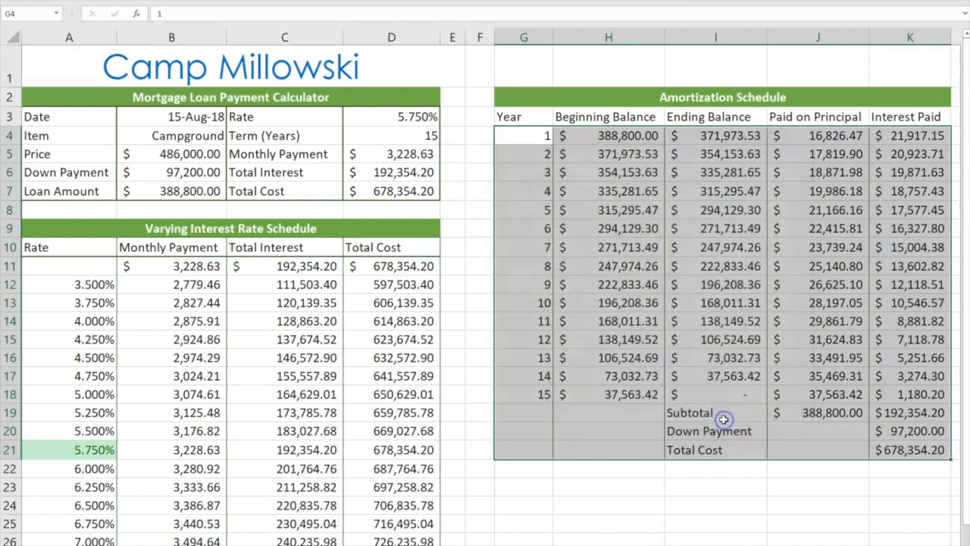
left_click(679, 508)
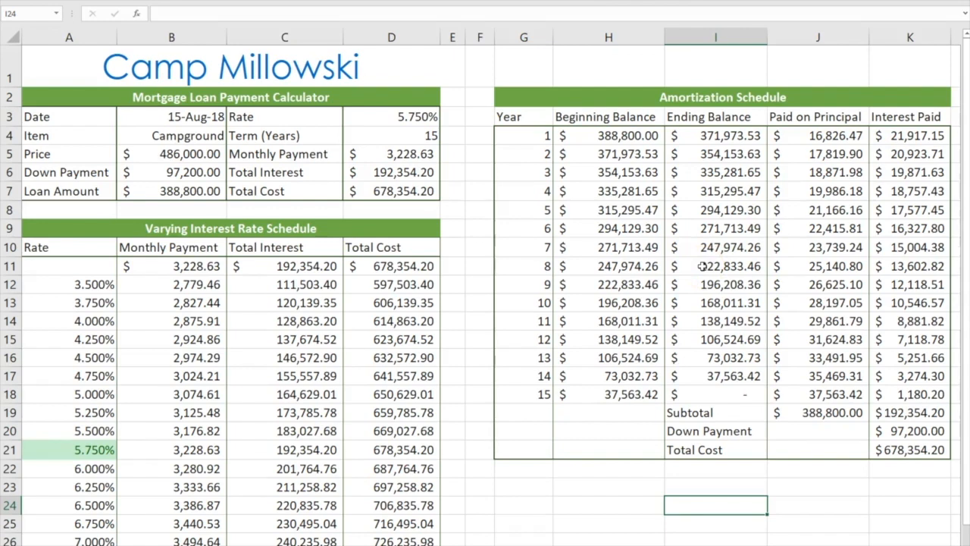
Review the border settings applied to the amortization range G4:K21.
left_click_drag(523, 135, 906, 446)
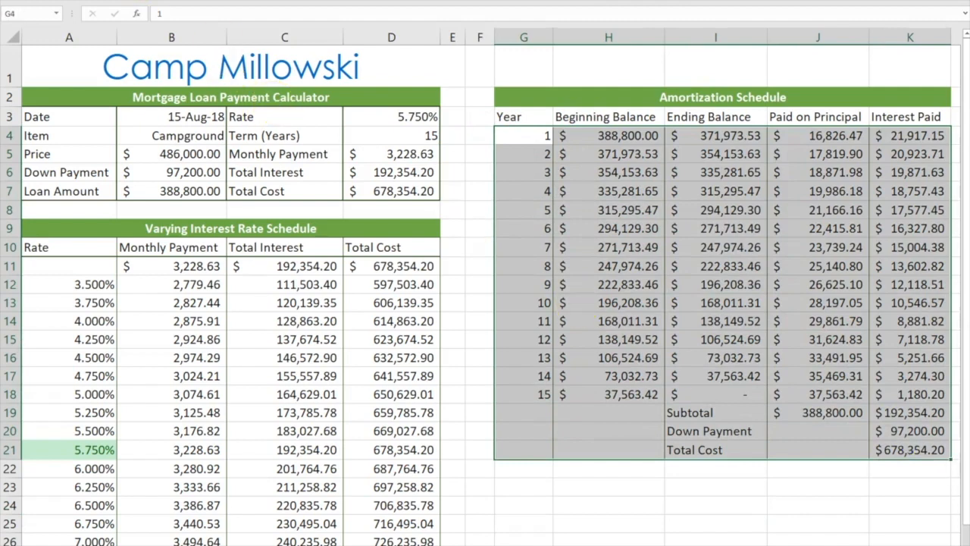
left_click(168, 0)
left_click(207, 288)
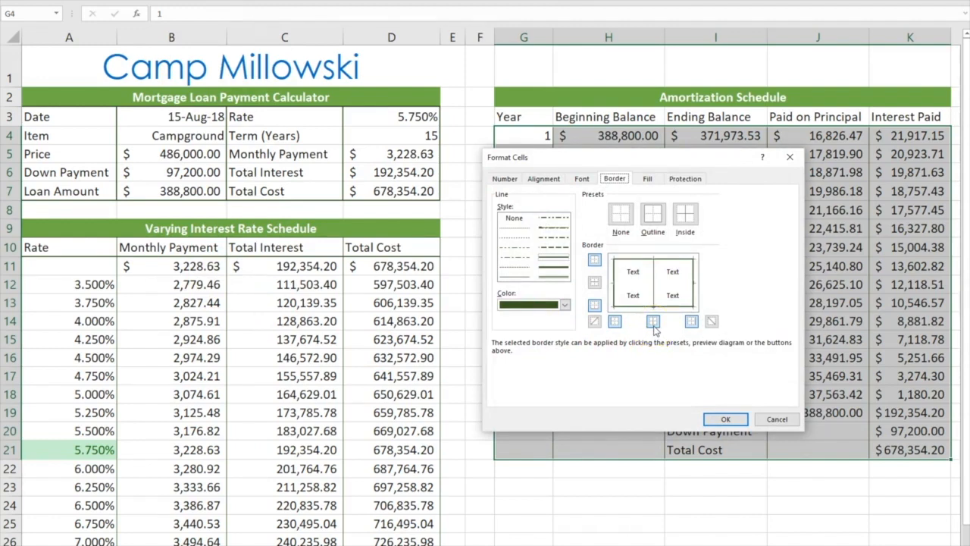
left_click(725, 419)
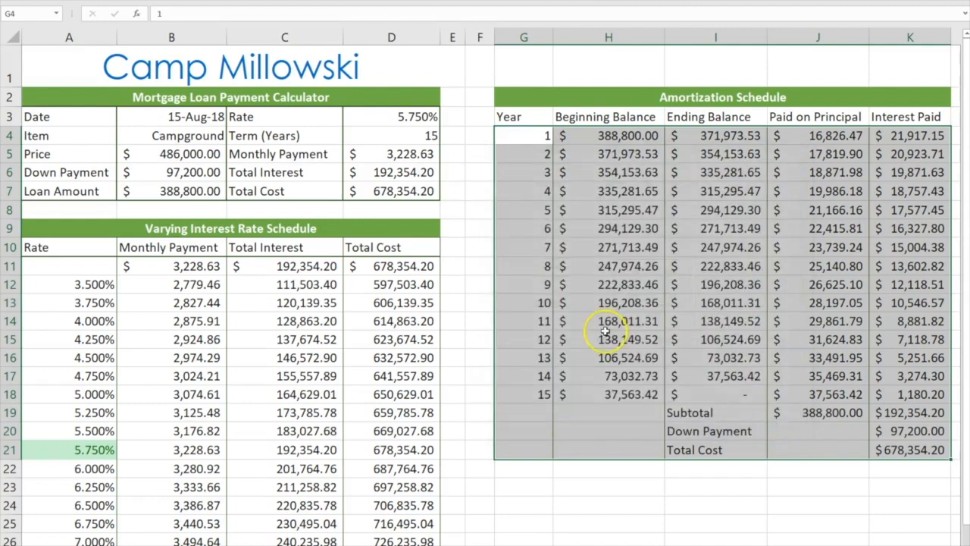
left_click(471, 213)
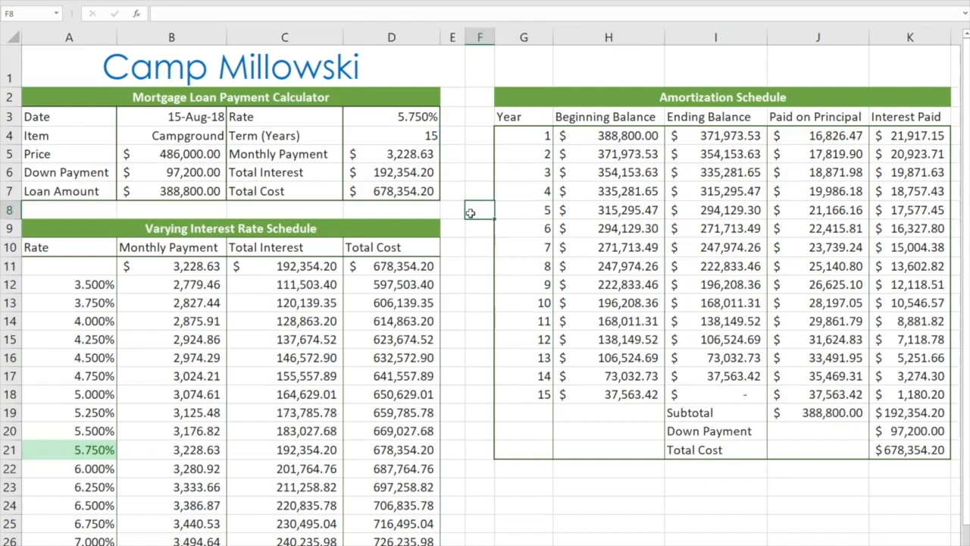
Apply a thin solid dark green top border to the year 1 row G4:K4 of the amortization schedule.
left_click(518, 135)
left_click_drag(523, 135, 776, 135)
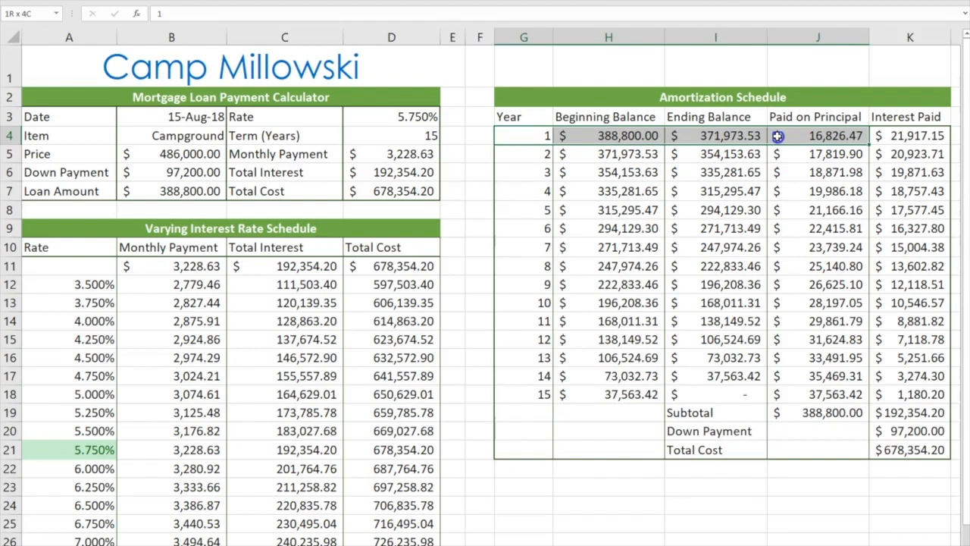
left_click_drag(778, 136, 897, 137)
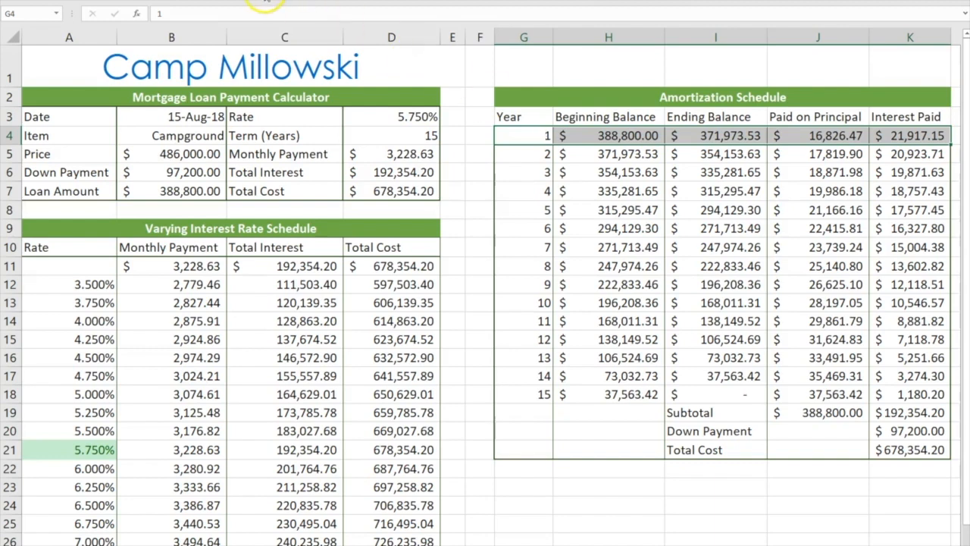
left_click(155, 1)
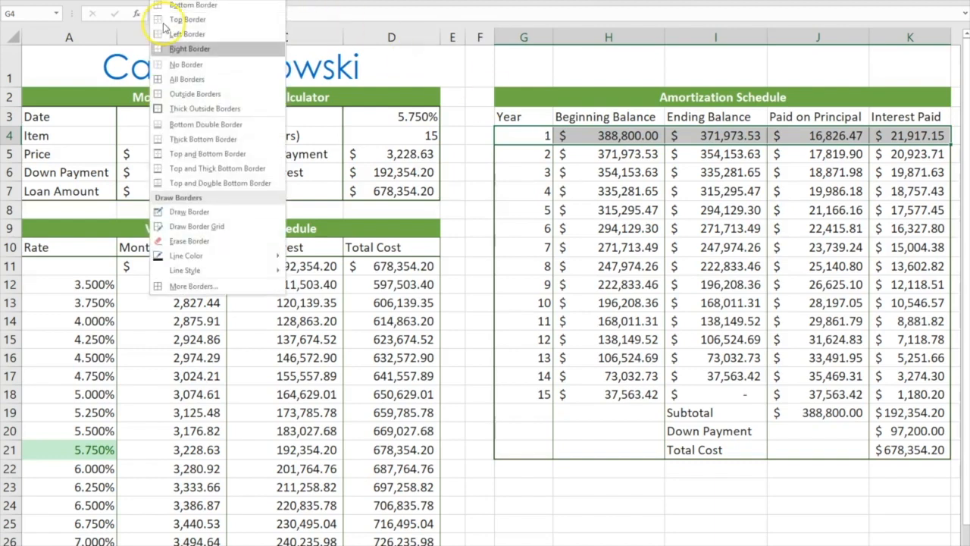
left_click(186, 301)
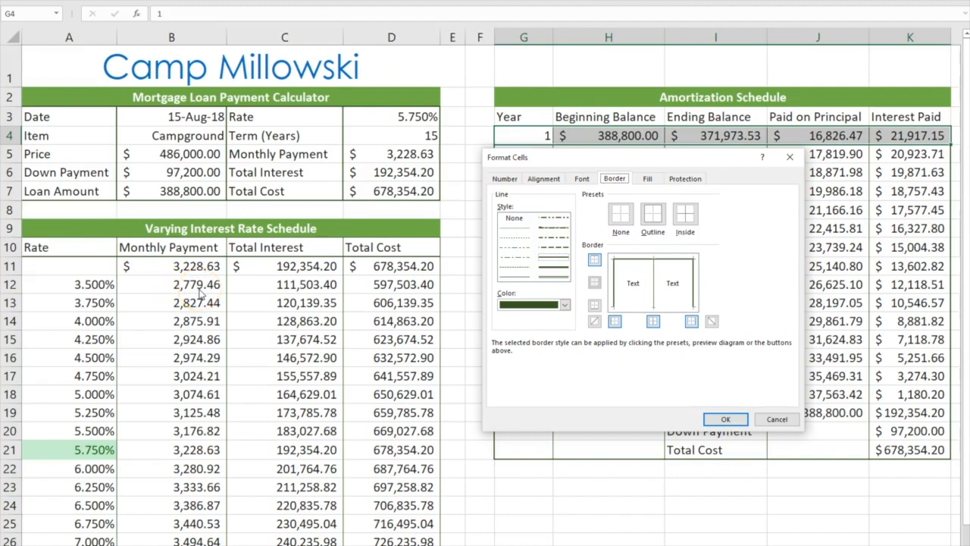
left_click(595, 261)
left_click(517, 276)
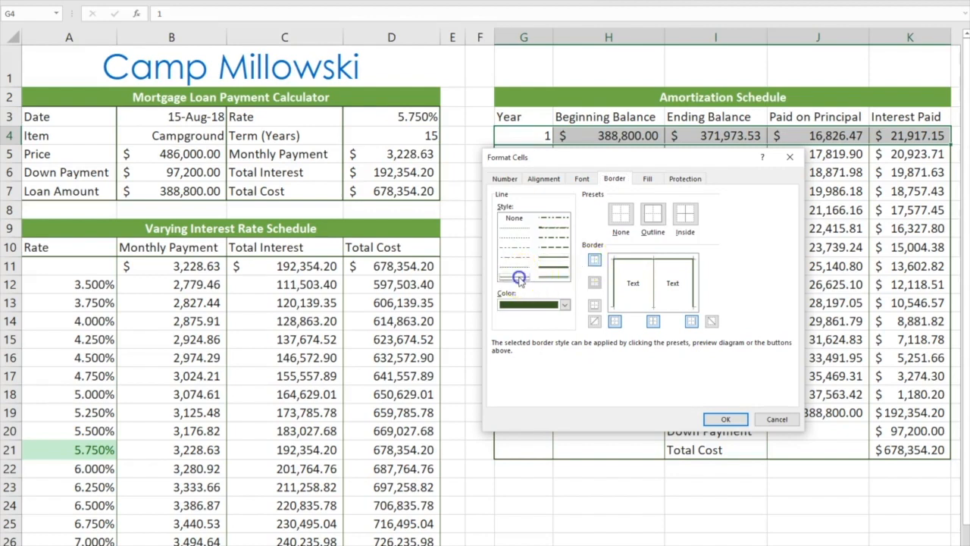
left_click(594, 261)
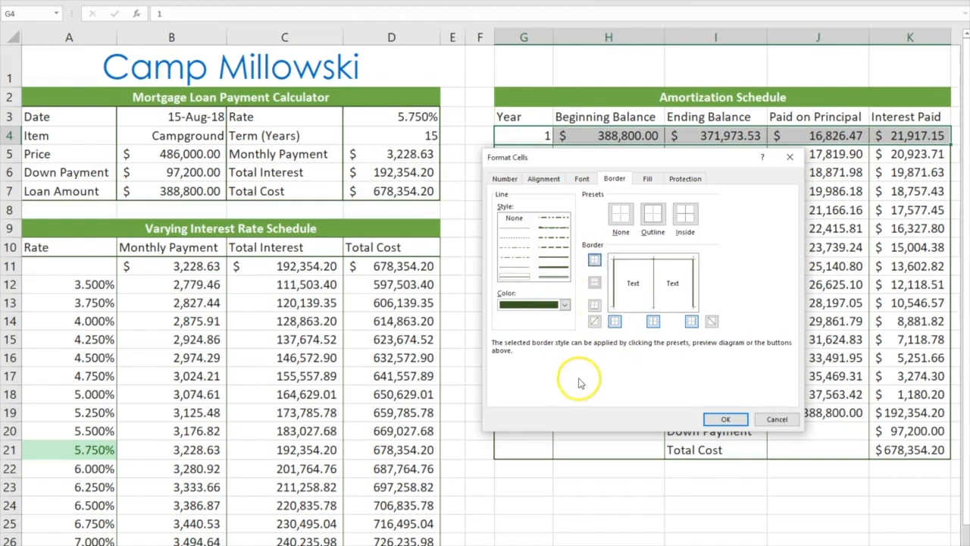
left_click(726, 420)
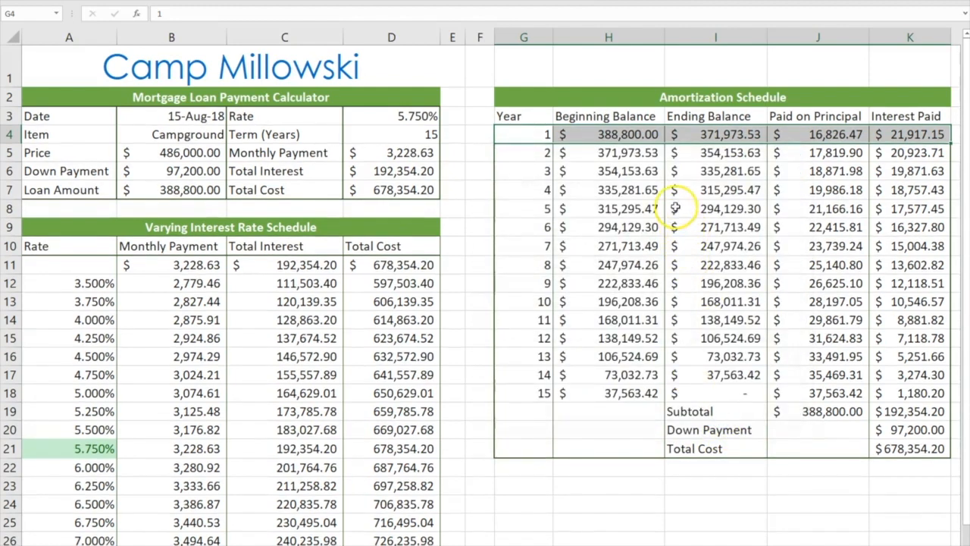
Add a thin solid dark green bottom border to the year 15 row G18:K18 of the amortization schedule.
mouse_move(520, 134)
left_mouse_down()
mouse_move(823, 156)
mouse_move(903, 144)
mouse_move(900, 135)
mouse_move(536, 138)
left_mouse_up()
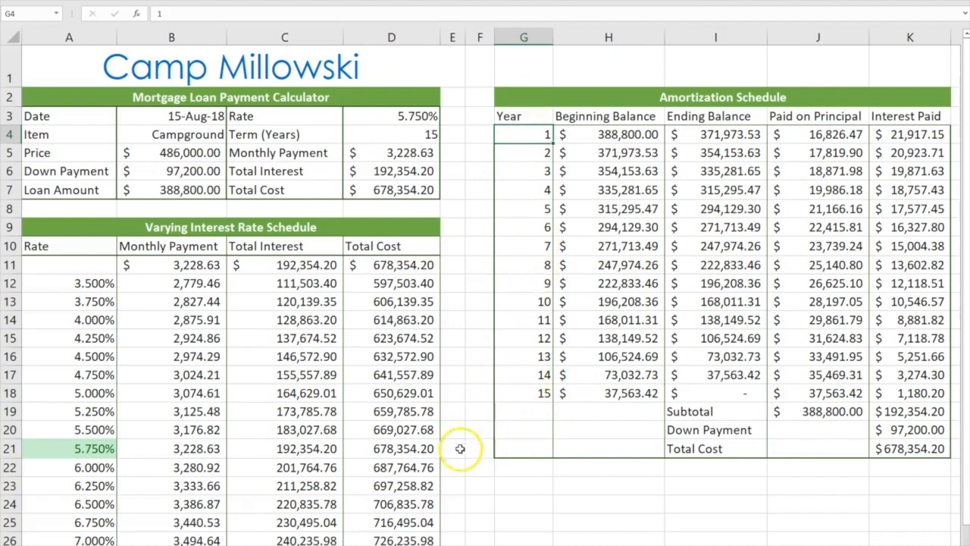
left_click(539, 391)
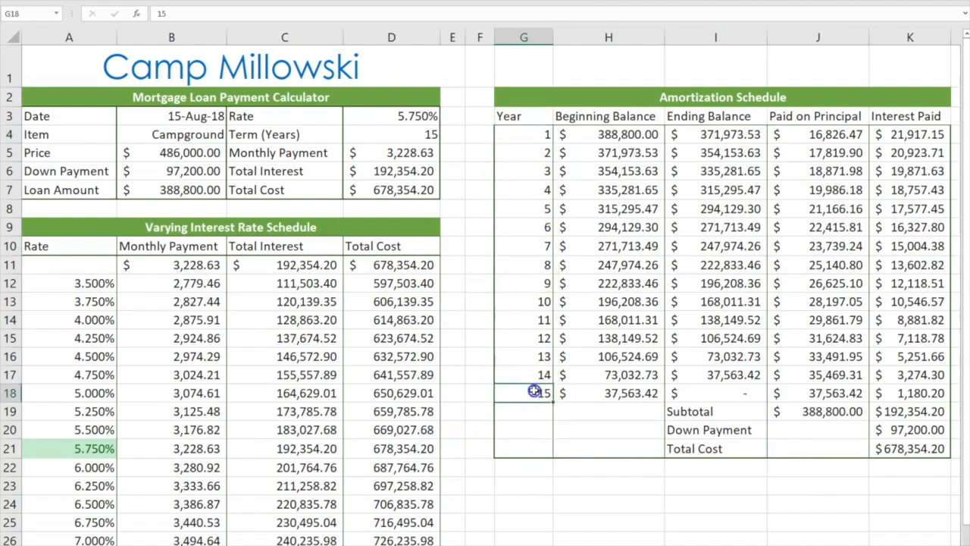
left_click_drag(552, 389, 902, 393)
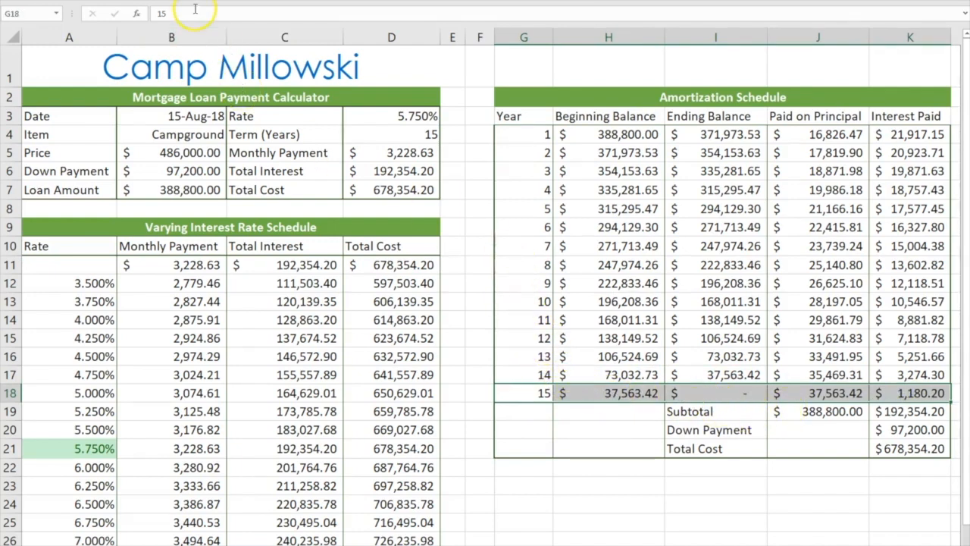
left_click(165, 1)
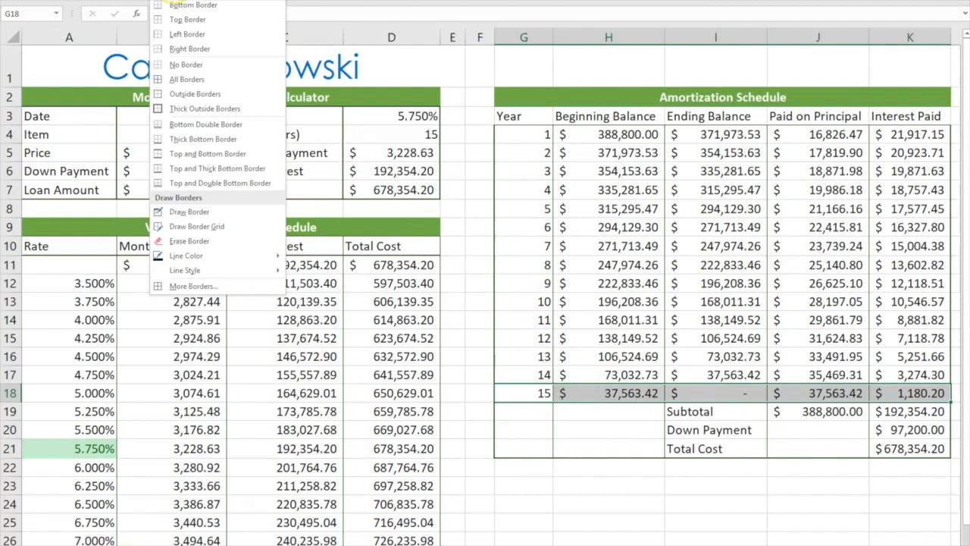
left_click(189, 286)
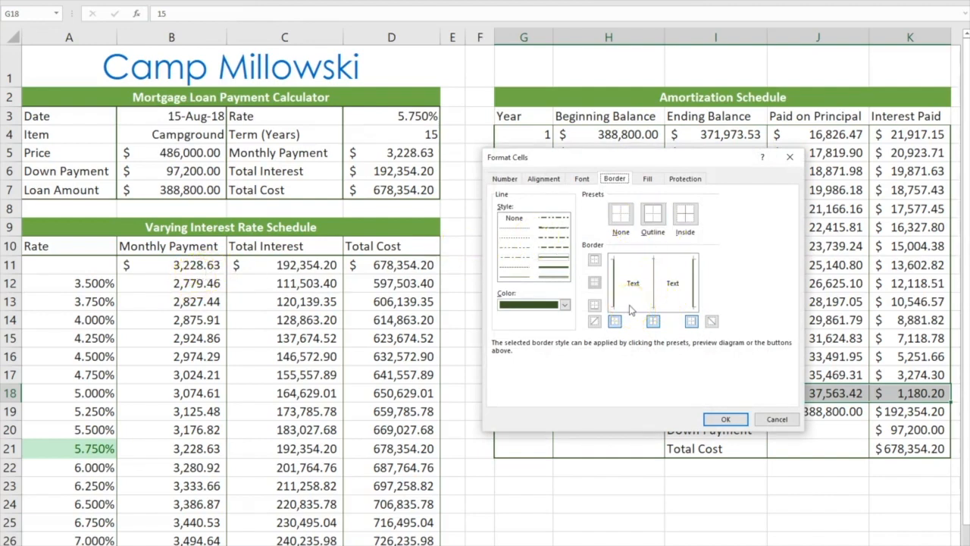
left_click(509, 276)
left_click(594, 304)
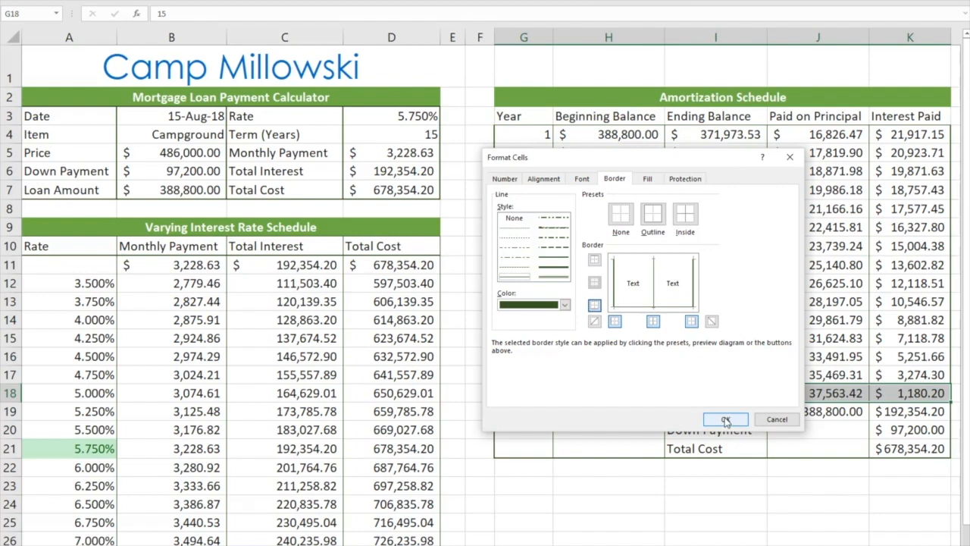
left_click(726, 419)
left_click(586, 410)
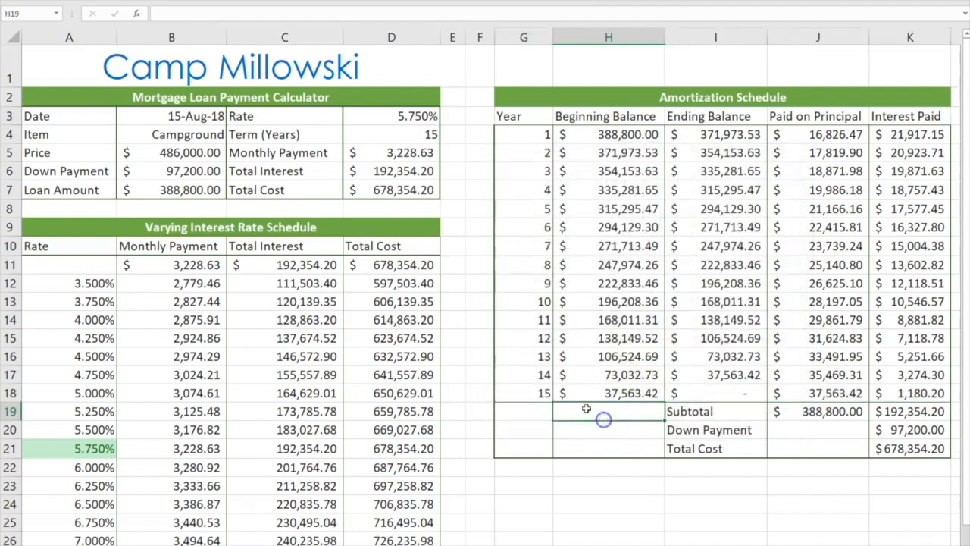
Reapply the thin solid dark green bottom border to the year 15 row G18:K18.
left_click_drag(523, 391, 959, 373)
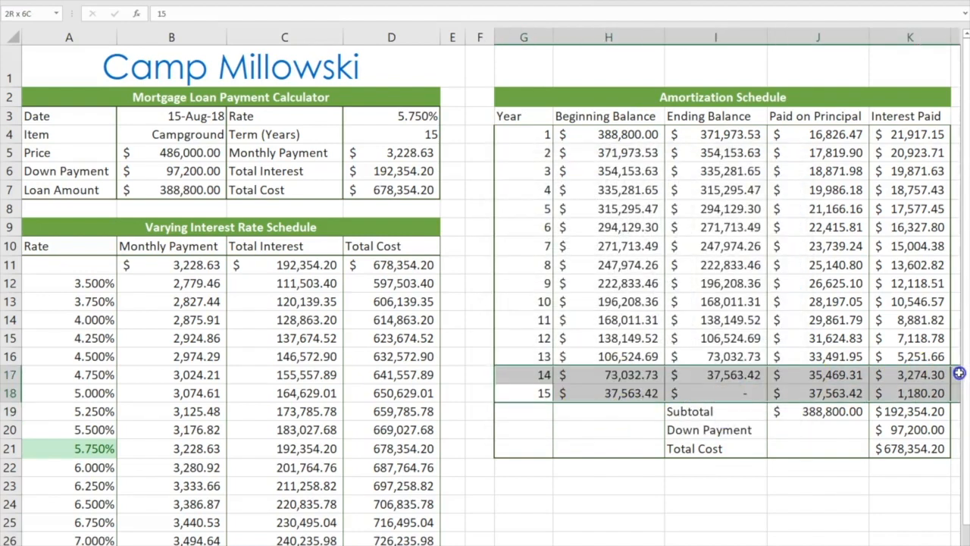
left_click_drag(538, 392, 914, 392)
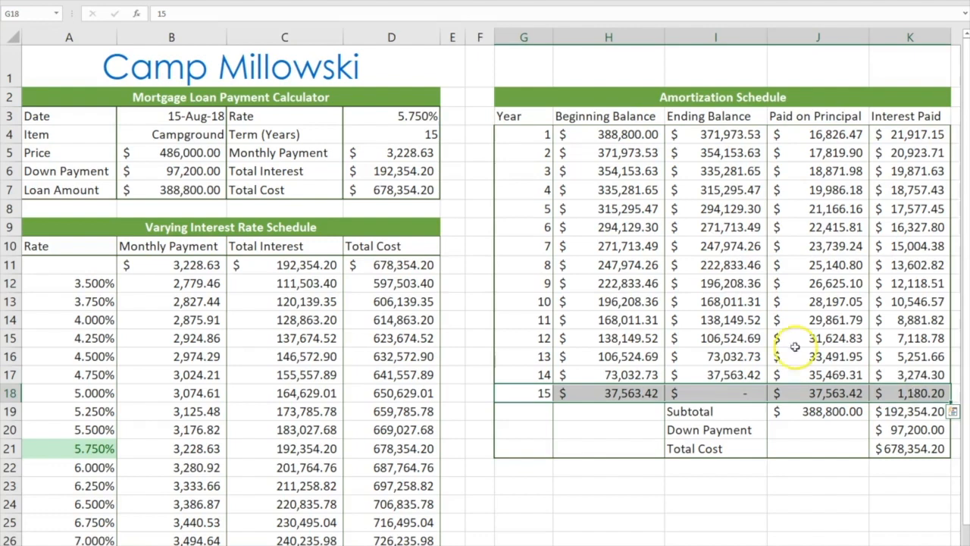
left_click(538, 393)
left_click_drag(538, 393, 897, 395)
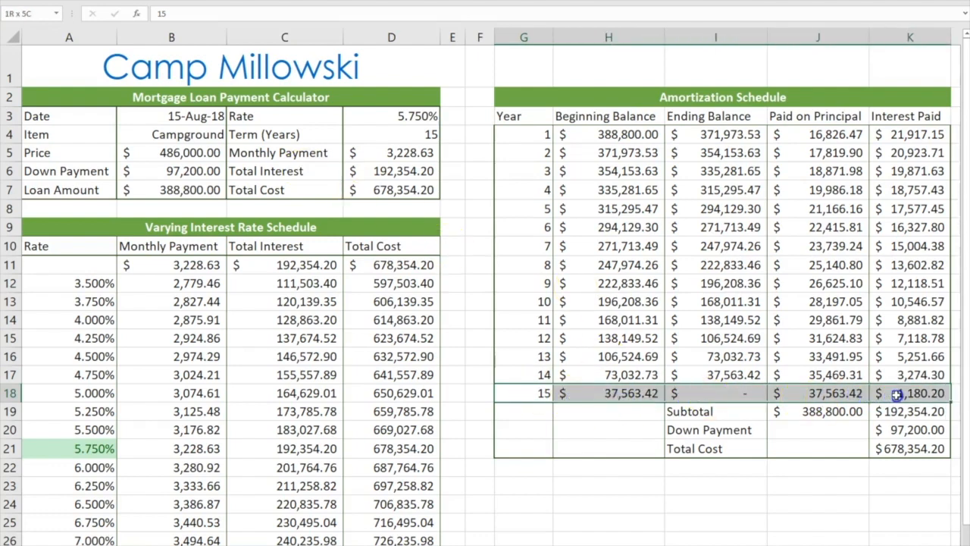
left_click_drag(897, 395, 897, 394)
left_click(163, 0)
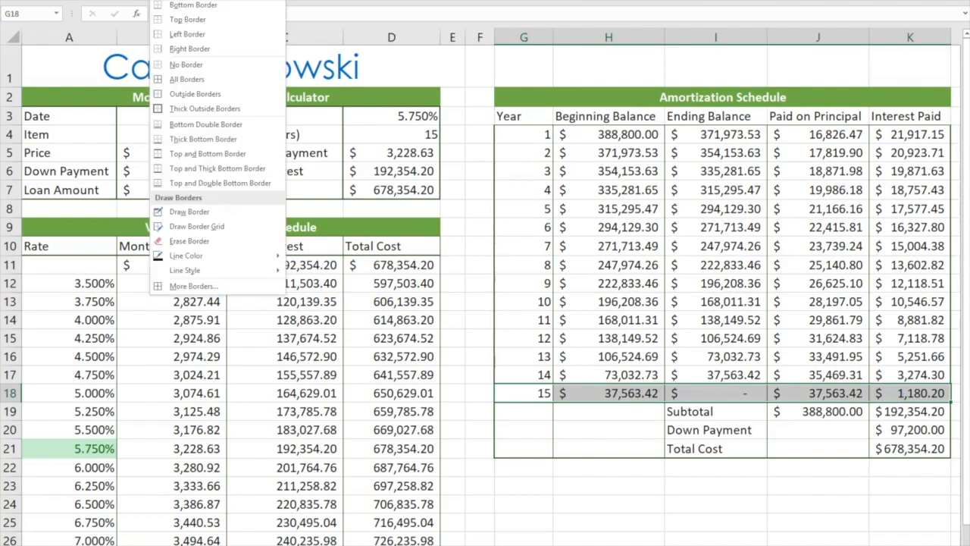
left_click(190, 287)
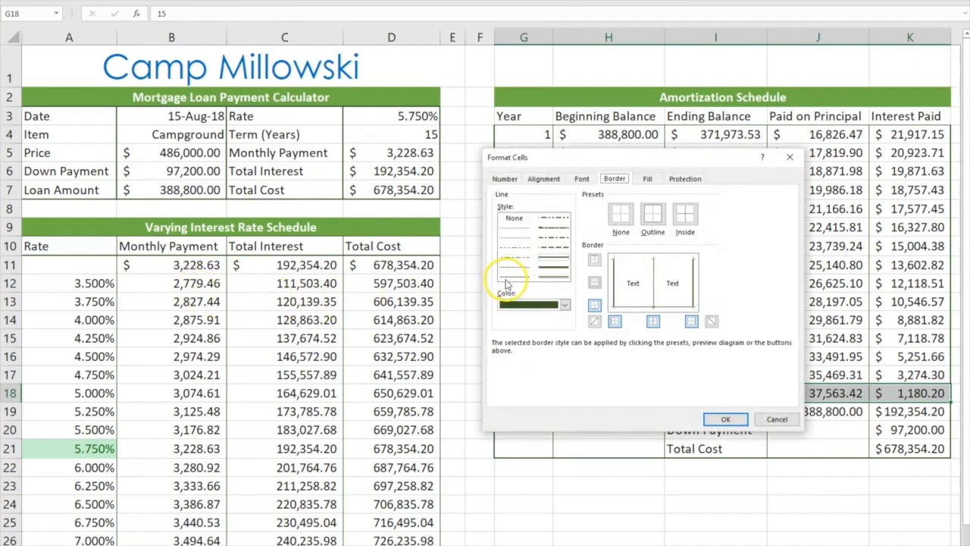
left_click(515, 280)
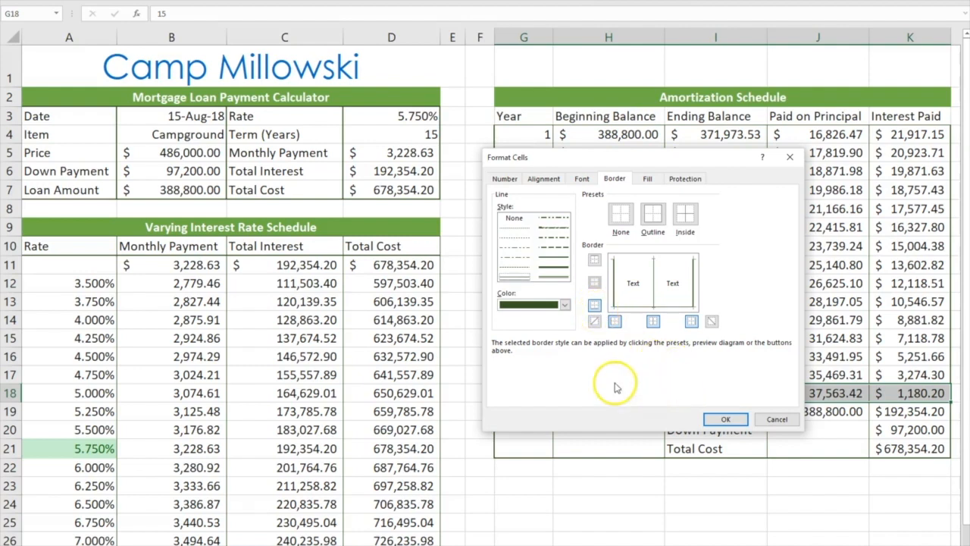
left_click(595, 307)
left_click(593, 306)
left_click(717, 418)
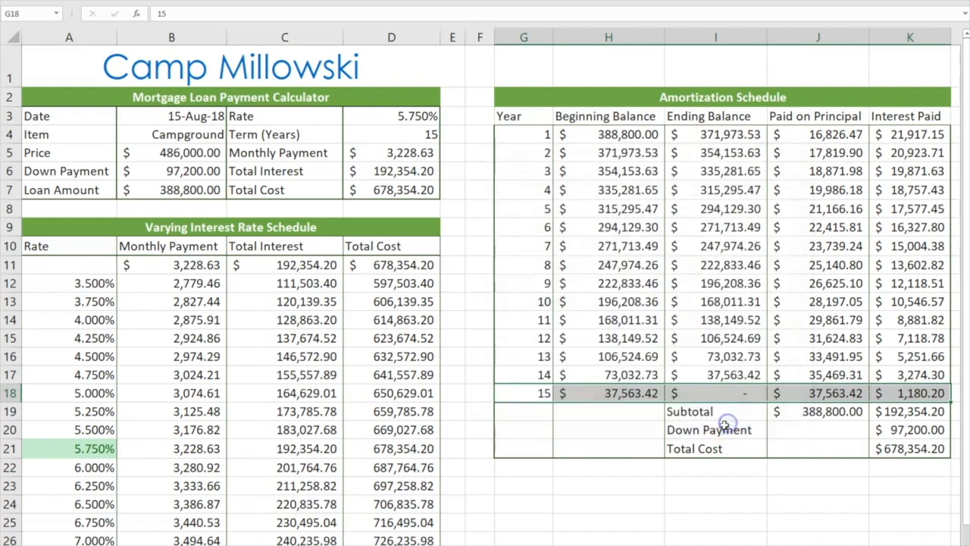
left_click(679, 502)
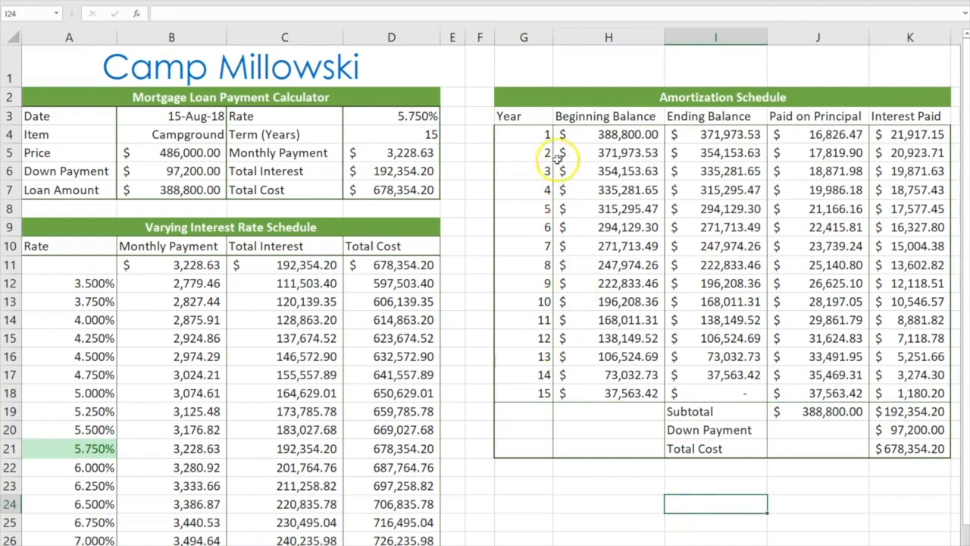
left_click_drag(530, 137, 904, 141)
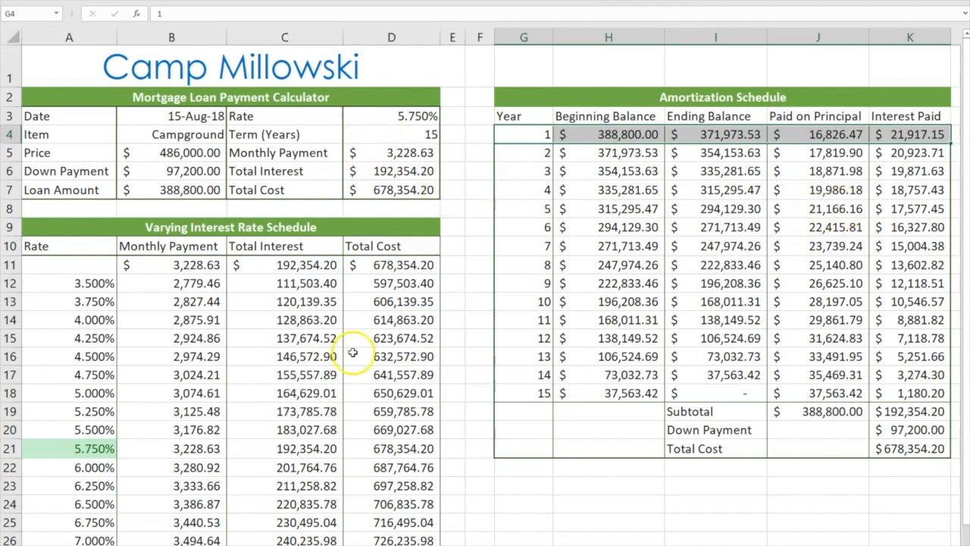
key("alt+Tab")
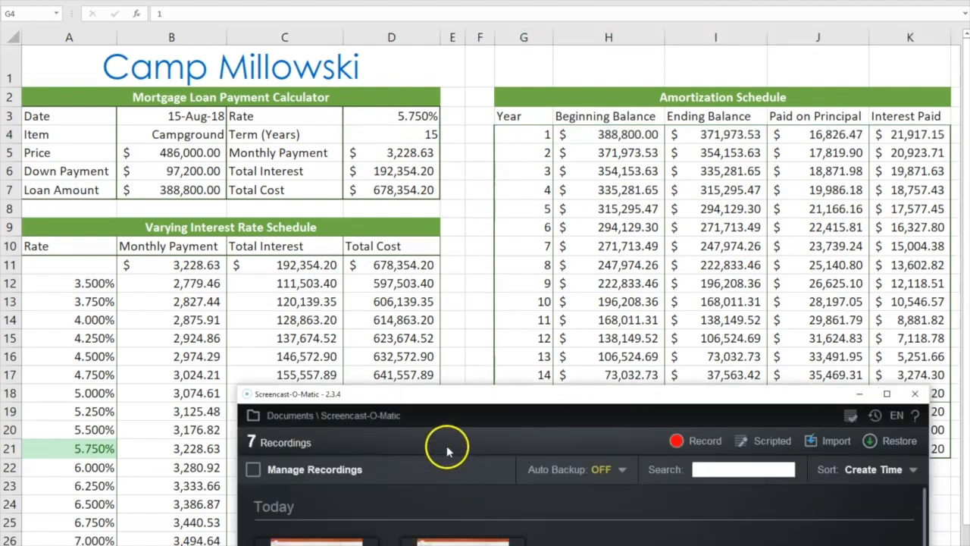
left_click_drag(511, 390, 429, 2)
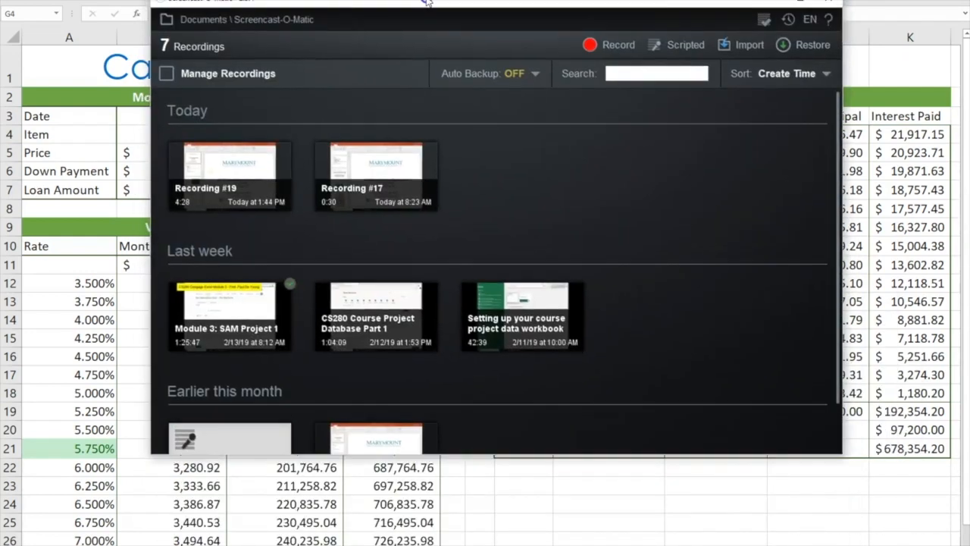
left_click(614, 46)
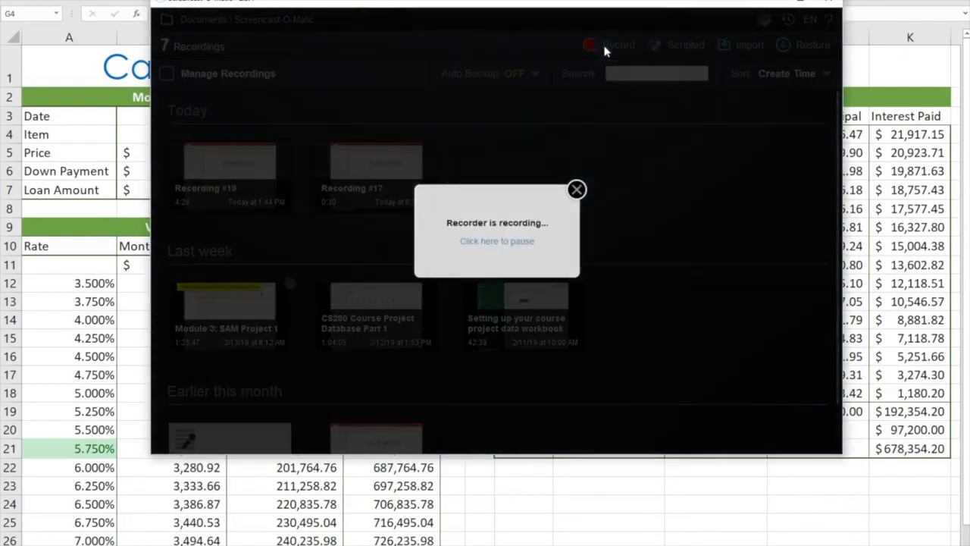
left_click(578, 190)
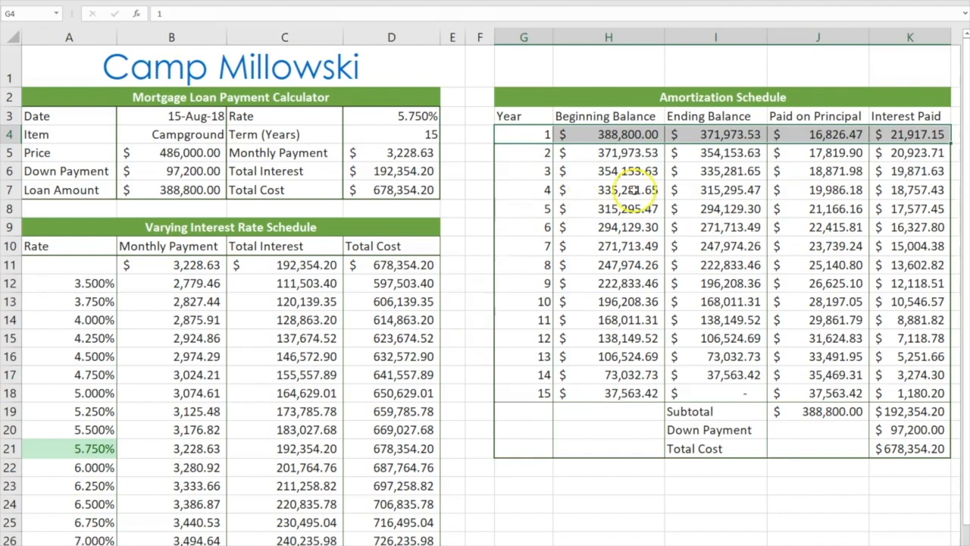
left_click(609, 134)
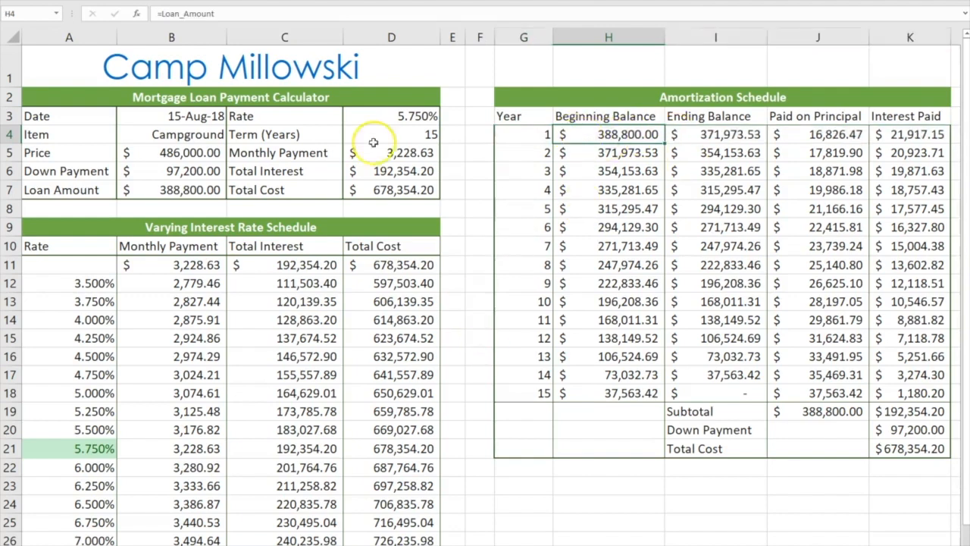
left_click(422, 118)
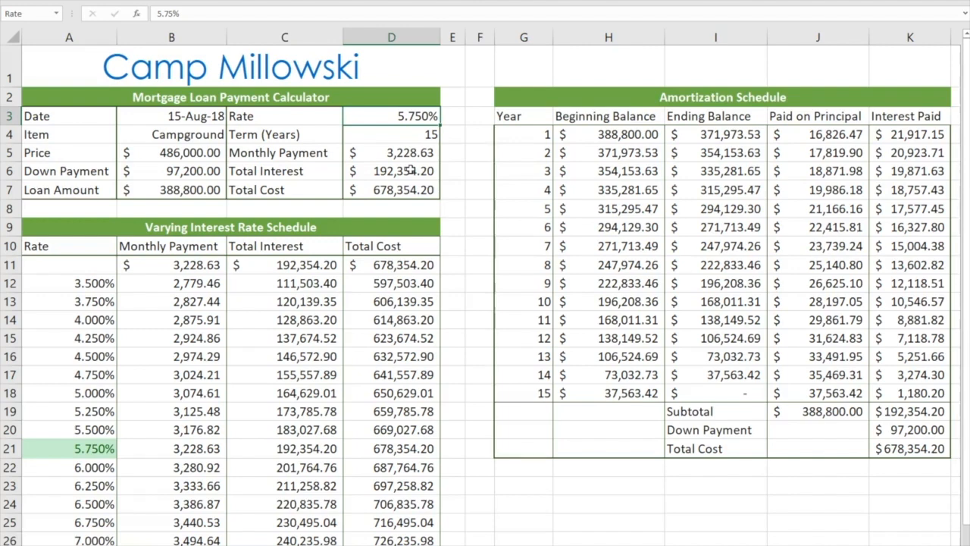
Define the workbook-scoped name Mortgage_Payment for the loan payment calculator range A2:D7.
left_click_drag(76, 96, 352, 191)
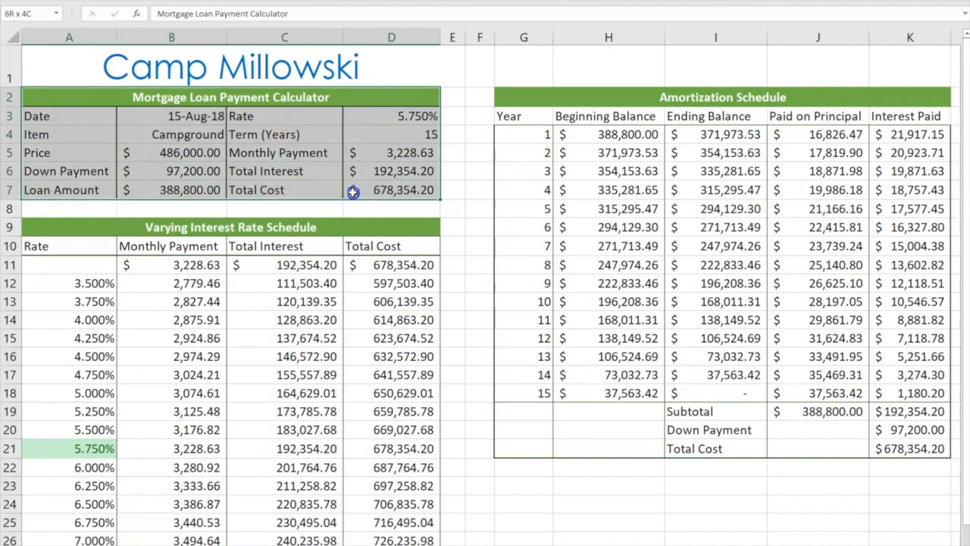
left_click_drag(353, 192, 353, 192)
left_click(440, 1)
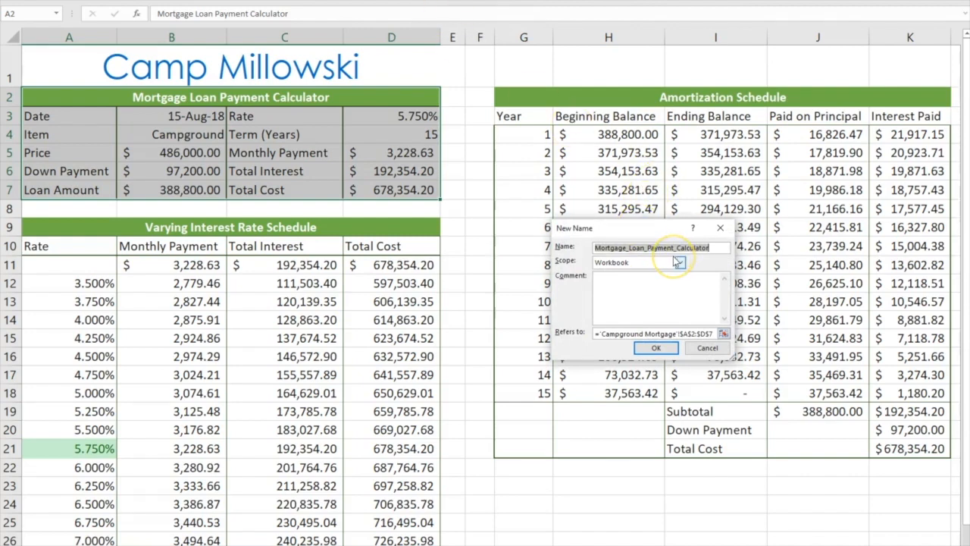
left_click(633, 248)
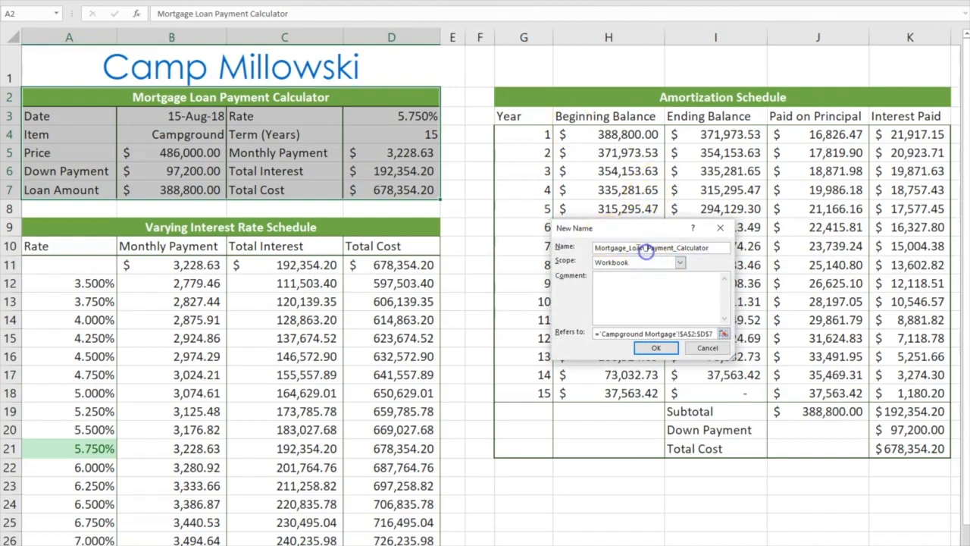
left_click_drag(629, 248, 650, 244)
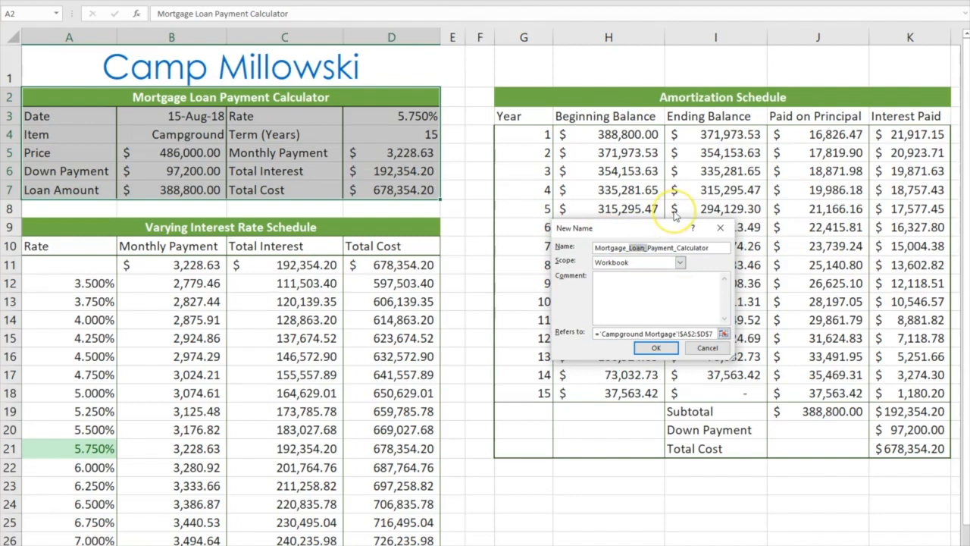
key("Delete")
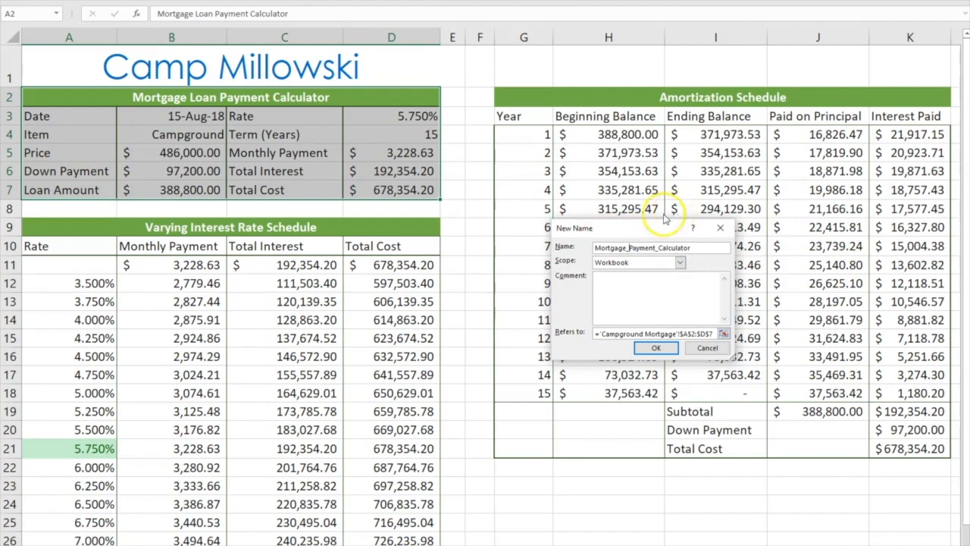
left_click_drag(654, 247, 701, 245)
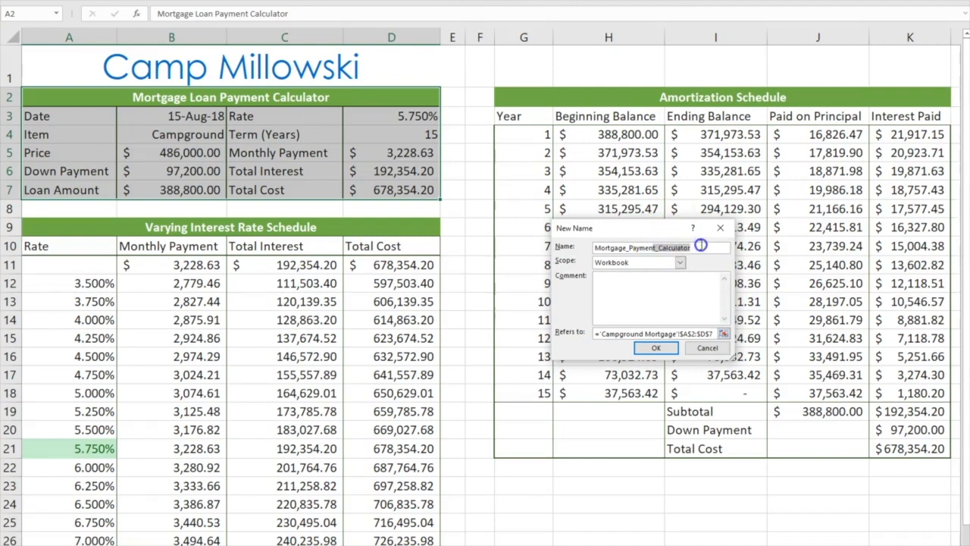
key("Delete")
left_click(609, 250)
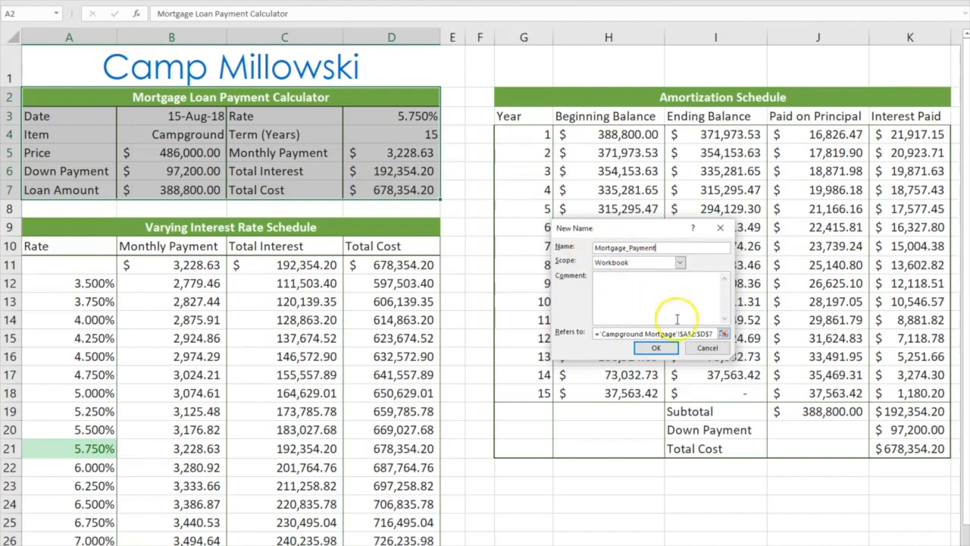
left_click(657, 348)
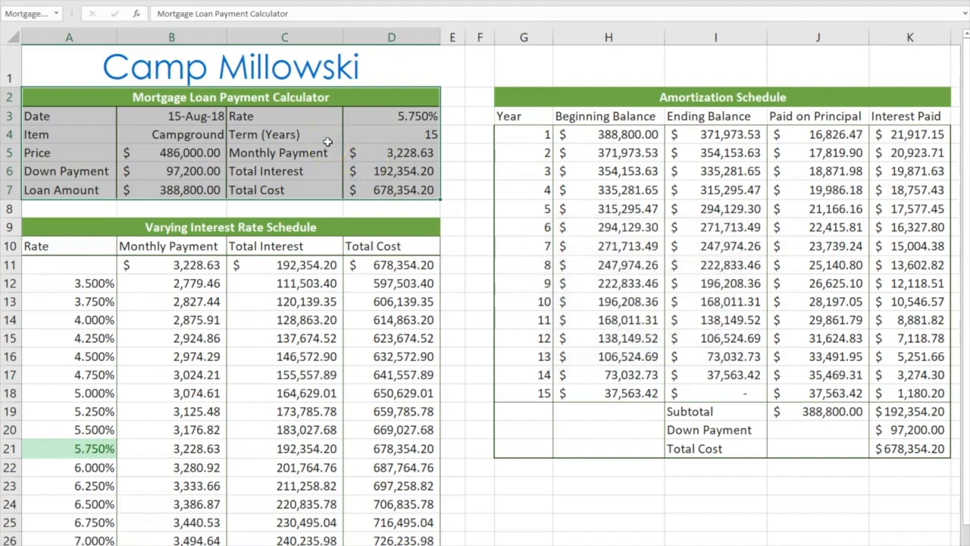
Check the workbook's list of defined names for the new calculator range name.
left_click(56, 13)
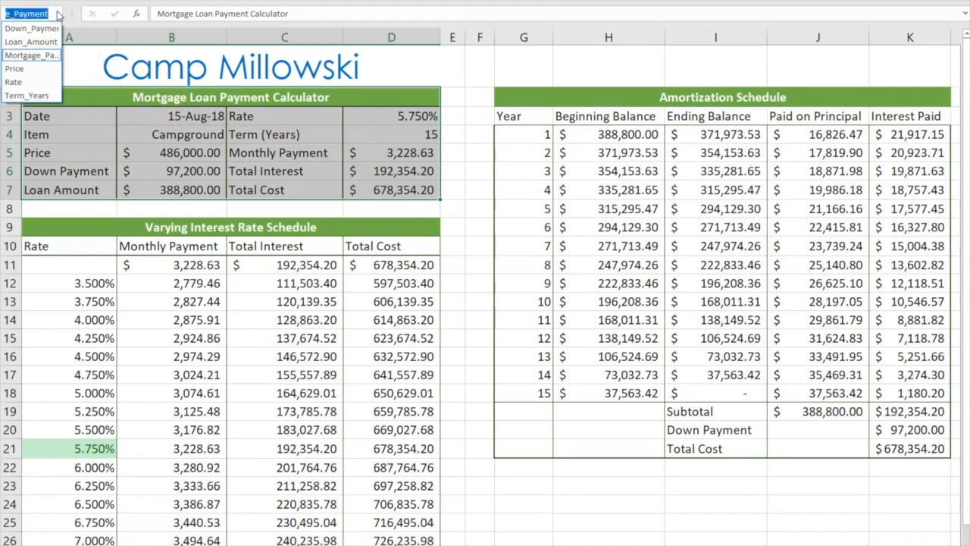
left_click(57, 12)
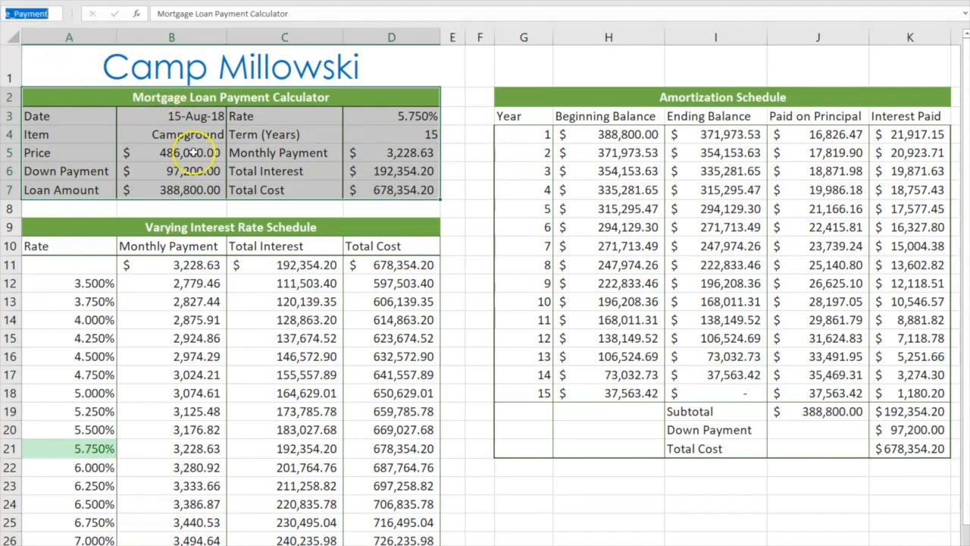
left_click(203, 283)
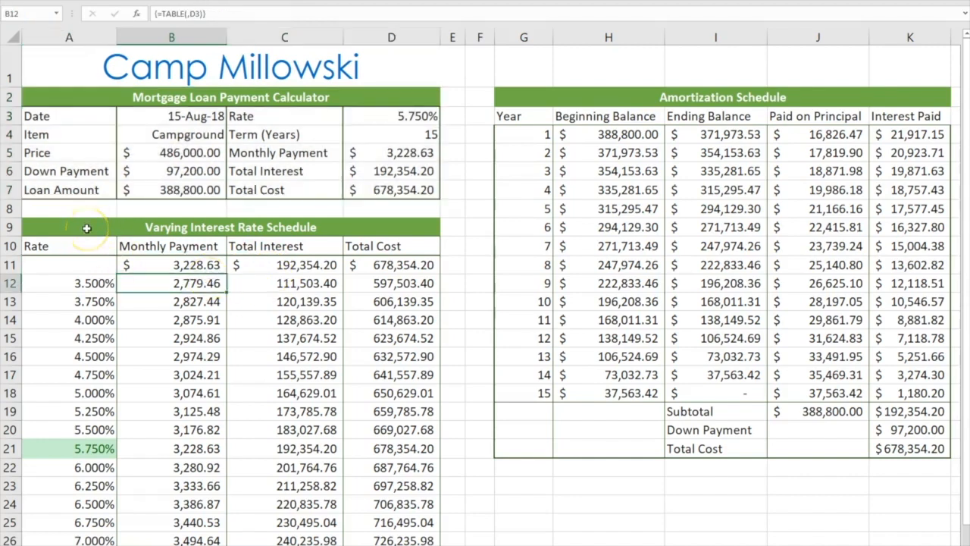
Define the workbook-scoped name Interest_Rate_Schedule for the varying interest rate table A9:D26.
left_click_drag(97, 231, 367, 537)
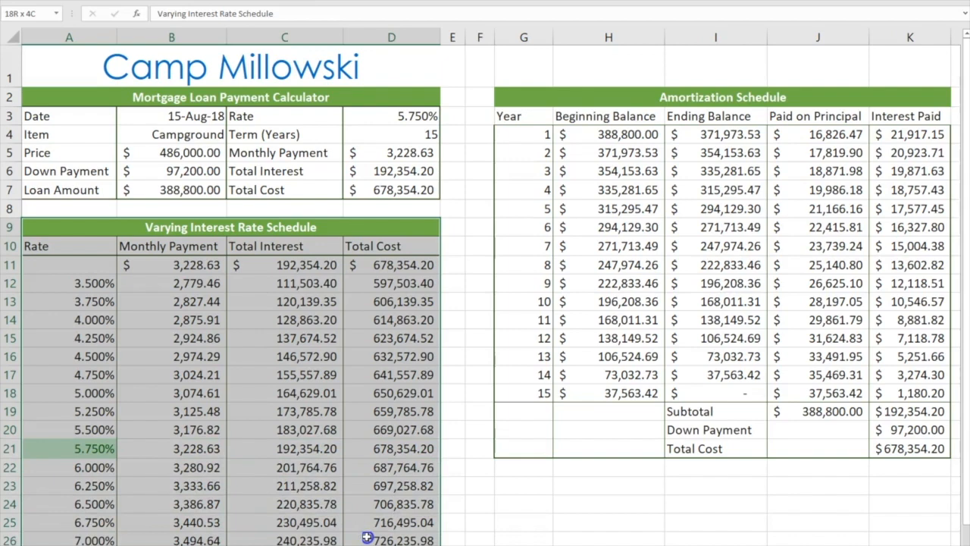
left_click_drag(366, 537, 367, 537)
key("alt+m")
key("m")
key("d")
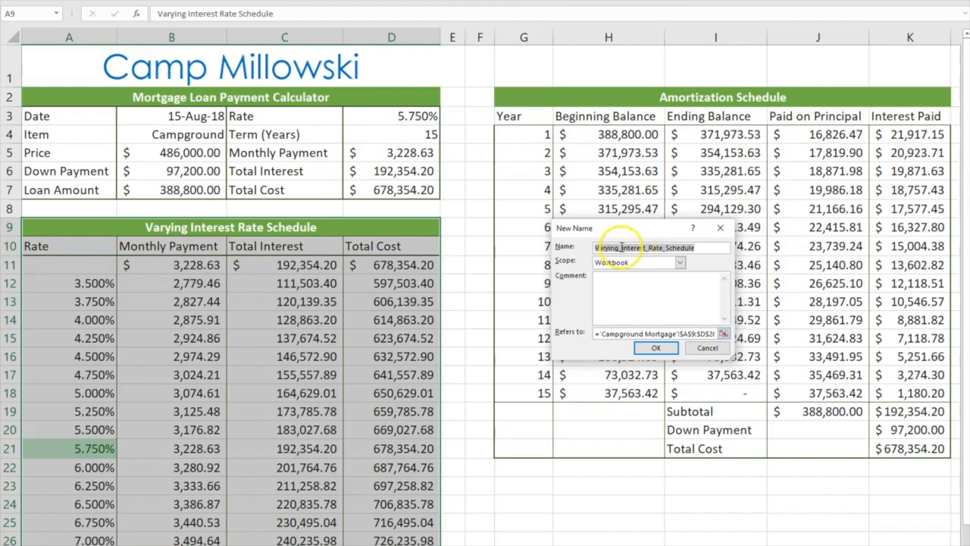
left_click_drag(622, 247, 571, 248)
key("Delete")
left_click(657, 347)
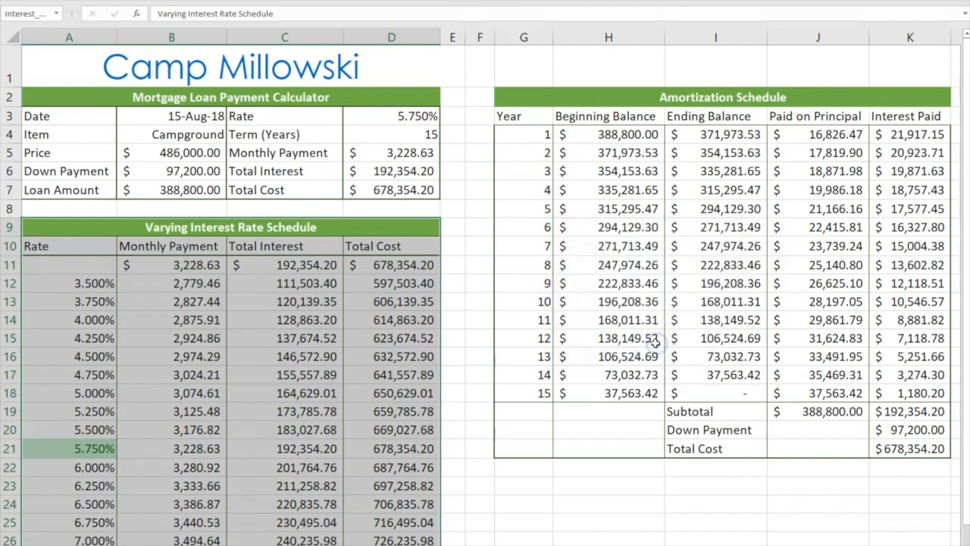
Define the workbook-scoped name Amortization_Schedule for the amortization table G2:K21.
left_click_drag(519, 98, 891, 451)
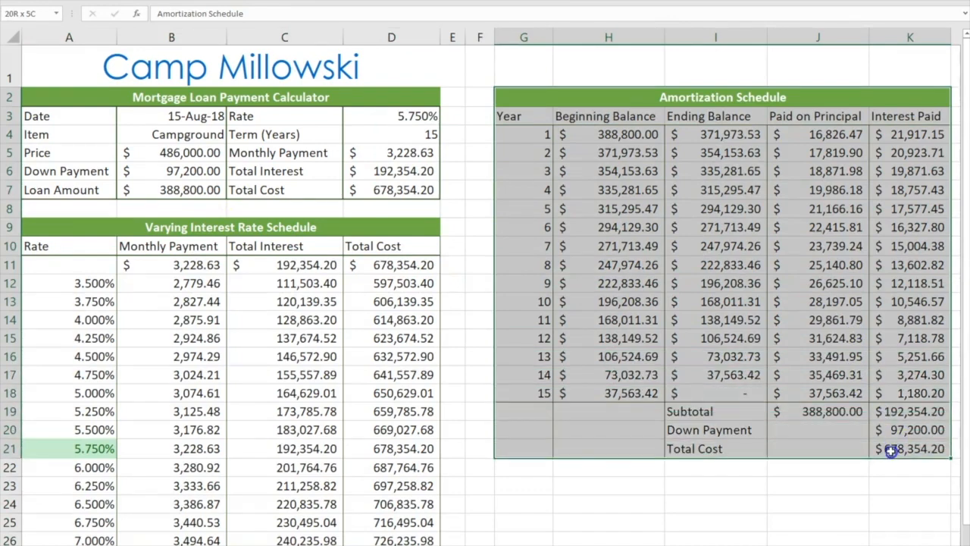
left_click_drag(891, 450, 891, 450)
left_click(540, 1)
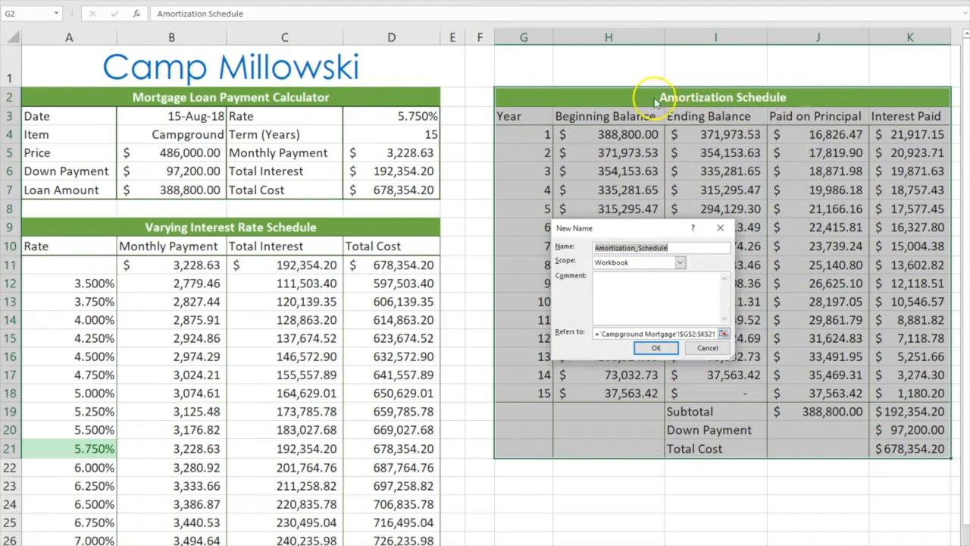
left_click(654, 350)
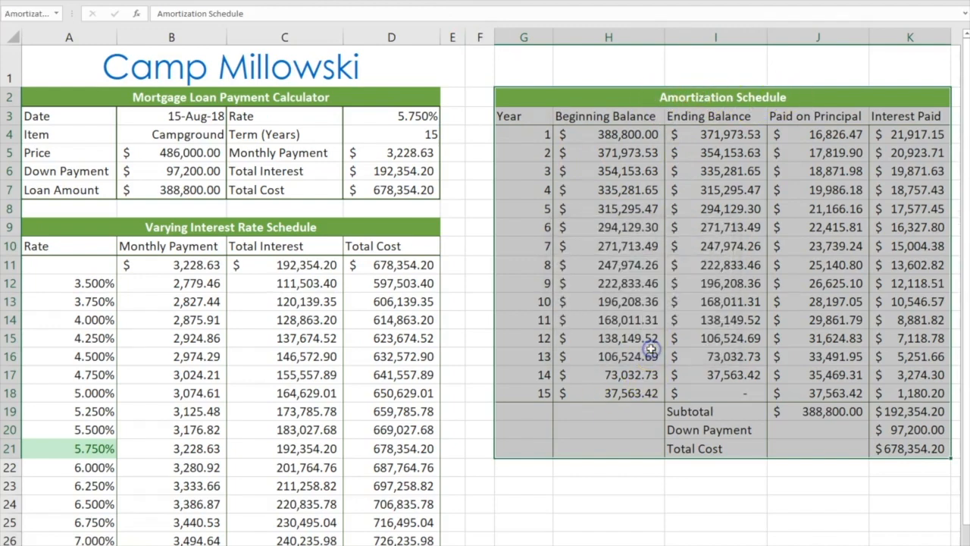
left_click(674, 506)
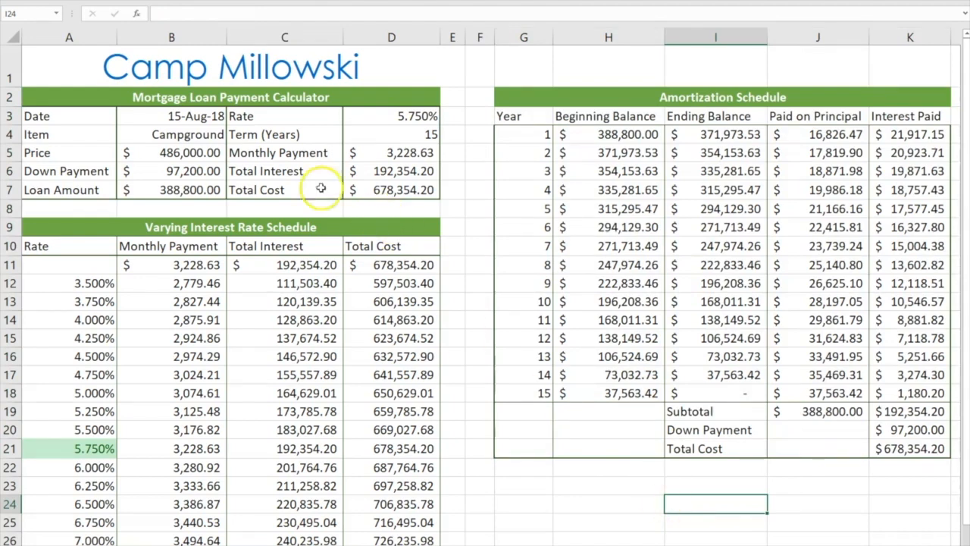
Select the calculator range A2:D7 and the amortization range G2:K21 in turn to check their assigned names.
left_click_drag(74, 94, 315, 186)
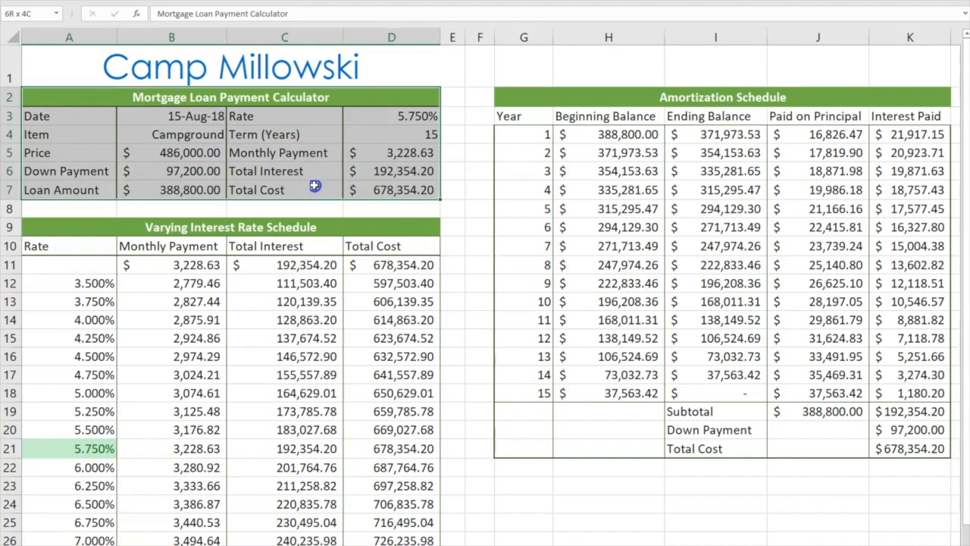
left_click_drag(315, 186, 315, 186)
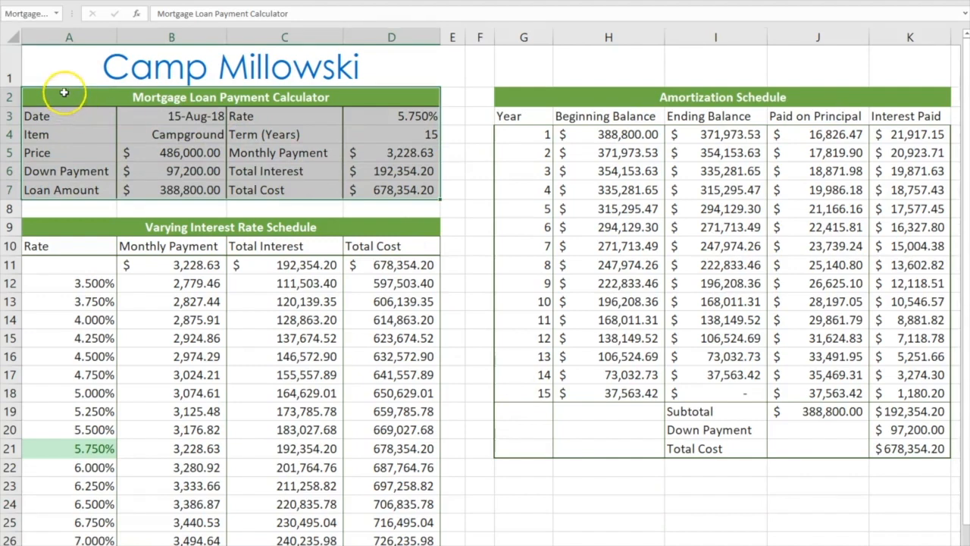
left_click_drag(538, 97, 935, 451)
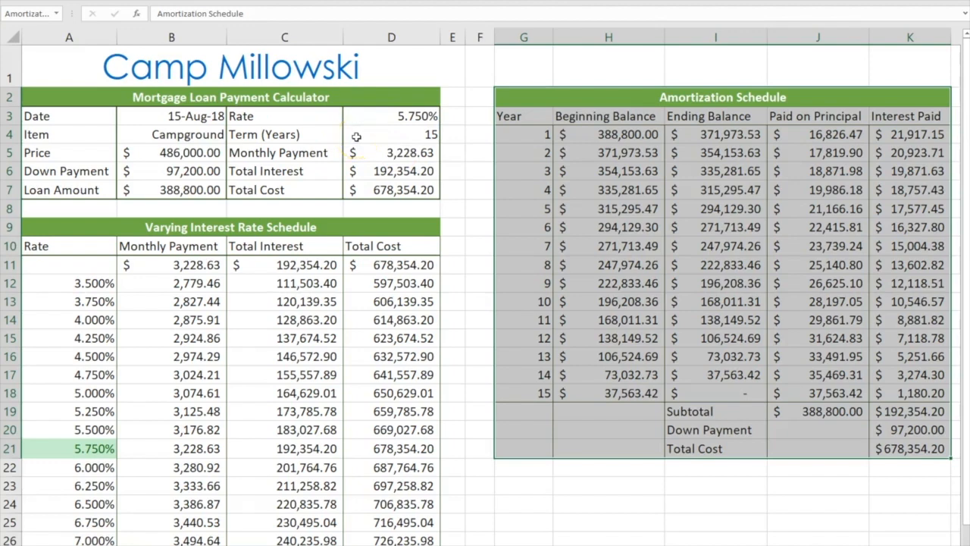
Create names for the monthly payment, total interest and total cost cells in C5:D7 from their left column labels.
left_click(278, 149)
left_click_drag(279, 149, 385, 189)
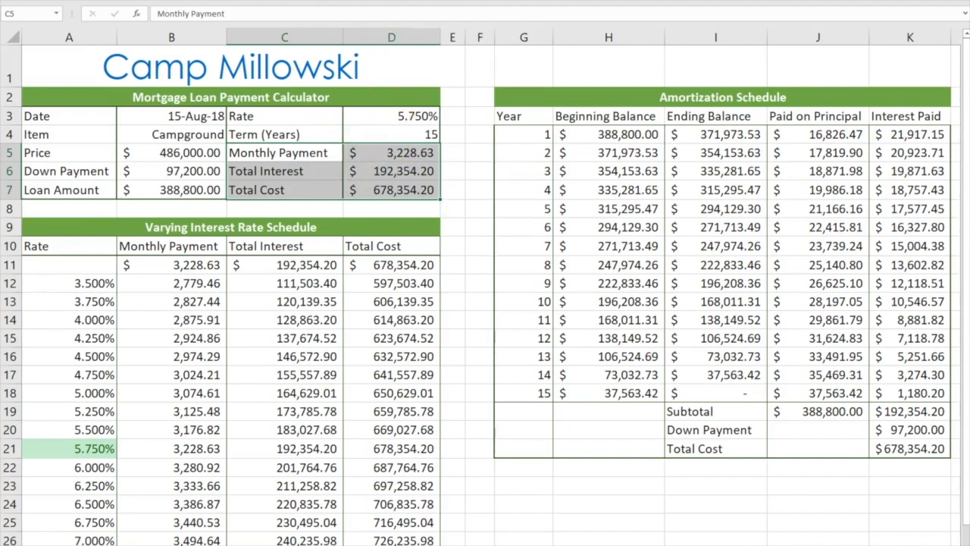
left_click(391, 2)
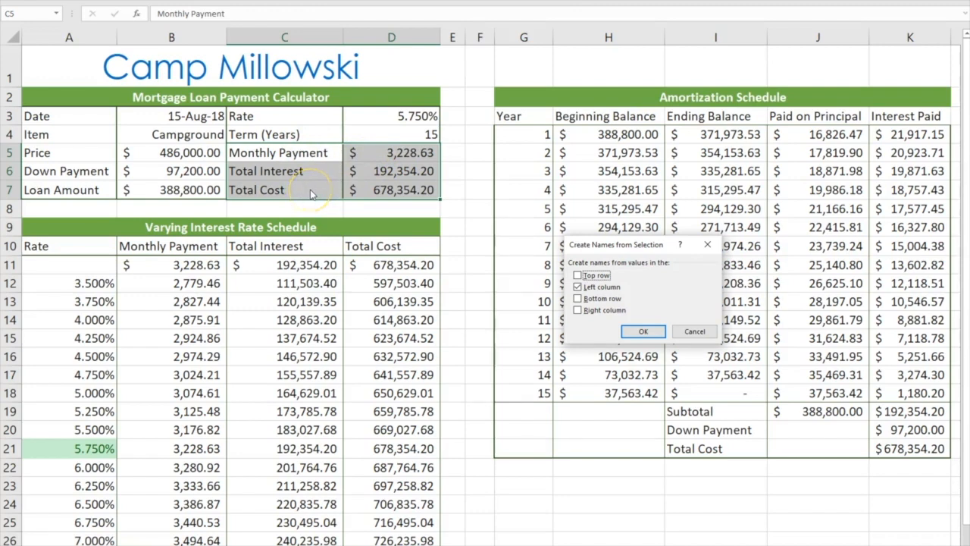
left_click(643, 333)
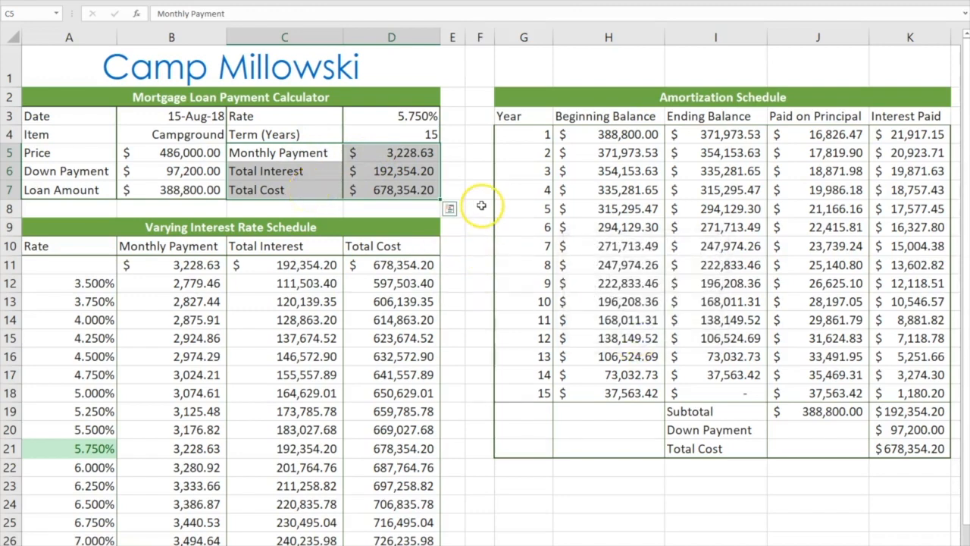
Check the name assigned to the monthly payment cell D5 and review the full list of defined names.
left_click(413, 153)
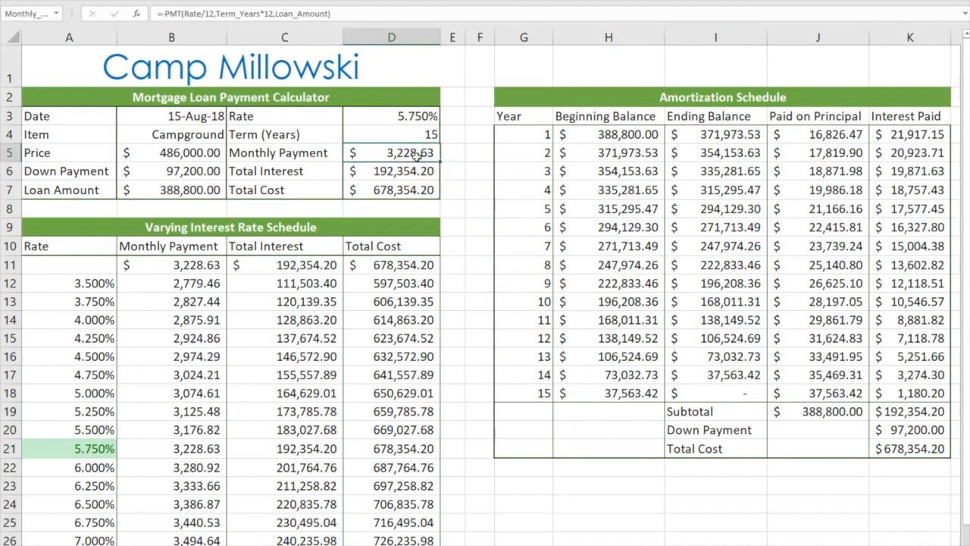
left_click(56, 13)
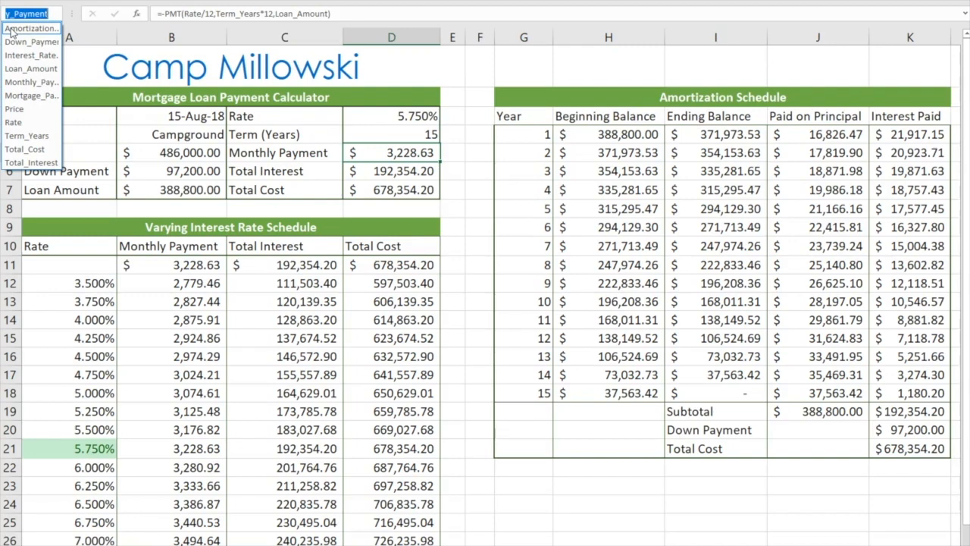
left_click(301, 186)
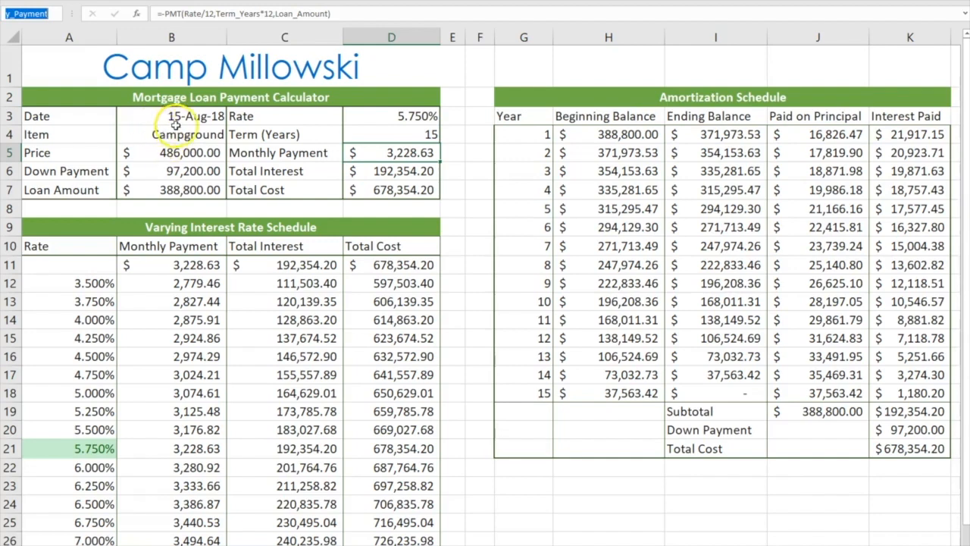
Unlock the price and down payment cells B5:B6 by turning off their Locked protection setting.
left_click_drag(185, 154, 182, 172)
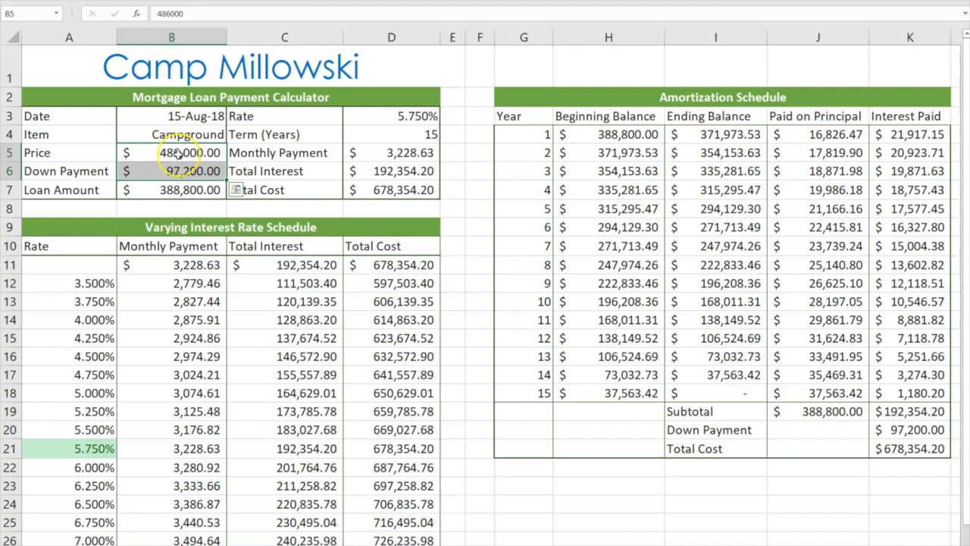
right_click(178, 155)
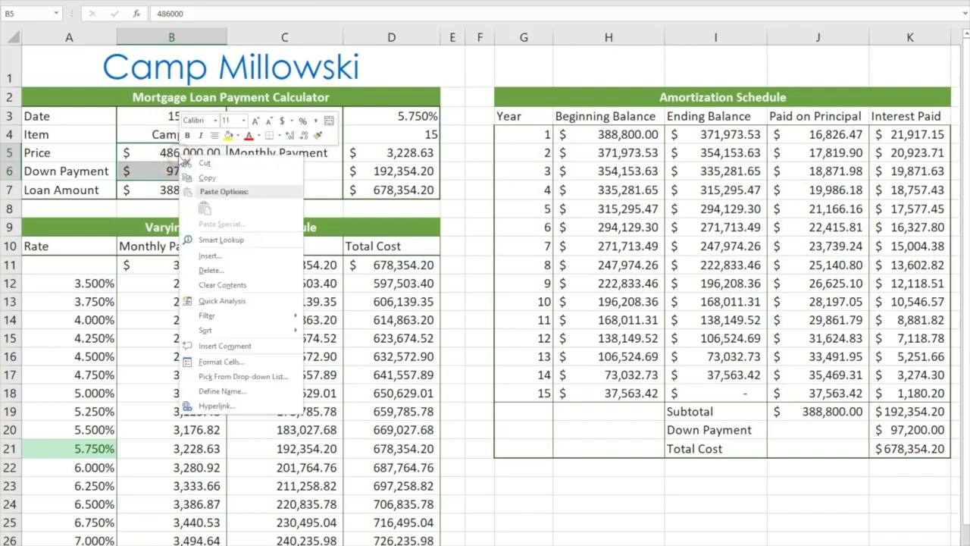
left_click(219, 363)
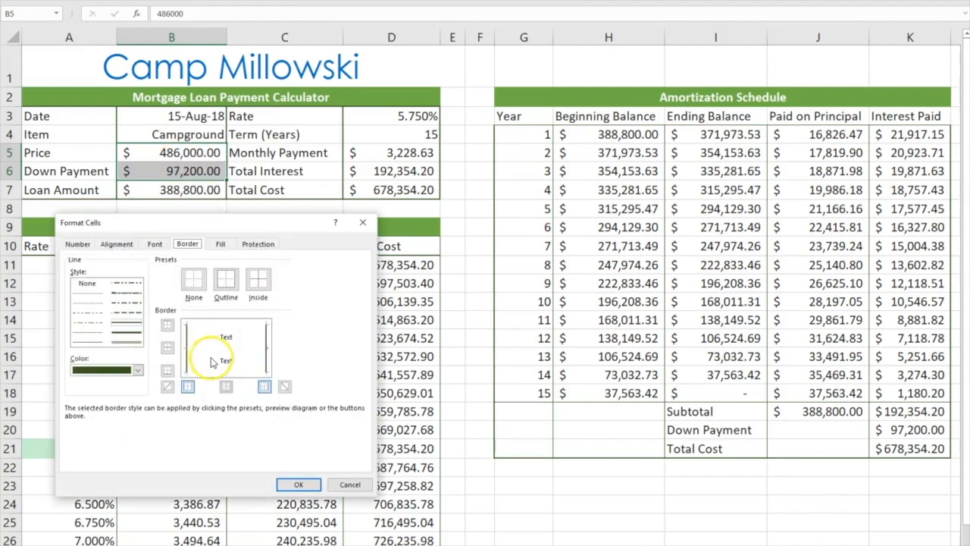
left_click(257, 246)
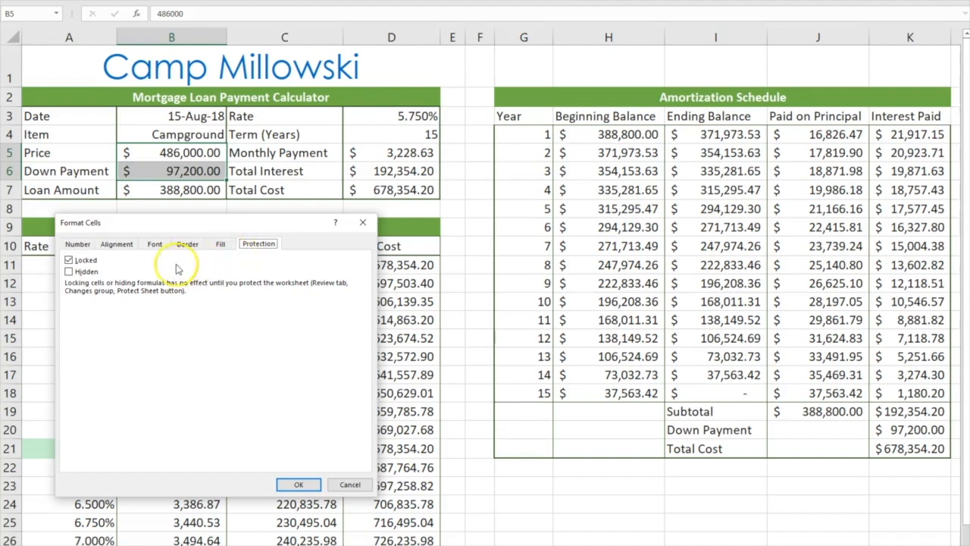
left_click(69, 262)
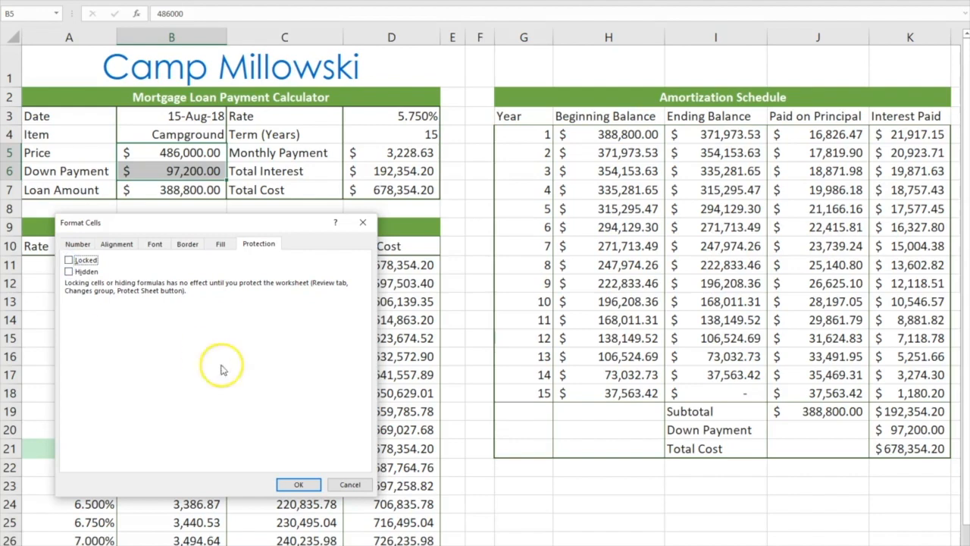
left_click(297, 484)
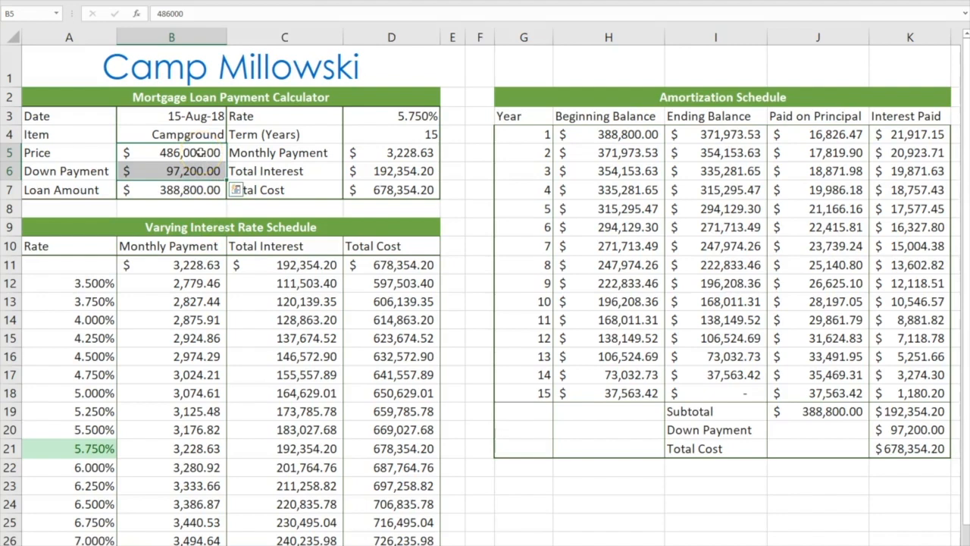
Unlock the interest rate cell D3 in the calculator by turning off its Locked protection setting.
left_click(393, 133)
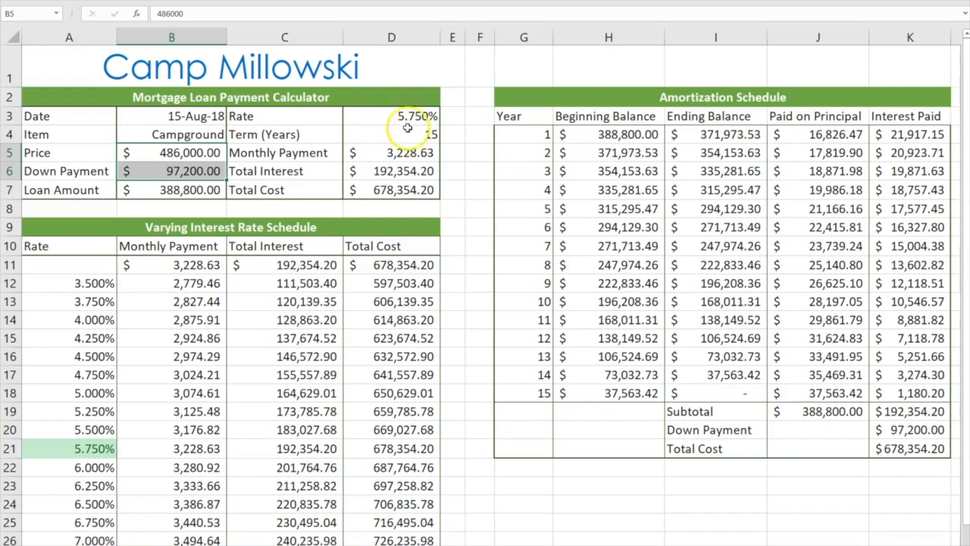
left_click(403, 116)
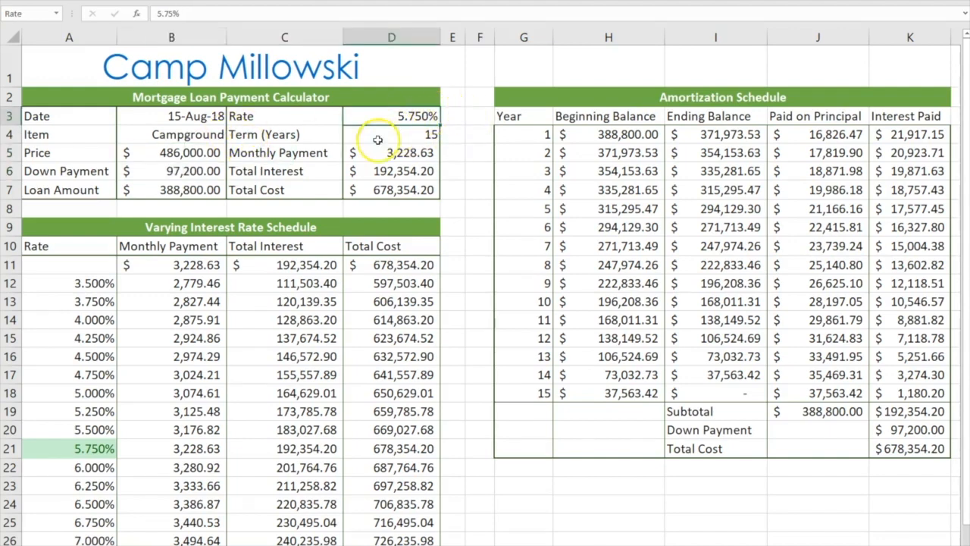
right_click(396, 121)
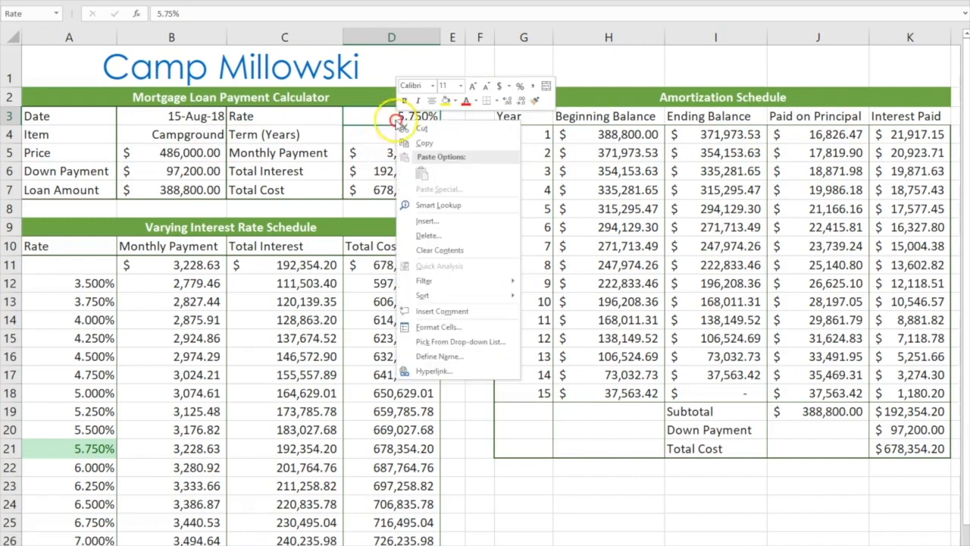
left_click(440, 327)
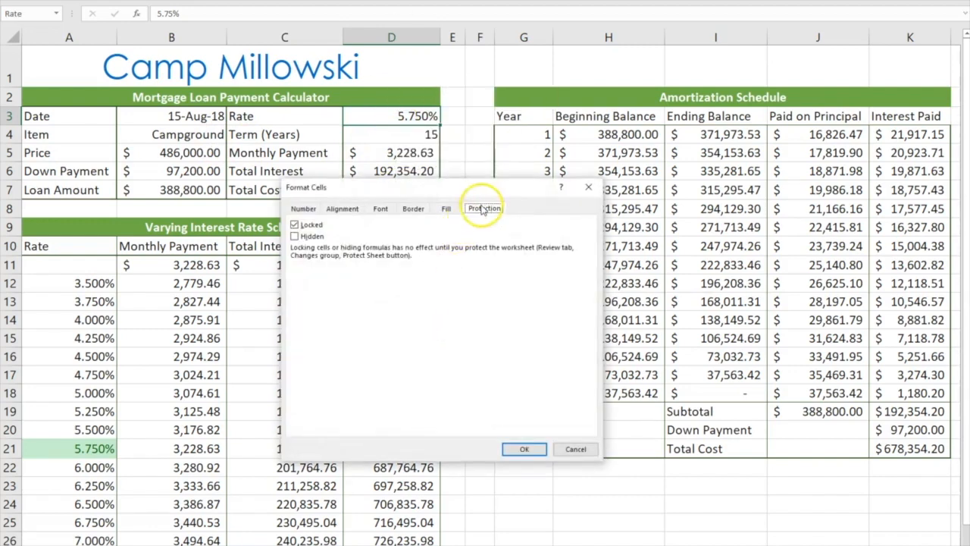
left_click(295, 226)
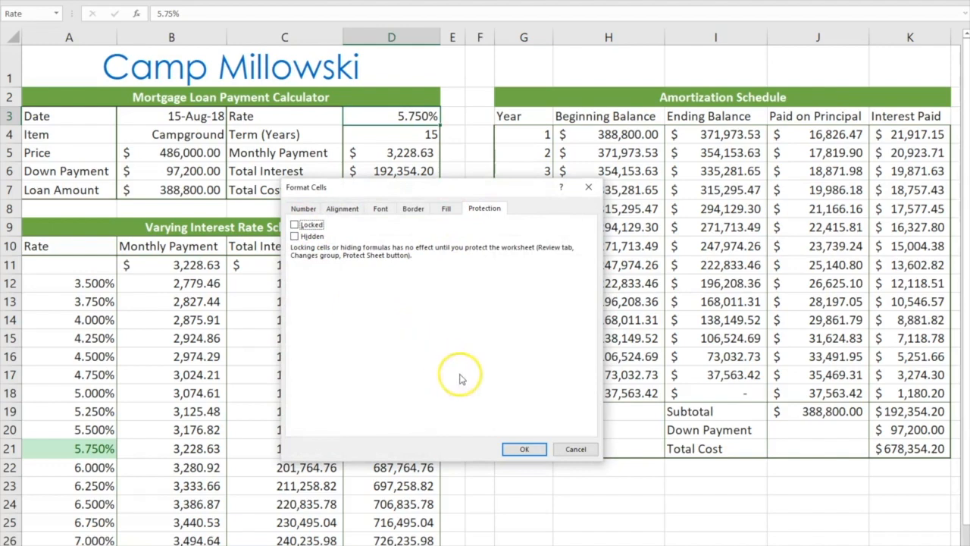
left_click(524, 450)
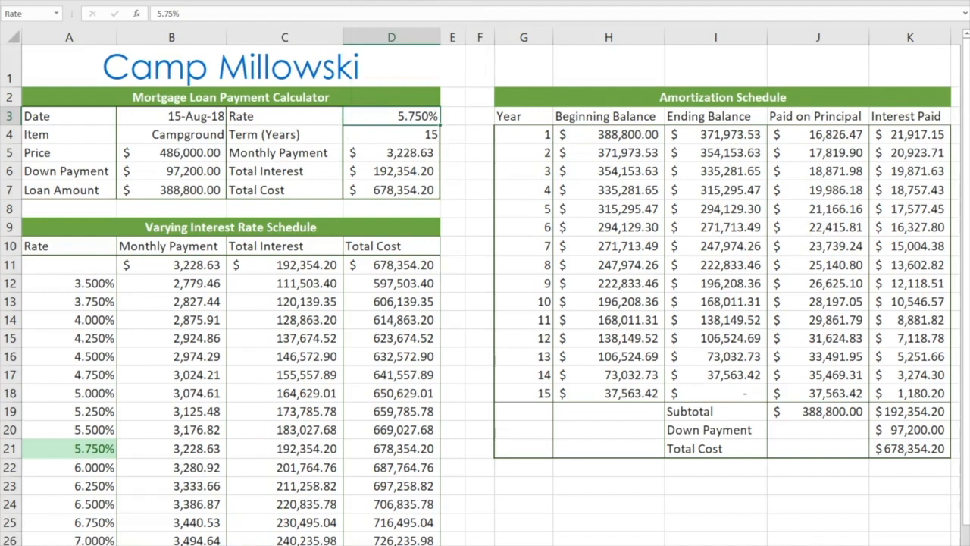
Protect the worksheet without a password and test it by trying to edit the term cell D4.
left_click(367, 2)
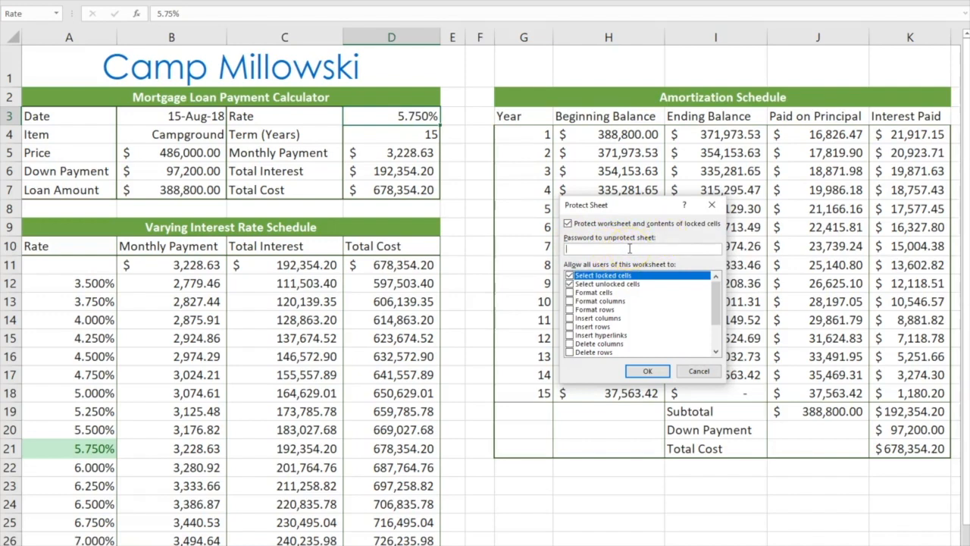
left_click(645, 372)
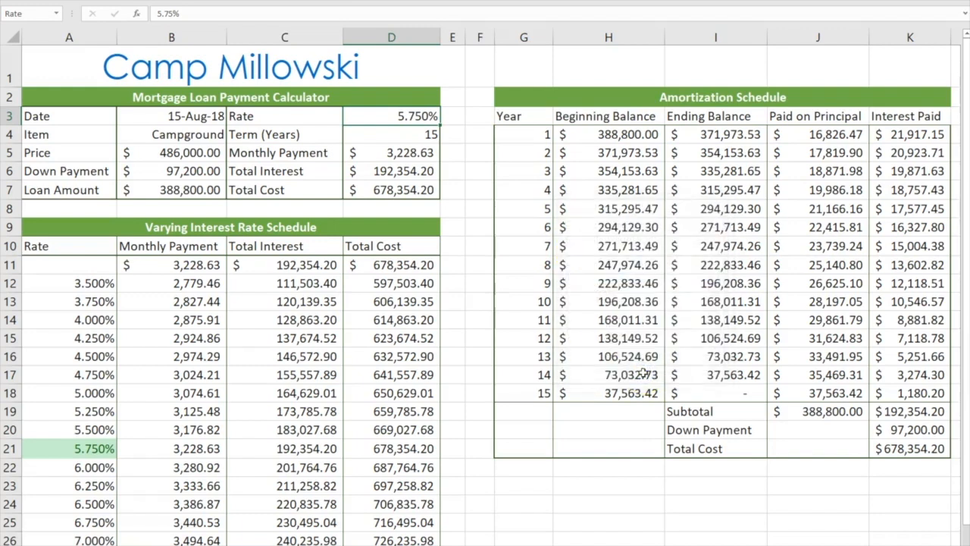
left_click(615, 297)
left_click(365, 137)
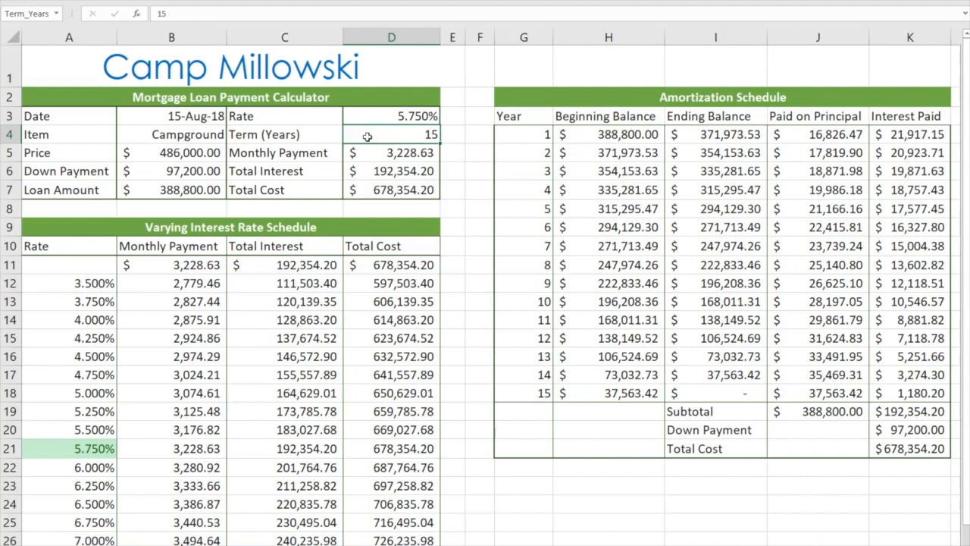
double_click(367, 136)
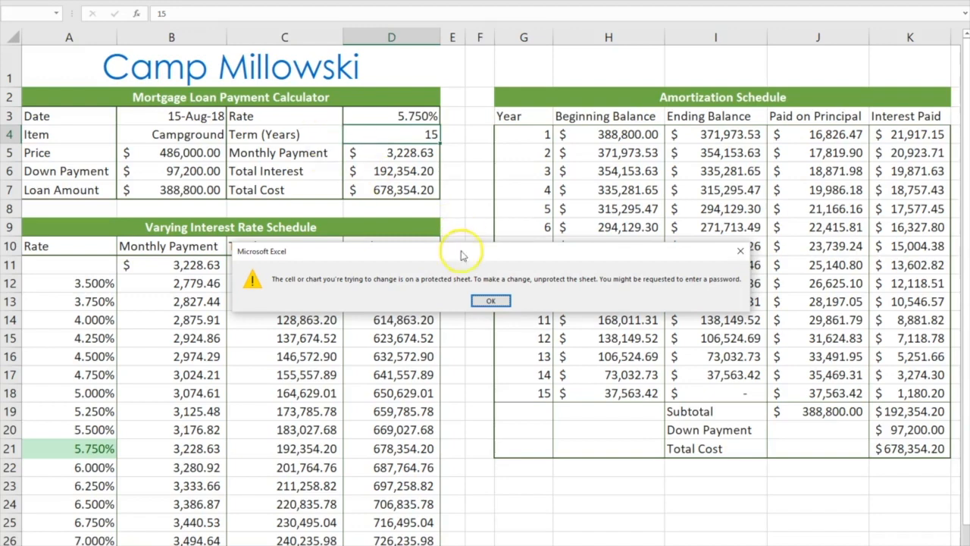
left_click(491, 300)
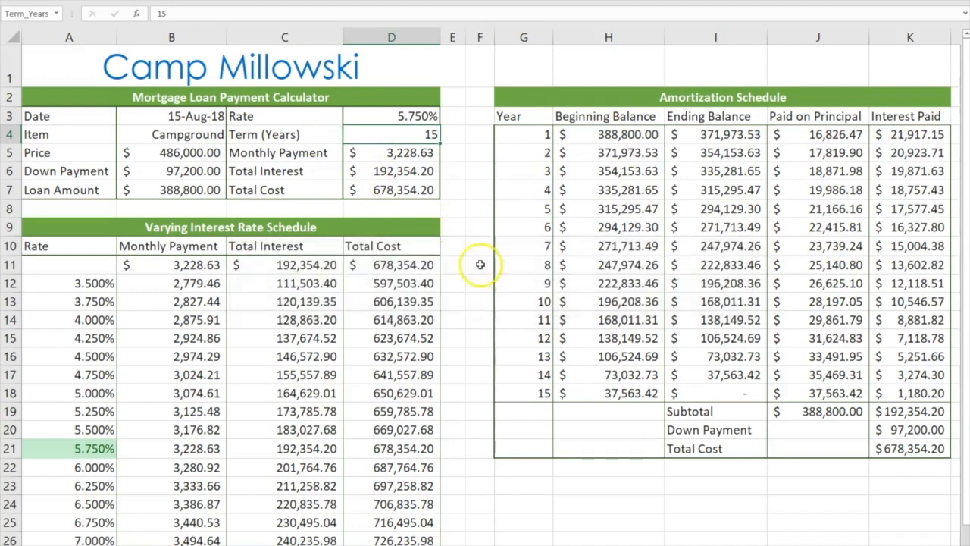
Review the sheet protection options and close them without applying any protection.
left_click(411, 116)
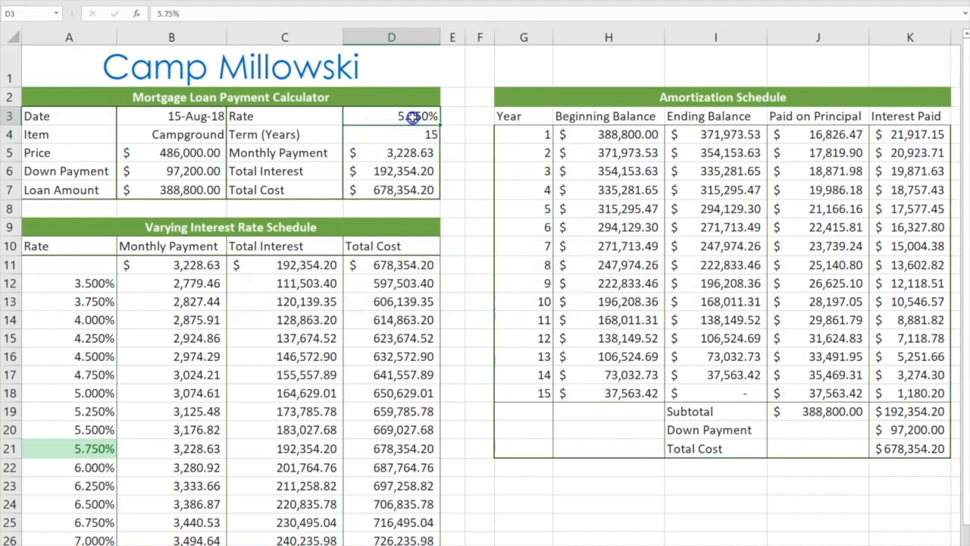
left_click_drag(412, 116, 418, 140)
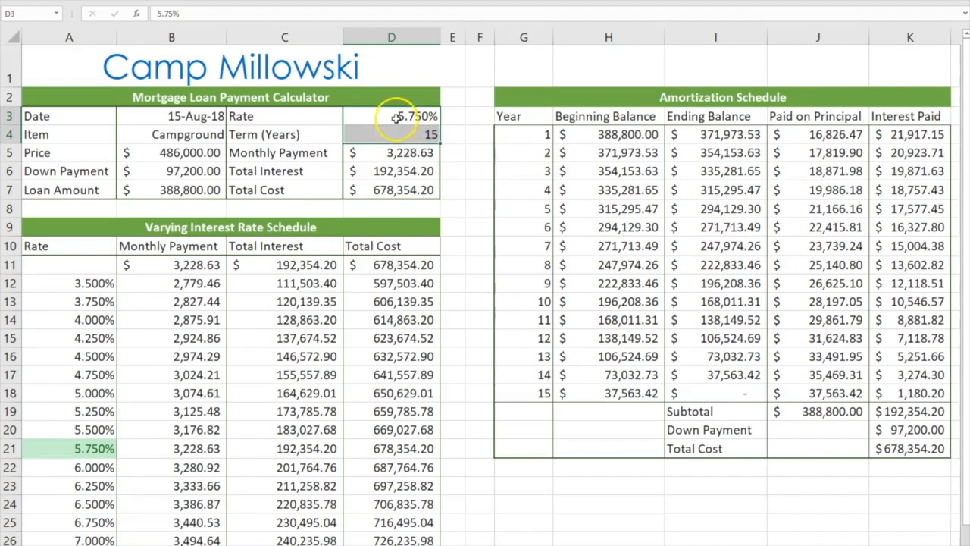
left_click(395, 117)
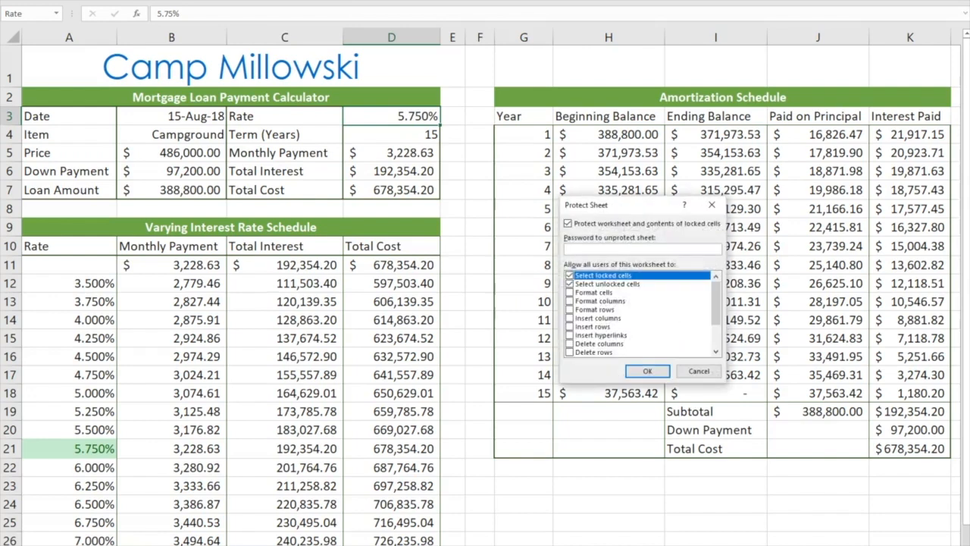
left_click(696, 372)
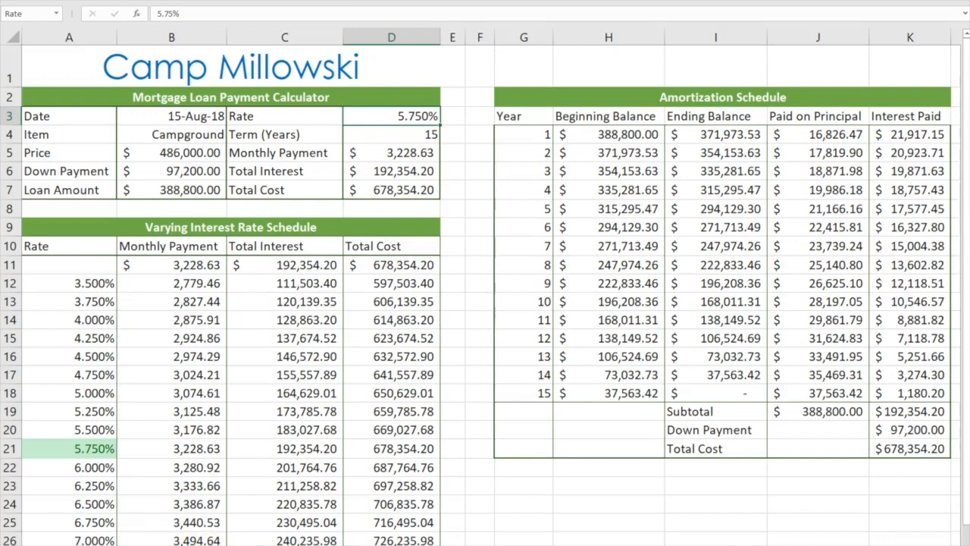
Unhide the Campground Research worksheet.
right_click(173, 545)
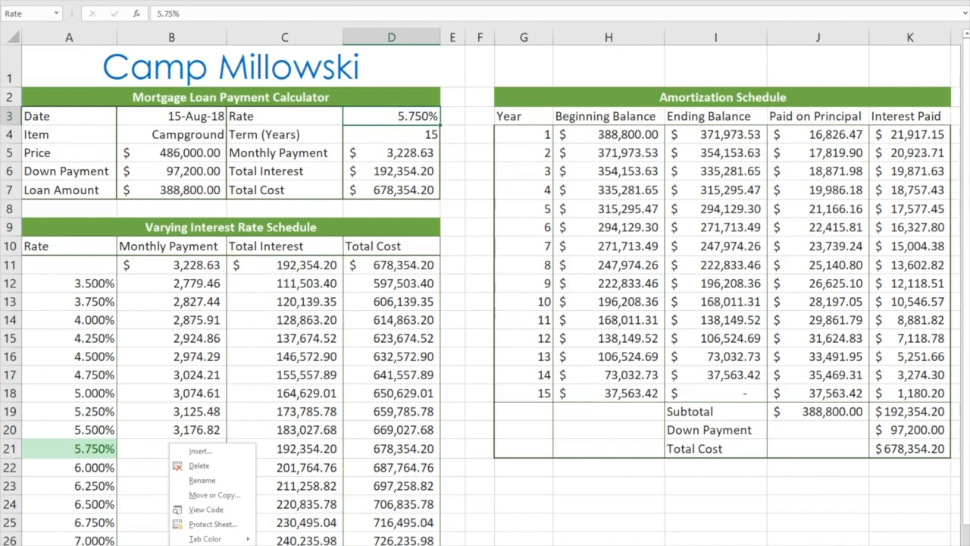
key("u")
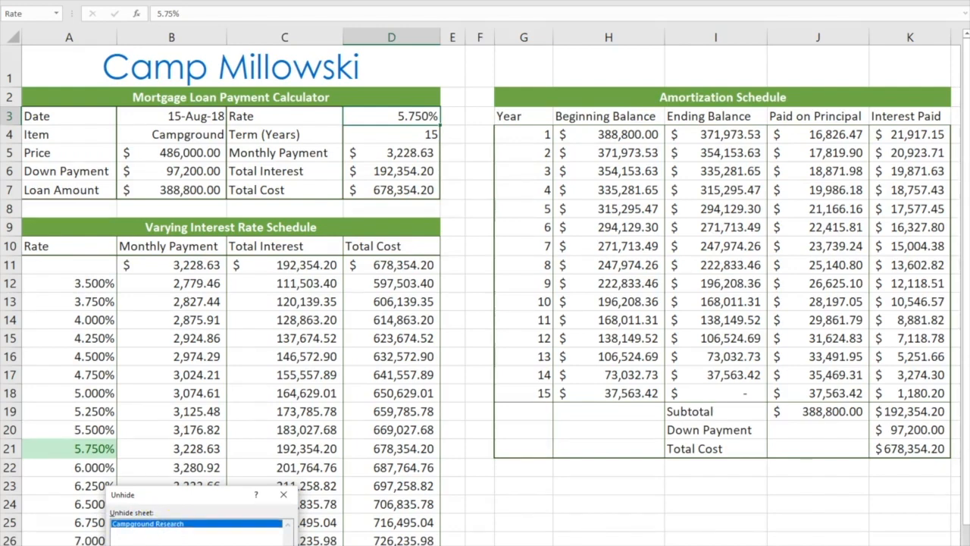
key("Return")
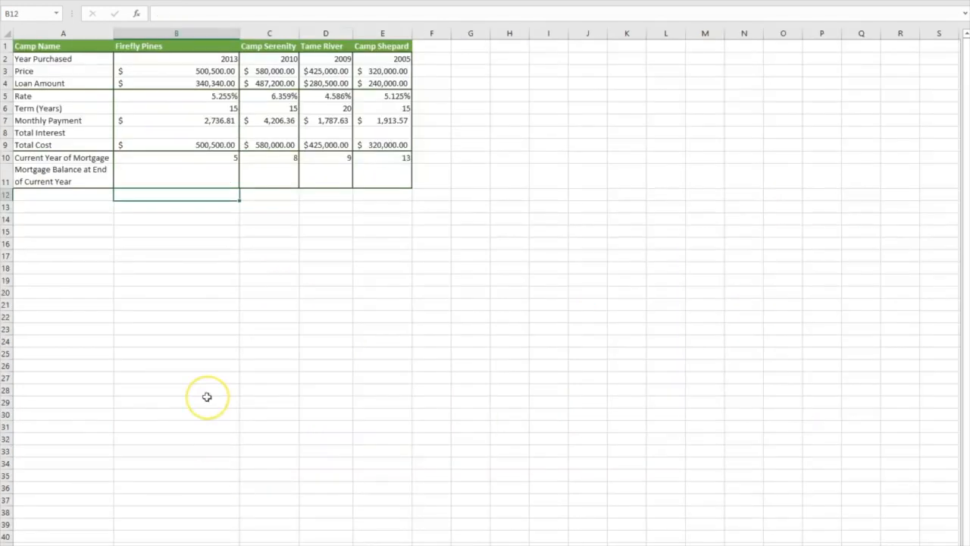
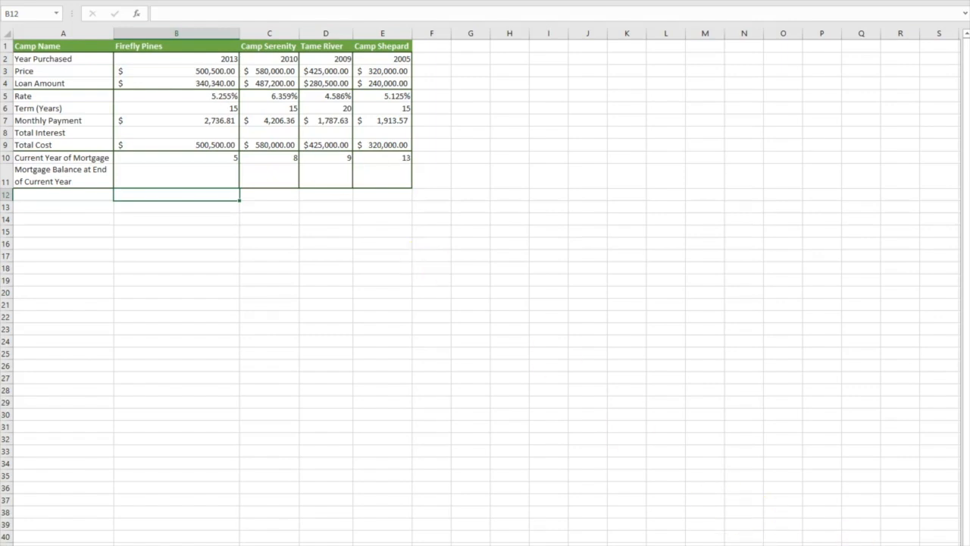
scroll(485, 287, "up", 7)
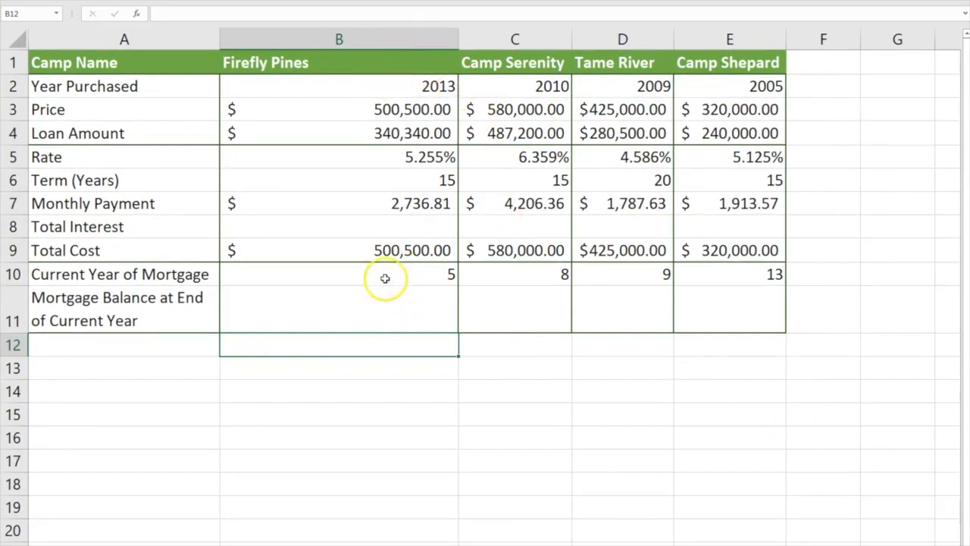
Enter the formula =B6*B7*12 in cell B11 of the Firefly Pines column.
left_click(391, 312)
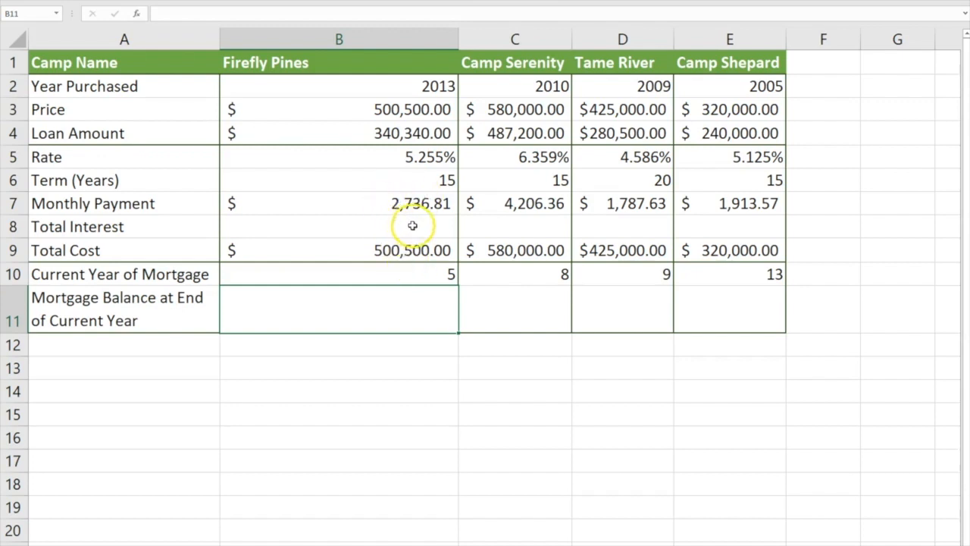
left_click(403, 308)
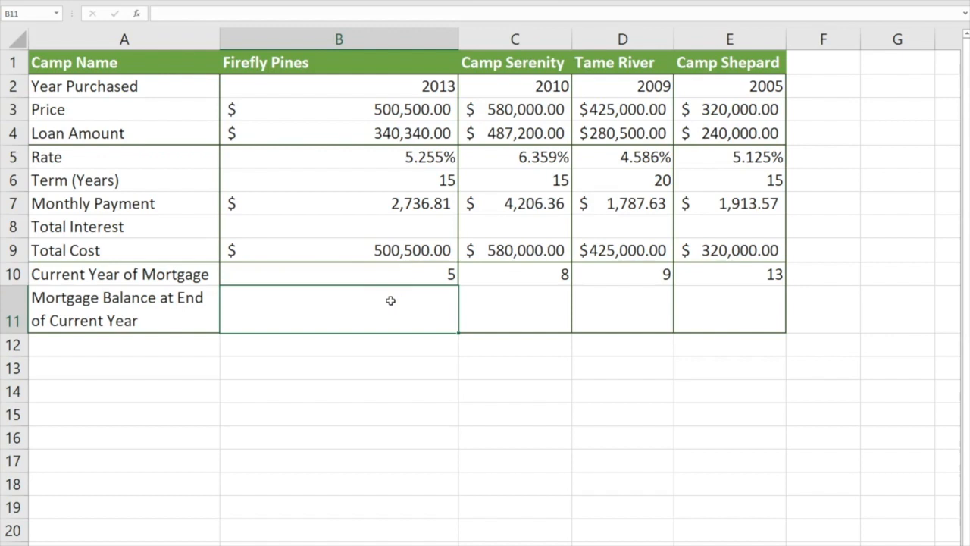
type("=b")
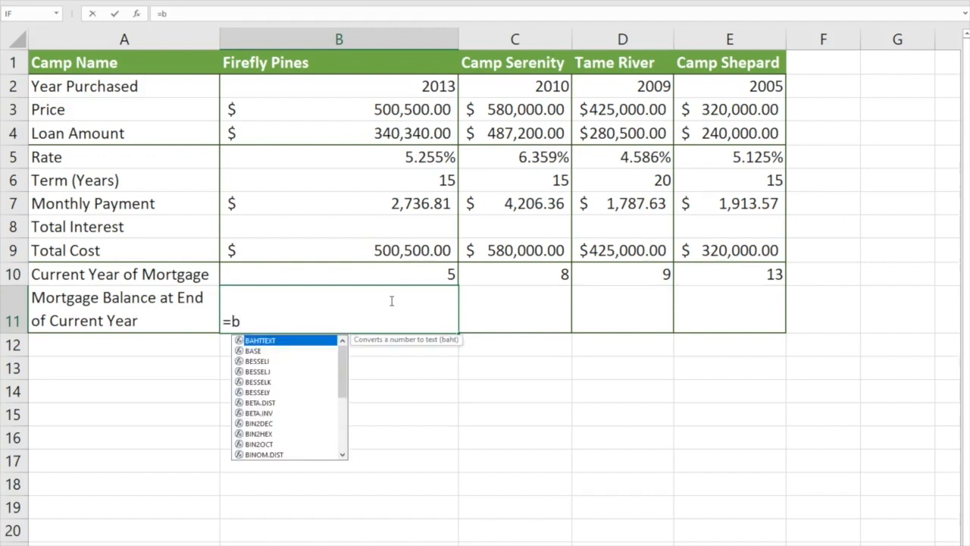
type("6")
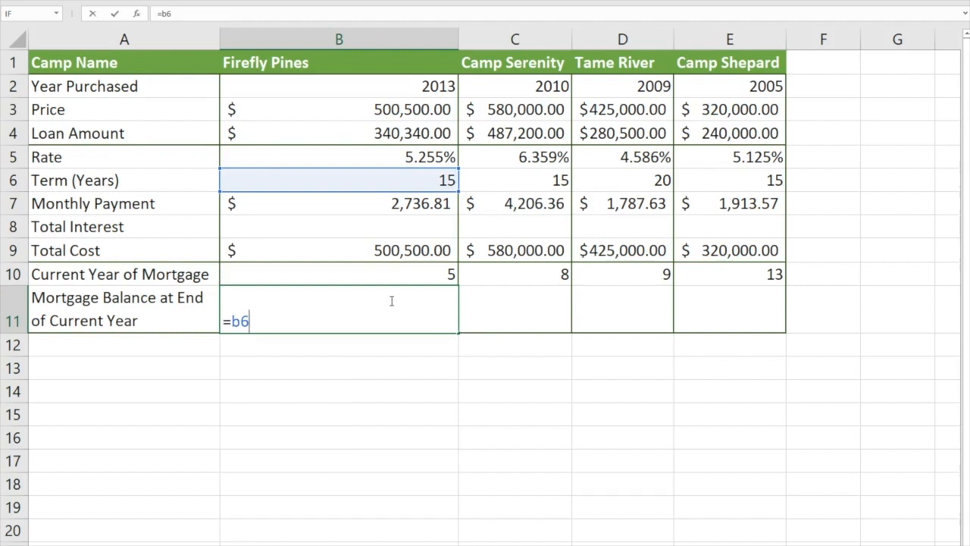
type("*b")
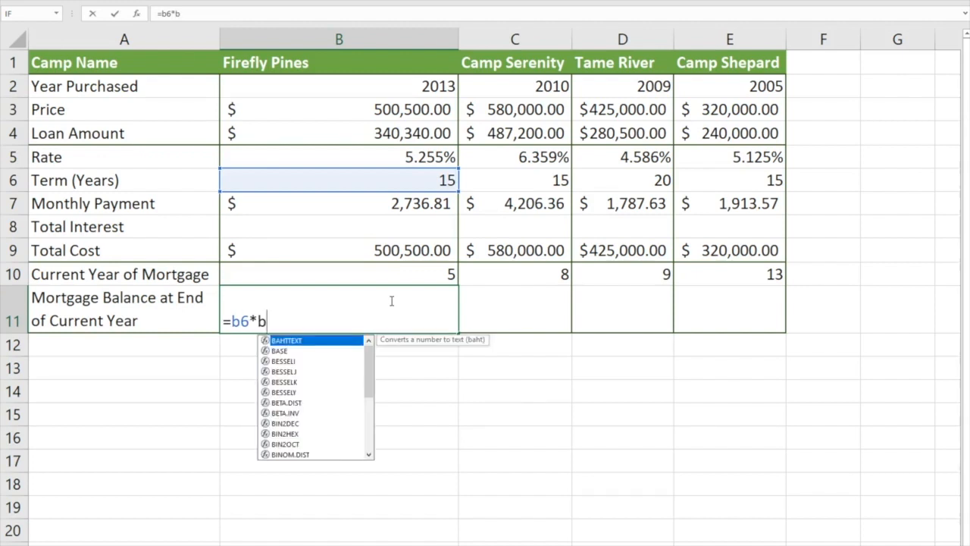
type("7*")
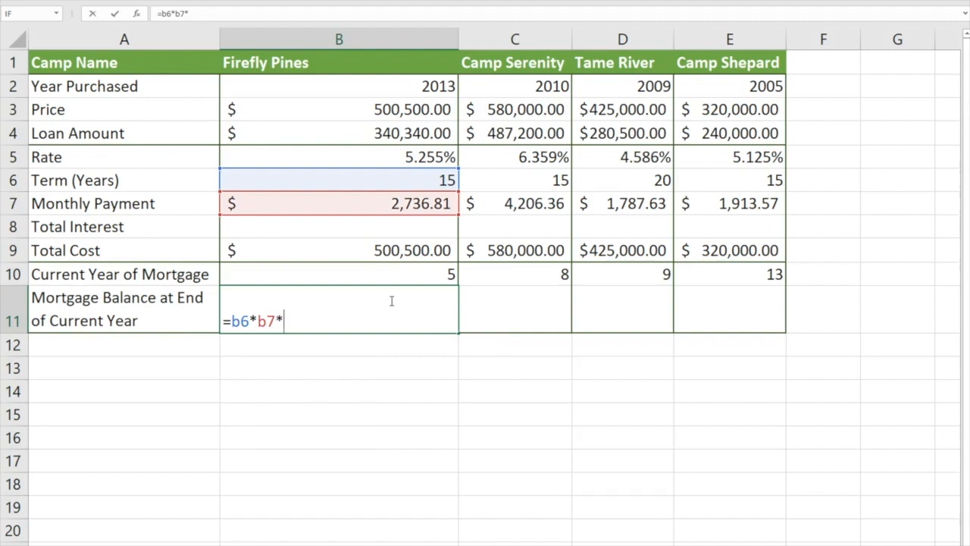
type("12")
key("Return")
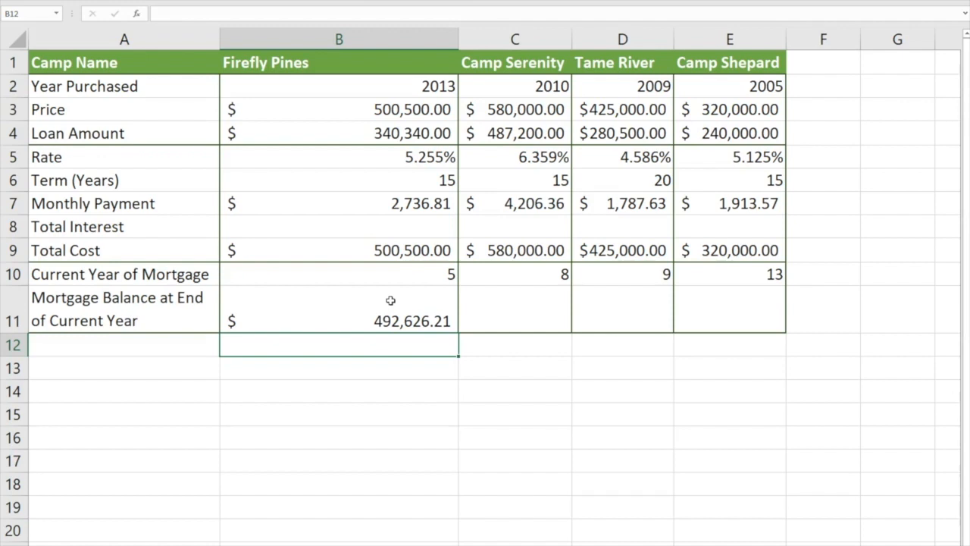
Extend the formula in B11 to =B6*B7*12-B4 so that it subtracts the loan amount.
left_click(409, 321)
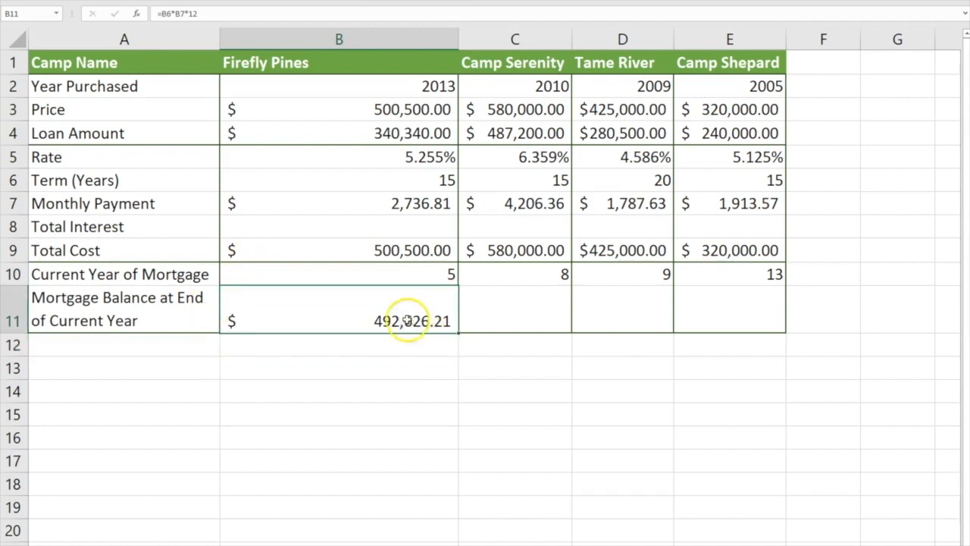
left_click(221, 13)
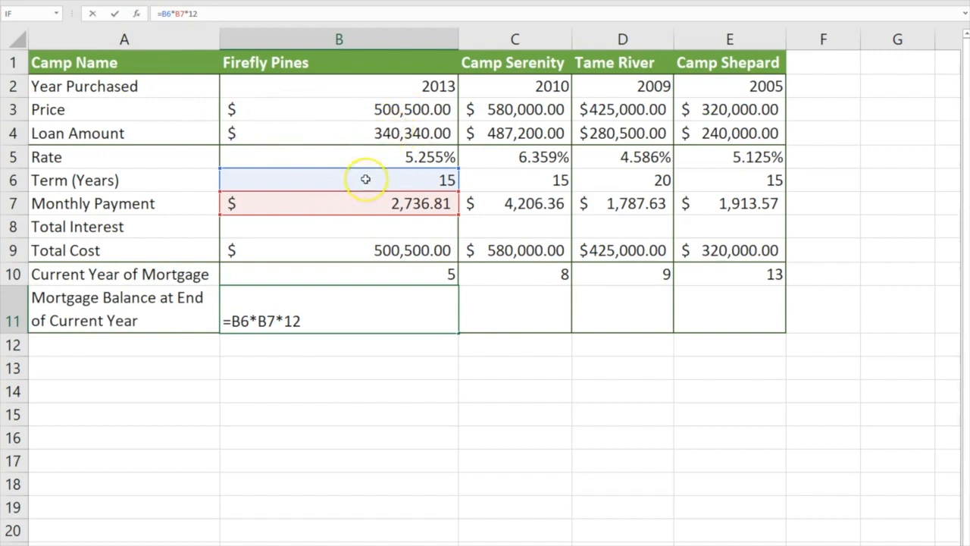
type("-b4")
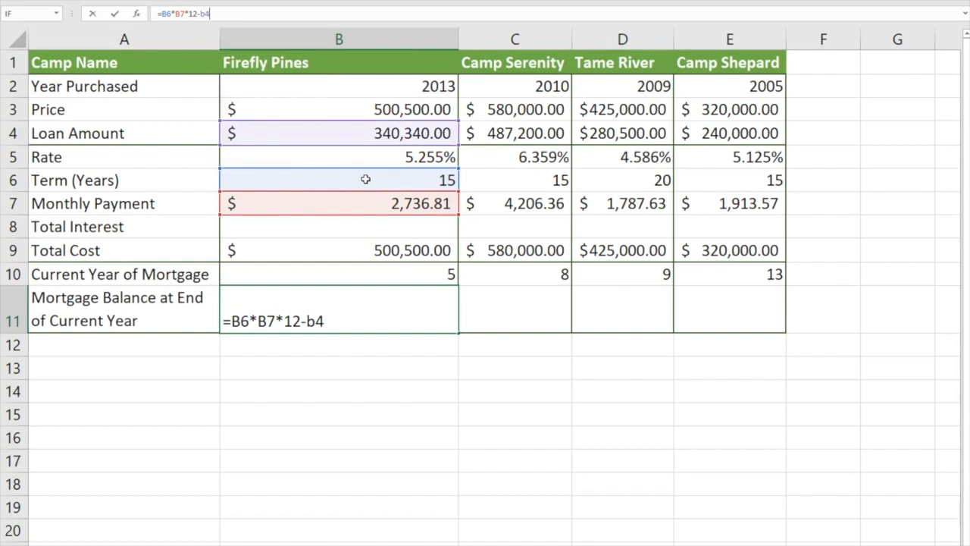
key("Return")
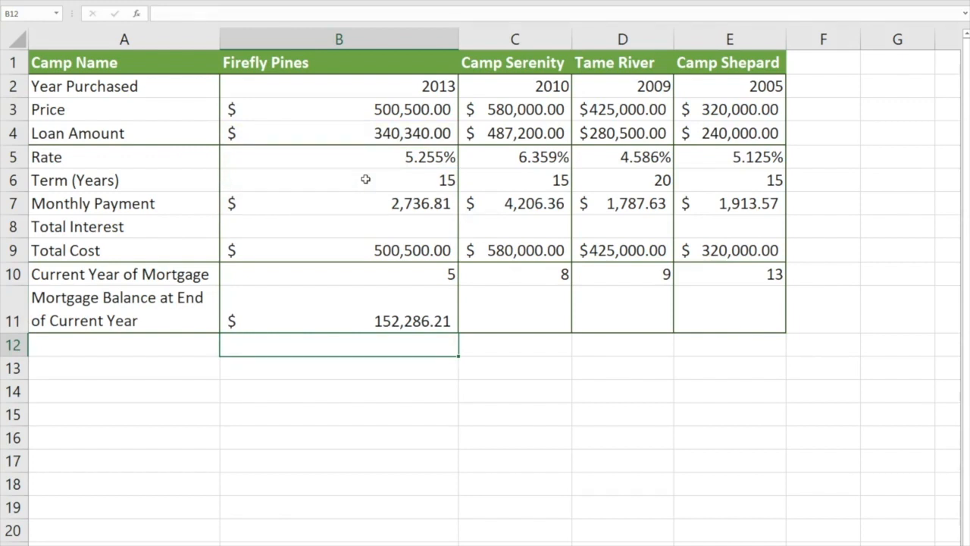
Move the formula from B11 to the Firefly Pines total interest cell B8 by cutting and pasting it.
left_click(409, 322)
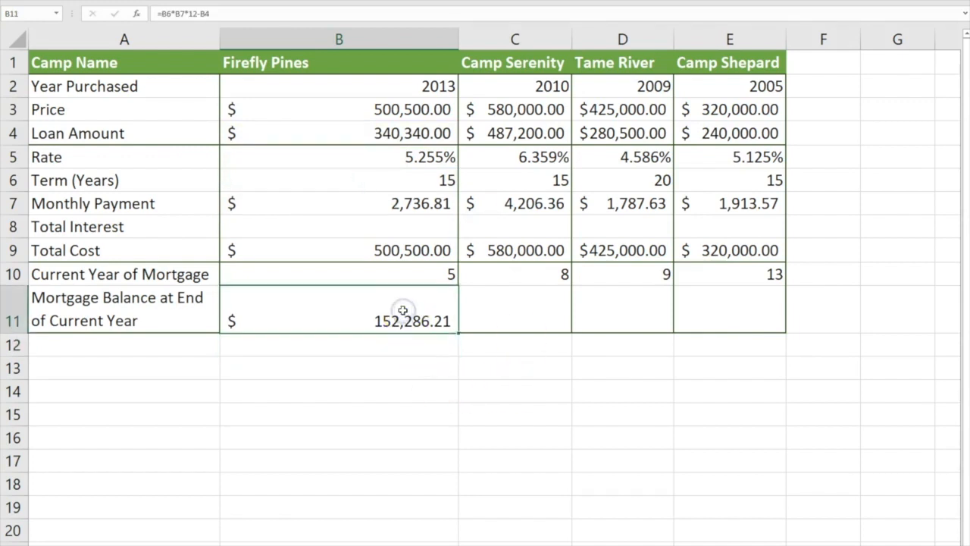
right_click(403, 312)
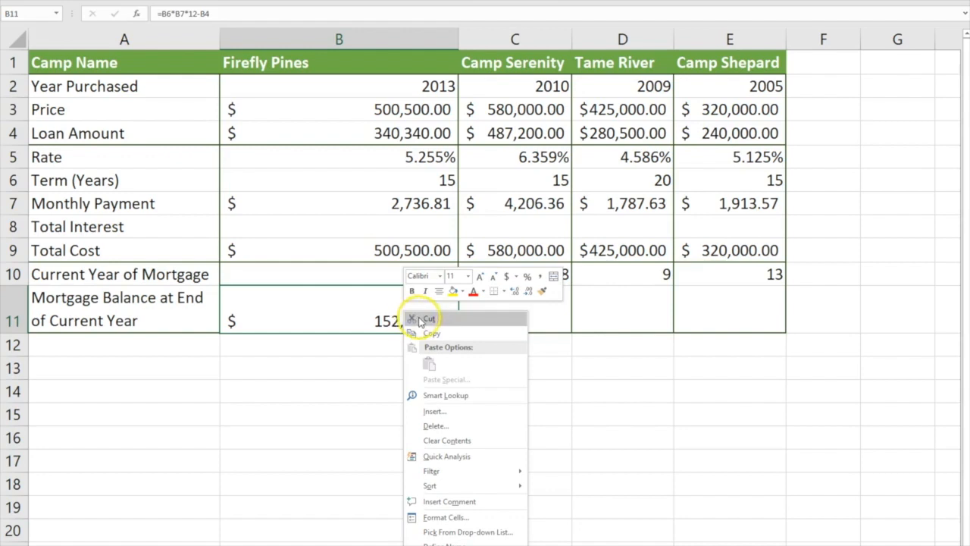
left_click(420, 318)
left_click(368, 225)
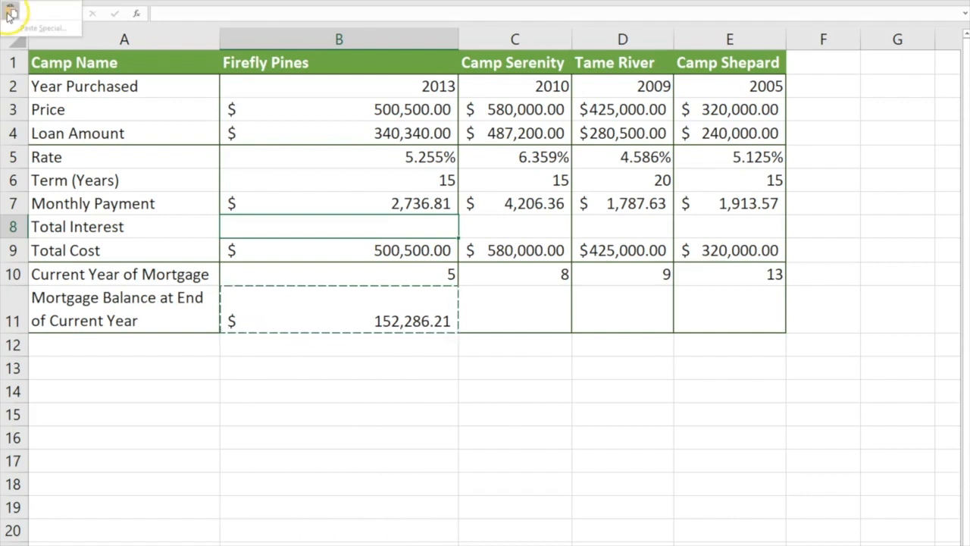
left_click(9, 15)
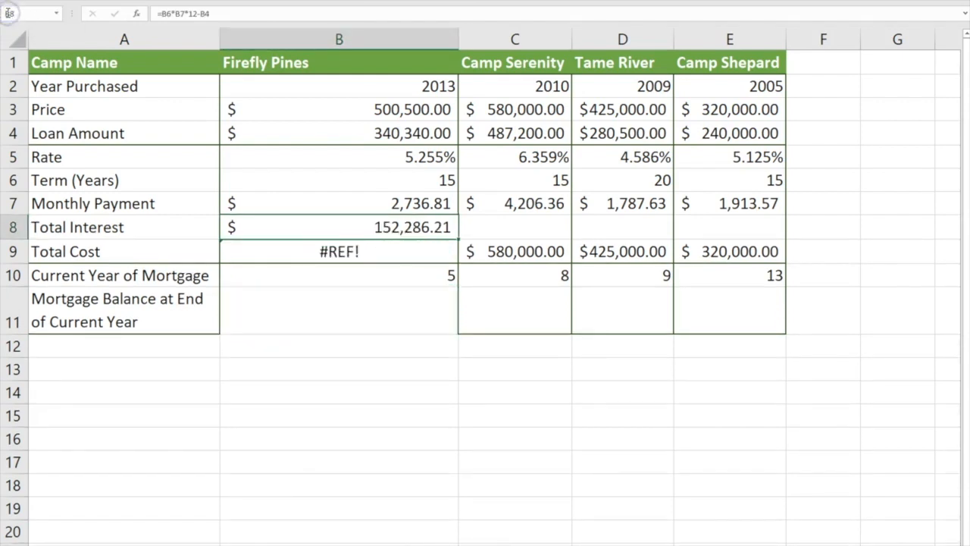
Undo the cut and paste that moved the total interest formula from B11 to B8.
key("ctrl+z")
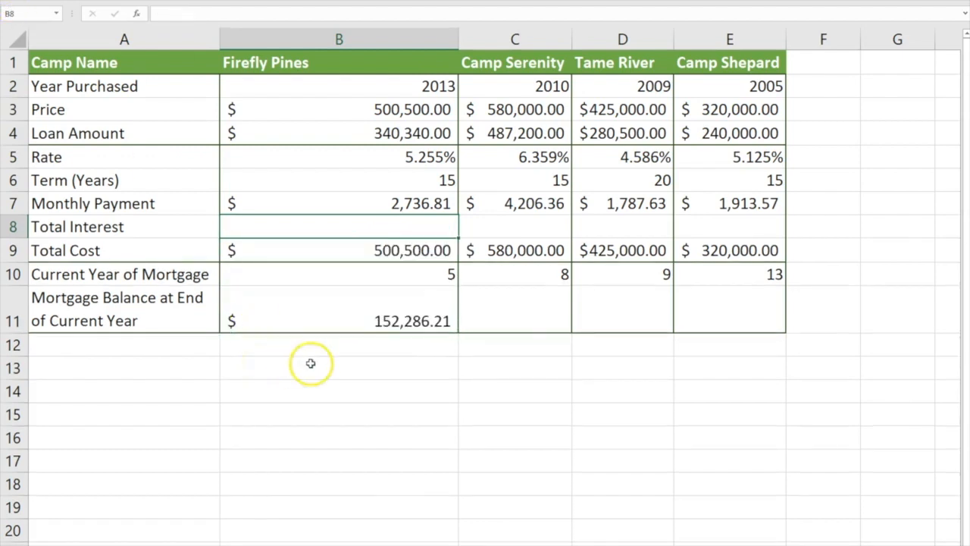
left_click(362, 395)
left_click(384, 307)
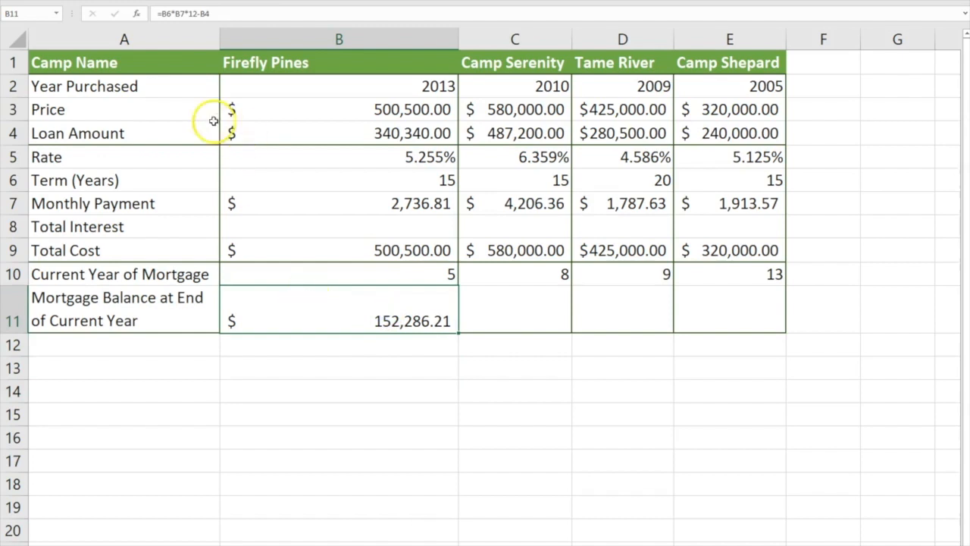
left_click(214, 13)
left_click_drag(213, 13, 157, 12)
right_click(157, 11)
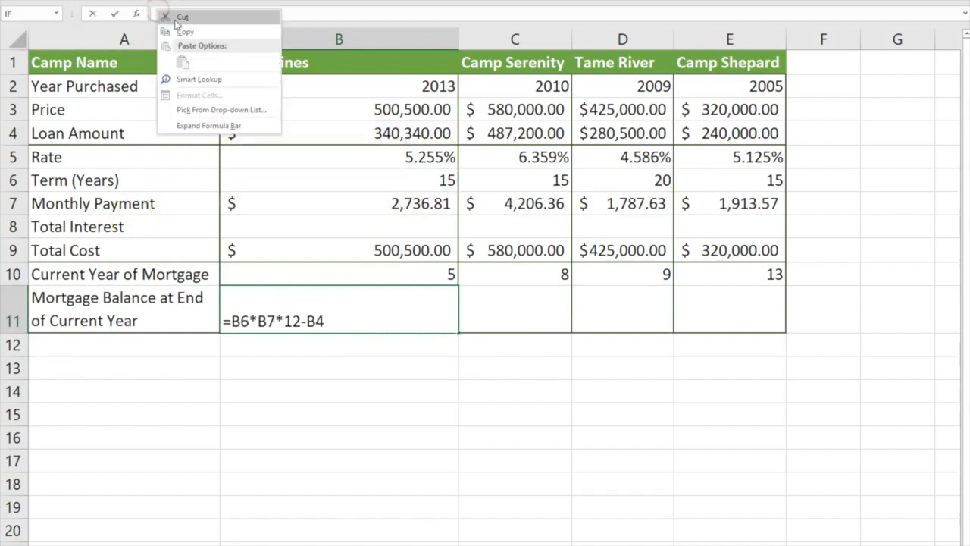
left_click(184, 32)
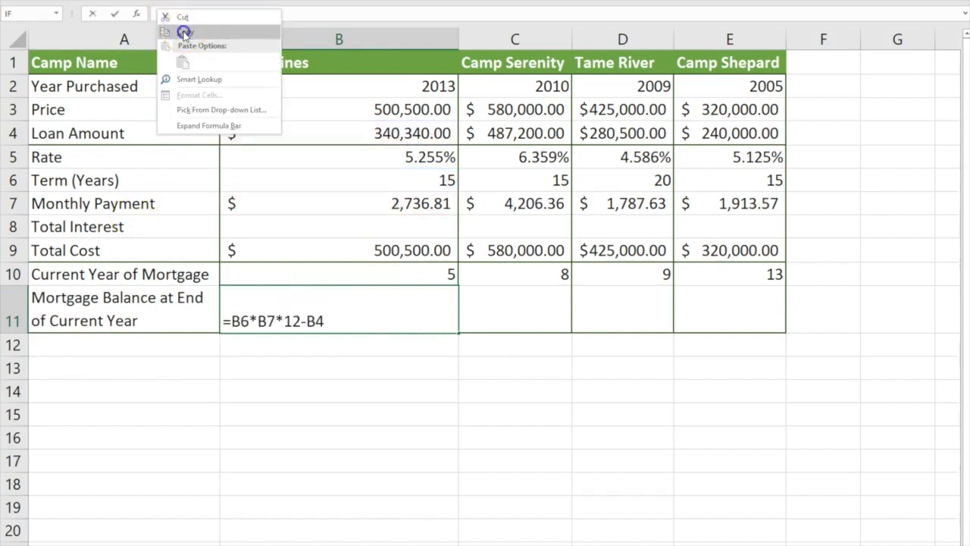
left_click(368, 230)
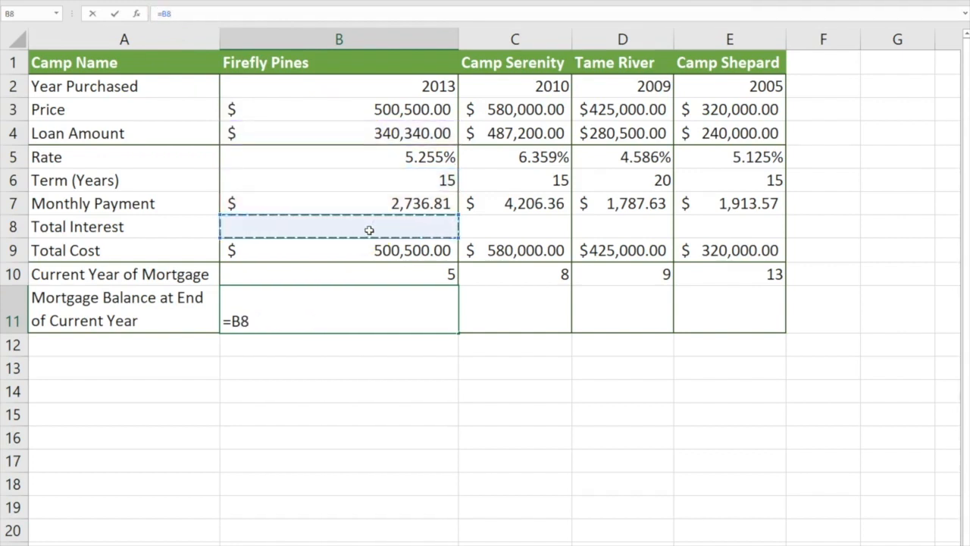
key("Escape")
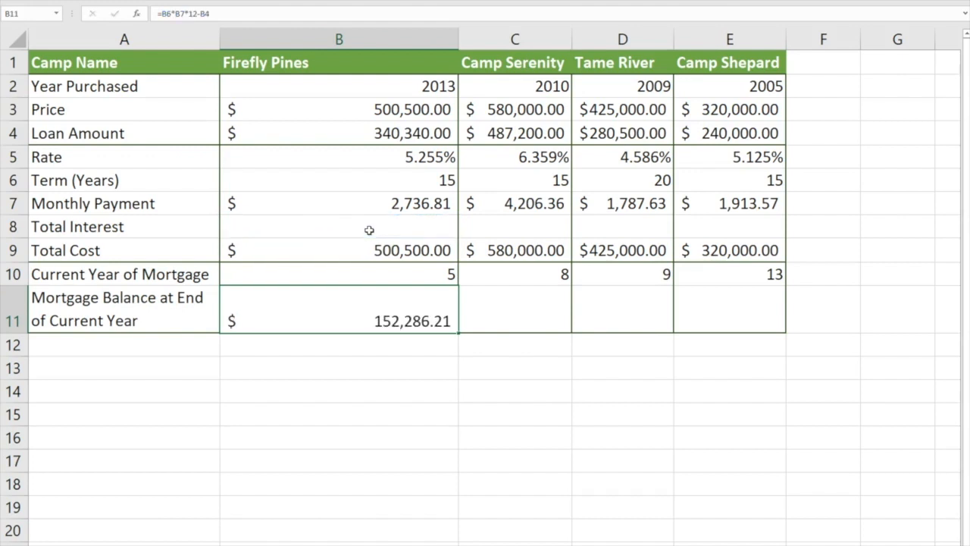
Enter b6*b7*12-b4 in the Firefly Pines total interest cell B8 and try to fill the total cost formula from C9 back into B9.
left_click(417, 230)
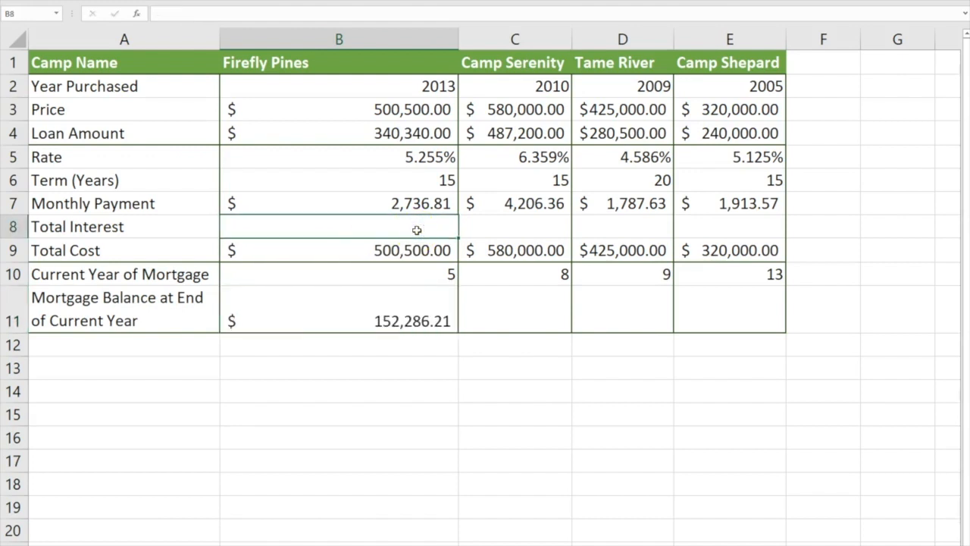
type("b6*b7")
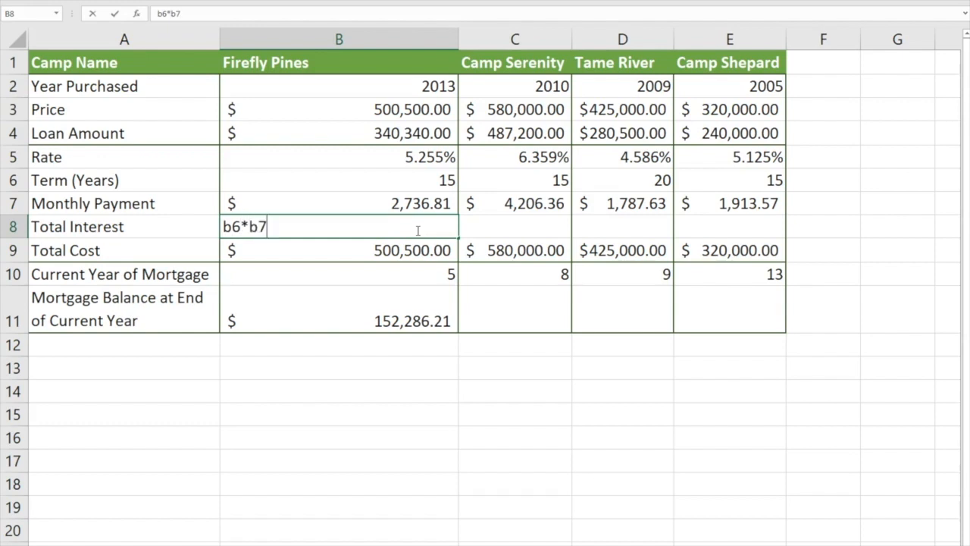
type("*12-b4")
key("Return")
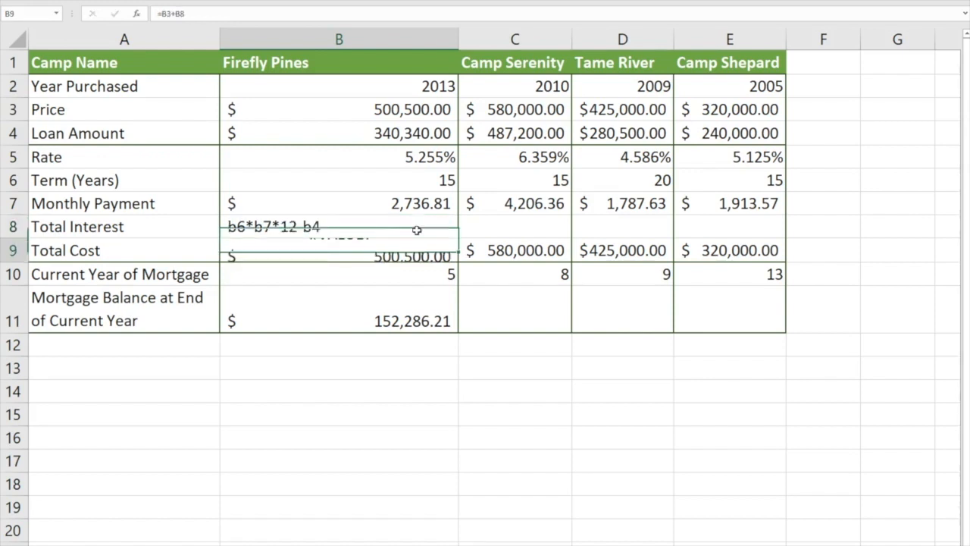
left_click(530, 251)
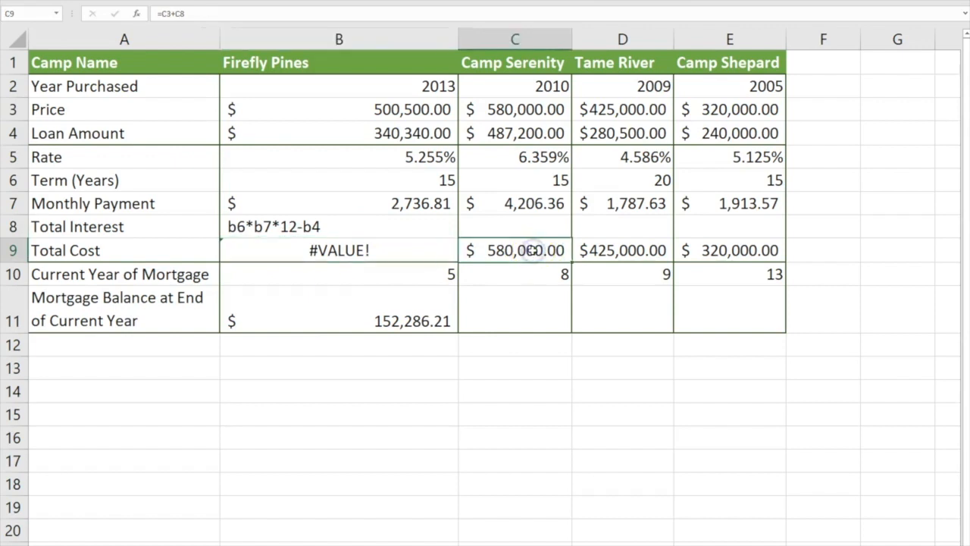
left_click_drag(570, 260, 302, 253)
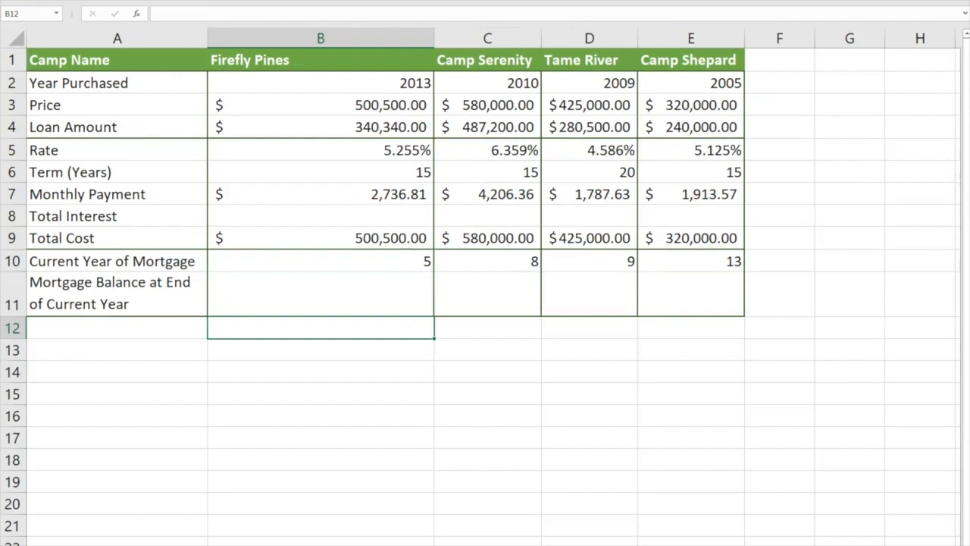
Enter b6*b7*12-b4 without an equals sign in the Firefly Pines total interest cell B8.
left_click(410, 214)
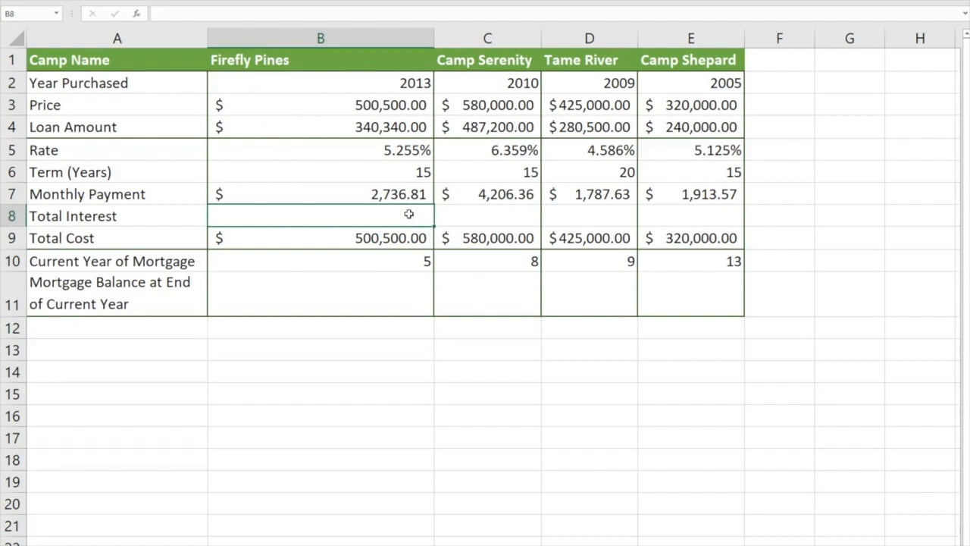
type("b6*b7*12-")
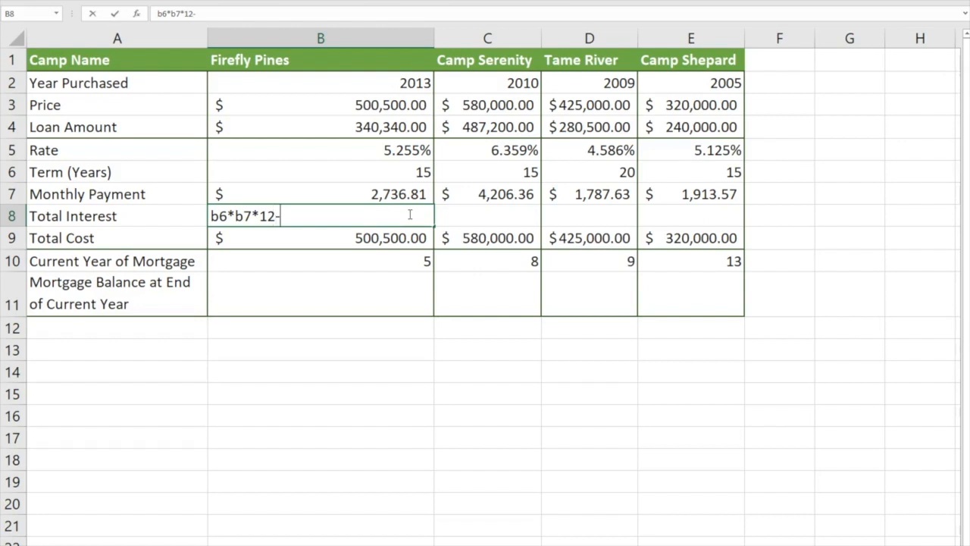
type("b4")
key("Return")
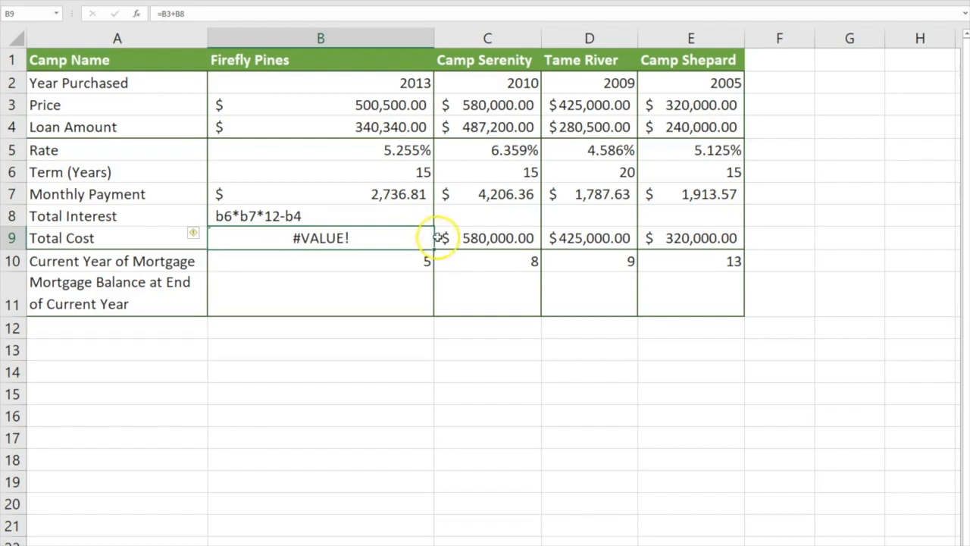
Ignore the error flagged in total cost cell B9 and compare its formula with the Camp Serenity one in C9.
left_click(359, 242)
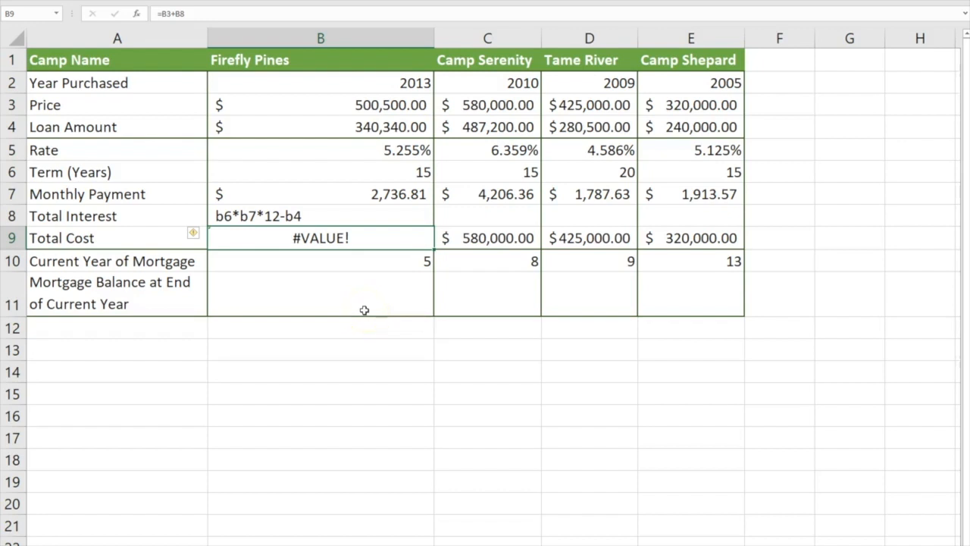
left_click(205, 235)
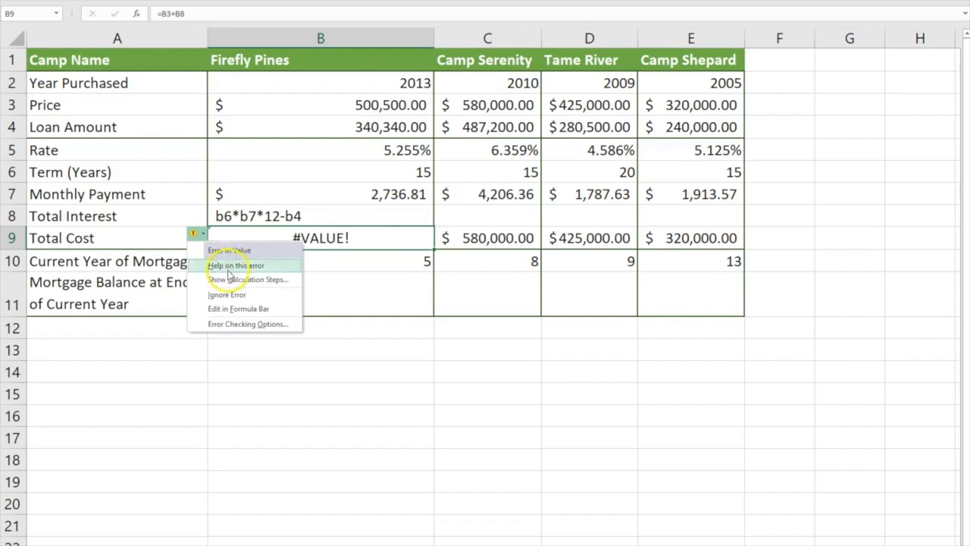
left_click(275, 295)
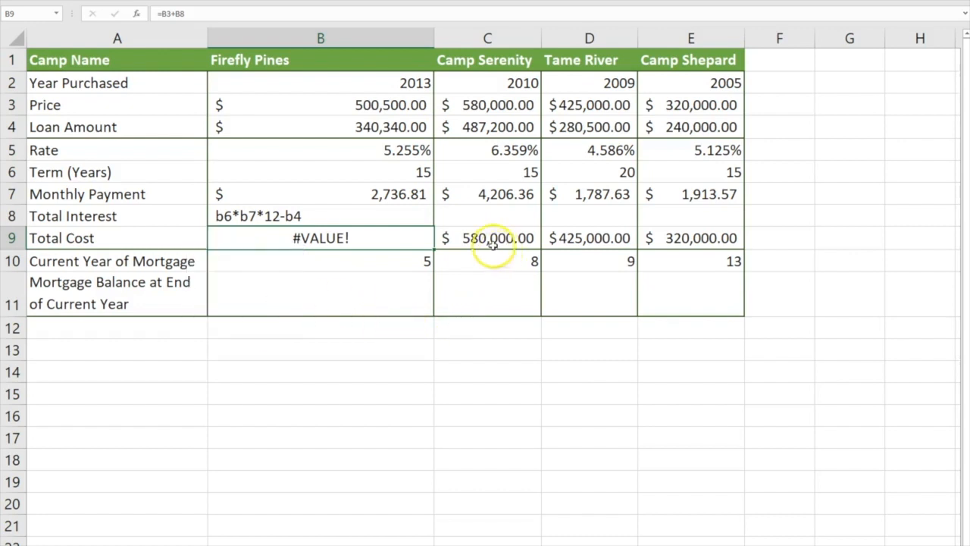
left_click(490, 240)
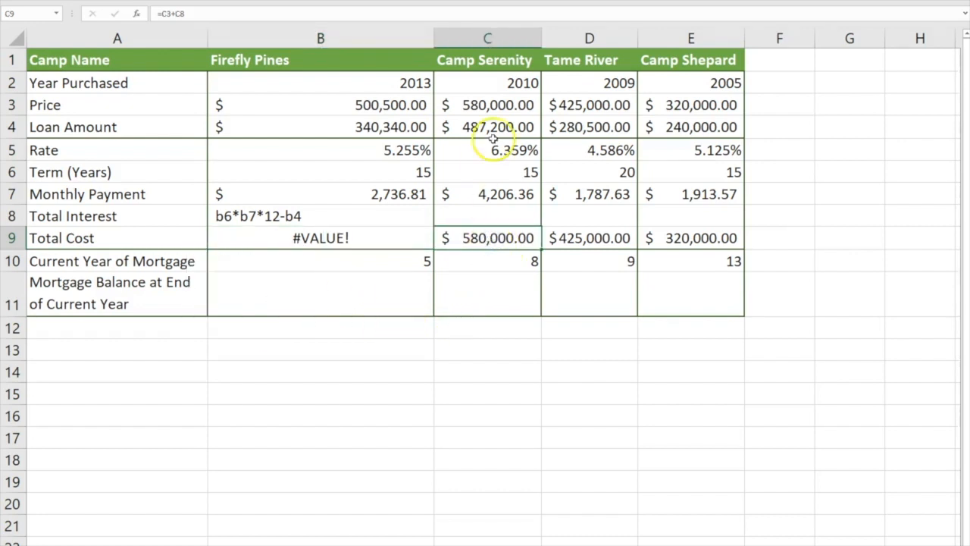
left_click(373, 238)
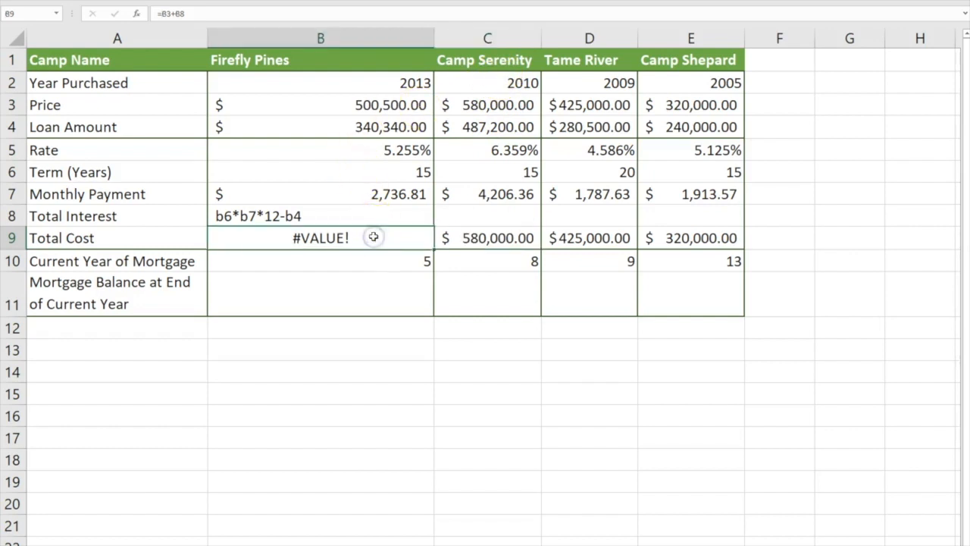
Add the missing equals sign to the B8 entry, making it =B6*B7*12-B4, and fill the formula across to C8:E8.
left_click(360, 213)
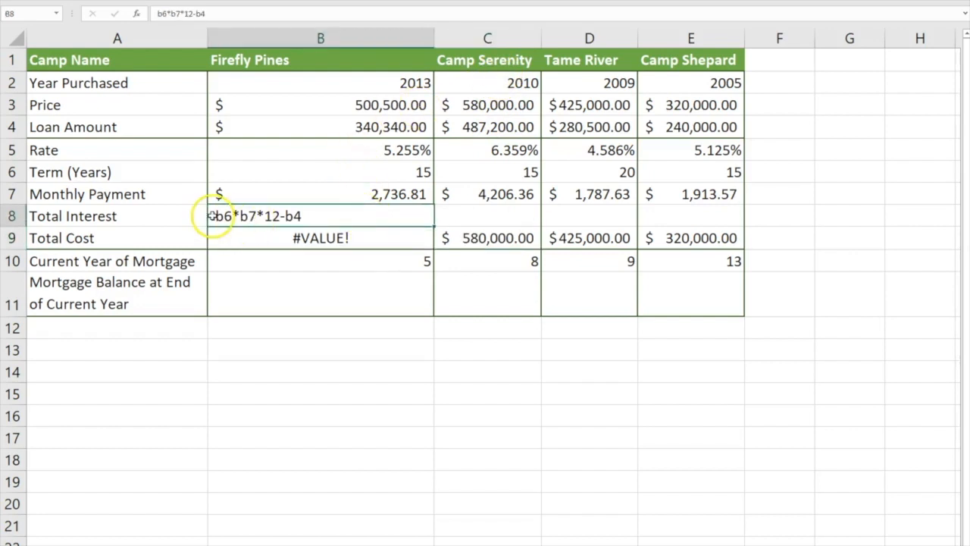
left_click(196, 13)
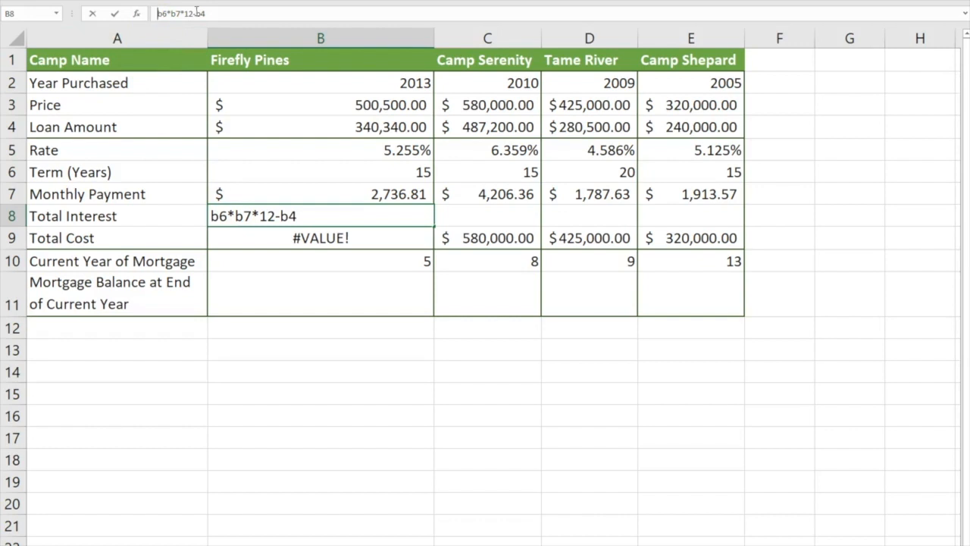
key("Home")
type("=")
key("Return")
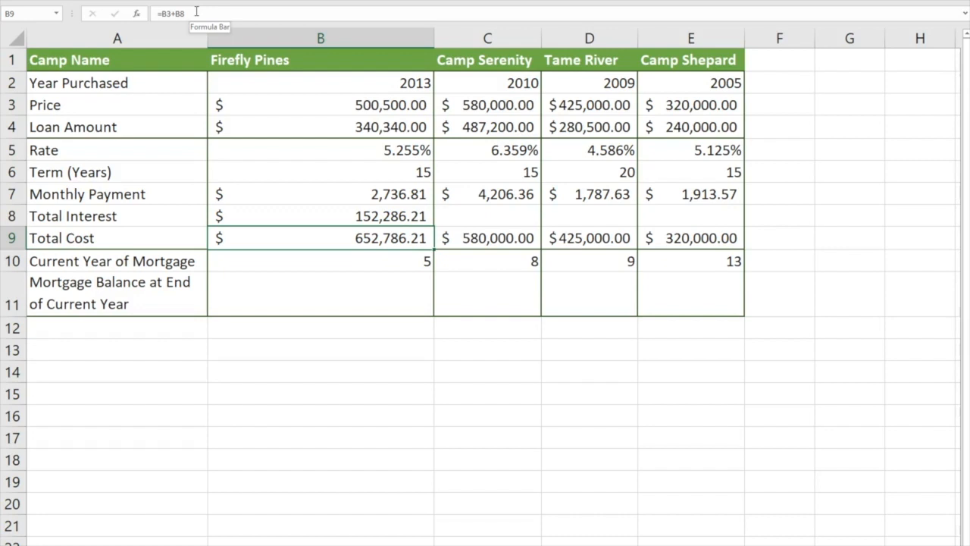
left_click(395, 215)
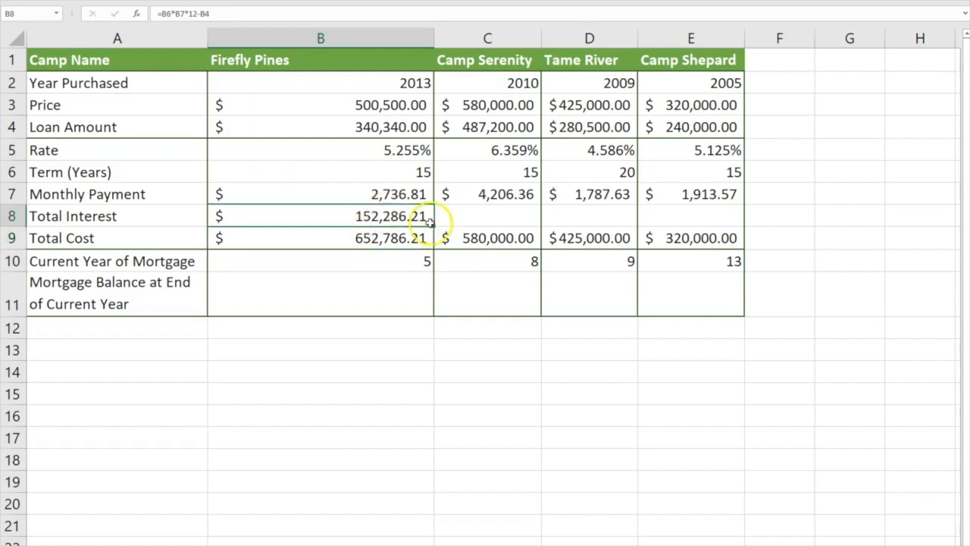
left_click_drag(435, 225, 727, 231)
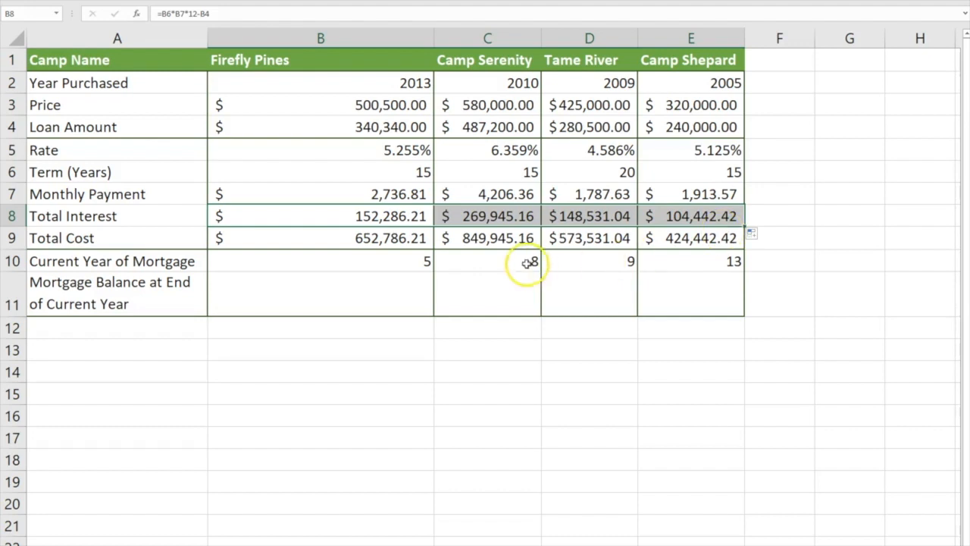
Enter the formula =pv(b5/12,b6-b10*12,-b7) in the Firefly Pines mortgage balance cell B11.
left_click(358, 300)
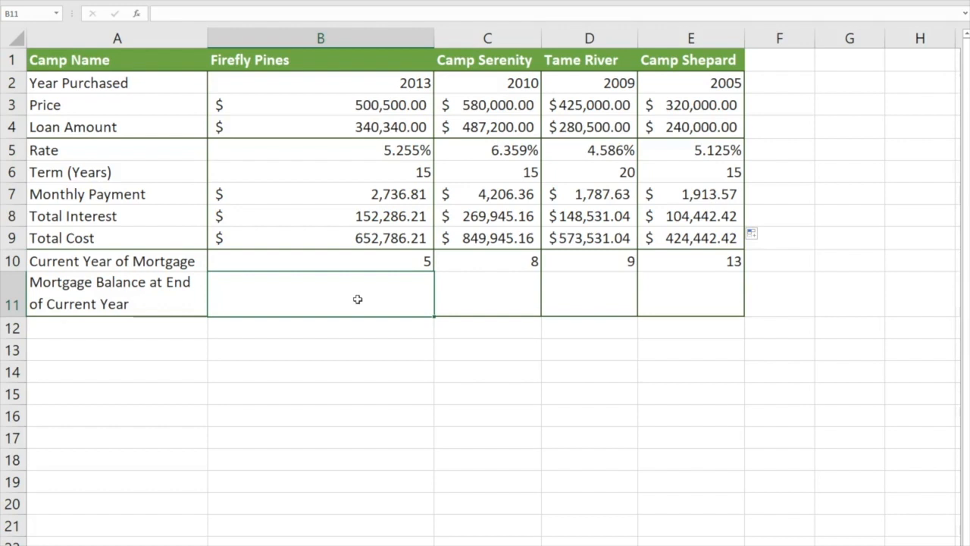
type("=pv")
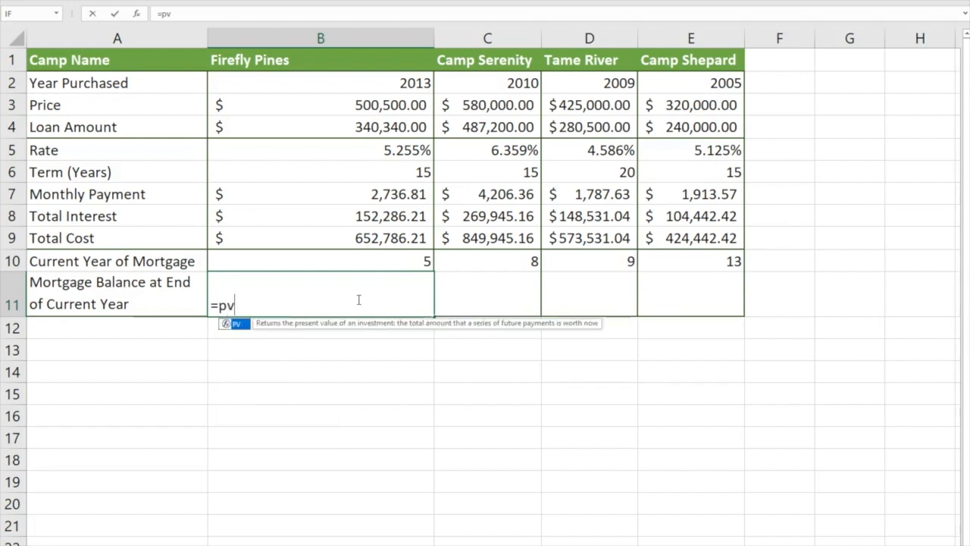
type("(")
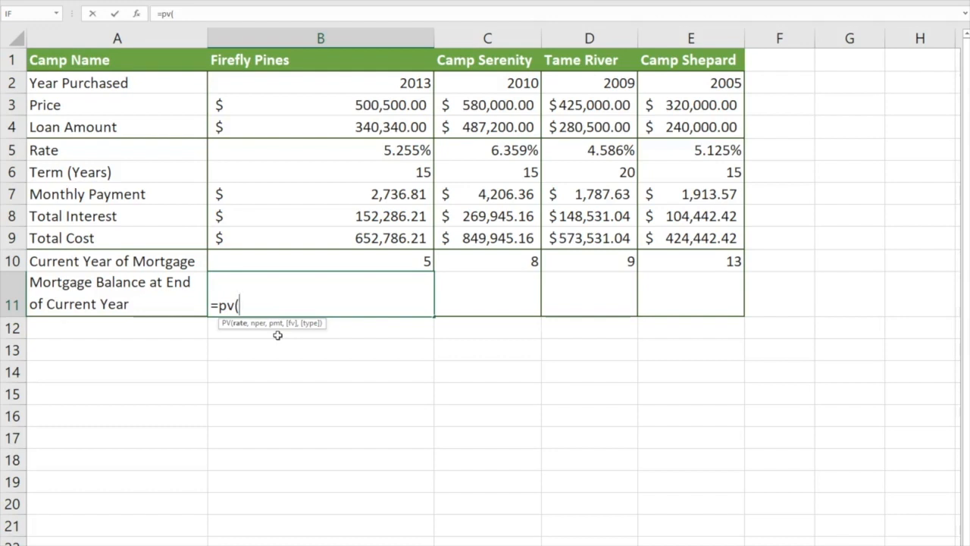
type("b")
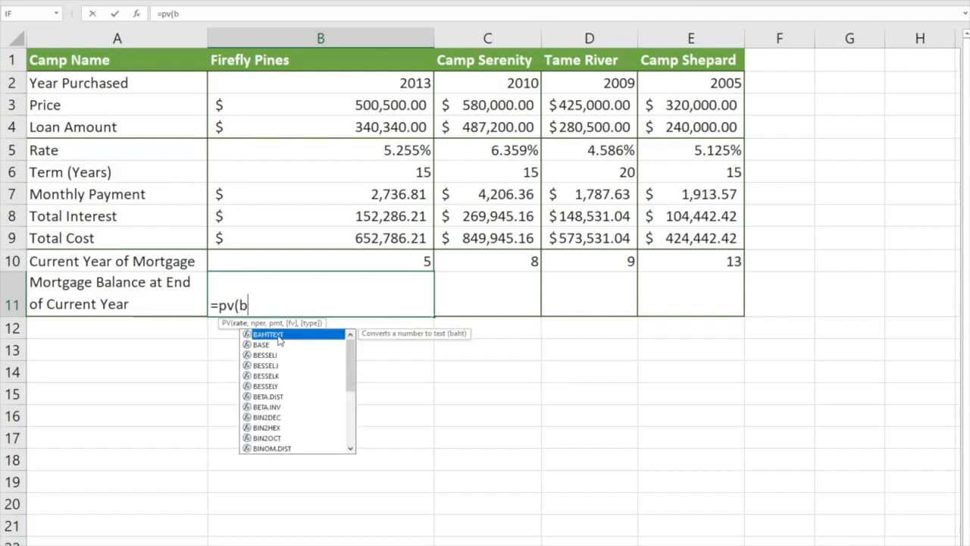
type("5/12")
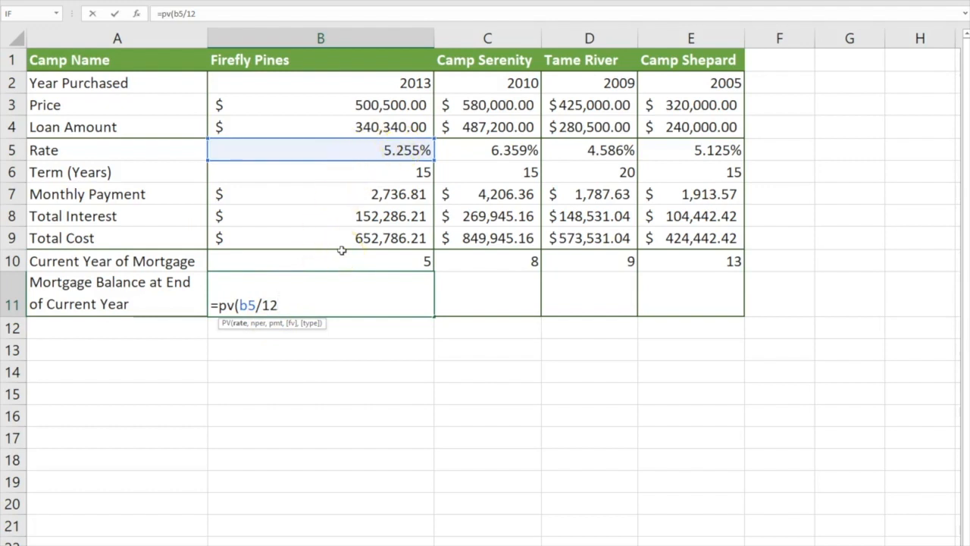
type(",")
type("b")
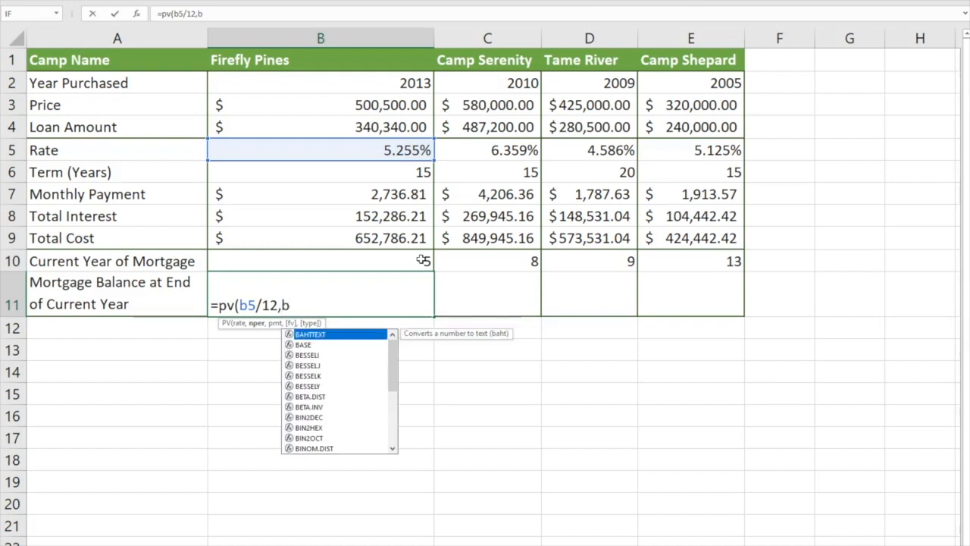
type("6-b10")
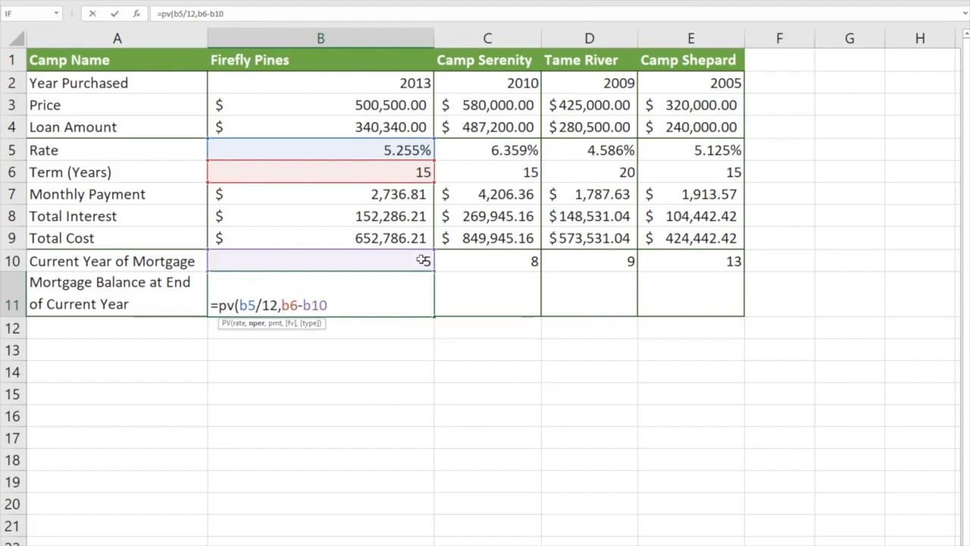
type("*12,")
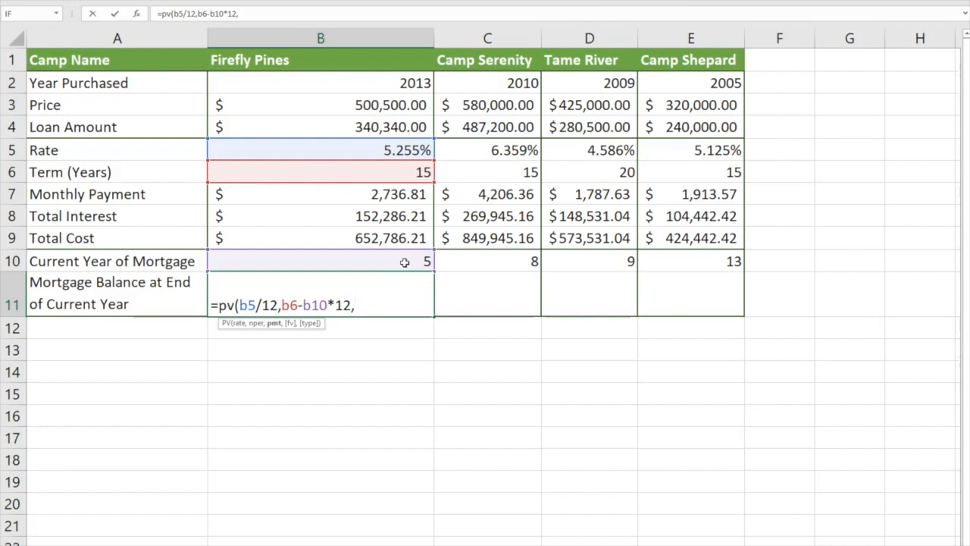
type("-b")
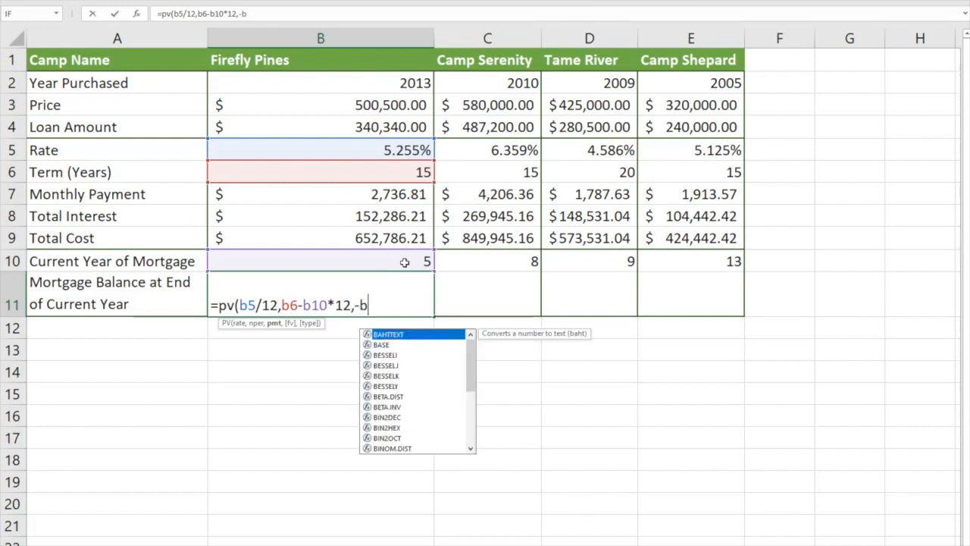
type("7")
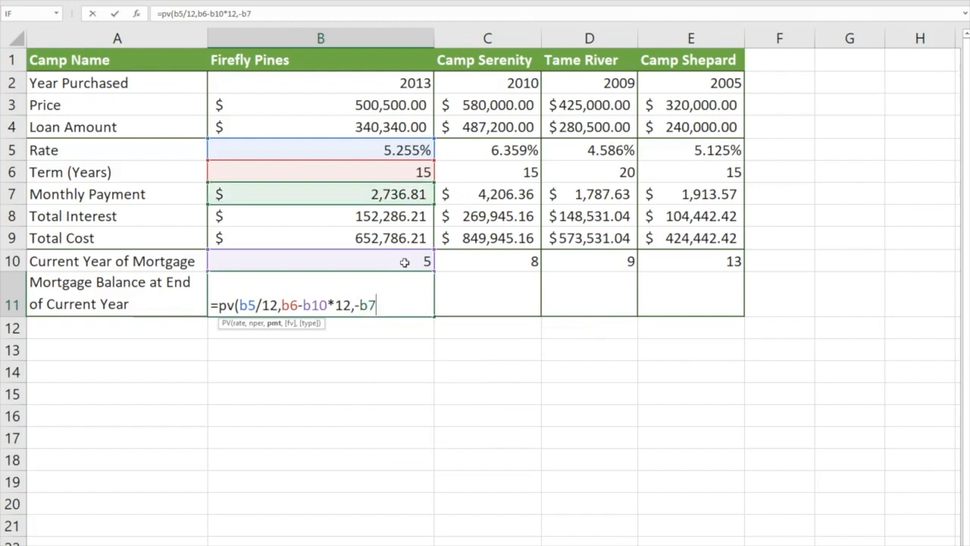
type(")")
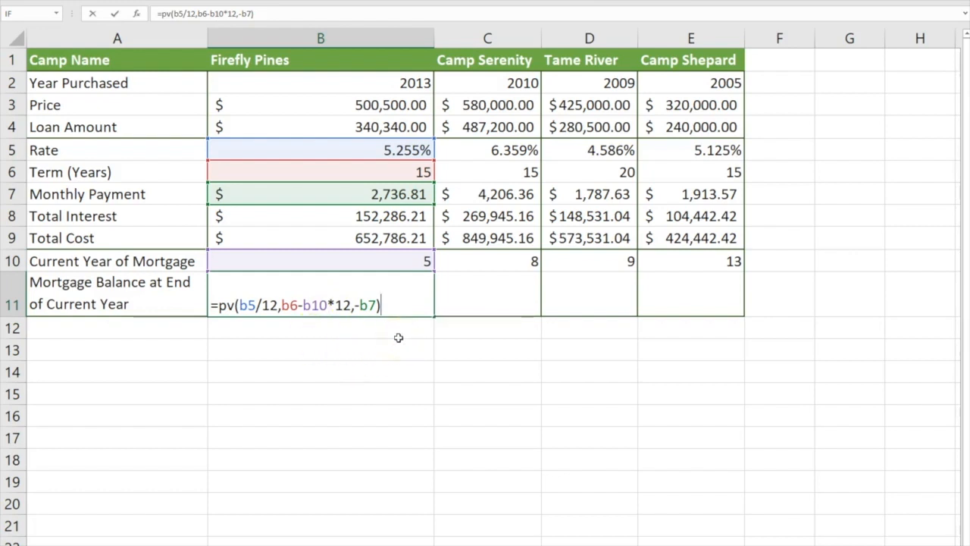
key("Return")
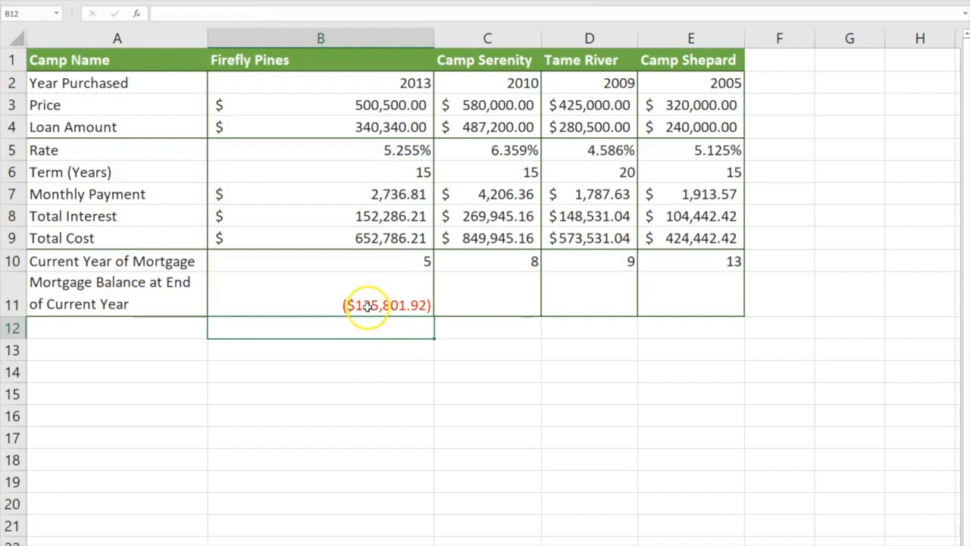
left_click(367, 306)
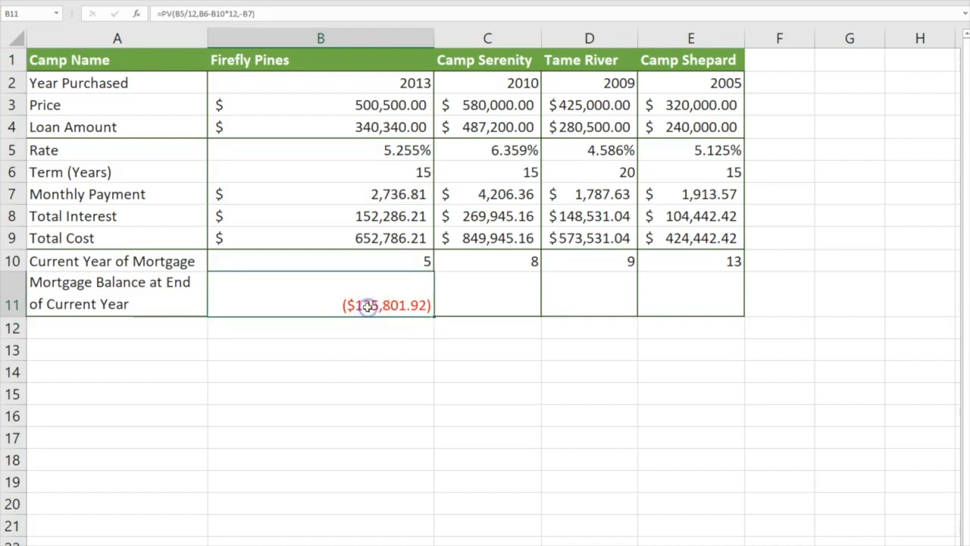
Start an order-of-operations note below the table with PEMDAS in B13, Parenthesis in B14 and Expopnent in B15.
left_click(321, 351)
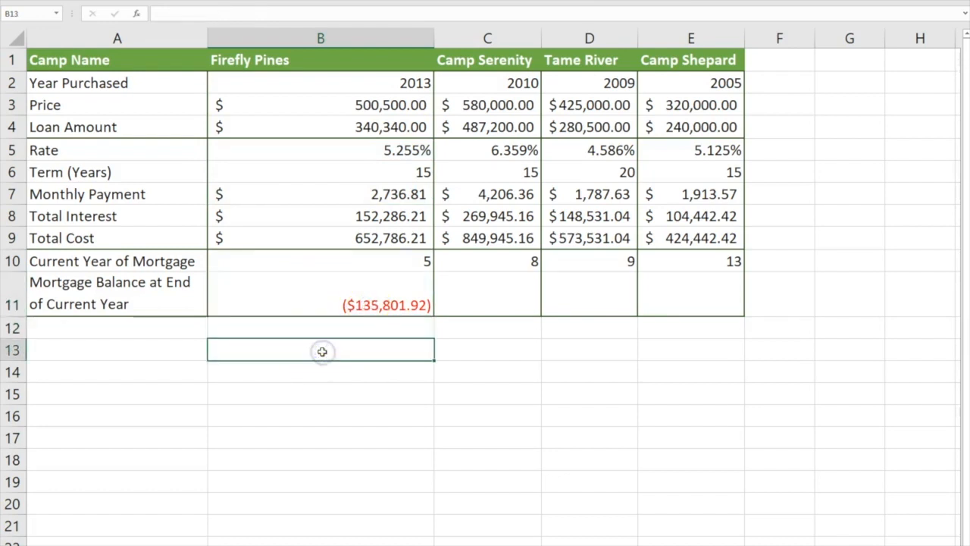
type("PEMDAS")
left_click(313, 373)
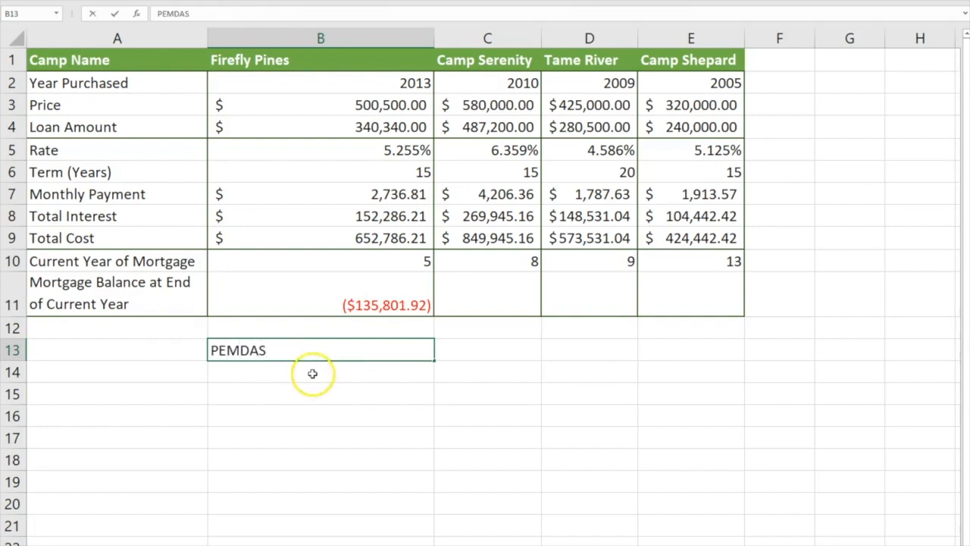
type("pAR")
key("BackSpace")
key("BackSpace")
key("BackSpace")
type("par")
key("BackSpace")
key("BackSpace")
key("BackSpace")
type("parenthesis")
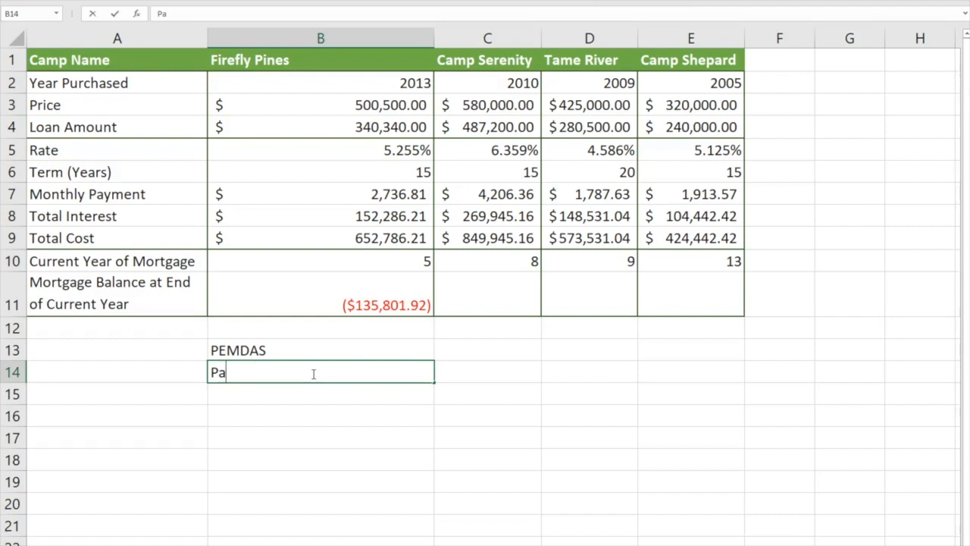
key("Return")
type("Expopnent")
key("Return")
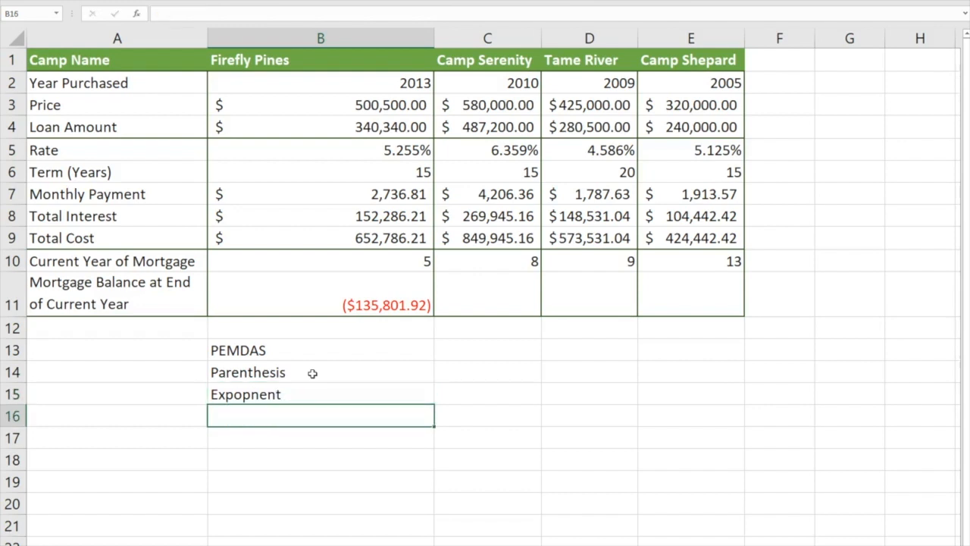
Continue the order-of-operations note with Multiplication, Division, Add and Subtraction in B16:B19.
type("Multiplication")
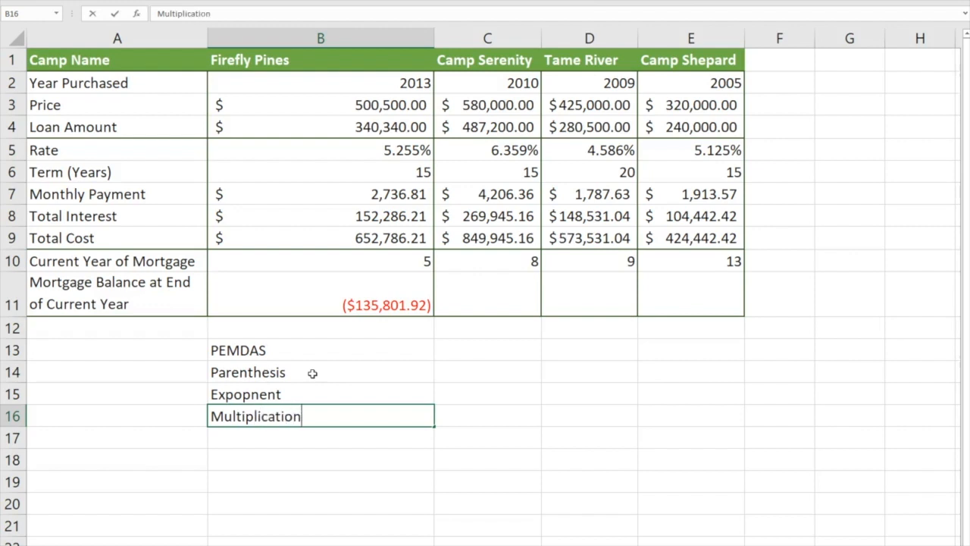
key("Return")
type("Dividsio")
key("BackSpace")
key("BackSpace")
key("BackSpace")
key("BackSpace")
type("sio")
key("BackSpace")
type("i")
key("BackSpace")
type("on")
key("Return")
type("Add")
key("Return")
type("Subtraction")
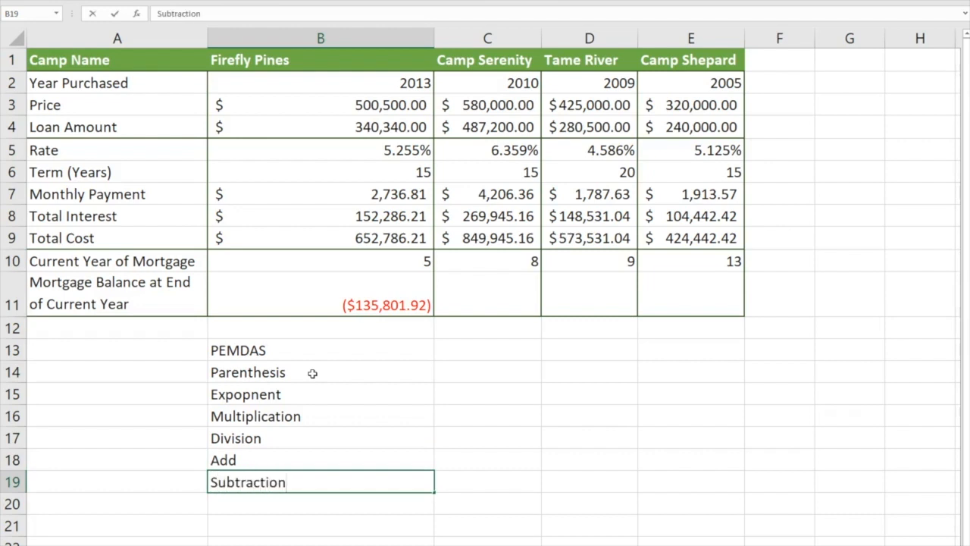
Correct the misspelled word in B15 to Exponent.
left_click(245, 396)
double_click(252, 394)
key("BackSpace")
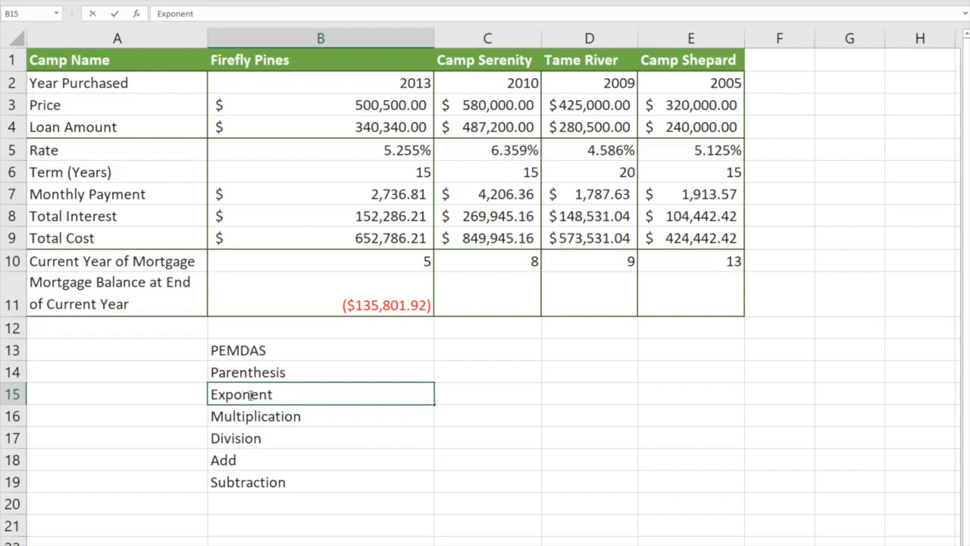
left_click(486, 479)
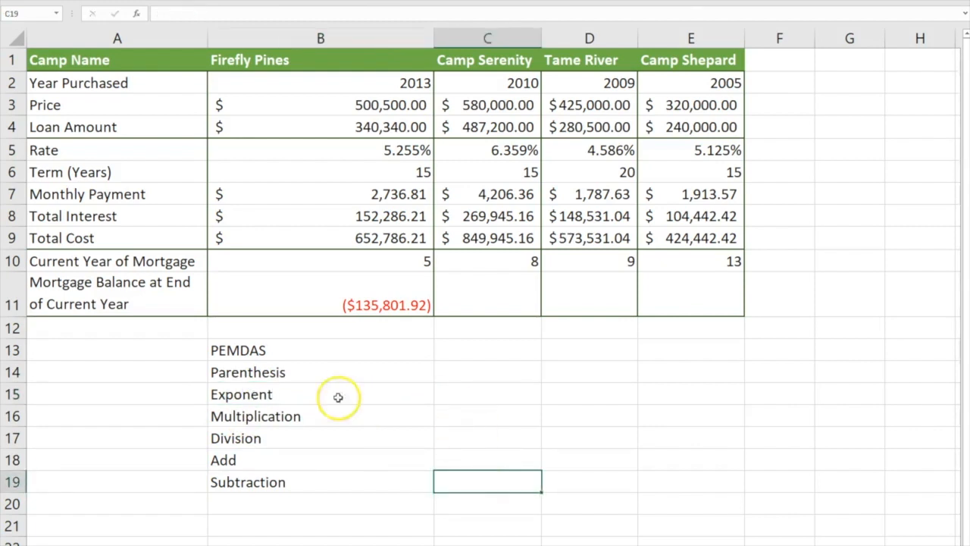
Add parentheses around B6-B10 in the B11 balance formula, making it =PV(B5/12,(B6-B10)*12,-B7).
left_click(294, 368)
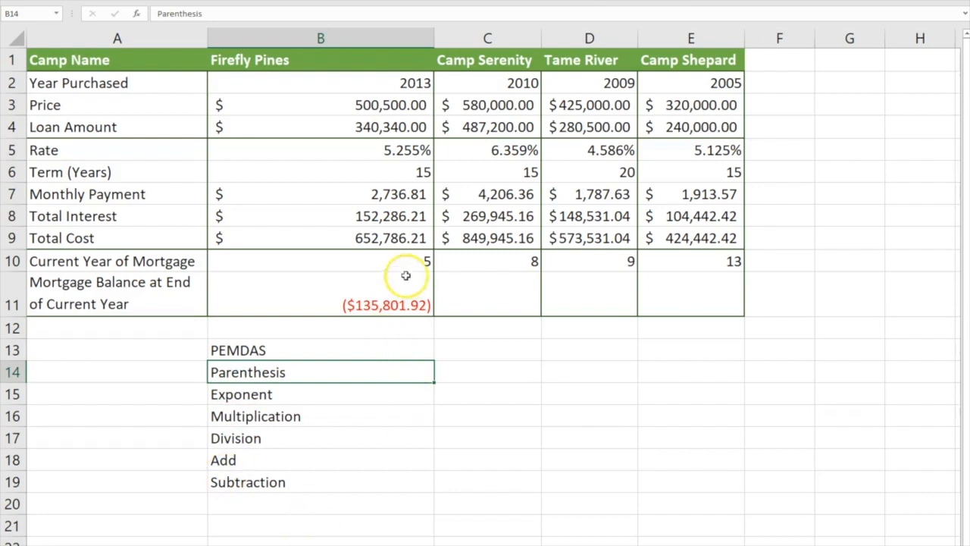
left_click(379, 300)
double_click(383, 301)
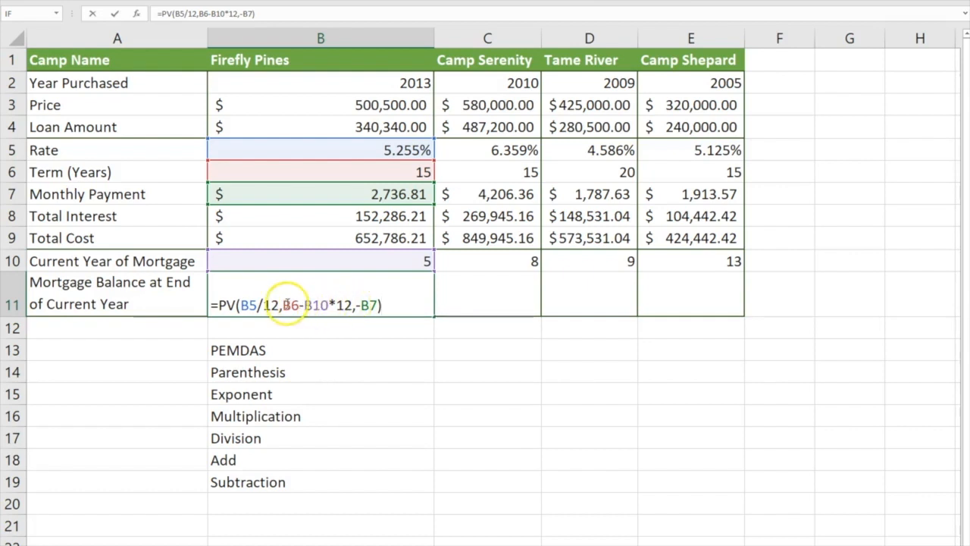
left_click(283, 304)
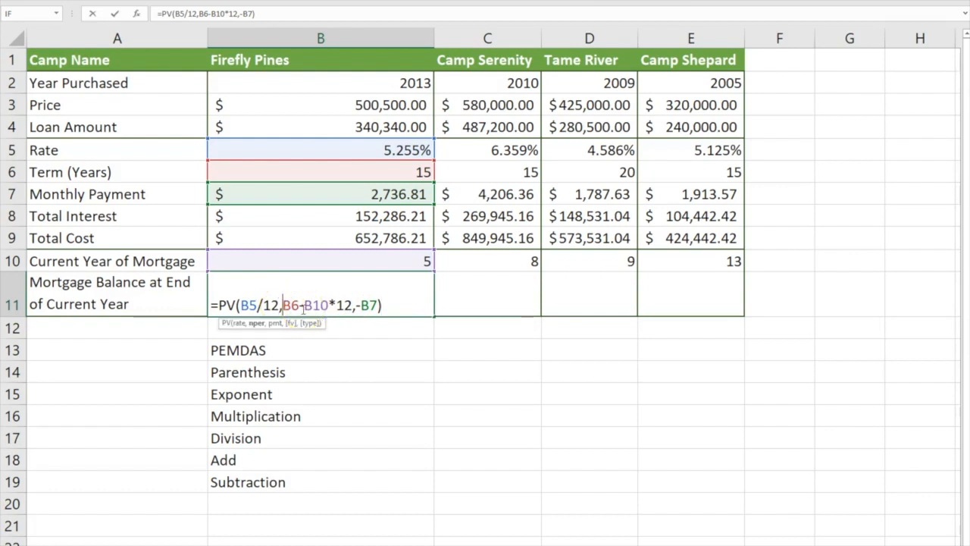
type("(")
left_click(334, 304)
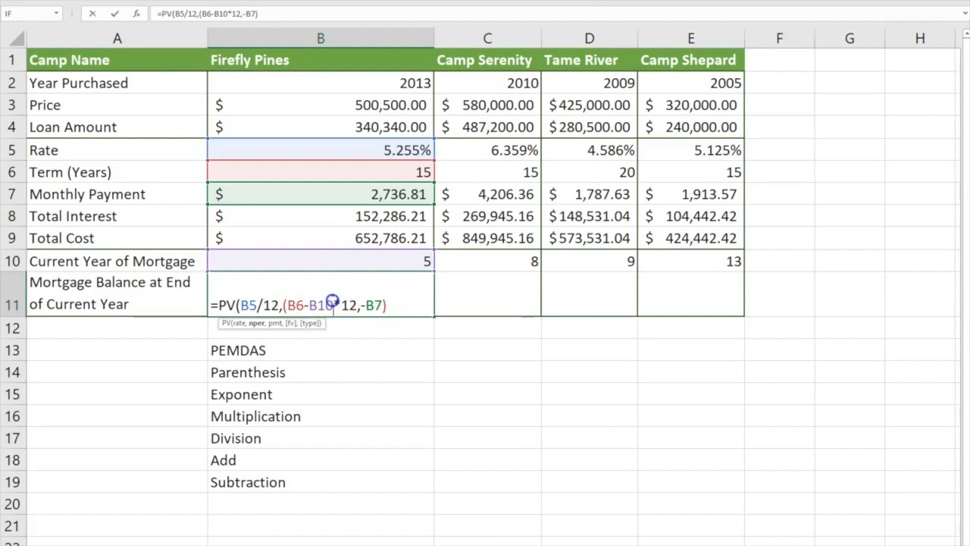
type(")")
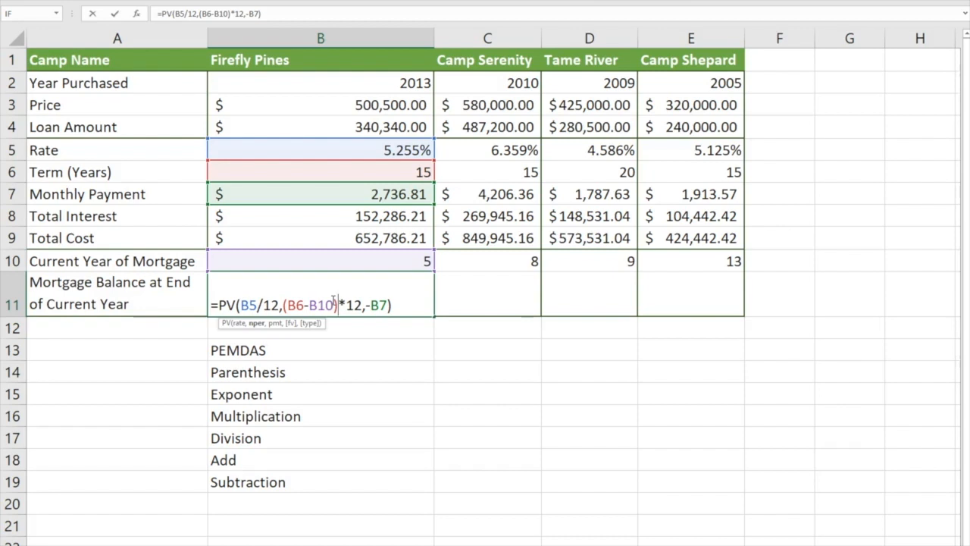
key("Return")
Fill the mortgage balance formula from B11 across to C11:E11 and review the arguments in B11.
left_click(332, 300)
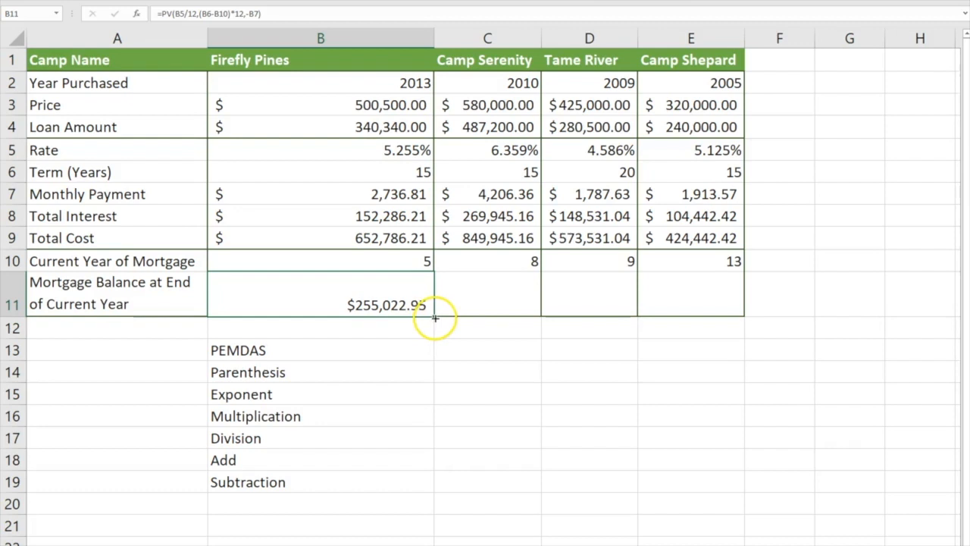
left_click_drag(435, 318, 701, 314)
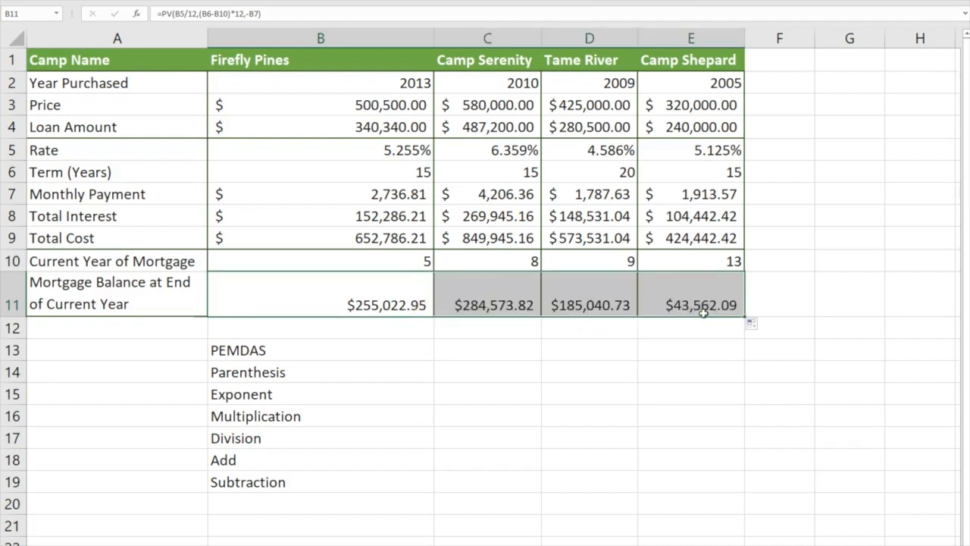
double_click(370, 304)
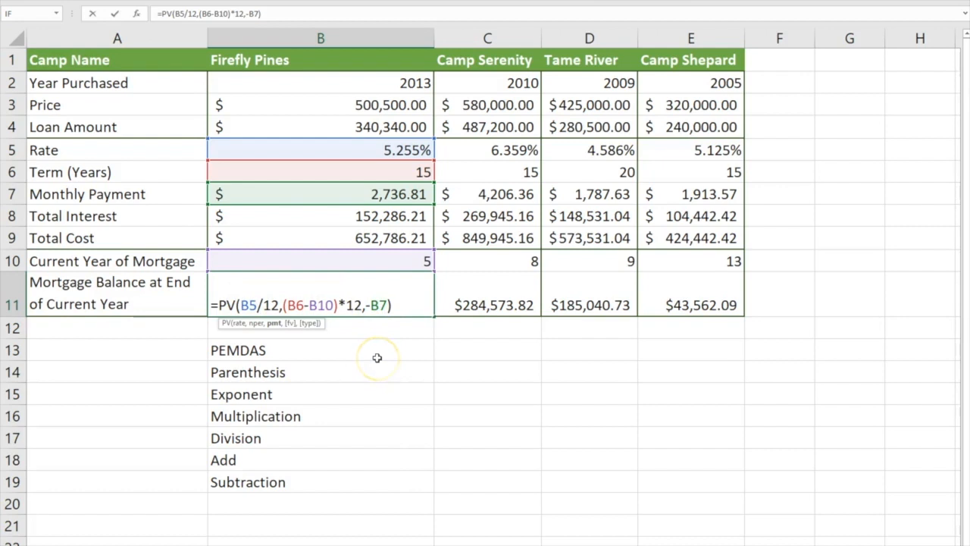
key("Return")
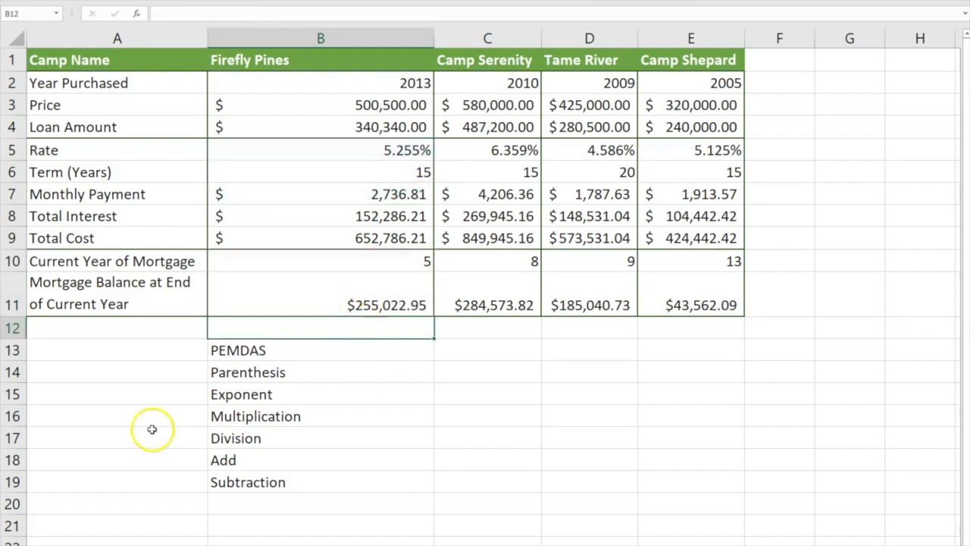
Select the order-of-operations note in B13:B19.
left_click_drag(218, 348, 256, 476)
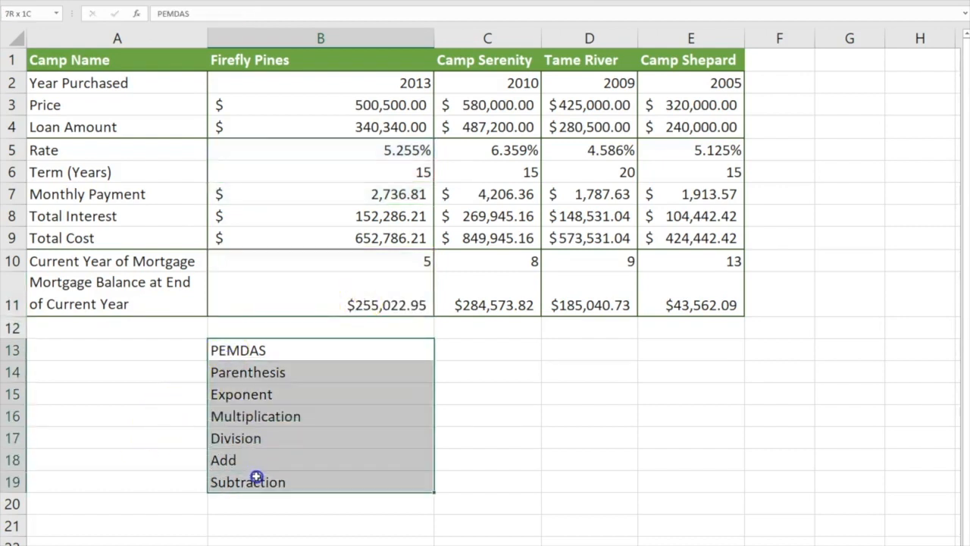
right_click(249, 476)
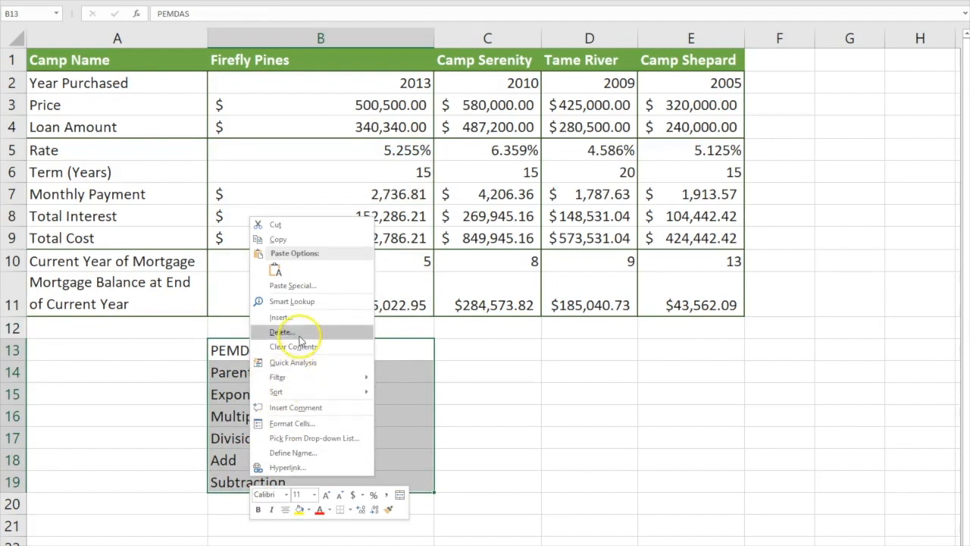
left_click(513, 410)
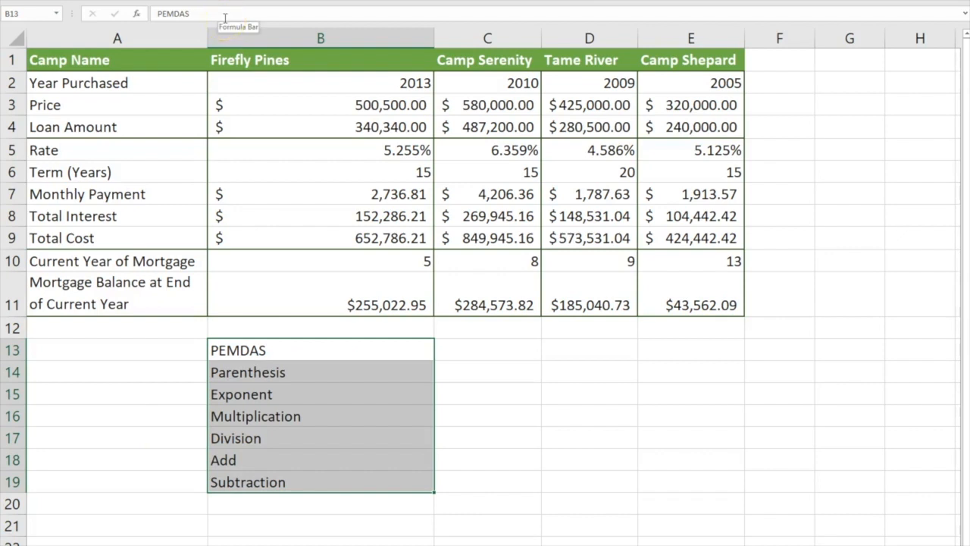
left_click_drag(262, 345, 314, 481)
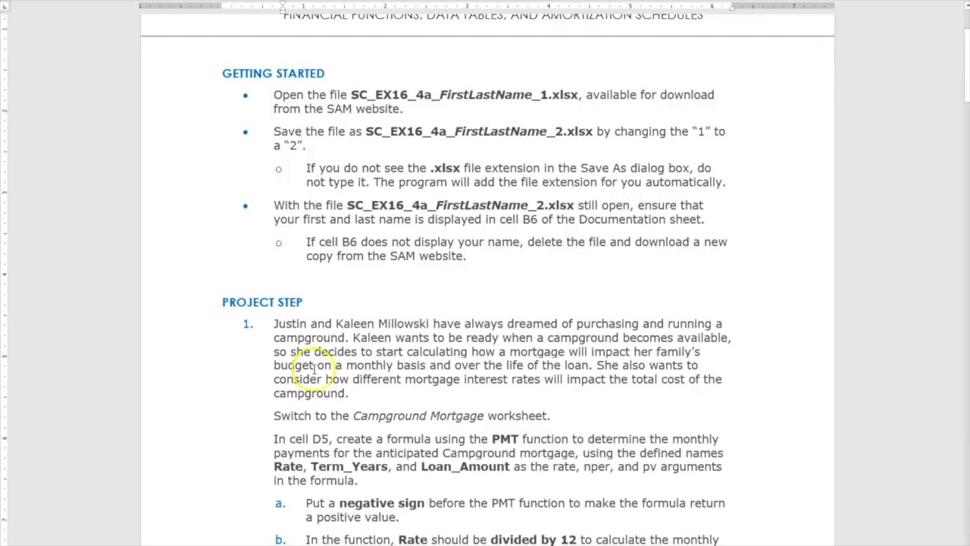
Compare the finished worksheets with the Final Figures at the end of the project instructions.
scroll(312, 369, "down", 20)
scroll(312, 369, "down", 20)
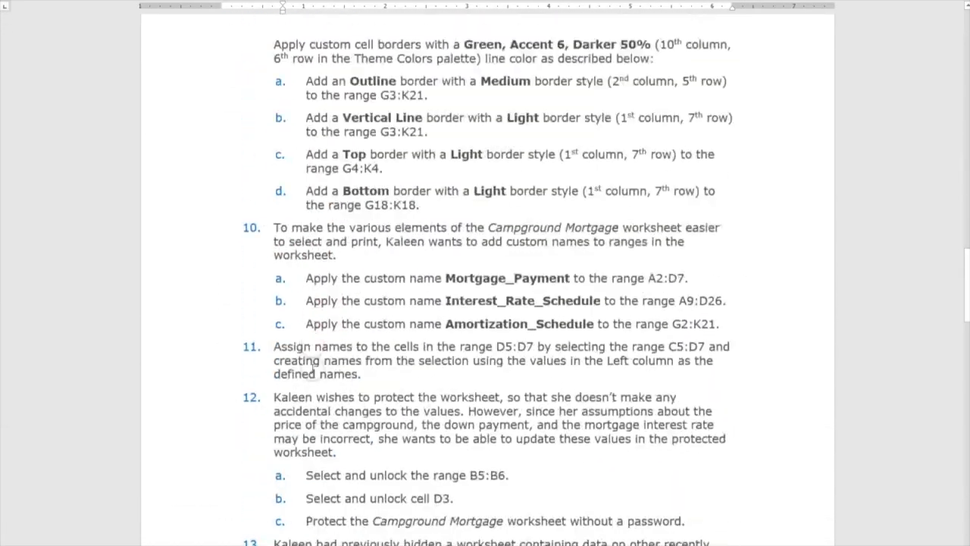
scroll(311, 369, "up", 3)
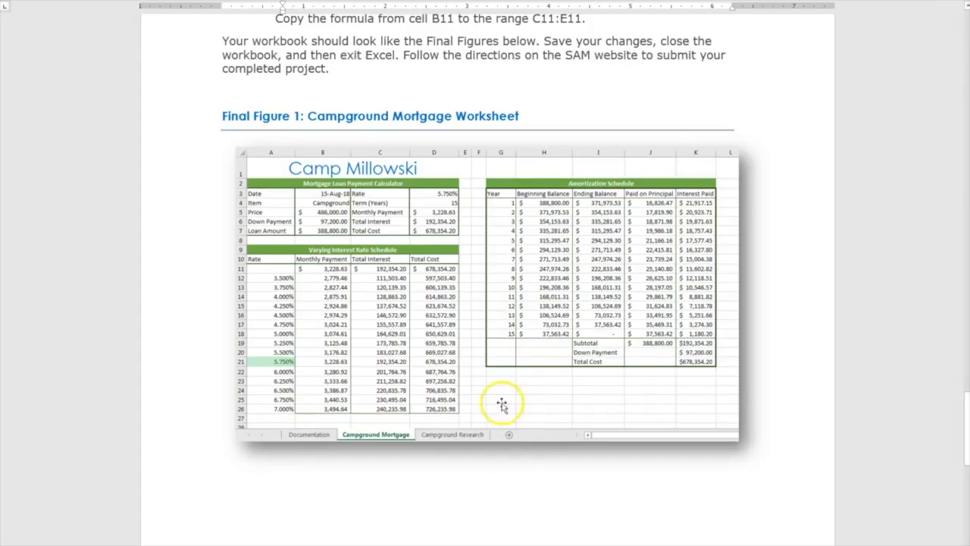
scroll(481, 360, "down", 8)
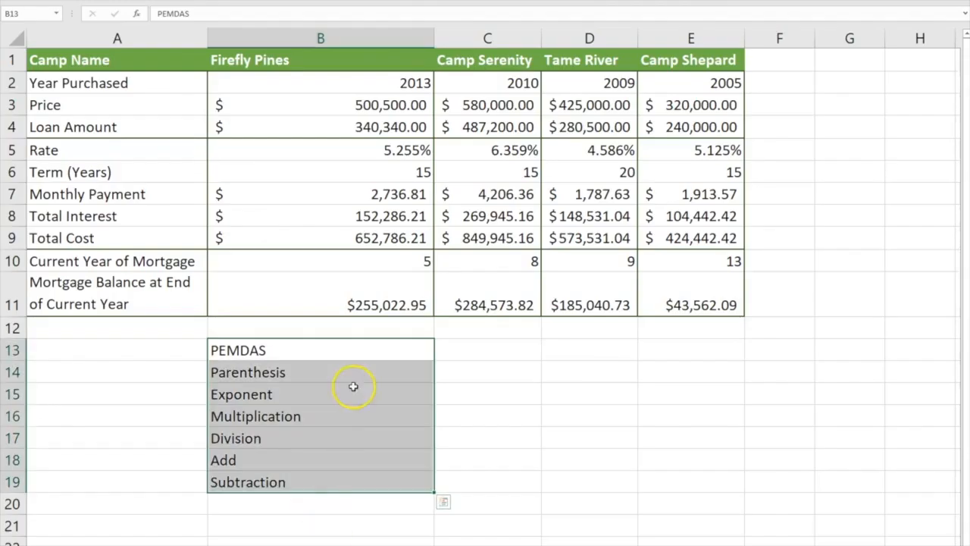
Switch to the course website and open the Excel Module 4 SAM Project 1 assignment at its upload step.
left_click(67, 431)
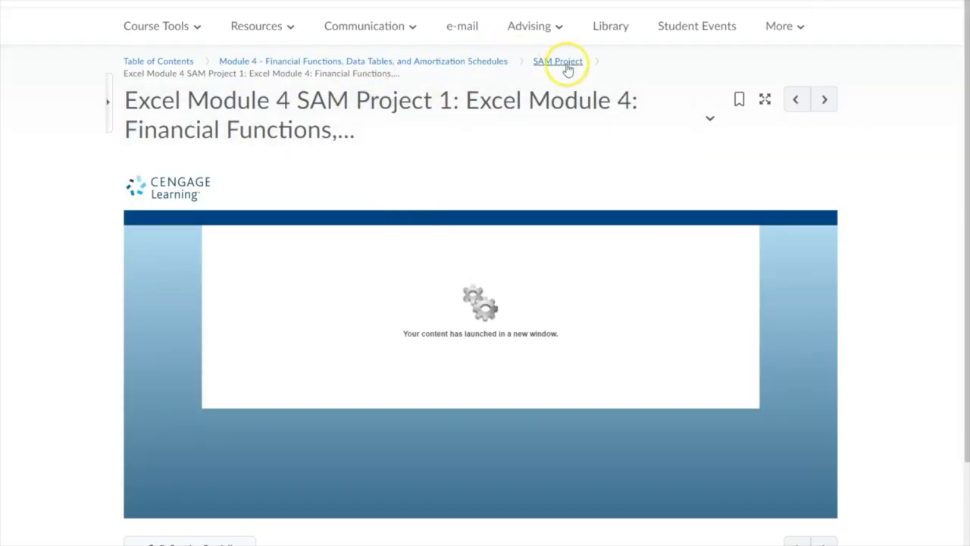
left_click(558, 62)
left_click(579, 66)
left_click(479, 246)
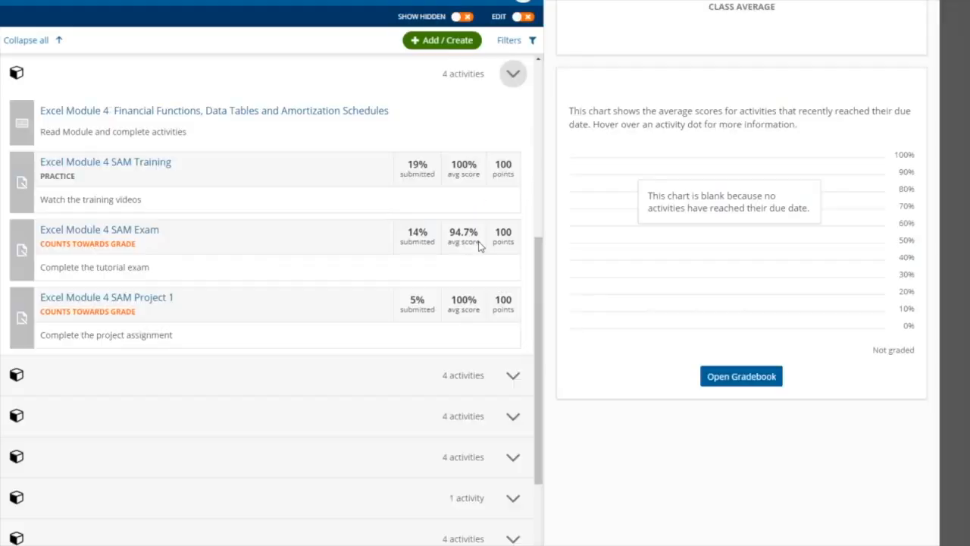
left_click(688, 298)
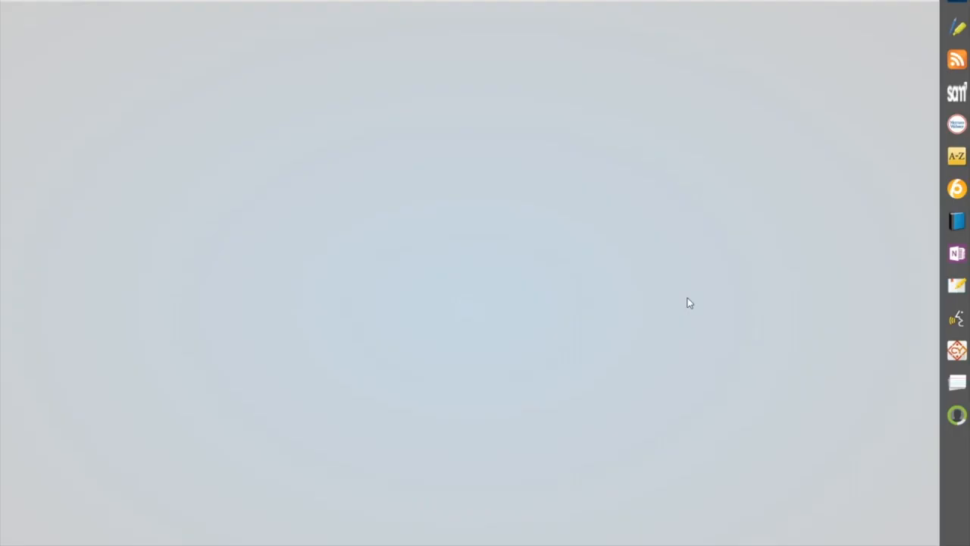
left_click(732, 178)
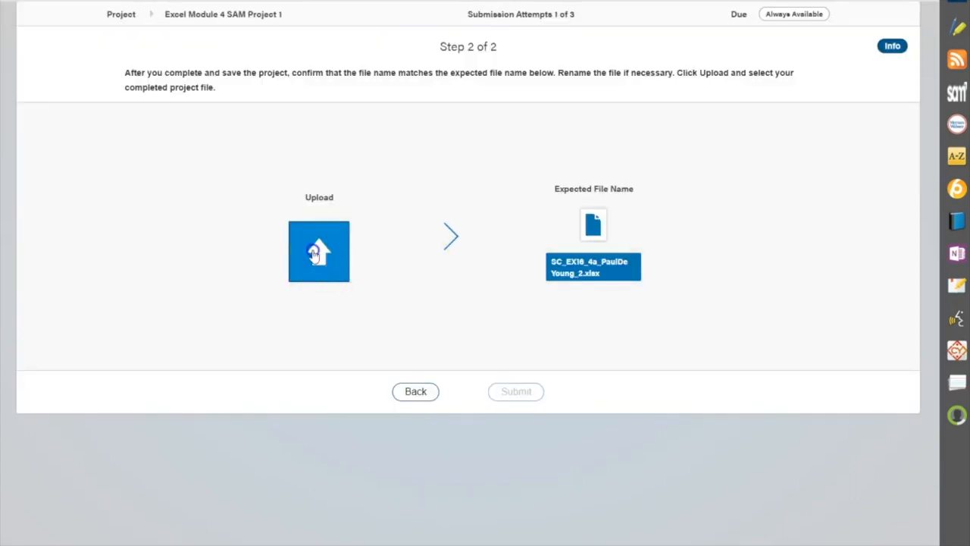
Try to upload a workbook as the SAM project file, then reload the assignment's upload step.
left_click(316, 254)
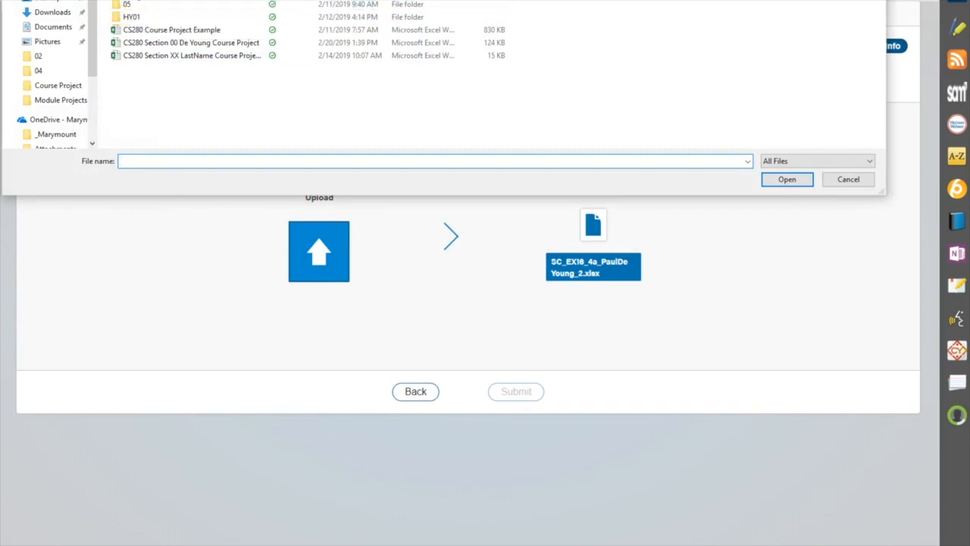
double_click(136, 1)
double_click(173, 1)
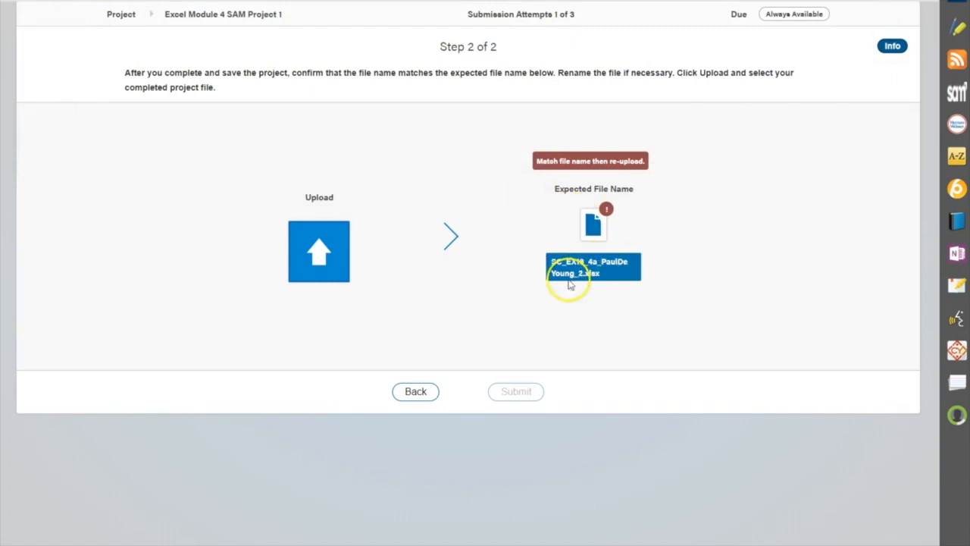
left_click(416, 394)
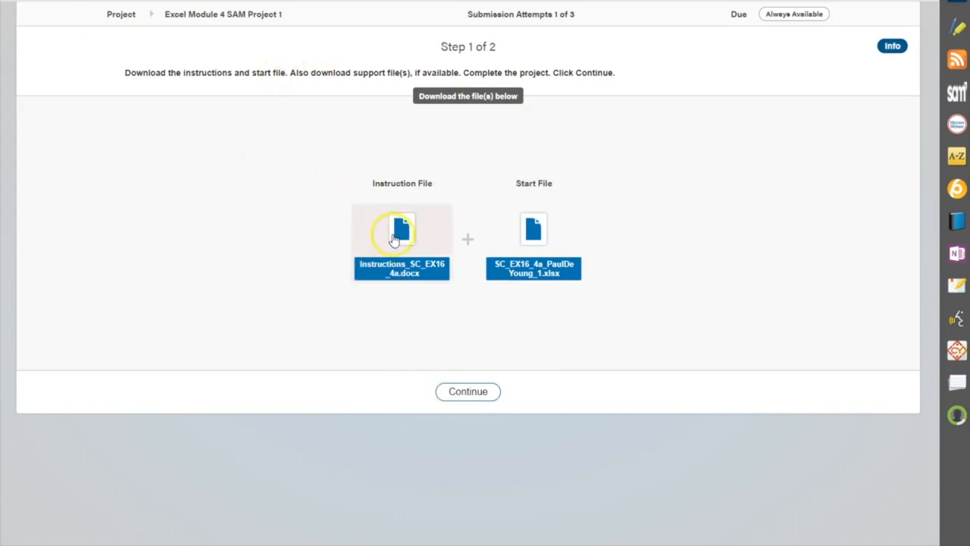
left_click(470, 391)
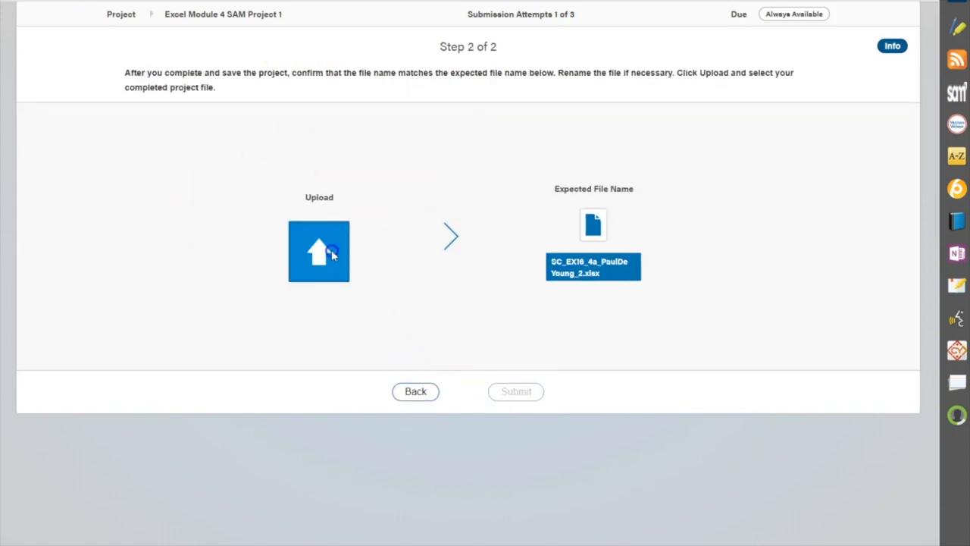
Upload the completed version 2 project workbook from the CS 280 Intro to Data Analysis course's Module Projects folder 04 and submit it.
left_click(330, 252)
left_click_drag(91, 60, 91, 96)
left_click(49, 66)
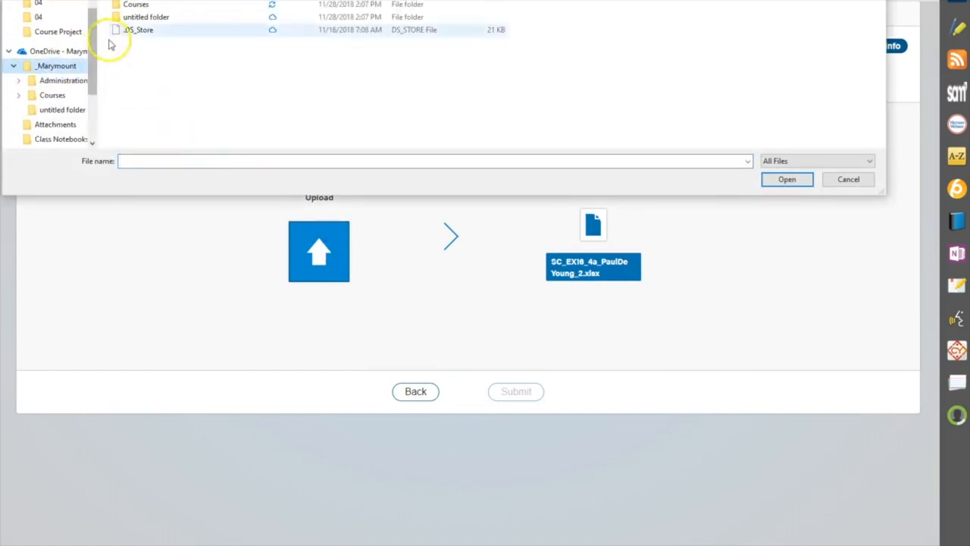
double_click(125, 6)
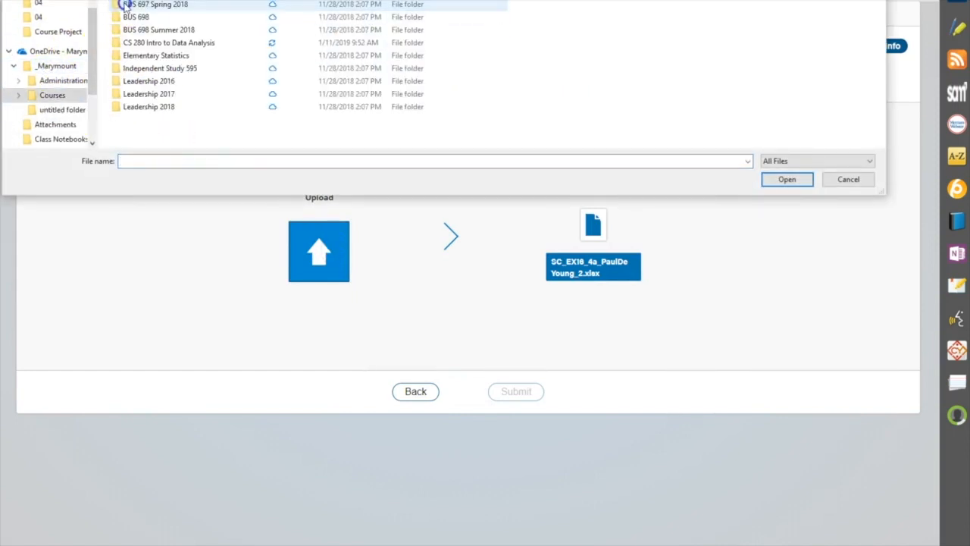
double_click(140, 42)
double_click(148, 16)
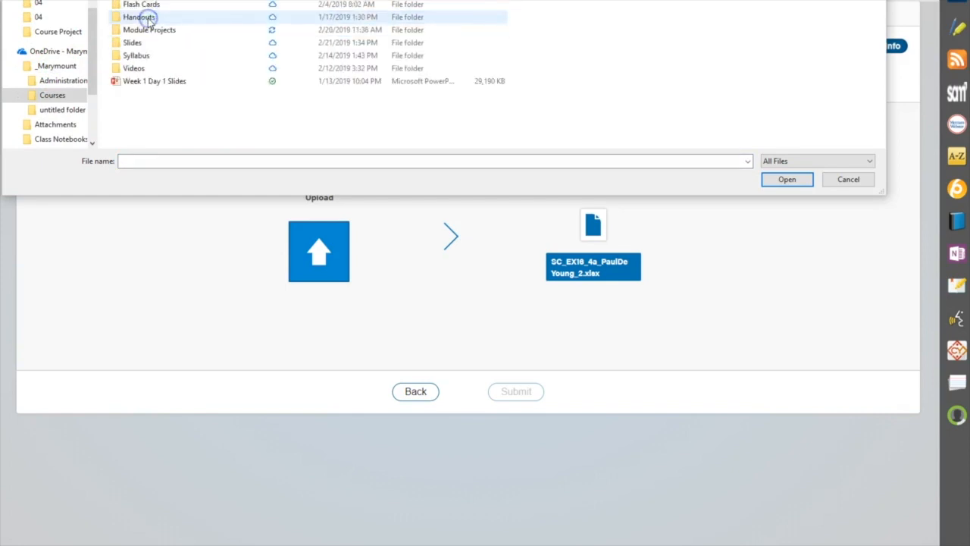
double_click(147, 29)
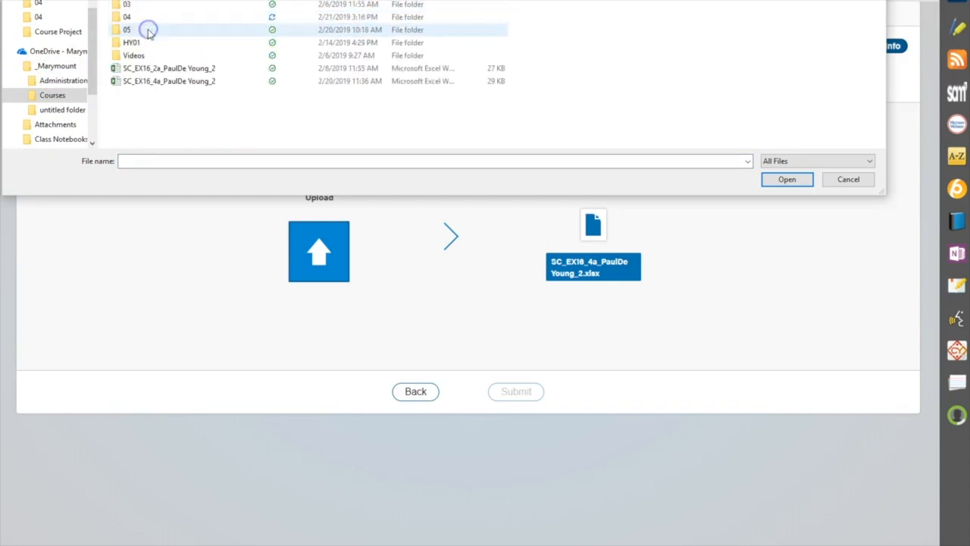
double_click(129, 17)
double_click(156, 18)
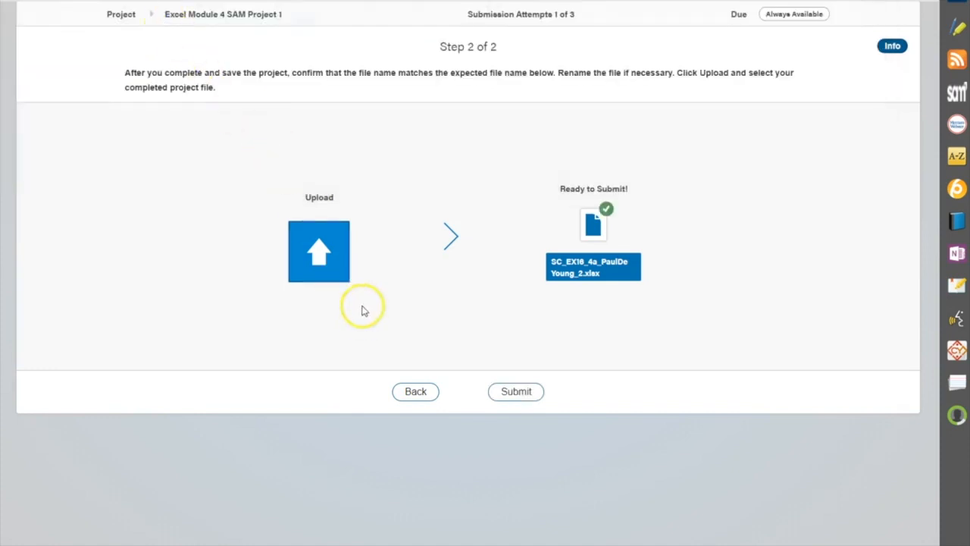
left_click(516, 393)
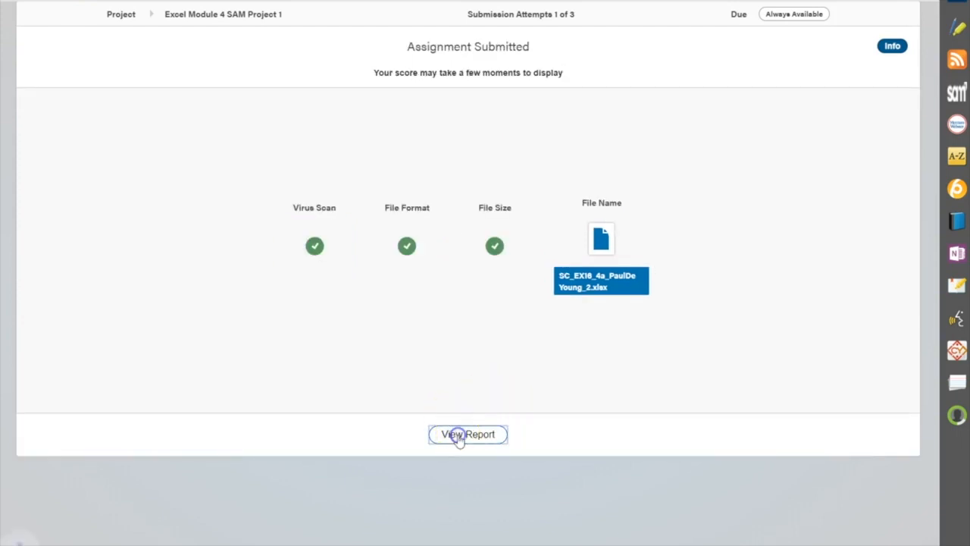
Open the graded submission report and examine the feedback for every project step, especially the items marked incorrect.
left_click(458, 440)
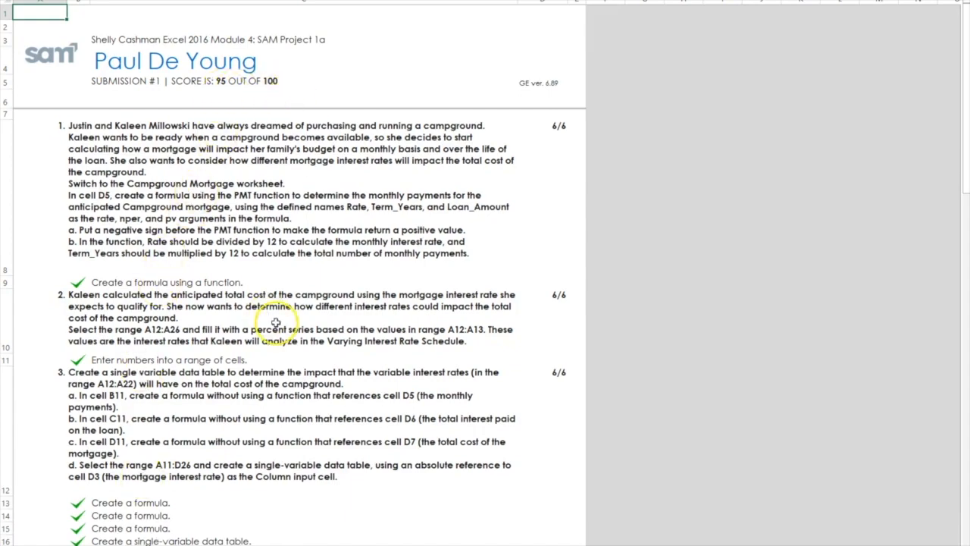
scroll(340, 382, "down", 5)
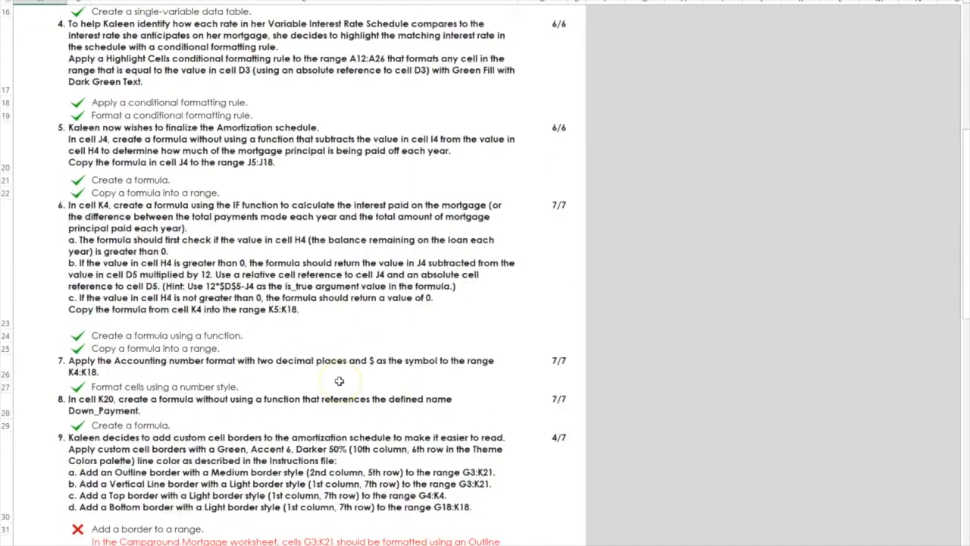
scroll(339, 381, "down", 1)
scroll(340, 381, "down", 1)
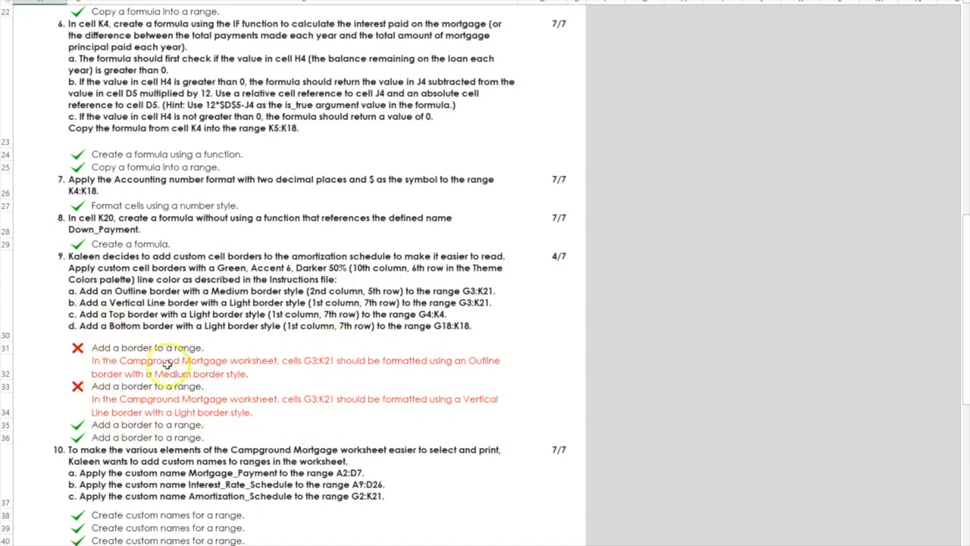
scroll(174, 371, "down", 6)
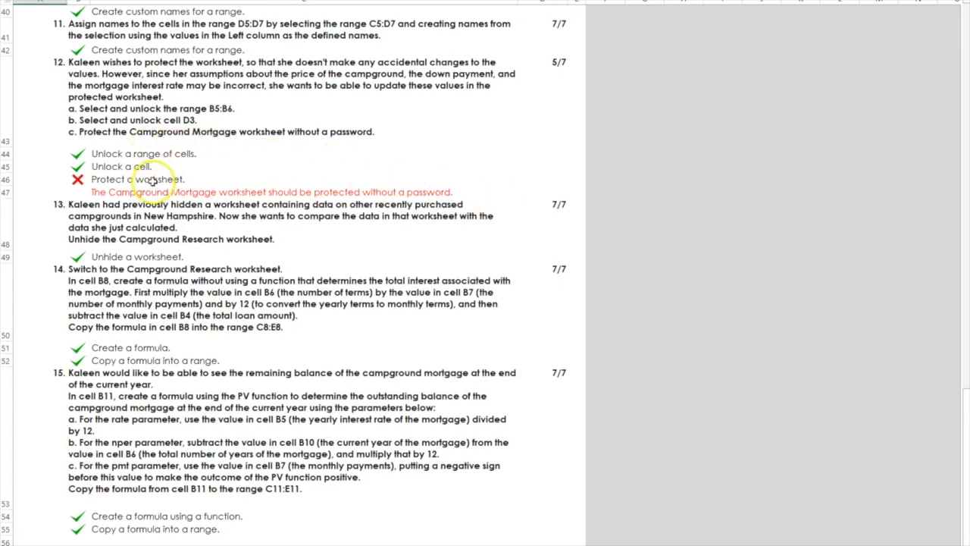
scroll(187, 195, "down", 8)
scroll(188, 195, "up", 11)
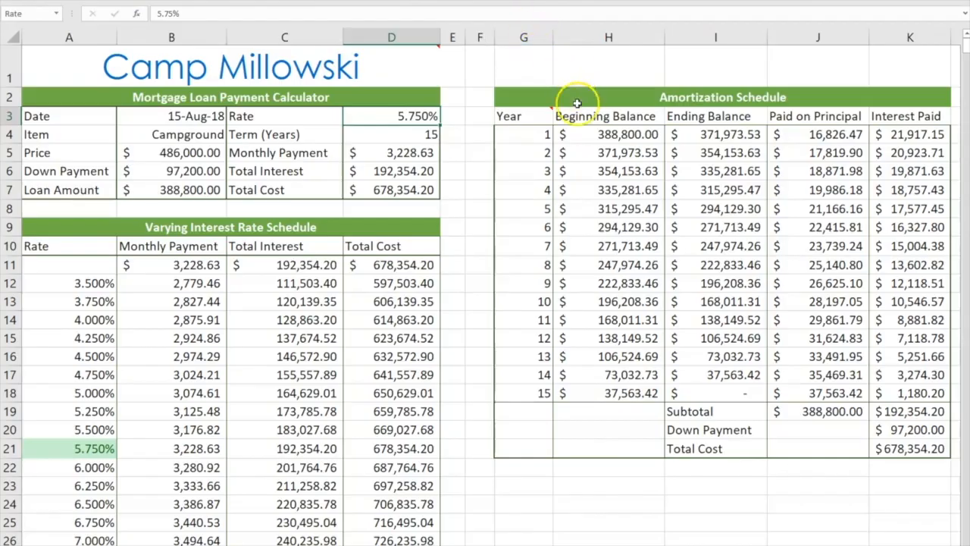
Check the amortization schedule's header row on the Campground Mortgage sheet against the report's border and worksheet protection feedback.
left_click(548, 115)
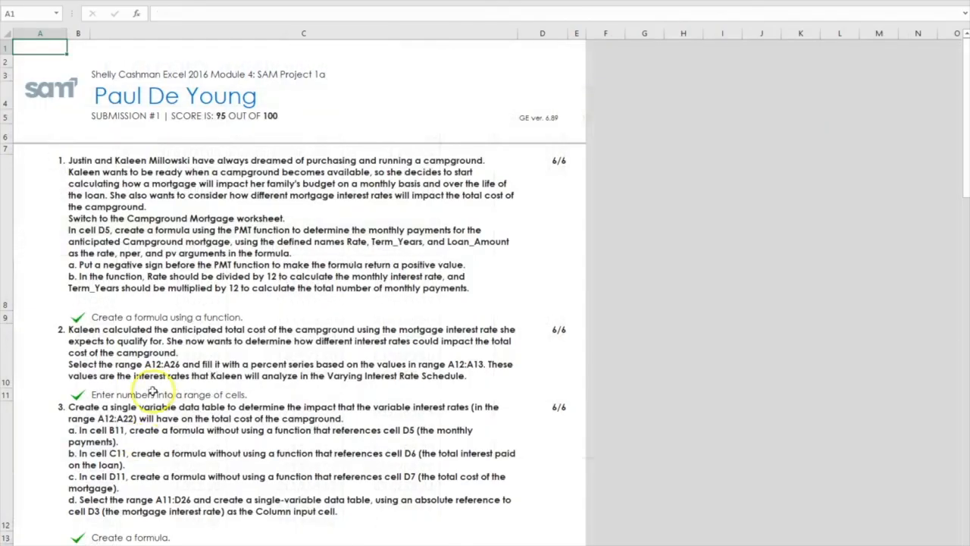
scroll(152, 391, "down", 10)
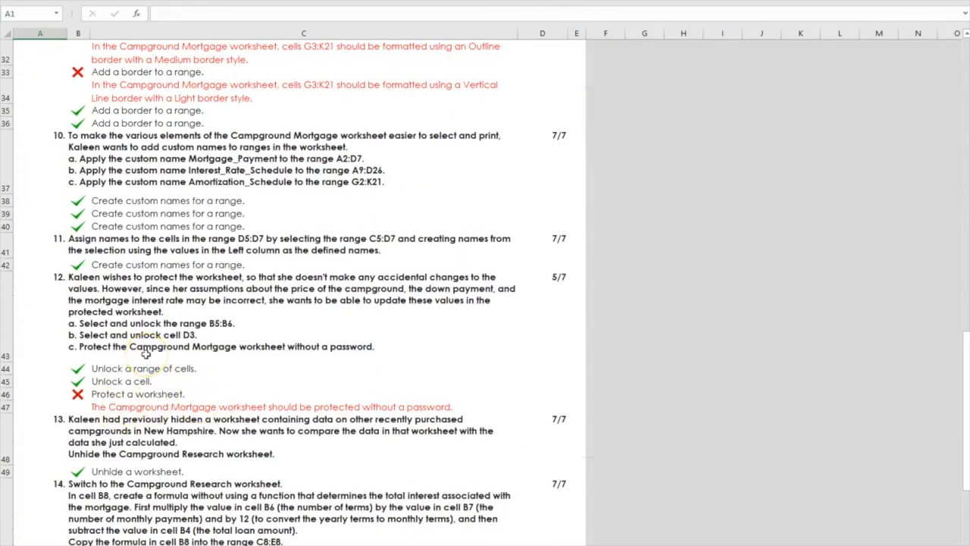
mouse_move(430, 543)
mouse_move(401, 543)
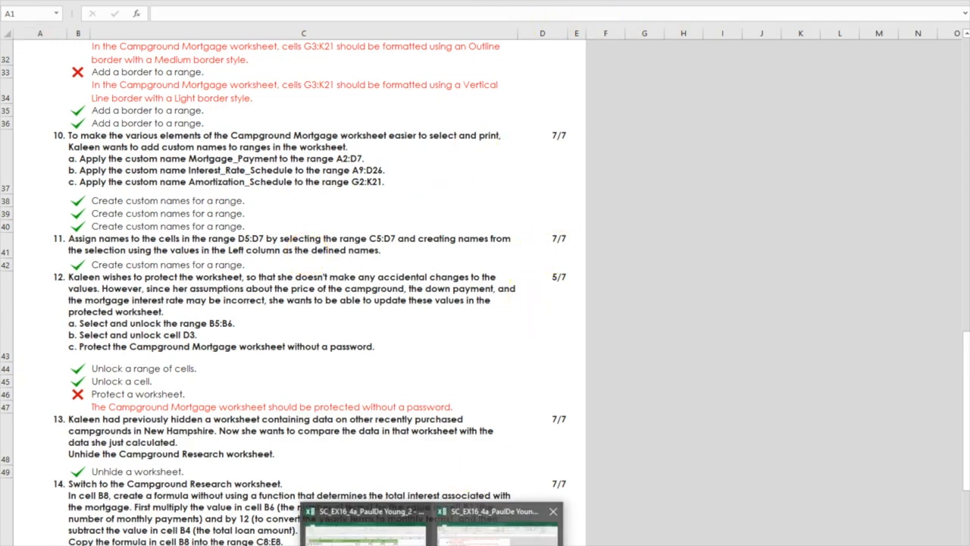
Reread the custom border requirements for the amortization schedule in step 9 of the project instructions.
left_click(394, 544)
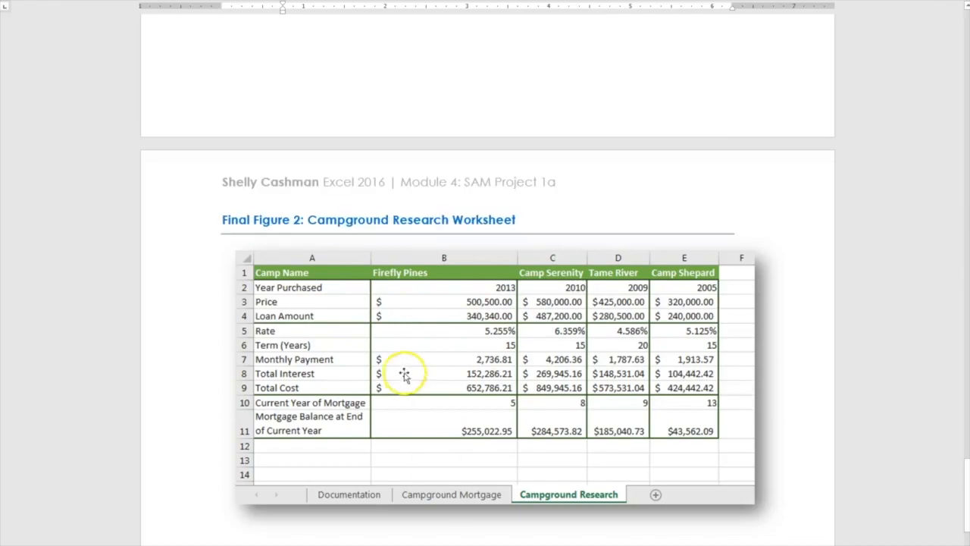
scroll(373, 307, "up", 3)
scroll(373, 307, "up", 15)
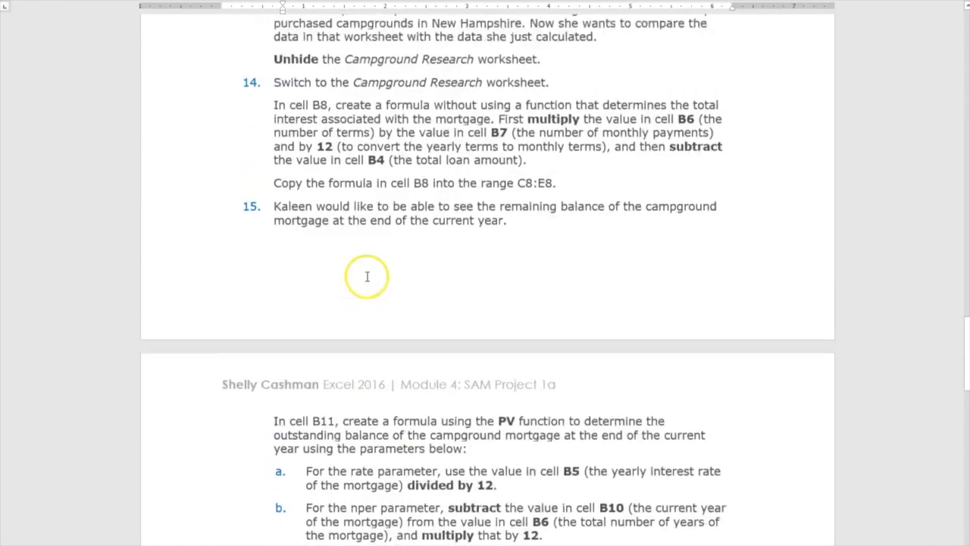
scroll(361, 265, "up", 3)
scroll(361, 265, "down", 6)
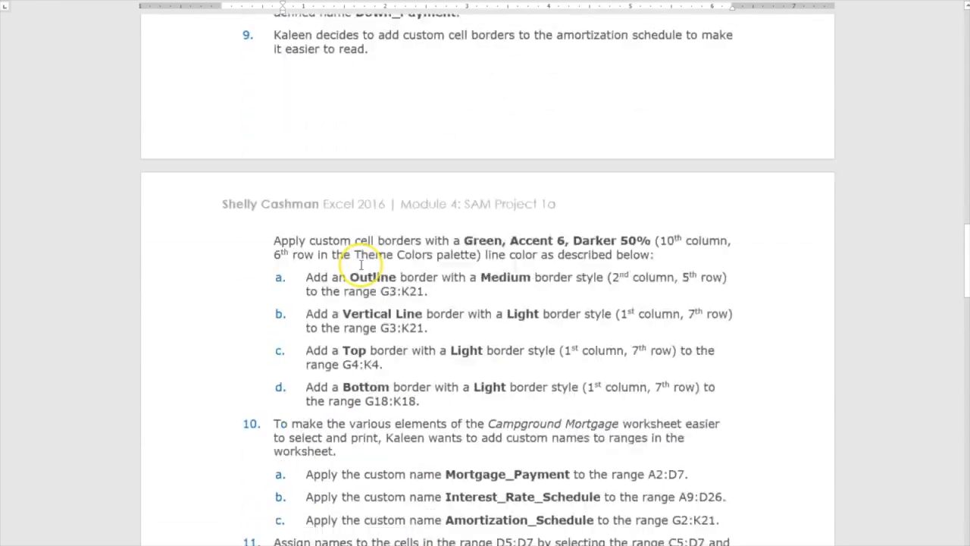
scroll(361, 265, "up", 2)
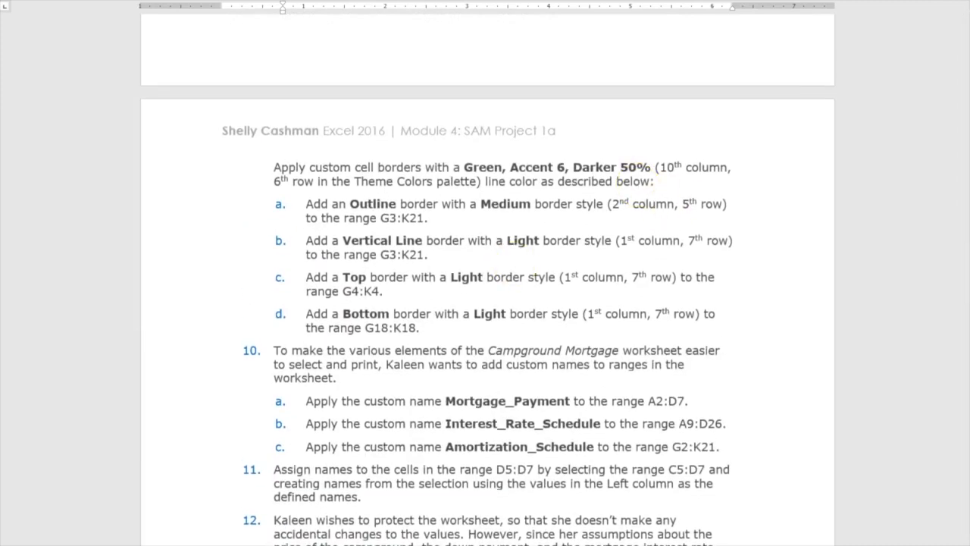
key("alt+Tab")
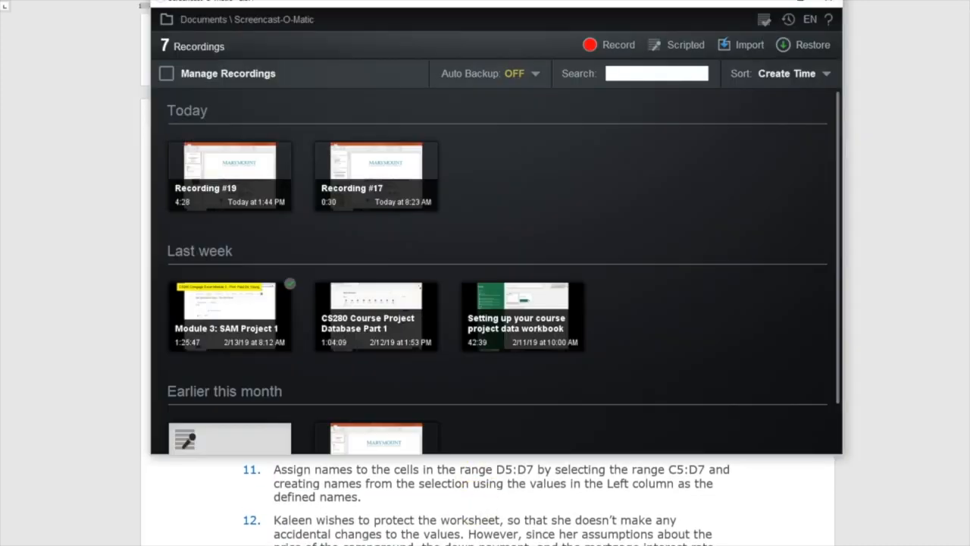